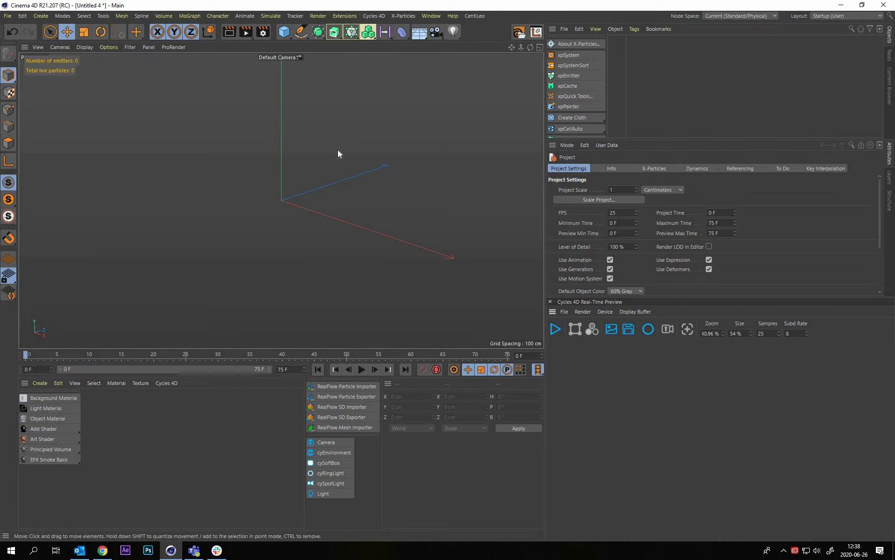
Import the logo file SvtDesign_Logo_CMYK_White.ai into the project
{"action": "right_click_drag", "start_coordinate": [684, 63], "coordinate": [574, 35], "text": "alt"}
{"action": "middle_click_drag", "start_coordinate": [574, 34], "coordinate": [569, 37], "text": "alt"}
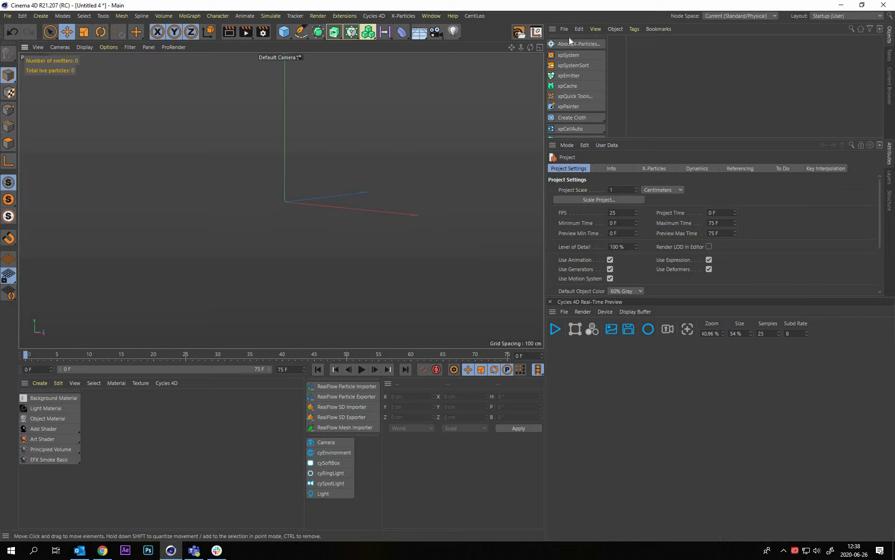
{"action": "left_click", "coordinate": [564, 28]}
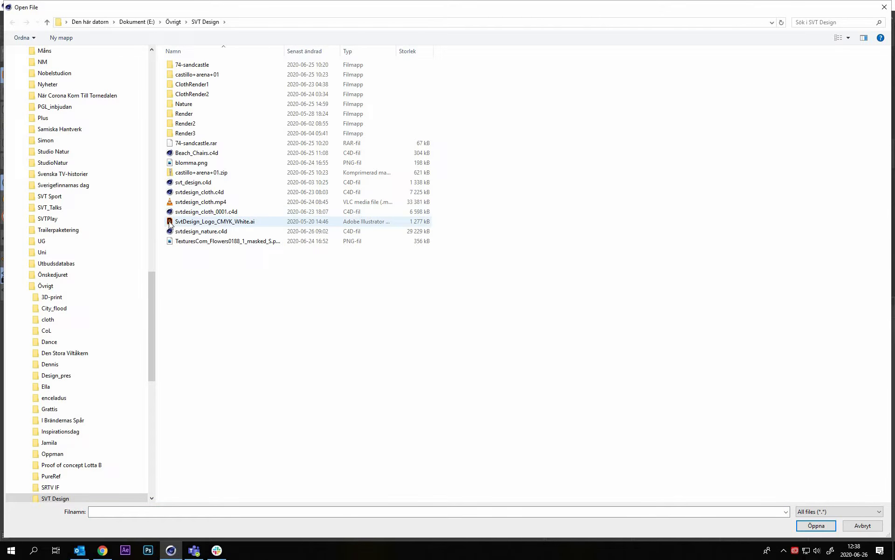
{"action": "double_click", "coordinate": [171, 223]}
{"action": "left_click", "coordinate": [155, 241]}
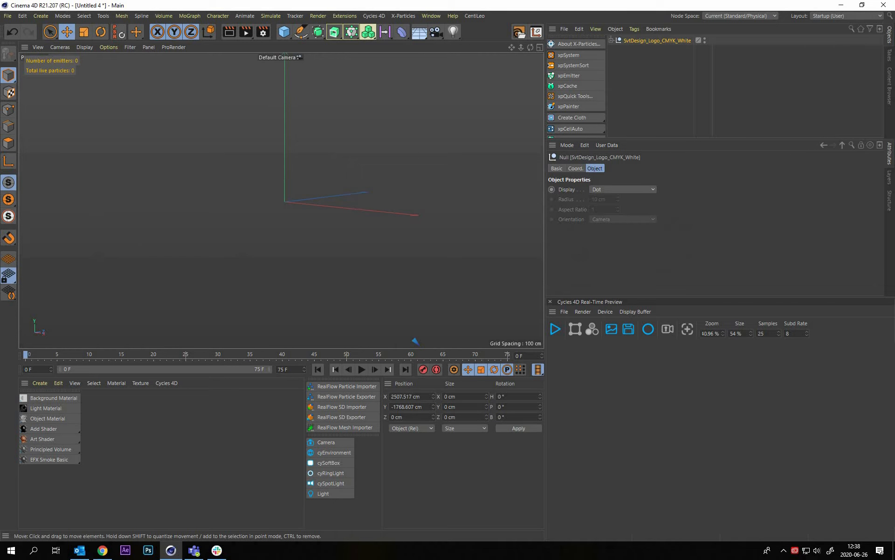
Set the imported logo null's X and Y position to 0 cm
{"action": "key", "text": "ctrl+a"}
{"action": "type", "text": "0"}
{"action": "key", "text": "Tab"}
{"action": "type", "text": "0"}
{"action": "key", "text": "Return"}
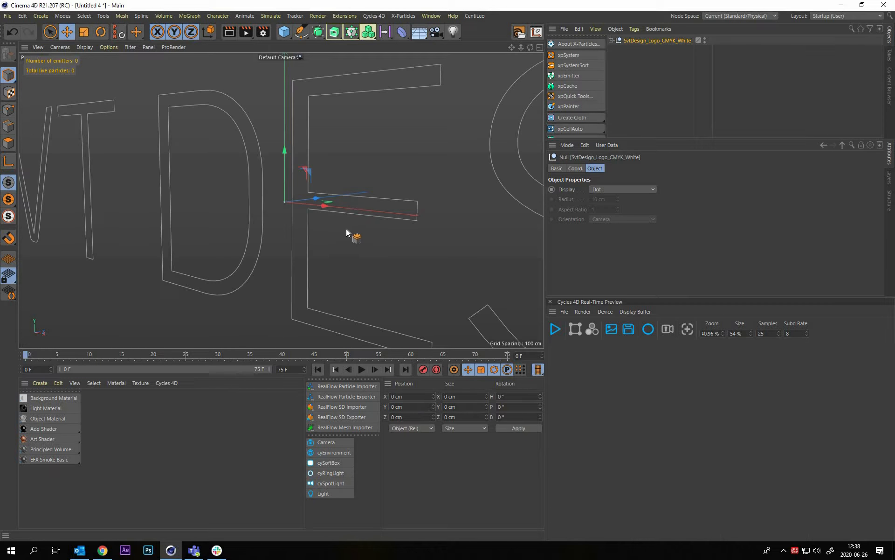
Merge all the letter paths inside the logo null into one spline with Connect Objects + Delete
{"action": "key", "text": "d"}
{"action": "right_click_drag", "start_coordinate": [345, 229], "coordinate": [325, 220], "text": "alt"}
{"action": "left_click_drag", "start_coordinate": [325, 220], "coordinate": [345, 228], "text": "alt"}
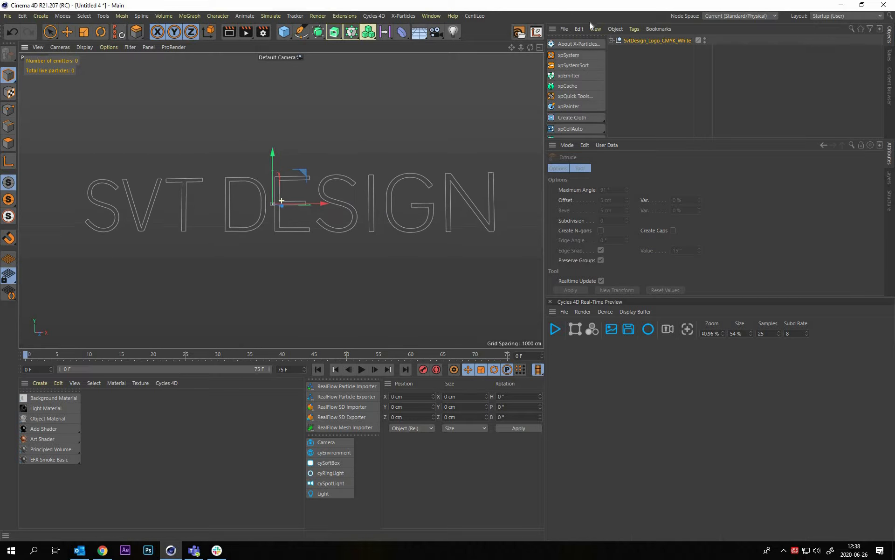
{"action": "left_click", "coordinate": [648, 124]}
{"action": "left_click", "coordinate": [611, 40]}
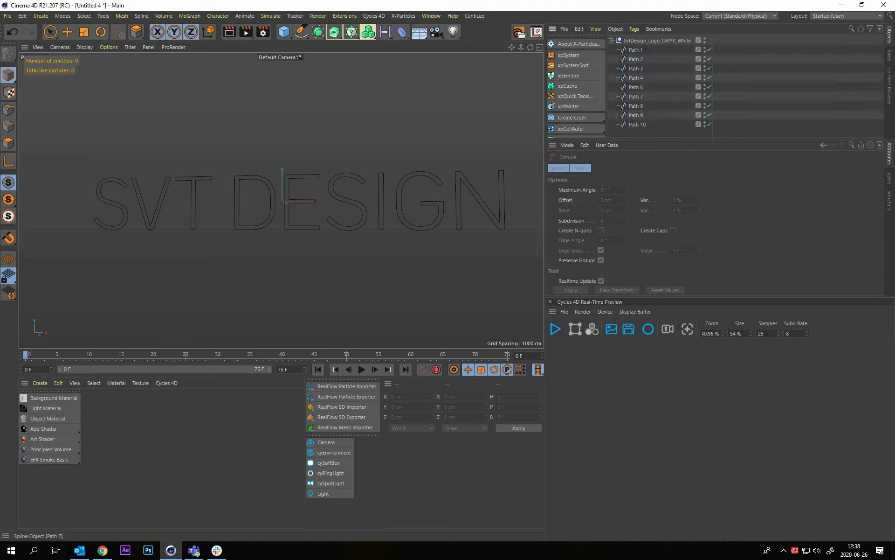
{"action": "left_click_drag", "start_coordinate": [632, 130], "coordinate": [638, 54]}
{"action": "right_click", "coordinate": [637, 59]}
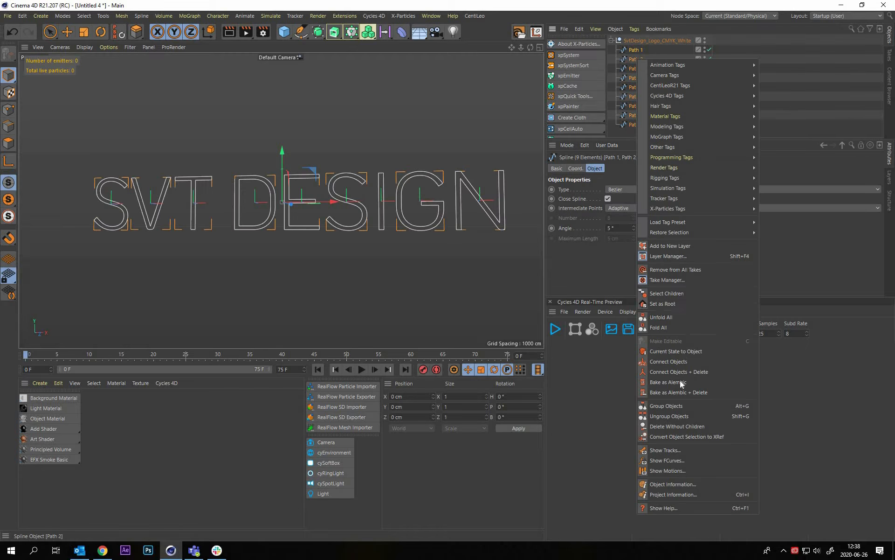
{"action": "left_click", "coordinate": [691, 372]}
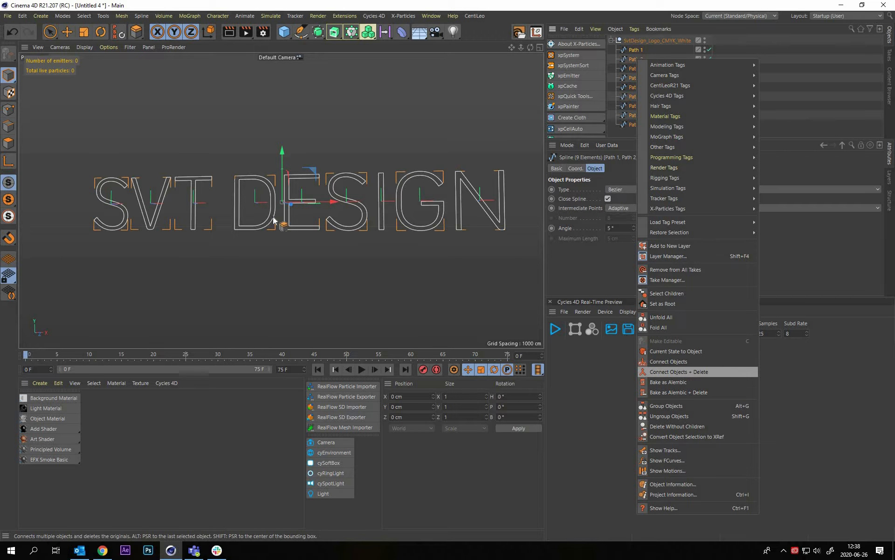
Move the merged spline Path 1 out of the SvtDesign_Logo_CMYK_White null and delete the empty null
{"action": "left_click_drag", "start_coordinate": [282, 240], "coordinate": [289, 269], "text": "alt"}
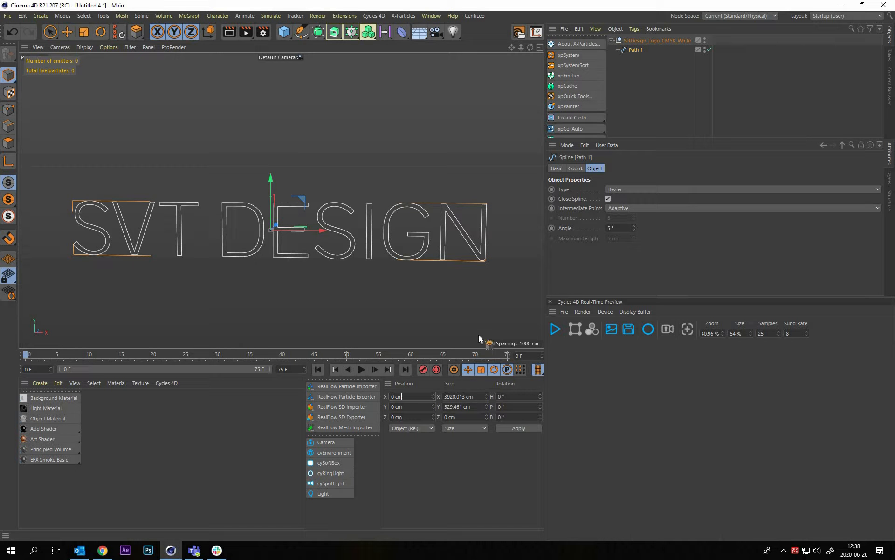
{"action": "left_click", "coordinate": [54, 31]}
{"action": "left_click", "coordinate": [642, 74]}
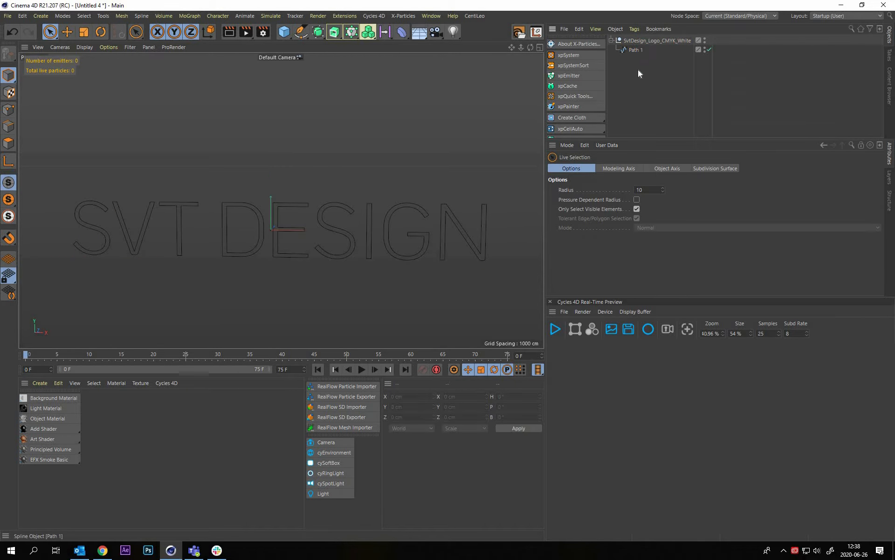
{"action": "left_click_drag", "start_coordinate": [636, 50], "coordinate": [617, 60]}
{"action": "left_click", "coordinate": [631, 42]}
{"action": "key", "text": "Delete"}
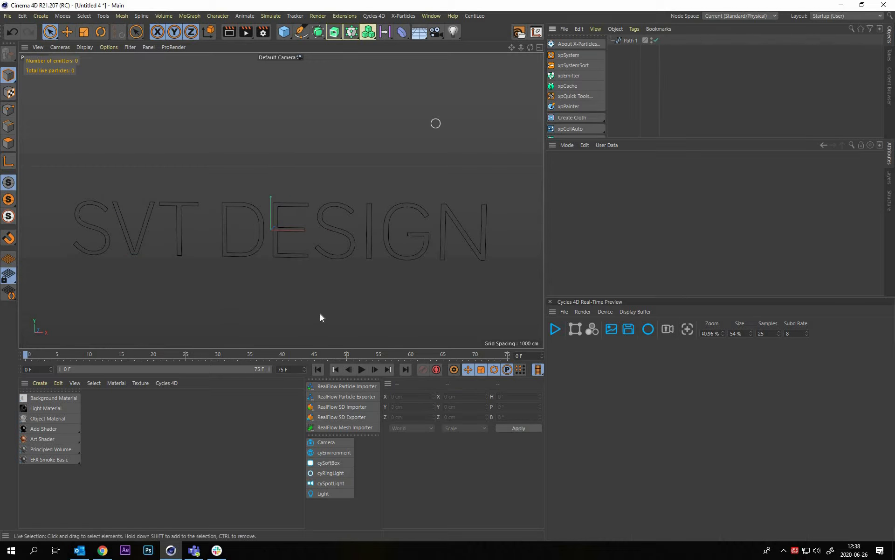
Scale the SVT DESIGN spline down uniformly to about 396 cm wide and 53 cm high
{"action": "left_click", "coordinate": [436, 202]}
{"action": "key", "text": "t"}
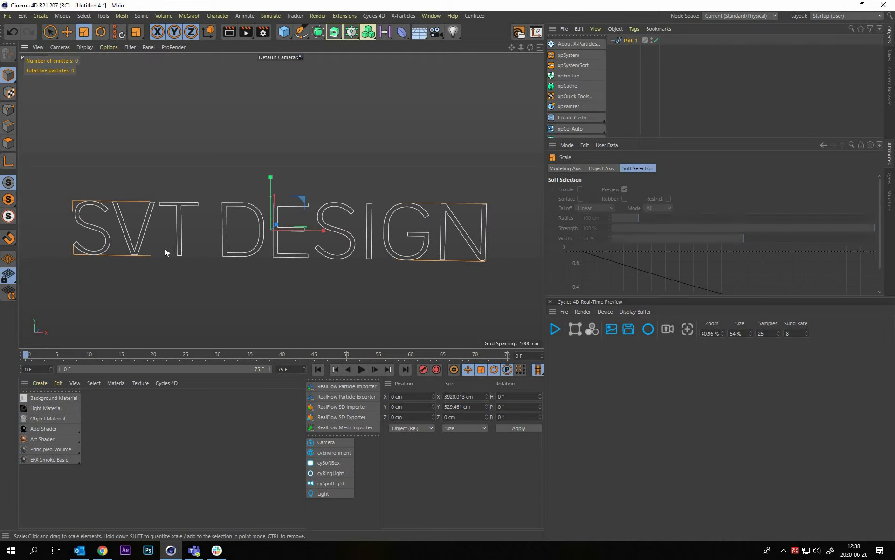
{"action": "left_click_drag", "start_coordinate": [164, 248], "coordinate": [395, 238]}
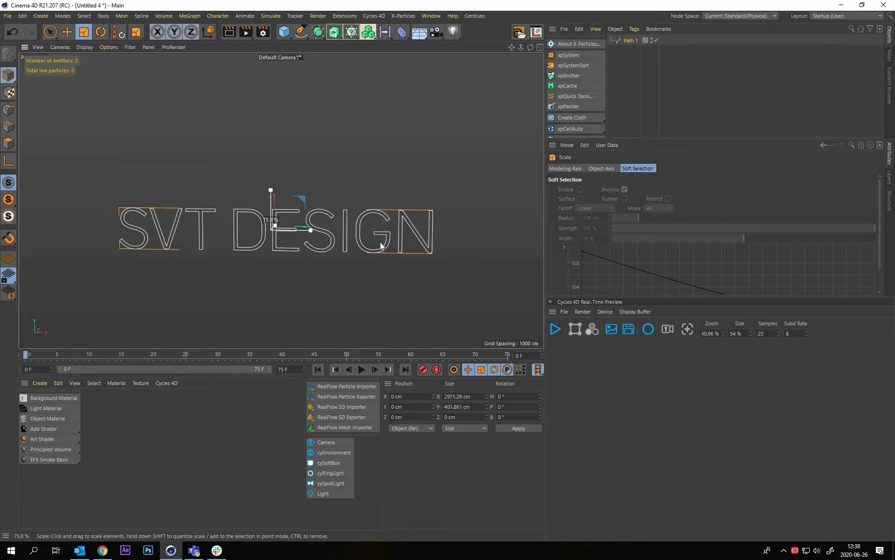
{"action": "mouse_move", "coordinate": [213, 284]}
{"action": "left_mouse_down"}
{"action": "mouse_move", "coordinate": [156, 310]}
{"action": "mouse_move", "coordinate": [230, 283]}
{"action": "left_mouse_up"}
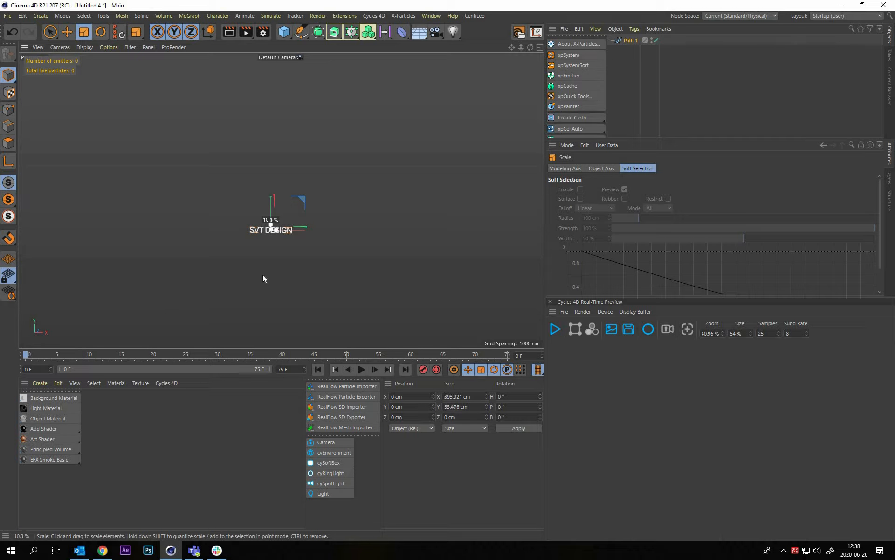
{"action": "key", "text": "space"}
Frame the scaled logo and switch to a full-size front view of it
{"action": "key", "text": "s"}
{"action": "left_click_drag", "start_coordinate": [258, 228], "coordinate": [393, 231], "text": "alt"}
{"action": "scroll", "coordinate": [365, 212], "scroll_direction": "down", "scroll_amount": 5}
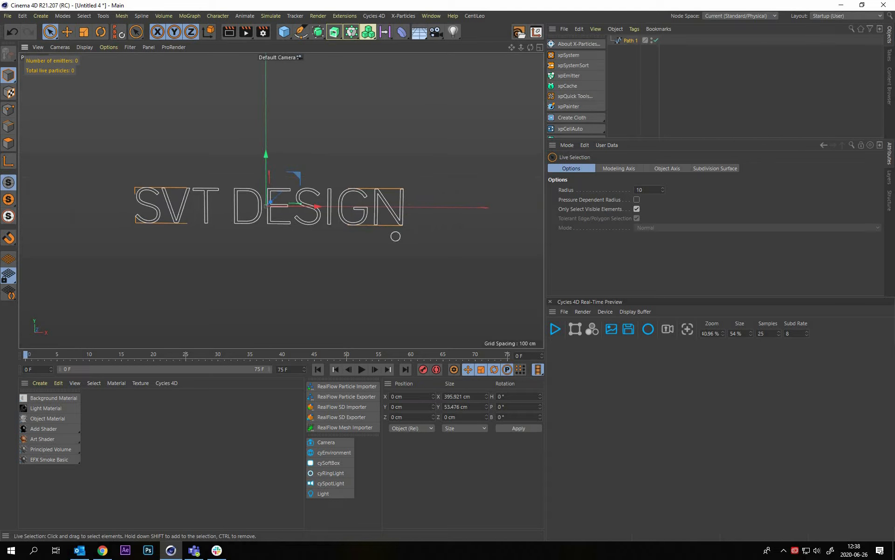
{"action": "left_click", "coordinate": [161, 236]}
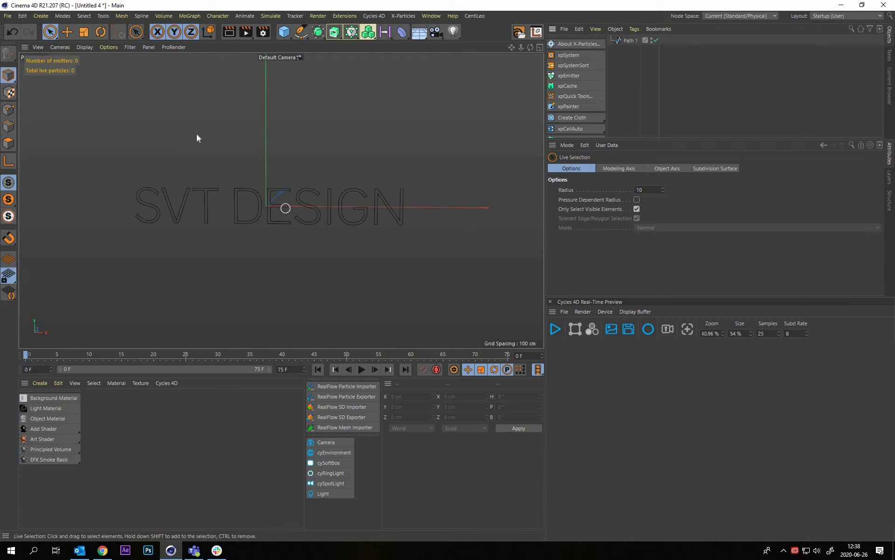
{"action": "middle_click", "coordinate": [286, 204]}
{"action": "middle_click", "coordinate": [525, 276]}
{"action": "middle_click", "coordinate": [407, 283]}
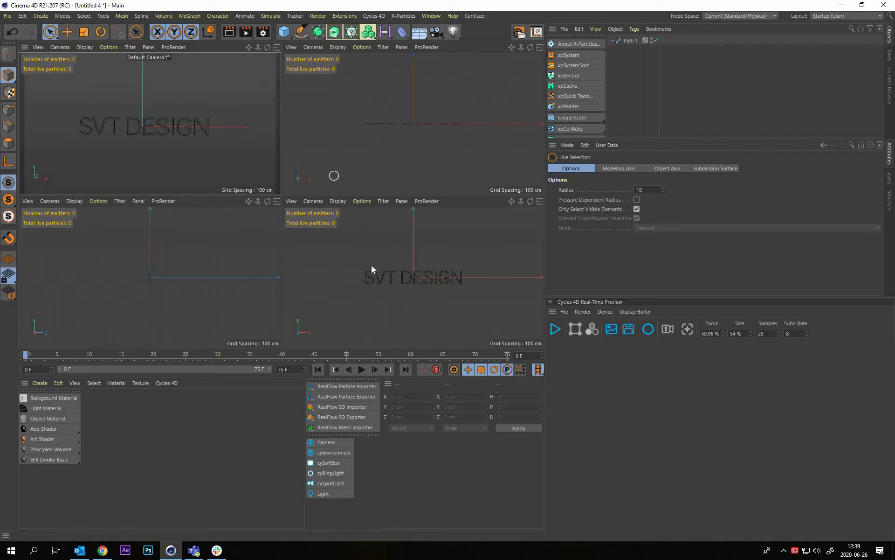
{"action": "middle_click", "coordinate": [337, 217]}
{"action": "scroll", "coordinate": [356, 236], "scroll_direction": "up", "scroll_amount": 5}
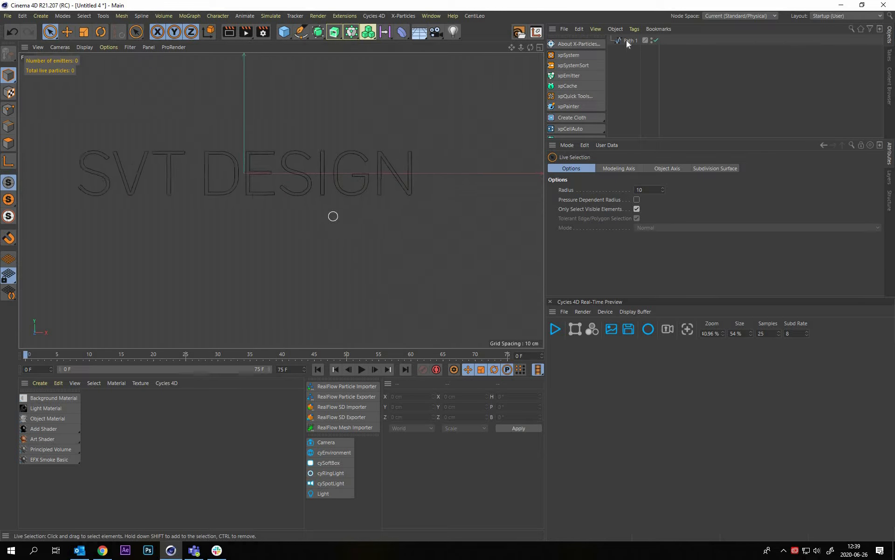
Try to create an outline around the Path 1 letters at a distance of 2 cm
{"action": "left_click", "coordinate": [287, 192]}
{"action": "scroll", "coordinate": [283, 199], "scroll_direction": "up", "scroll_amount": 4}
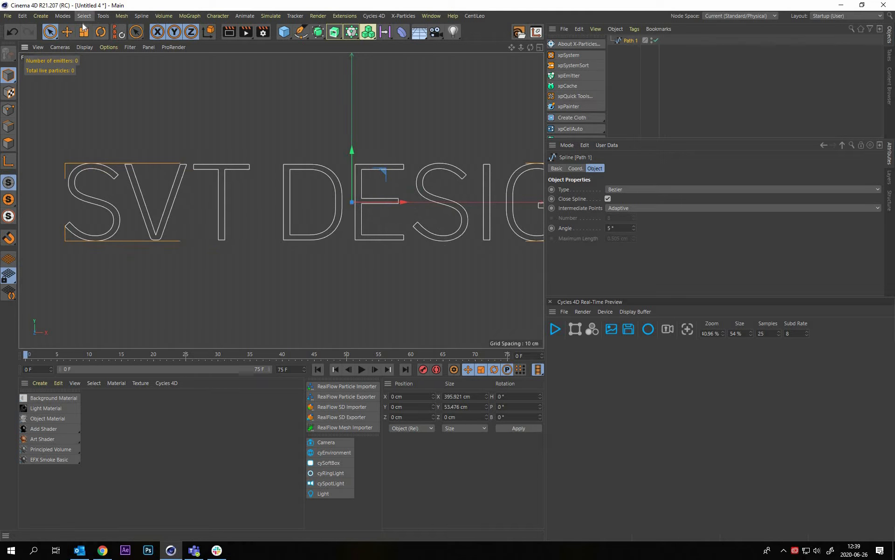
{"action": "left_click", "coordinate": [84, 17]}
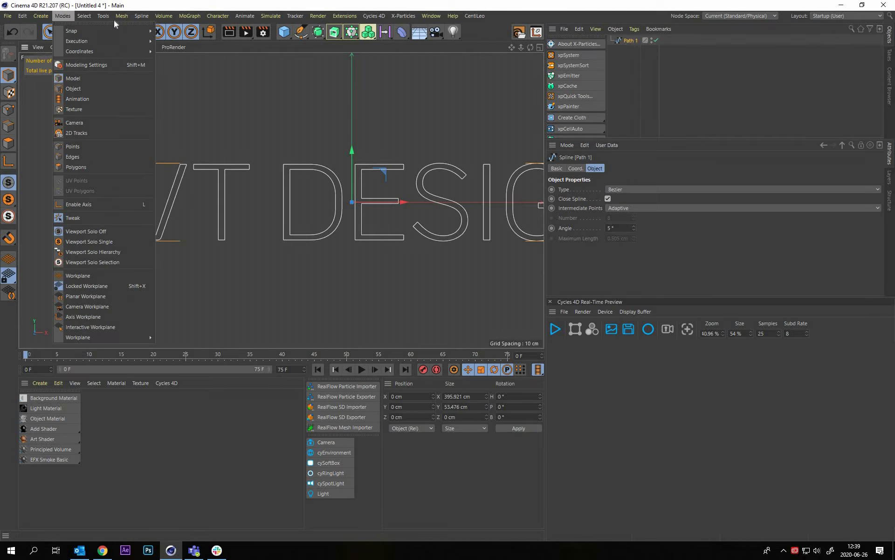
{"action": "mouse_move", "coordinate": [143, 17]}
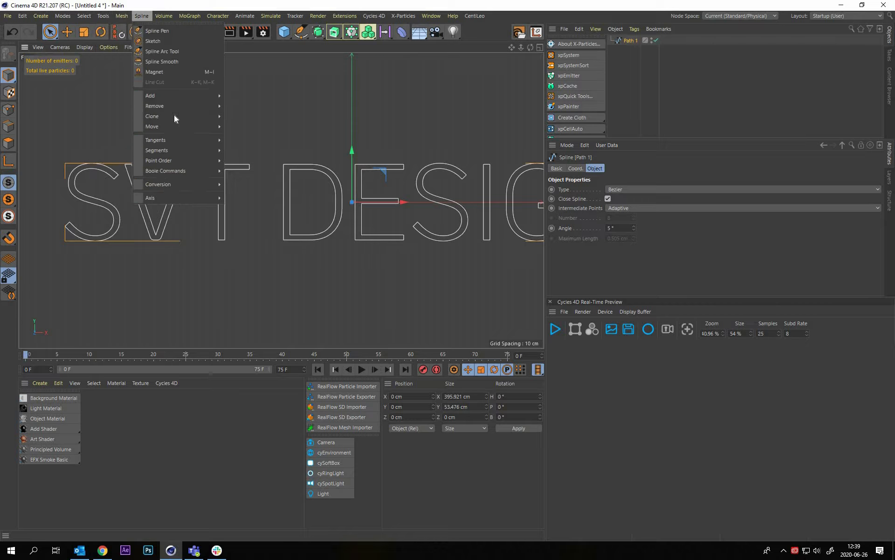
{"action": "left_click", "coordinate": [264, 121]}
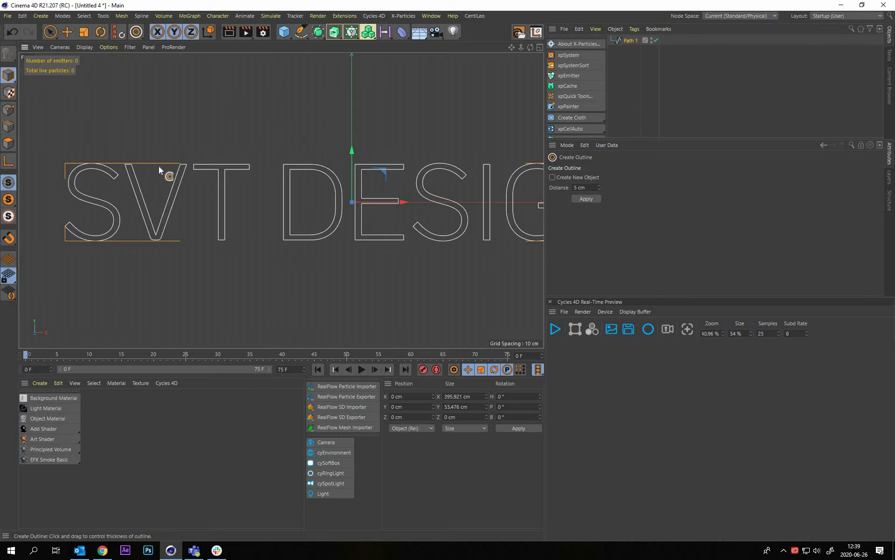
{"action": "scroll", "coordinate": [290, 200], "scroll_direction": "down", "scroll_amount": 1}
{"action": "scroll", "coordinate": [260, 186], "scroll_direction": "up", "scroll_amount": 4}
{"action": "scroll", "coordinate": [272, 175], "scroll_direction": "up", "scroll_amount": 3}
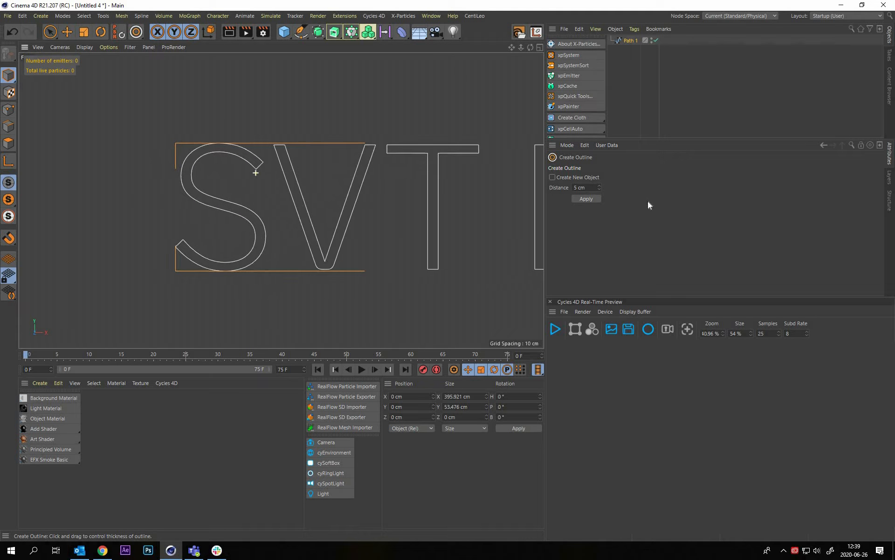
{"action": "left_click", "coordinate": [586, 199]}
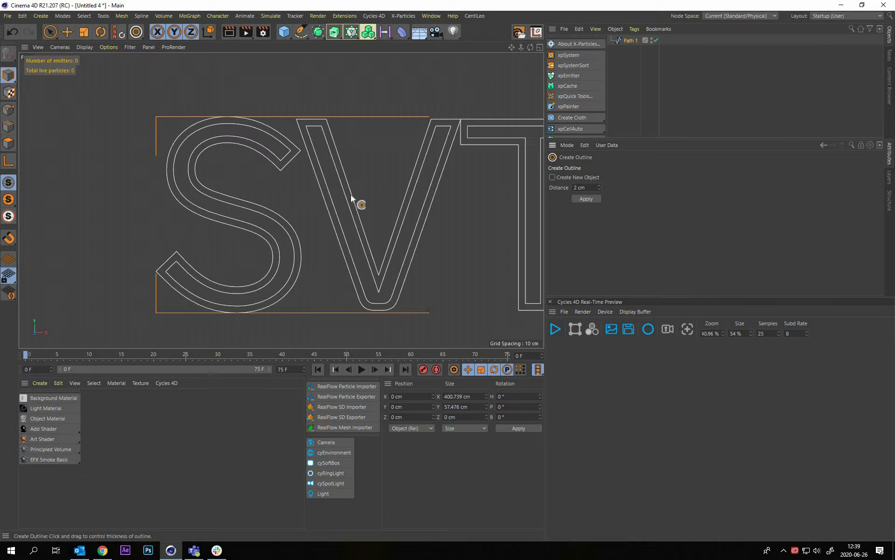
Check the outline spacing between the letters V and T, and undo the 2 cm outline
{"action": "scroll", "coordinate": [326, 201], "scroll_direction": "down", "scroll_amount": 4}
{"action": "middle_click_drag", "start_coordinate": [300, 177], "coordinate": [289, 179], "text": "alt"}
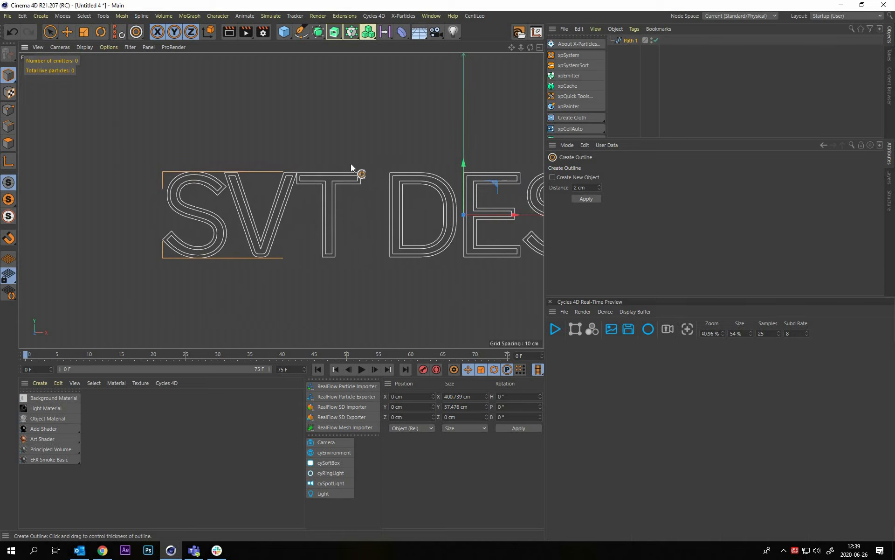
{"action": "scroll", "coordinate": [441, 155], "scroll_direction": "up", "scroll_amount": 10}
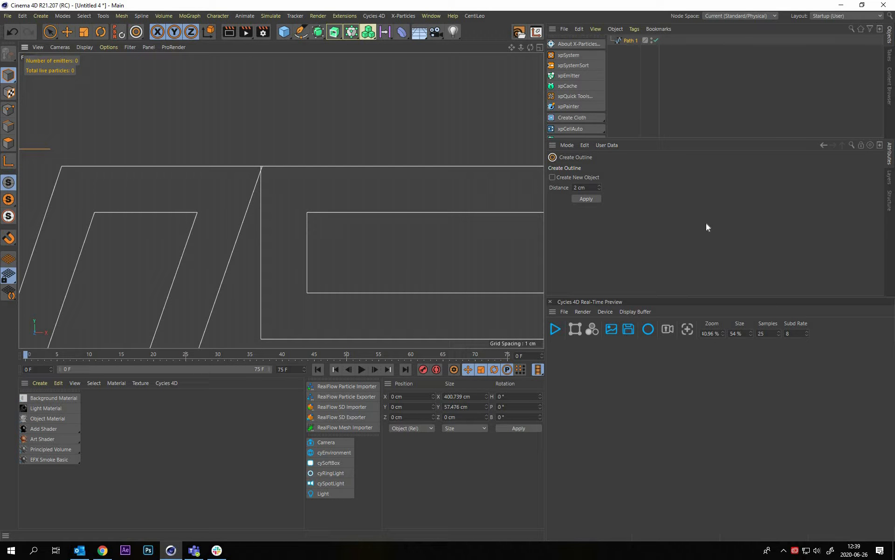
{"action": "key", "text": "ctrl+z"}
{"action": "left_click", "coordinate": [626, 56]}
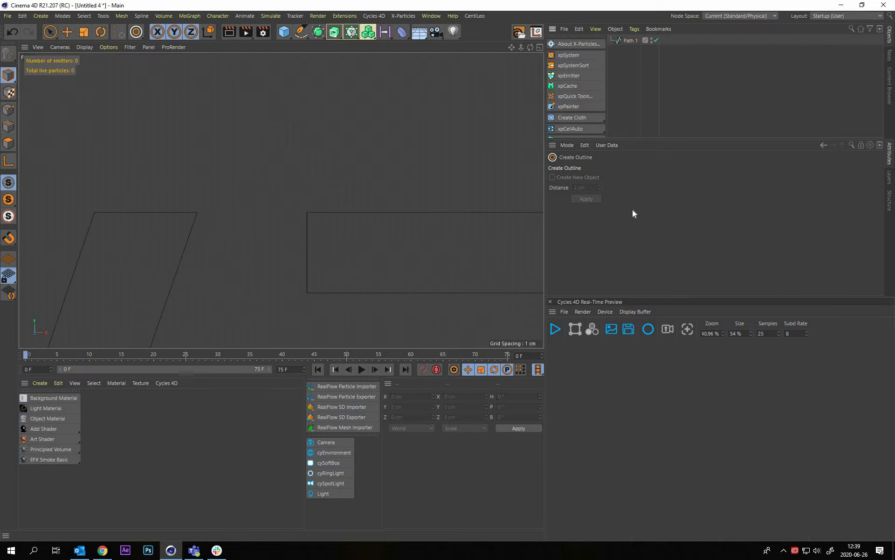
Create an outline around the Path 1 letters at a distance of 1.8 cm
{"action": "left_click", "coordinate": [631, 41]}
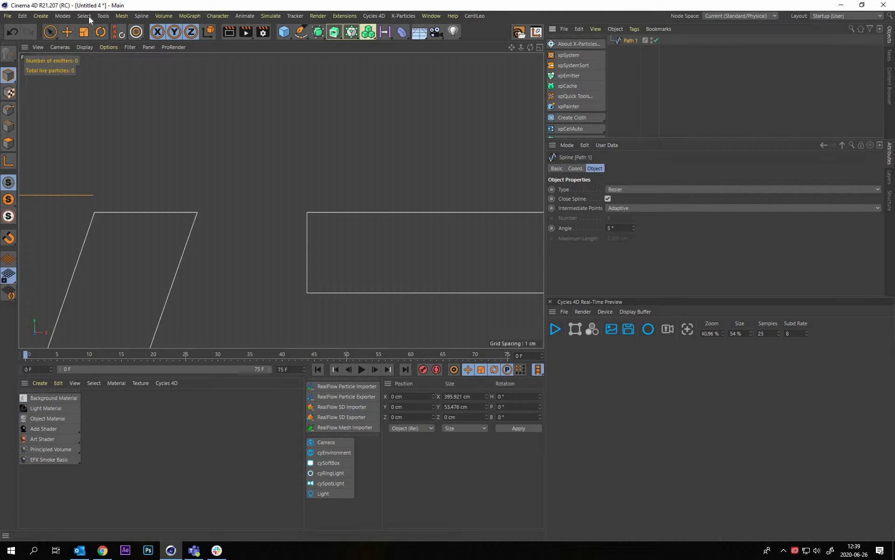
{"action": "left_click", "coordinate": [85, 16]}
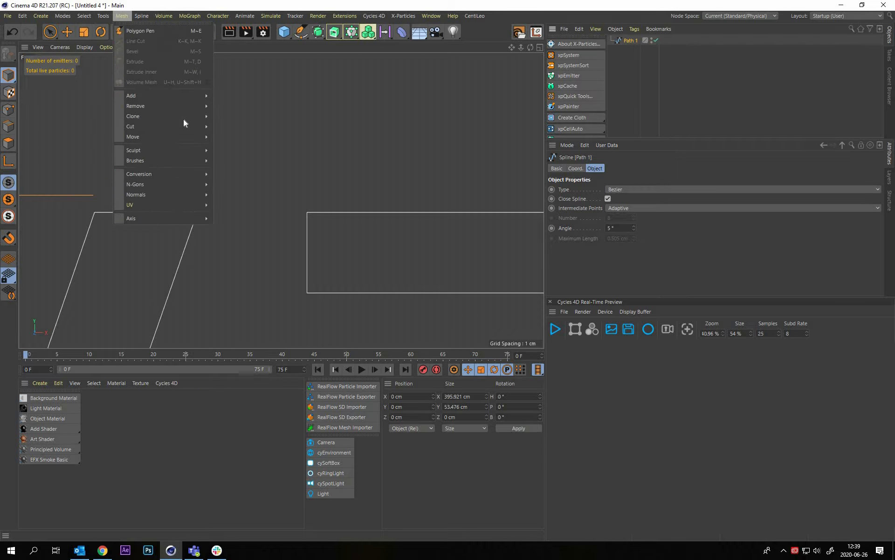
{"action": "mouse_move", "coordinate": [142, 16]}
{"action": "mouse_move", "coordinate": [186, 117]}
{"action": "left_click", "coordinate": [253, 121]}
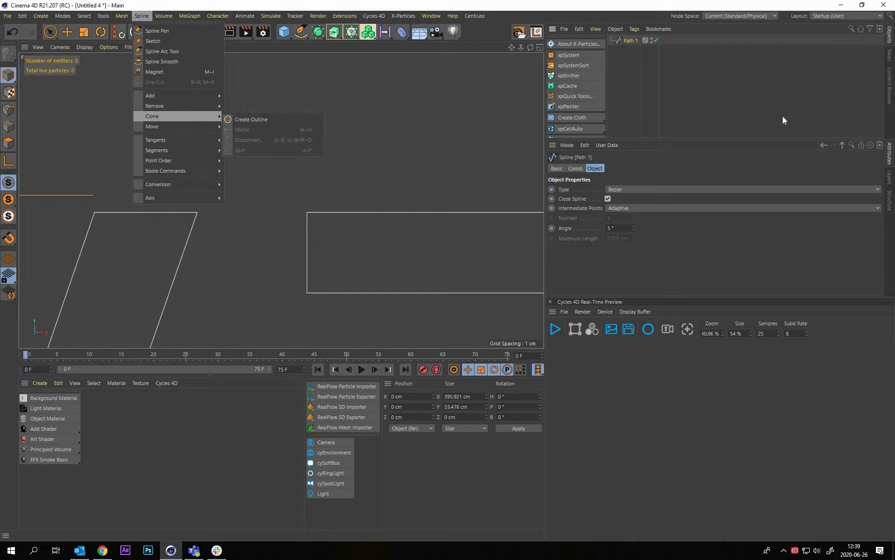
{"action": "left_click", "coordinate": [251, 120]}
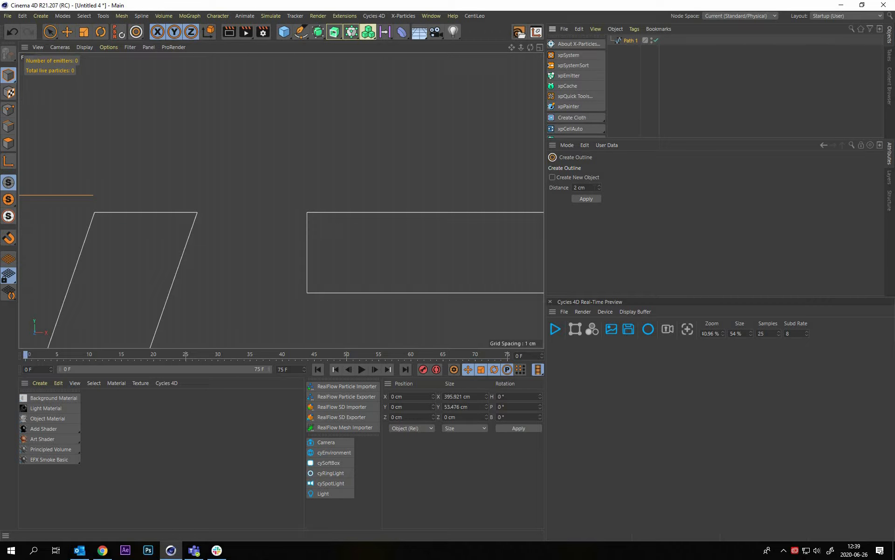
{"action": "double_click", "coordinate": [580, 188]}
{"action": "type", "text": "1.8"}
{"action": "key", "text": "Return"}
{"action": "key", "text": "ctrl+shift+a"}
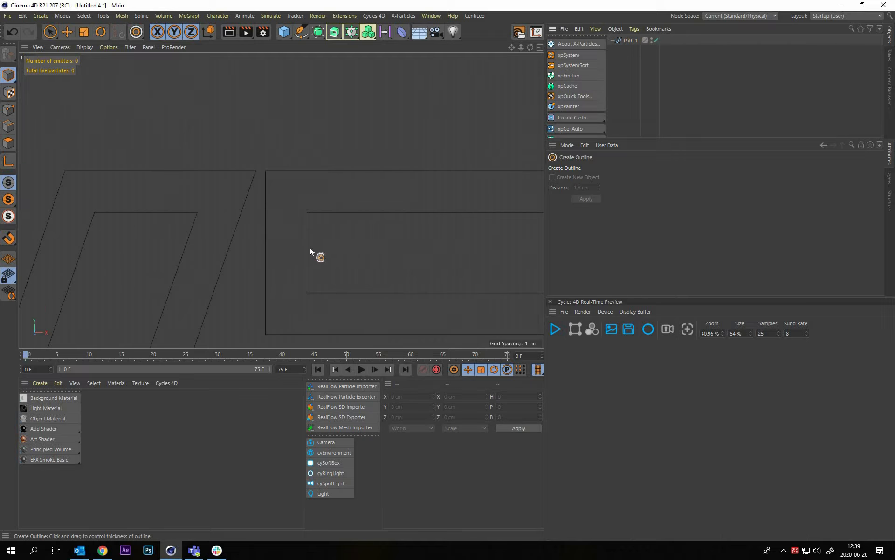
Edit Path 1 at point level and live-select the inner contour points along the top of the first S
{"action": "scroll", "coordinate": [376, 220], "scroll_direction": "down", "scroll_amount": 6}
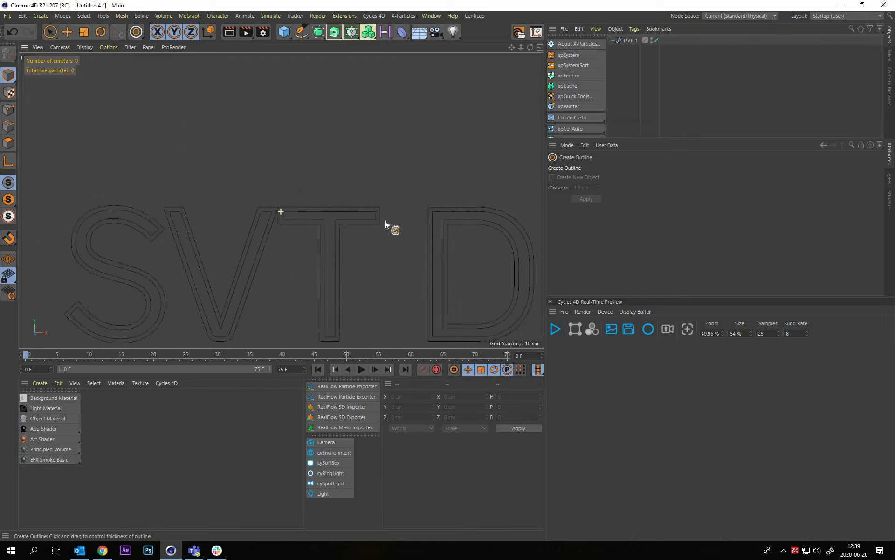
{"action": "left_click", "coordinate": [633, 40]}
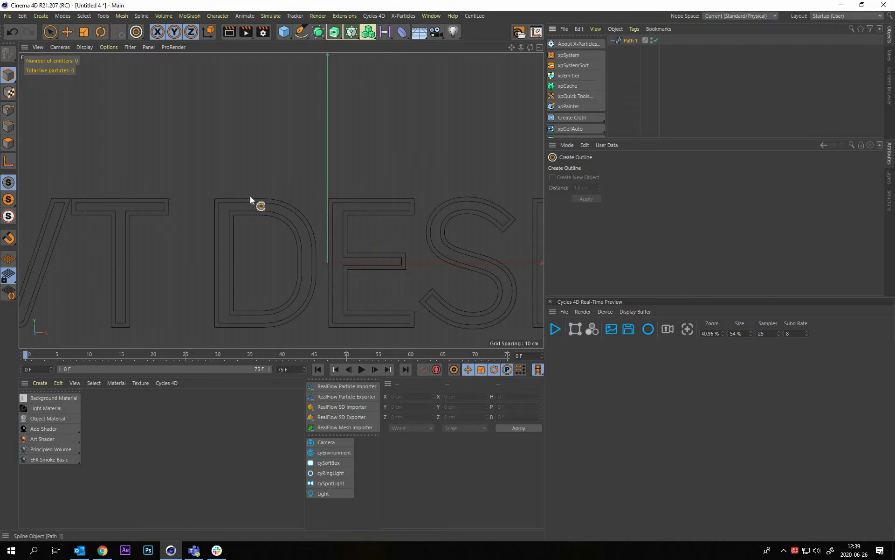
{"action": "middle_click_drag", "start_coordinate": [274, 200], "coordinate": [569, 183], "text": "alt"}
{"action": "scroll", "coordinate": [255, 203], "scroll_direction": "up", "scroll_amount": 5}
{"action": "left_click", "coordinate": [8, 110]}
{"action": "middle_click_drag", "start_coordinate": [21, 101], "coordinate": [53, 112], "text": "alt"}
{"action": "scroll", "coordinate": [288, 205], "scroll_direction": "up", "scroll_amount": 4}
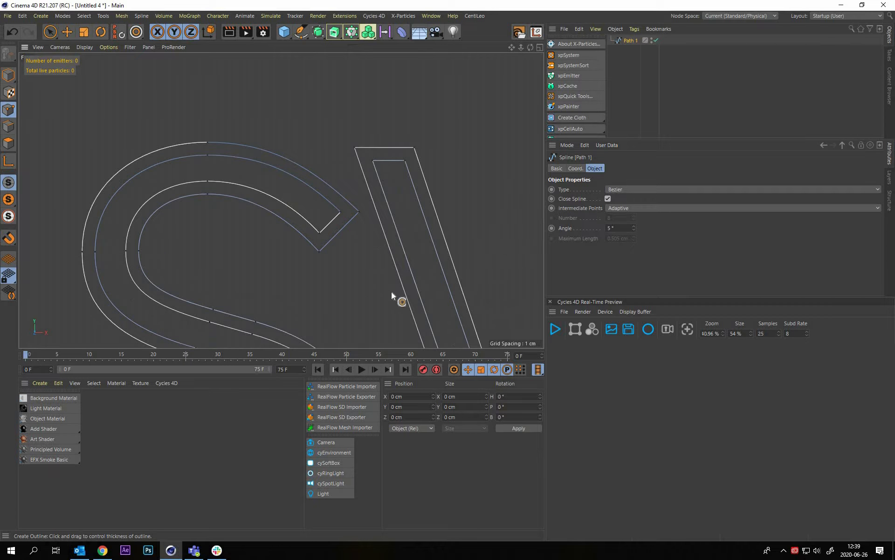
{"action": "key", "text": "9"}
{"action": "mouse_move", "coordinate": [320, 233]}
{"action": "left_mouse_down"}
{"action": "mouse_move", "coordinate": [221, 161]}
{"action": "mouse_move", "coordinate": [209, 179]}
{"action": "mouse_move", "coordinate": [120, 222]}
{"action": "mouse_move", "coordinate": [101, 254]}
{"action": "mouse_move", "coordinate": [125, 251]}
{"action": "left_mouse_up"}
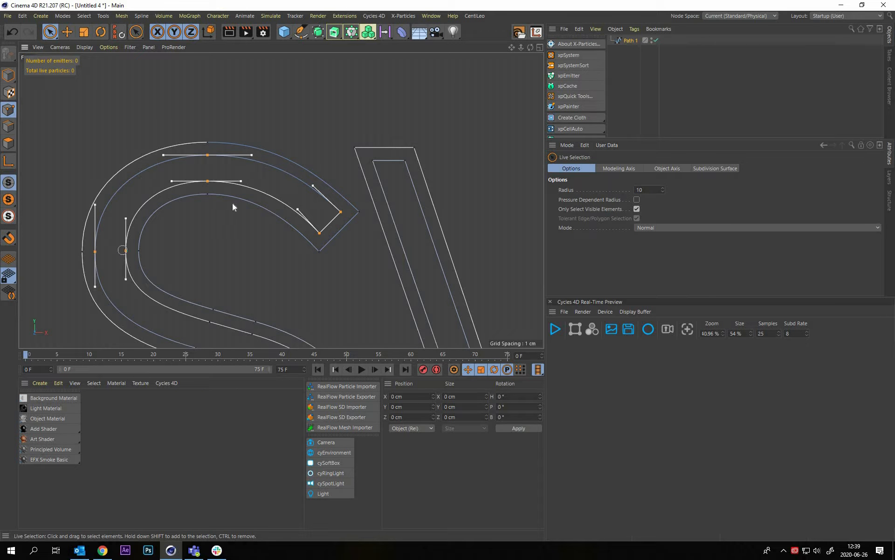
Add the inner contour points along the diagonal and right-hand curve of the first S to the selection
{"action": "middle_click_drag", "start_coordinate": [212, 292], "coordinate": [234, 170], "text": "alt"}
{"action": "left_click", "coordinate": [218, 227], "text": "shift"}
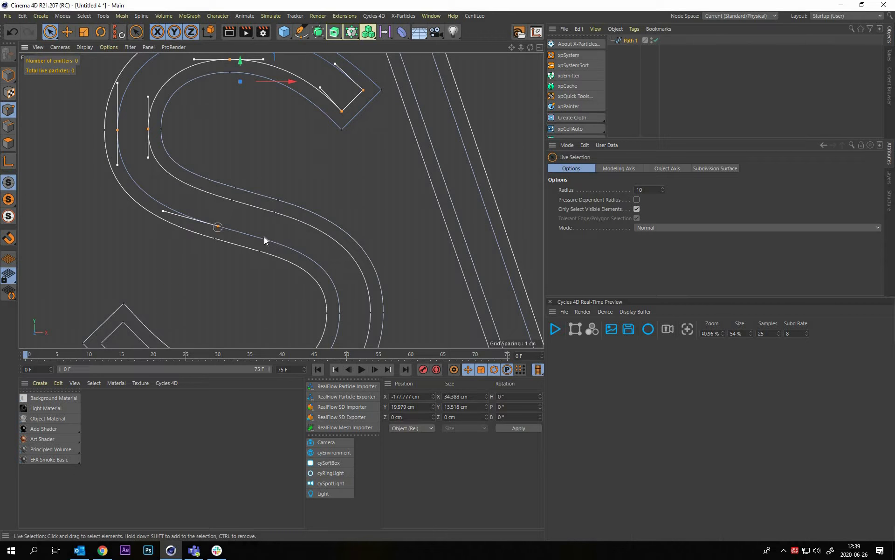
{"action": "left_click", "coordinate": [232, 200], "text": "shift"}
{"action": "left_click", "coordinate": [274, 212], "text": "shift"}
{"action": "left_click", "coordinate": [264, 238], "text": "shift"}
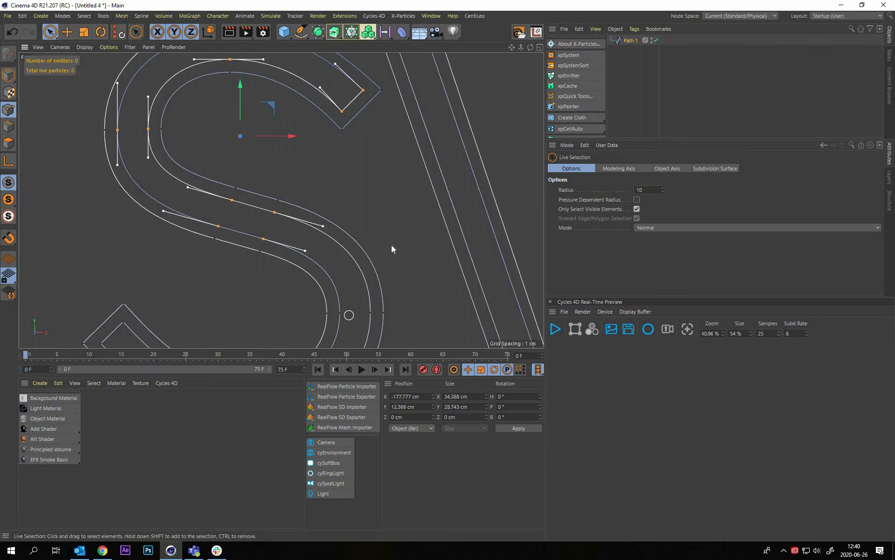
{"action": "left_click_drag", "start_coordinate": [341, 314], "coordinate": [365, 314], "text": "shift"}
{"action": "middle_click_drag", "start_coordinate": [349, 317], "coordinate": [450, 200], "text": "alt"}
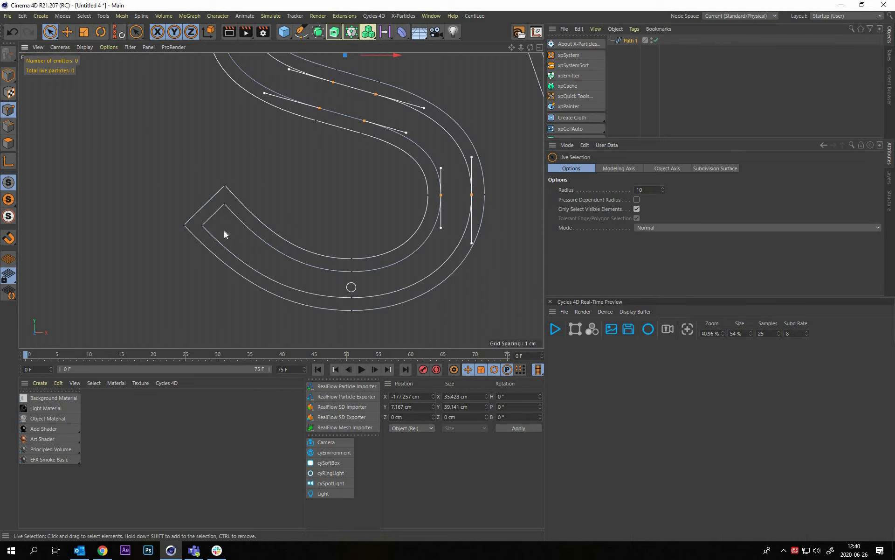
Add the inner contour points along the base and lower end of the first S to the selection
{"action": "left_click", "coordinate": [352, 271], "text": "shift"}
{"action": "left_click", "coordinate": [351, 297], "text": "shift"}
{"action": "left_click", "coordinate": [202, 225], "text": "shift"}
{"action": "left_click", "coordinate": [224, 204], "text": "shift"}
Add all inner contour points of the letter V, at its rounded base and both upper ends, to the selection
{"action": "scroll", "coordinate": [287, 214], "scroll_direction": "down", "scroll_amount": 2}
{"action": "middle_click_drag", "start_coordinate": [374, 184], "coordinate": [245, 215], "text": "alt"}
{"action": "left_click", "coordinate": [420, 298], "text": "shift"}
{"action": "left_click", "coordinate": [462, 295], "text": "shift"}
{"action": "left_click", "coordinate": [441, 283], "text": "shift"}
{"action": "middle_click_drag", "start_coordinate": [380, 102], "coordinate": [375, 212], "text": "alt"}
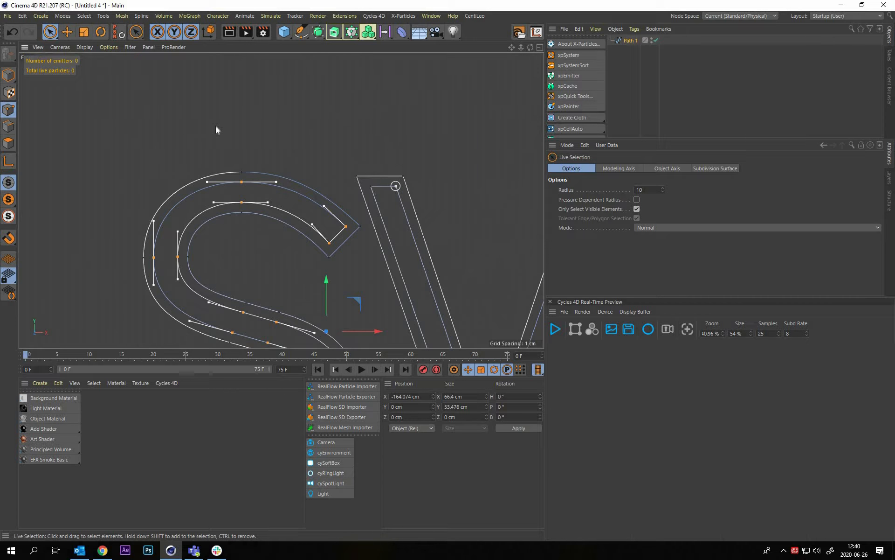
{"action": "mouse_move", "coordinate": [376, 135]}
{"action": "middle_mouse_down", "text": "alt"}
{"action": "mouse_move", "coordinate": [386, 120]}
{"action": "mouse_move", "coordinate": [362, 124]}
{"action": "middle_mouse_up", "text": "alt"}
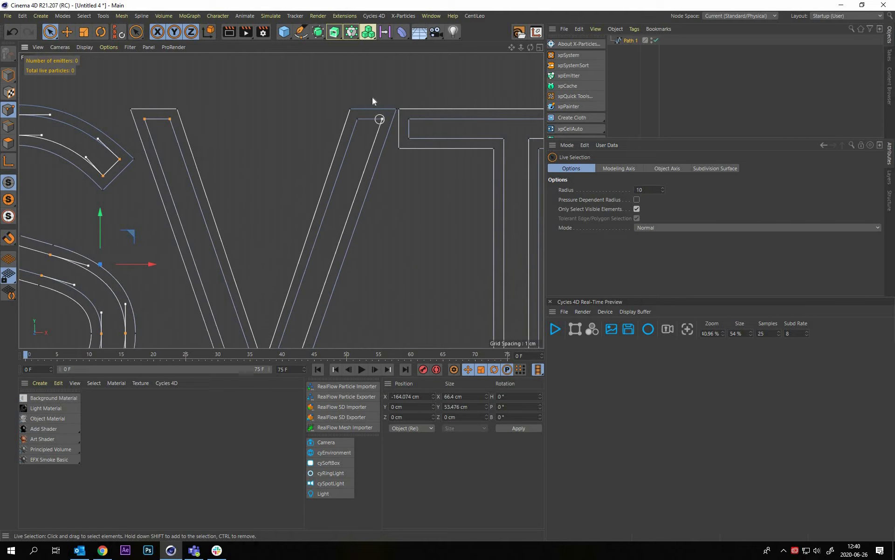
{"action": "left_click_drag", "start_coordinate": [361, 119], "coordinate": [358, 119], "text": "shift"}
{"action": "middle_click_drag", "start_coordinate": [346, 154], "coordinate": [333, 109], "text": "alt"}
Add the inner contour points on the left half of the T's crossbar to the selection
{"action": "scroll", "coordinate": [319, 99], "scroll_direction": "down", "scroll_amount": 1}
{"action": "left_click_drag", "start_coordinate": [319, 95], "coordinate": [319, 111], "text": "shift"}
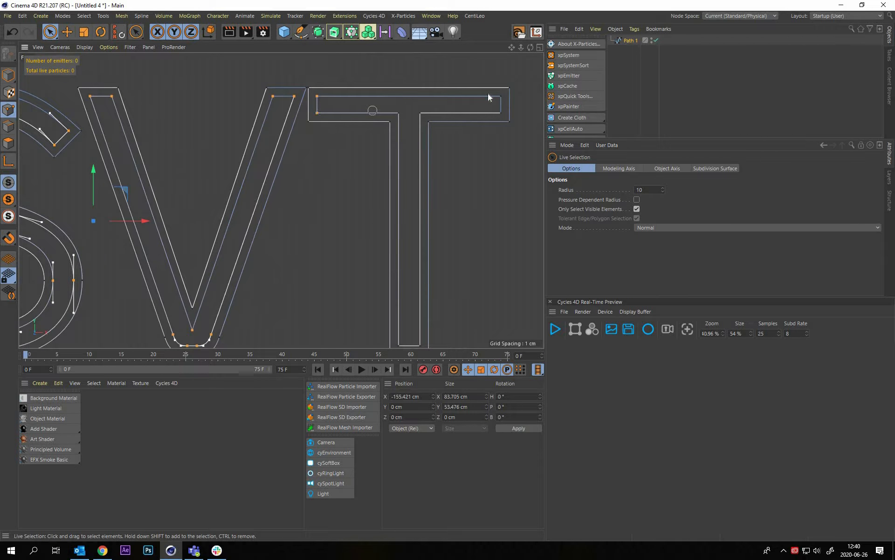
{"action": "left_click", "coordinate": [399, 113], "text": "shift"}
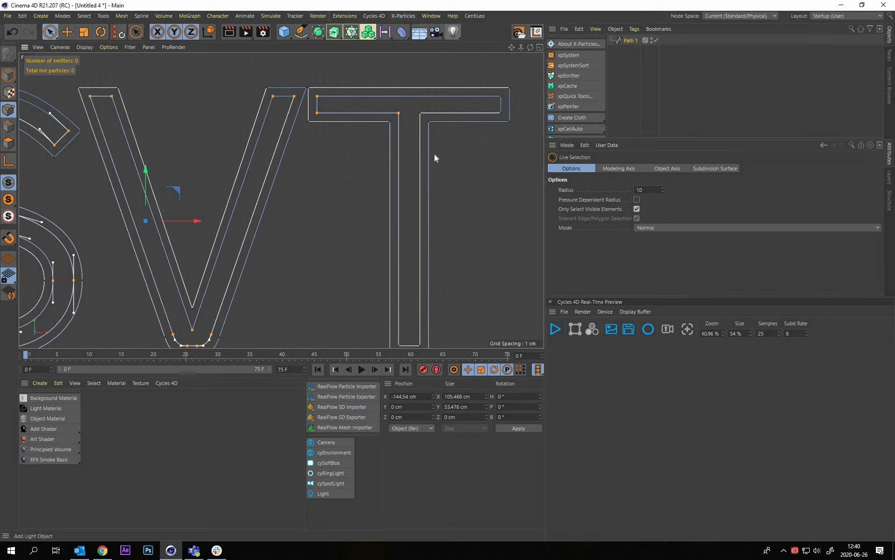
{"action": "left_click", "coordinate": [404, 15]}
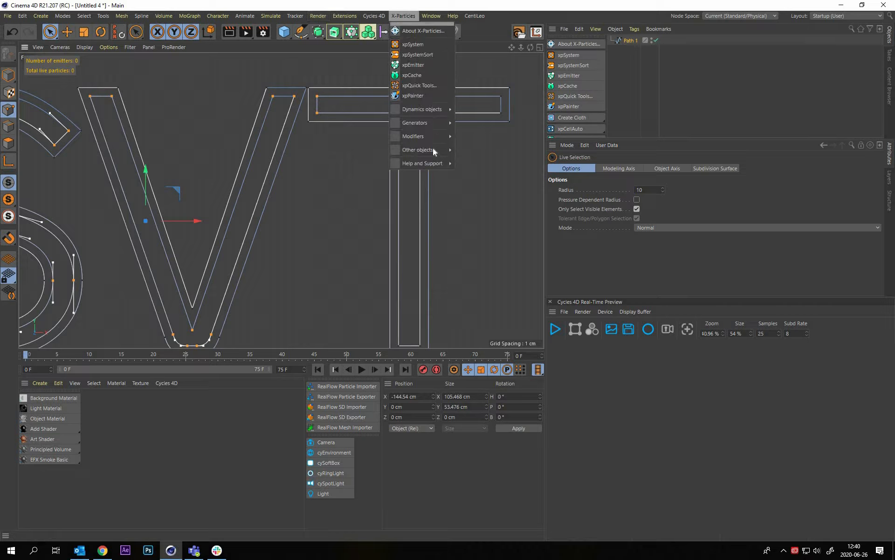
{"action": "left_click", "coordinate": [422, 30]}
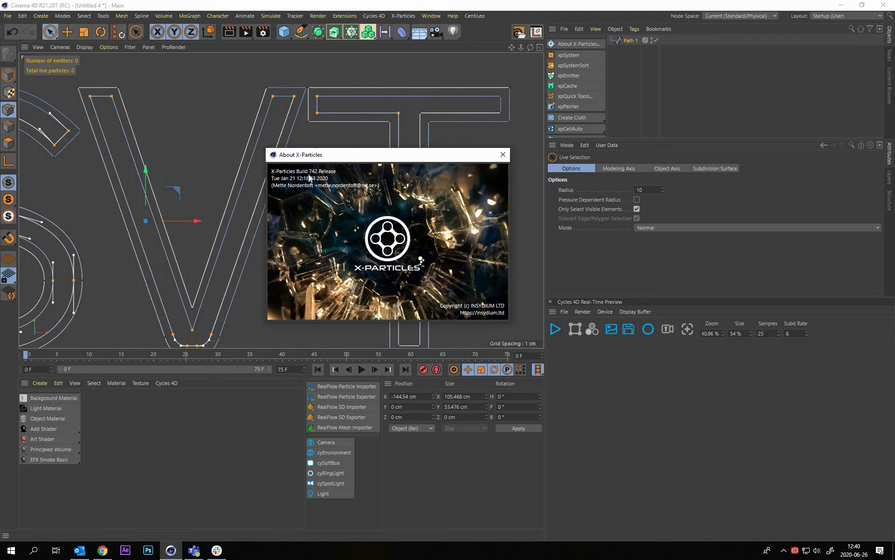
{"action": "left_click", "coordinate": [503, 155]}
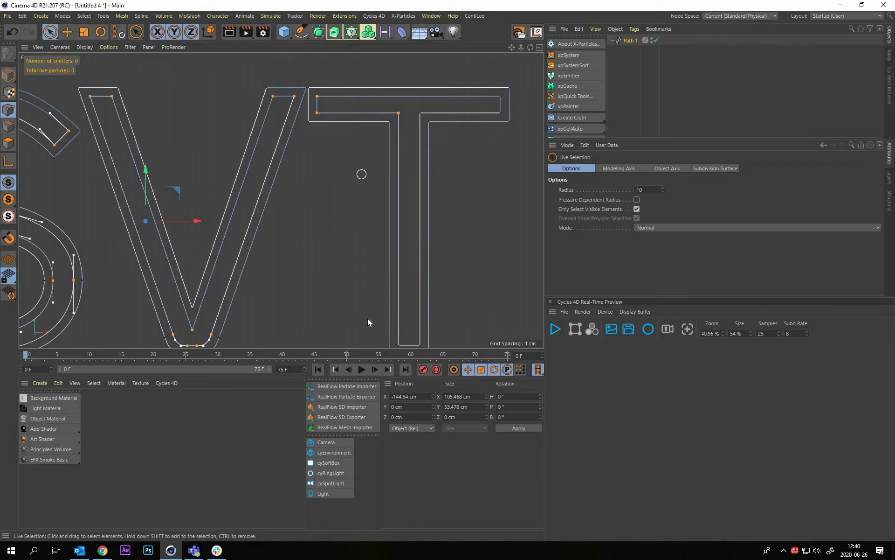
Add the inner contour points at the foot of the T's stem and on its right arm to the selection
{"action": "middle_click_drag", "start_coordinate": [376, 285], "coordinate": [326, 260], "text": "alt"}
{"action": "left_click_drag", "start_coordinate": [369, 319], "coordinate": [354, 319], "text": "shift"}
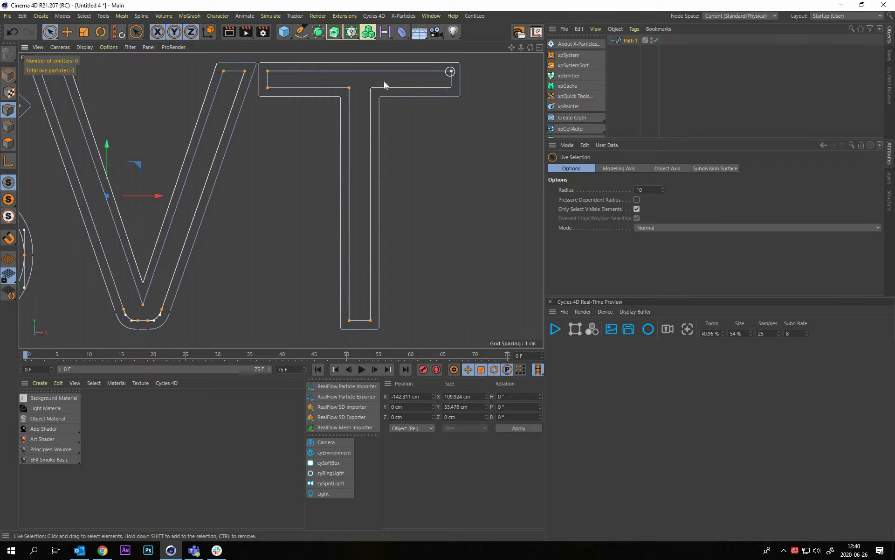
{"action": "left_click_drag", "start_coordinate": [450, 72], "coordinate": [449, 84], "text": "shift"}
{"action": "left_click", "coordinate": [368, 87], "text": "shift"}
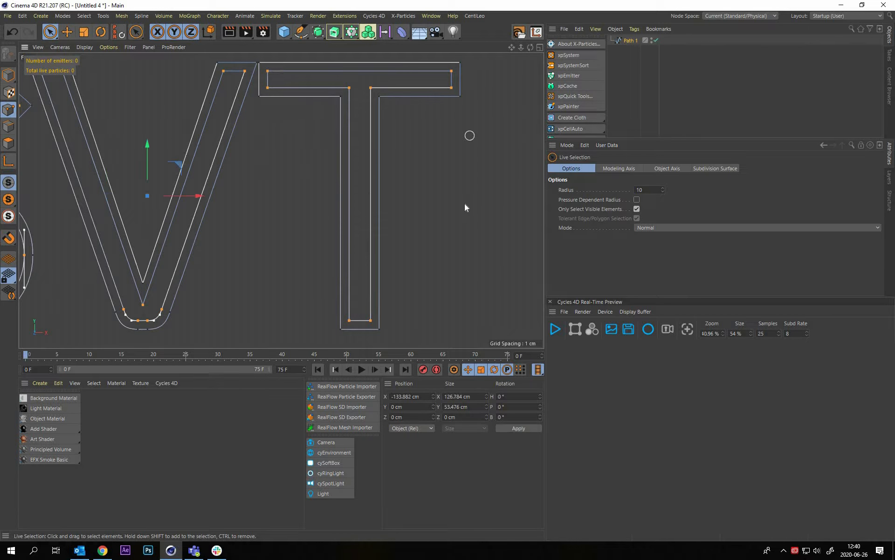
Add all points of the letter D's two middle contours to the selection
{"action": "middle_click_drag", "start_coordinate": [470, 191], "coordinate": [205, 182], "text": "alt"}
{"action": "middle_click_drag", "start_coordinate": [279, 199], "coordinate": [356, 186], "text": "alt"}
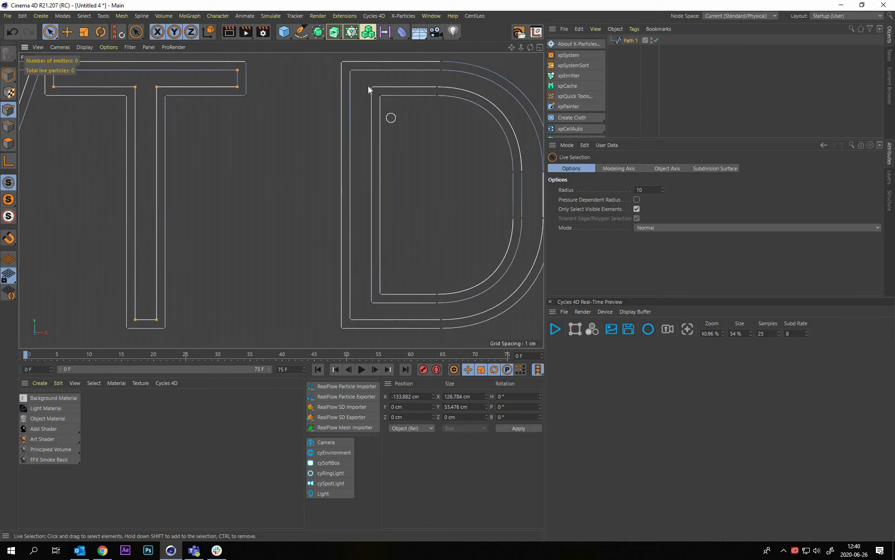
{"action": "left_click_drag", "start_coordinate": [351, 70], "coordinate": [371, 87], "text": "shift"}
{"action": "mouse_move", "coordinate": [372, 306]}
{"action": "left_mouse_down", "text": "shift"}
{"action": "mouse_move", "coordinate": [443, 322]}
{"action": "mouse_move", "coordinate": [438, 302]}
{"action": "mouse_move", "coordinate": [465, 274]}
{"action": "mouse_move", "coordinate": [461, 225]}
{"action": "left_mouse_up", "text": "shift"}
{"action": "middle_click_drag", "start_coordinate": [461, 226], "coordinate": [441, 228], "text": "alt"}
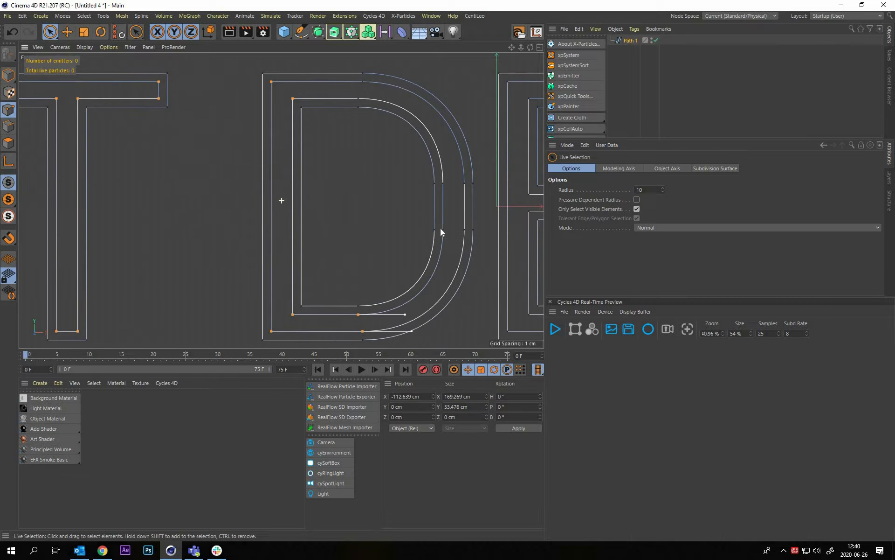
{"action": "mouse_move", "coordinate": [445, 179]}
{"action": "left_mouse_down", "text": "shift"}
{"action": "mouse_move", "coordinate": [466, 188]}
{"action": "mouse_move", "coordinate": [423, 194]}
{"action": "mouse_move", "coordinate": [367, 152]}
{"action": "mouse_move", "coordinate": [365, 133]}
{"action": "left_mouse_up", "text": "shift"}
{"action": "middle_click_drag", "start_coordinate": [365, 134], "coordinate": [375, 163], "text": "alt"}
{"action": "left_click", "coordinate": [365, 134], "text": "shift"}
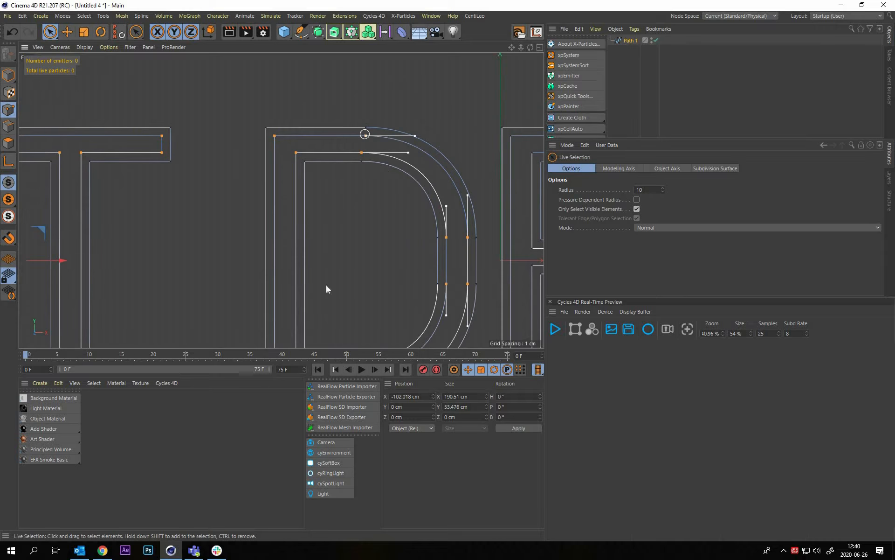
Add the inner contour points of the E's lower arm to the selection
{"action": "scroll", "coordinate": [383, 149], "scroll_direction": "down", "scroll_amount": 4}
{"action": "middle_click_drag", "start_coordinate": [431, 208], "coordinate": [245, 209], "text": "alt"}
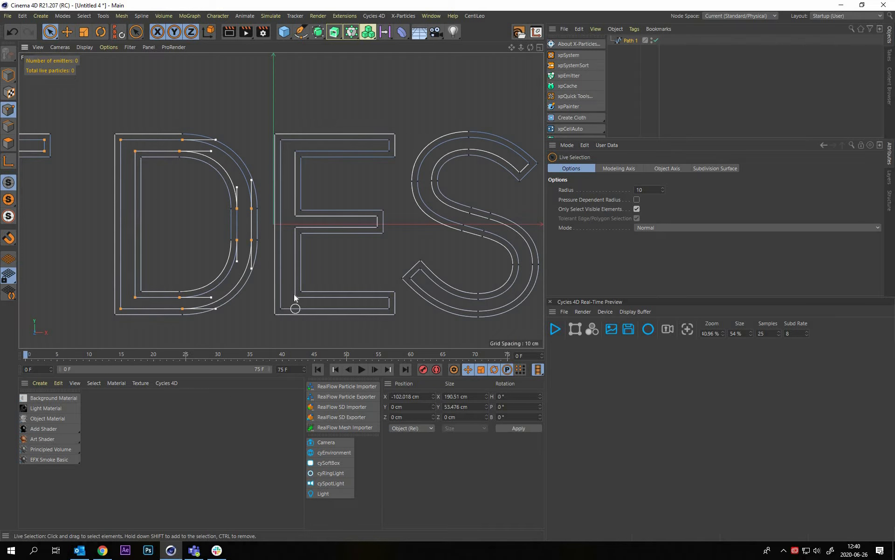
{"action": "scroll", "coordinate": [297, 307], "scroll_direction": "up", "scroll_amount": 3}
{"action": "left_click", "coordinate": [276, 309], "text": "shift"}
{"action": "left_click", "coordinate": [294, 293], "text": "shift"}
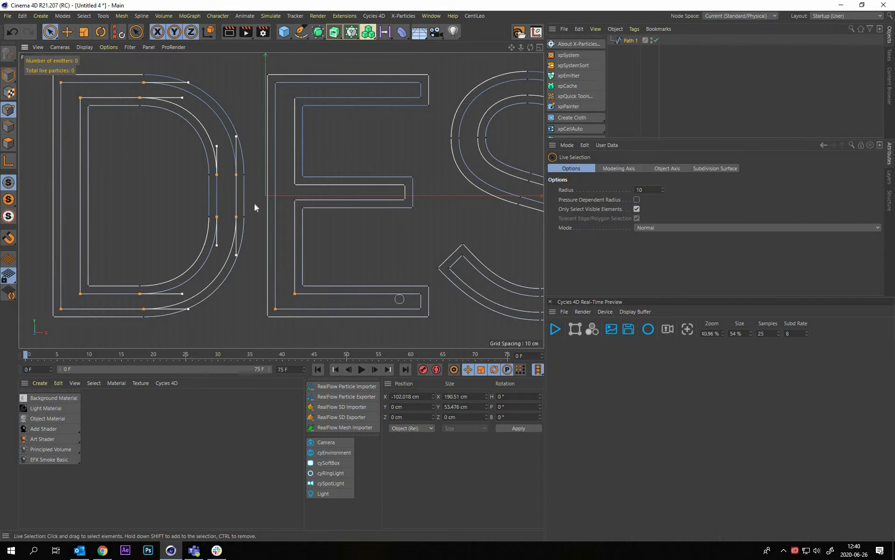
{"action": "left_click", "coordinate": [421, 307], "text": "shift"}
{"action": "left_click", "coordinate": [421, 294], "text": "shift"}
Add the inner contour points of the E's middle and upper arms to the selection
{"action": "left_click", "coordinate": [295, 198], "text": "shift"}
{"action": "left_click", "coordinate": [294, 184], "text": "shift"}
{"action": "left_click", "coordinate": [405, 186], "text": "shift"}
{"action": "left_click", "coordinate": [404, 200], "text": "shift"}
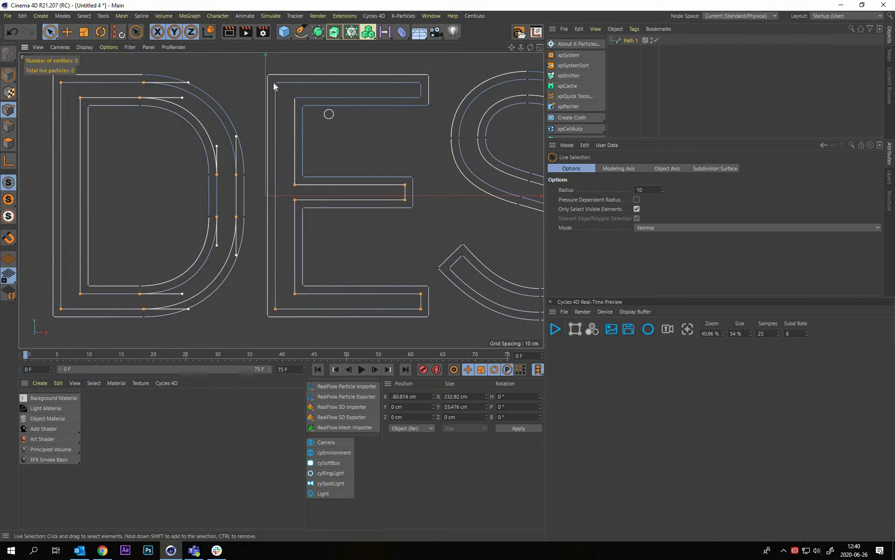
{"action": "left_click", "coordinate": [421, 97], "text": "shift"}
Add the inner contour points of the second S's lower hook and right-hand curve to the selection
{"action": "middle_click_drag", "start_coordinate": [460, 148], "coordinate": [311, 143], "text": "alt"}
{"action": "left_click", "coordinate": [315, 251], "text": "shift"}
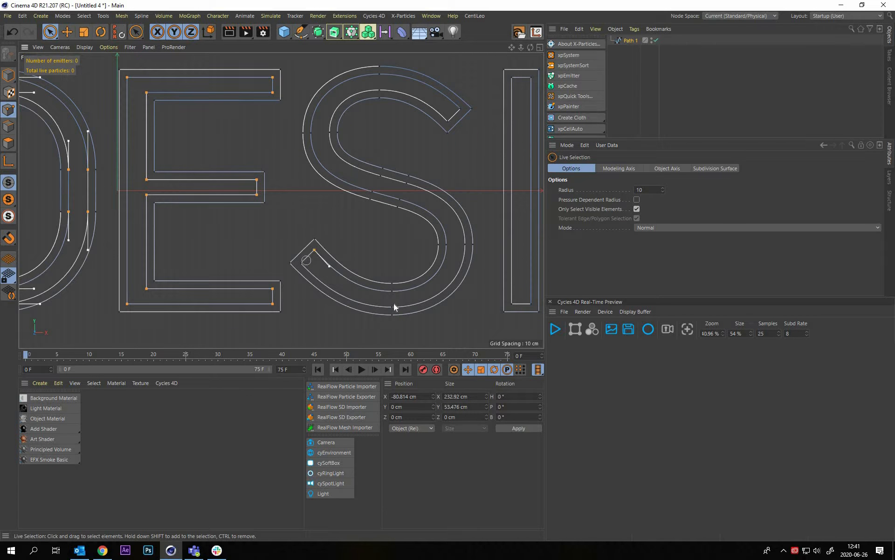
{"action": "left_click", "coordinate": [302, 263], "text": "shift"}
{"action": "left_click", "coordinate": [393, 306], "text": "shift"}
{"action": "left_click", "coordinate": [393, 292], "text": "shift"}
{"action": "left_click", "coordinate": [465, 244], "text": "shift"}
{"action": "left_click", "coordinate": [448, 244], "text": "shift"}
Add the inner contour points along the second S's diagonal and left-hand curve to the selection
{"action": "left_click", "coordinate": [406, 185], "text": "shift"}
{"action": "left_click", "coordinate": [401, 199], "text": "shift"}
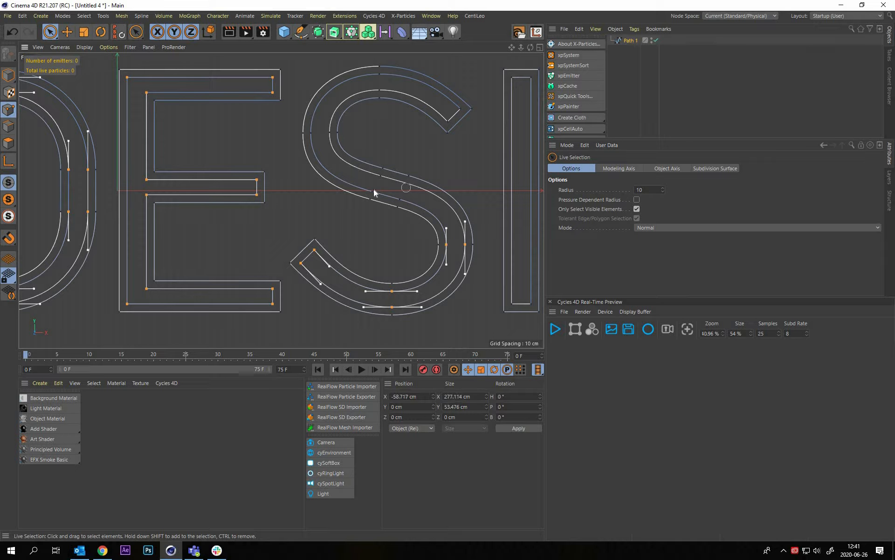
{"action": "left_click", "coordinate": [374, 190], "text": "shift"}
{"action": "left_click", "coordinate": [378, 179], "text": "shift"}
{"action": "left_click", "coordinate": [329, 135], "text": "shift"}
{"action": "left_click", "coordinate": [312, 134], "text": "shift"}
Add the inner contour points along the top and upper end of the second S to the selection
{"action": "middle_click_drag", "start_coordinate": [403, 75], "coordinate": [368, 124], "text": "alt"}
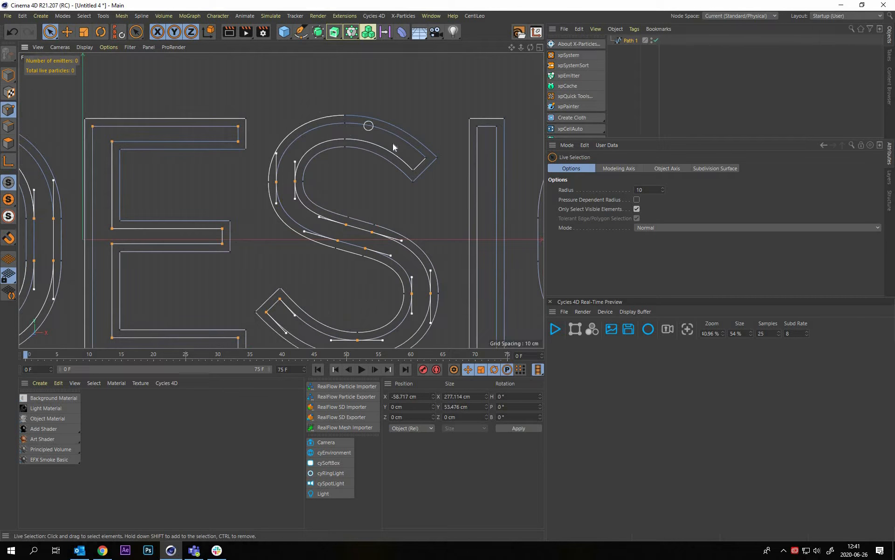
{"action": "left_click", "coordinate": [346, 136], "text": "shift"}
{"action": "left_click", "coordinate": [346, 123], "text": "shift"}
{"action": "left_click", "coordinate": [425, 158], "text": "shift"}
{"action": "left_click", "coordinate": [413, 168], "text": "shift"}
Add the inner contour points at the upper and lower ends of the letter I to the selection
{"action": "middle_click_drag", "start_coordinate": [438, 187], "coordinate": [334, 186], "text": "alt"}
{"action": "left_click", "coordinate": [392, 125], "text": "shift"}
{"action": "middle_click_drag", "start_coordinate": [413, 332], "coordinate": [382, 231], "text": "alt"}
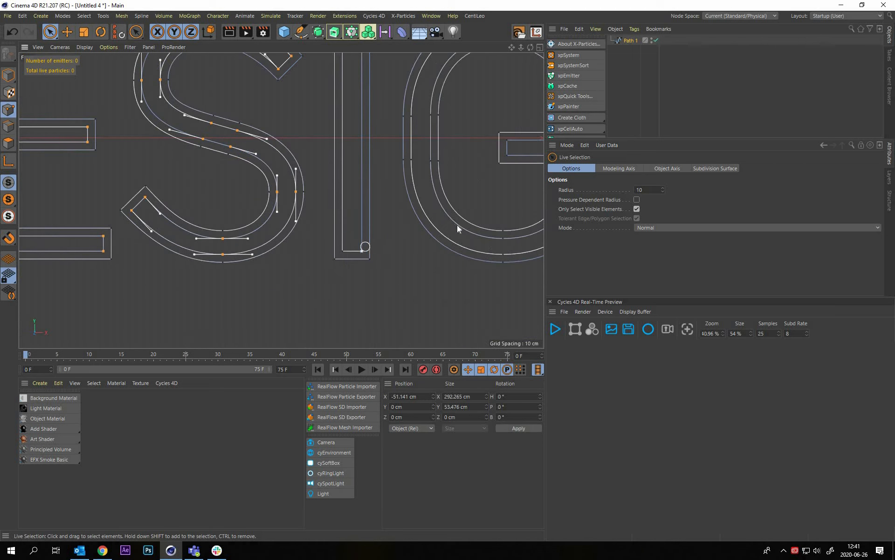
{"action": "middle_click_drag", "start_coordinate": [462, 227], "coordinate": [369, 293], "text": "alt"}
Add the inner contour points along the G's left side, top curve and upper end to the selection
{"action": "left_click", "coordinate": [337, 228], "text": "shift"}
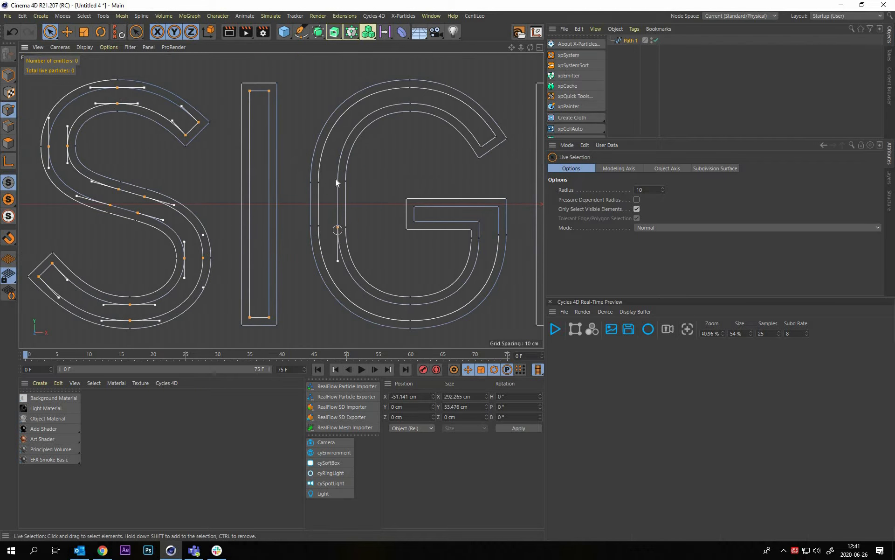
{"action": "left_click", "coordinate": [319, 225], "text": "shift"}
{"action": "left_click", "coordinate": [337, 180], "text": "shift"}
{"action": "left_click", "coordinate": [320, 181], "text": "shift"}
{"action": "left_click", "coordinate": [410, 103], "text": "shift"}
{"action": "left_click", "coordinate": [410, 88], "text": "shift"}
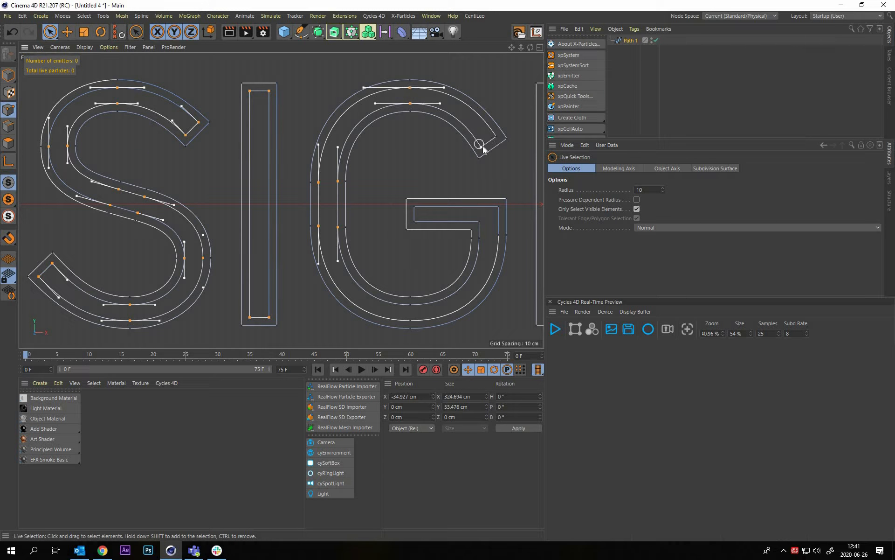
{"action": "left_click", "coordinate": [495, 136], "text": "shift"}
{"action": "left_click", "coordinate": [482, 147], "text": "shift"}
Add the inner contour points of the G's crossbar and bottom curve to the selection
{"action": "left_click", "coordinate": [416, 207], "text": "shift"}
{"action": "left_click", "coordinate": [499, 207], "text": "shift"}
{"action": "left_click", "coordinate": [498, 234], "text": "shift"}
{"action": "left_click", "coordinate": [480, 220], "text": "shift"}
{"action": "left_click", "coordinate": [416, 220], "text": "shift"}
{"action": "left_click", "coordinate": [482, 239], "text": "shift"}
{"action": "left_click", "coordinate": [411, 320], "text": "shift"}
{"action": "left_click", "coordinate": [410, 305], "text": "shift"}
Add all inner contour points of the letter N to the selection
{"action": "right_click_drag", "start_coordinate": [396, 265], "coordinate": [355, 275], "text": "alt"}
{"action": "middle_click_drag", "start_coordinate": [484, 229], "coordinate": [346, 219], "text": "alt"}
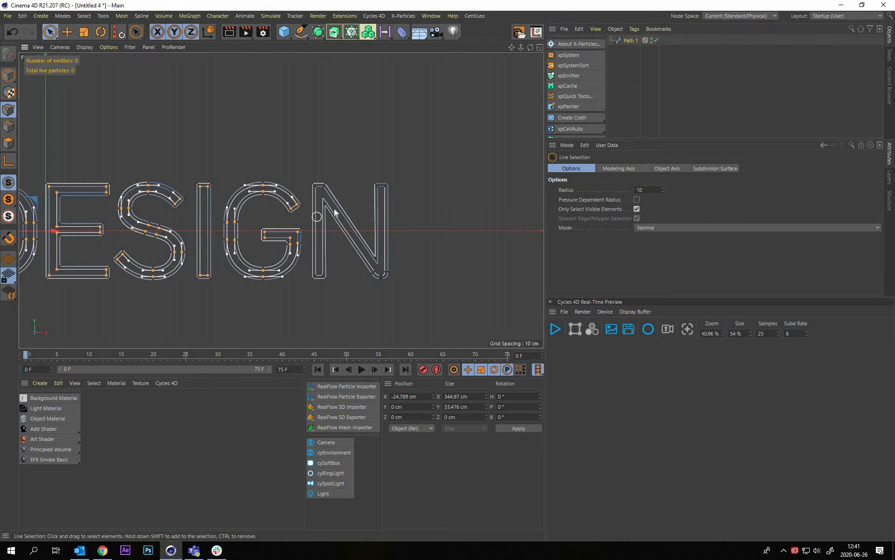
{"action": "right_click_drag", "start_coordinate": [317, 217], "coordinate": [281, 290], "text": "alt"}
{"action": "middle_click_drag", "start_coordinate": [327, 330], "coordinate": [295, 289], "text": "alt"}
{"action": "left_click_drag", "start_coordinate": [295, 289], "coordinate": [282, 292]}
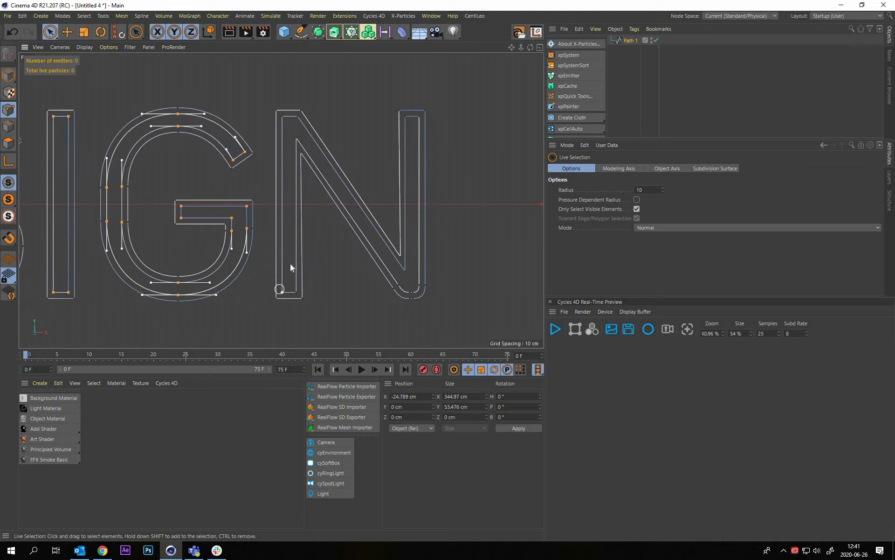
{"action": "left_click_drag", "start_coordinate": [297, 121], "coordinate": [286, 124], "text": "shift"}
{"action": "left_click_drag", "start_coordinate": [403, 288], "coordinate": [417, 289], "text": "shift"}
{"action": "left_click_drag", "start_coordinate": [422, 116], "coordinate": [407, 118], "text": "shift"}
Check the inner contour point selection across all the SVT DESIGN letters
{"action": "scroll", "coordinate": [312, 241], "scroll_direction": "up", "scroll_amount": 5}
{"action": "right_click_drag", "start_coordinate": [489, 214], "coordinate": [405, 213], "text": "alt"}
{"action": "middle_click_drag", "start_coordinate": [224, 214], "coordinate": [434, 234], "text": "alt"}
{"action": "middle_click_drag", "start_coordinate": [277, 210], "coordinate": [475, 253], "text": "alt"}
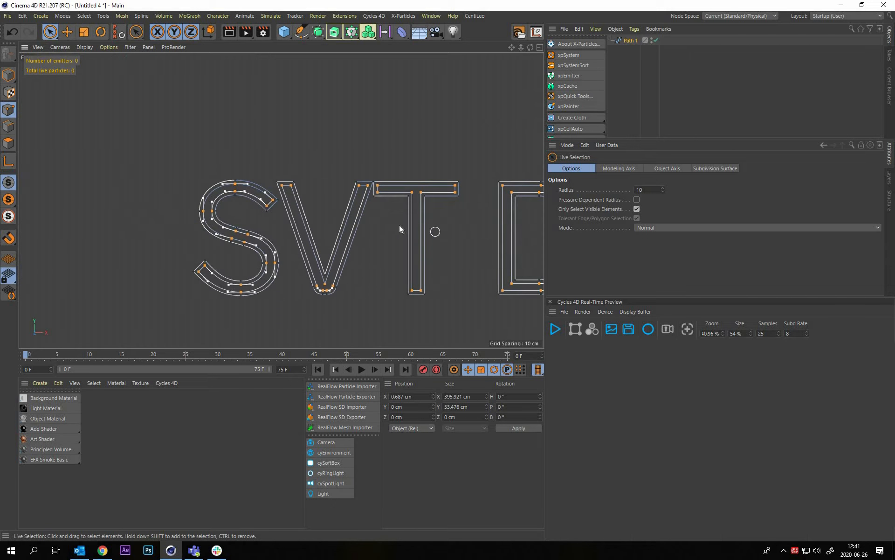
{"action": "middle_click_drag", "start_coordinate": [434, 231], "coordinate": [400, 232], "text": "alt"}
{"action": "middle_click_drag", "start_coordinate": [466, 247], "coordinate": [241, 203], "text": "alt"}
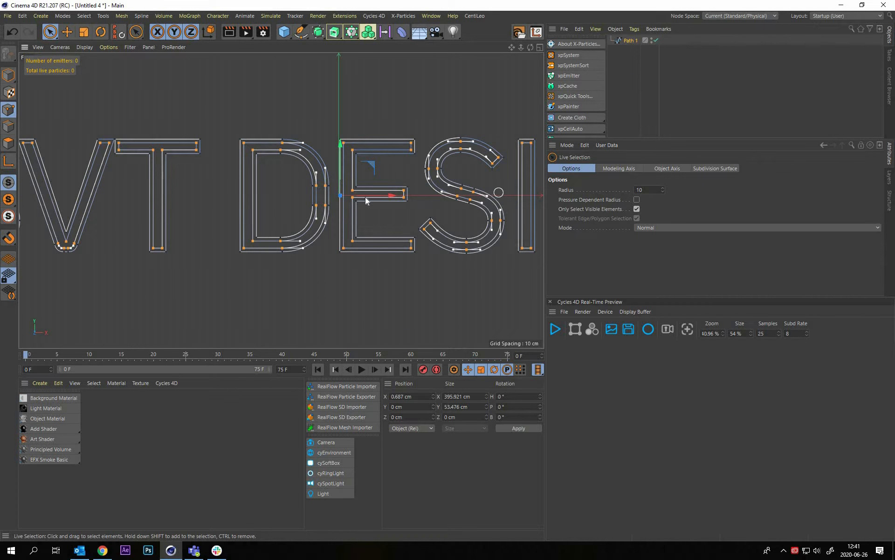
{"action": "middle_click_drag", "start_coordinate": [468, 206], "coordinate": [349, 202], "text": "alt"}
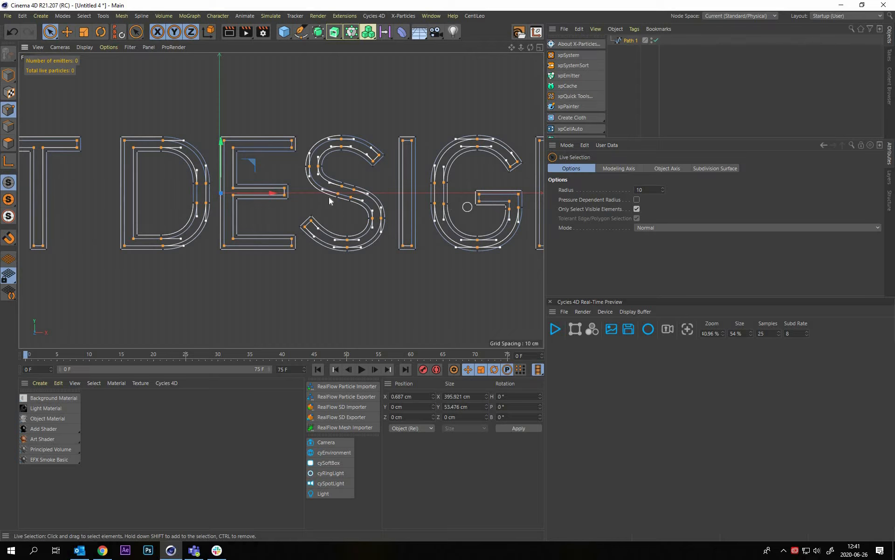
{"action": "right_click_drag", "start_coordinate": [457, 197], "coordinate": [485, 200], "text": "alt"}
{"action": "middle_click_drag", "start_coordinate": [485, 200], "coordinate": [329, 200], "text": "alt"}
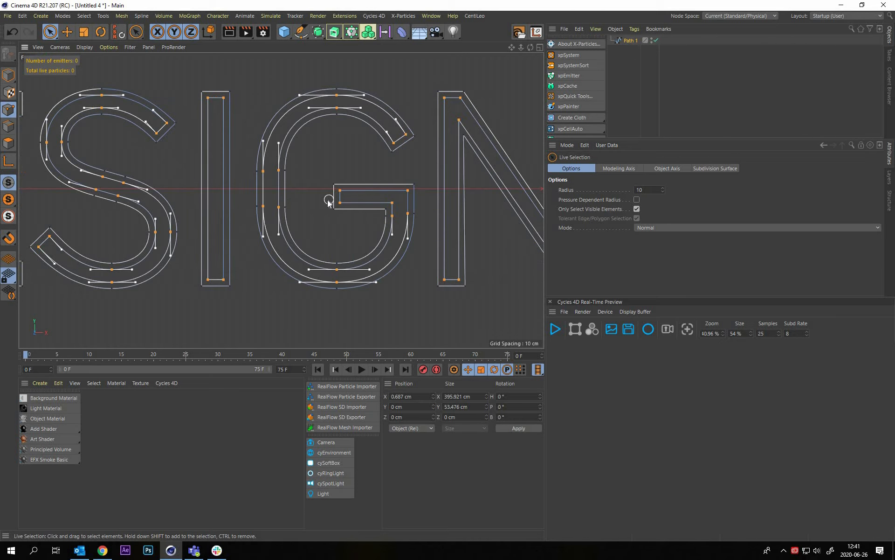
Split the selected inner contour points of Path 1 into a separate spline, and delete that new spline
{"action": "key", "text": "u"}
{"action": "key", "text": "p"}
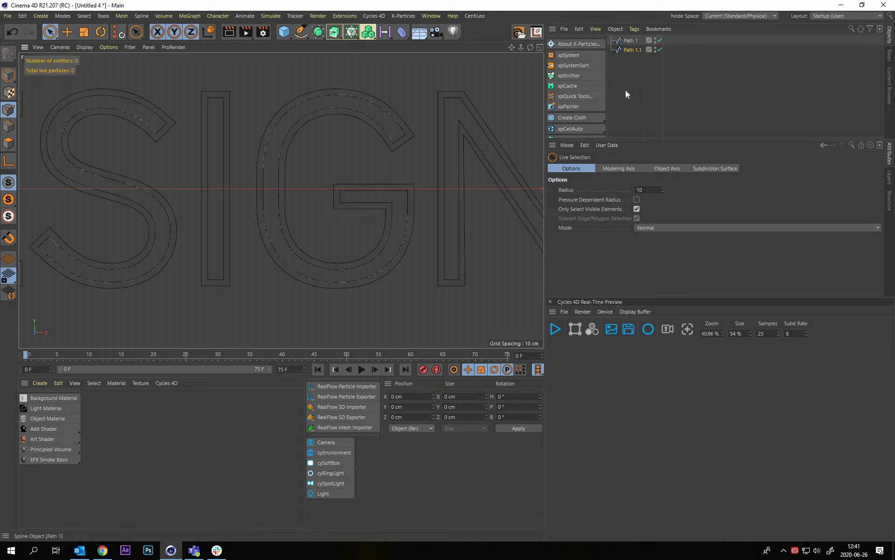
{"action": "key", "text": "Delete"}
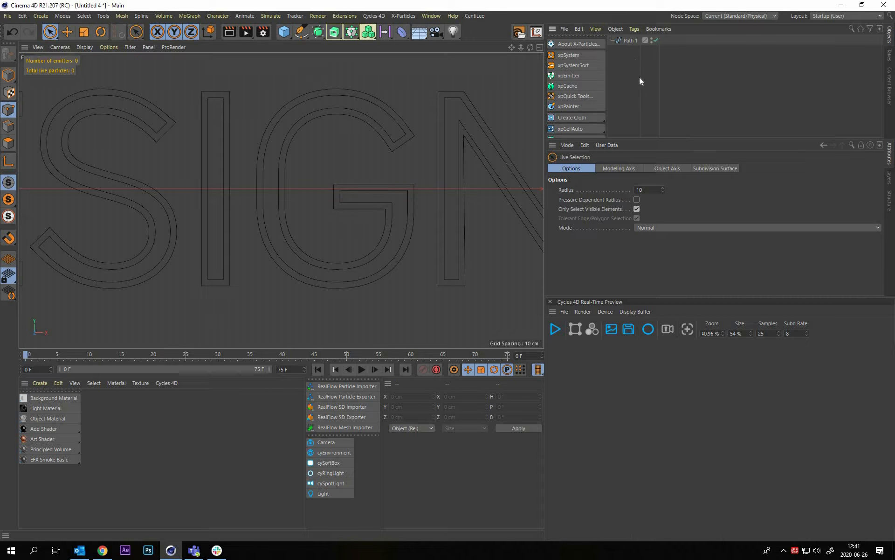
Undo the deletion of the split-off inner contour spline, hide that spline and show Path 1 again
{"action": "key", "text": "ctrl+z"}
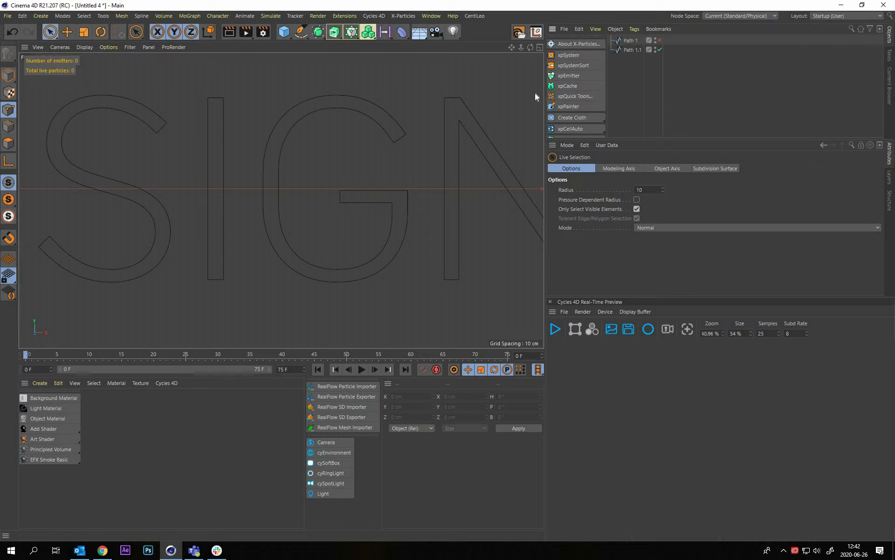
{"action": "left_click", "coordinate": [632, 49]}
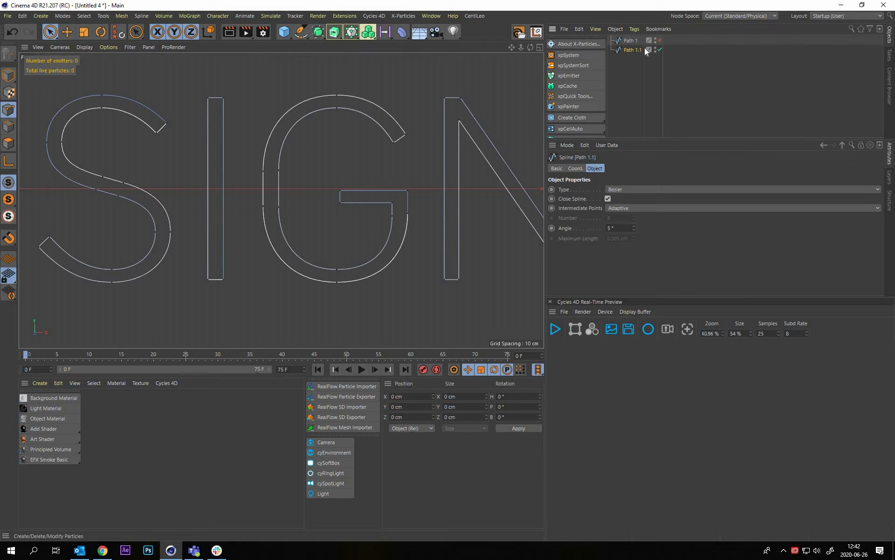
{"action": "left_click", "coordinate": [658, 52]}
{"action": "left_click", "coordinate": [660, 50]}
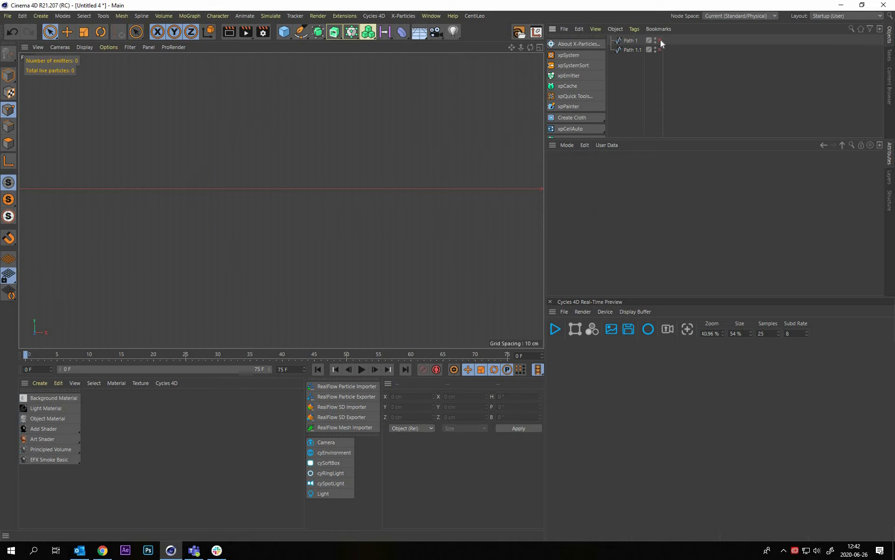
{"action": "left_click", "coordinate": [660, 41]}
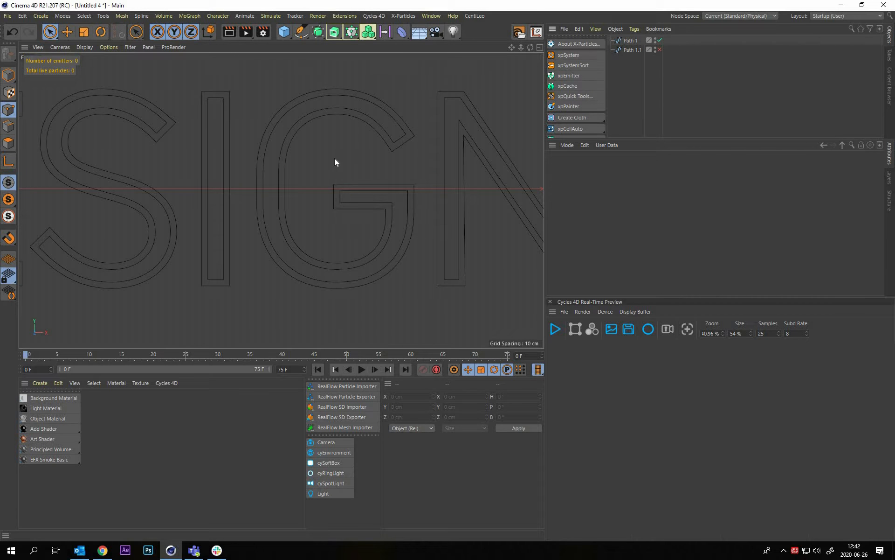
Delete the selected inner contour points from Path 1 and switch to Model mode
{"action": "left_click", "coordinate": [326, 164]}
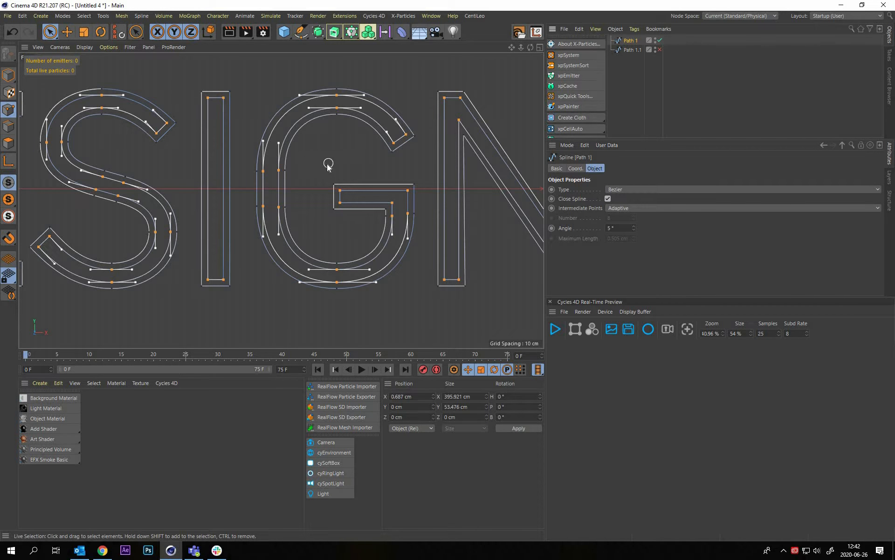
{"action": "key", "text": "Delete"}
{"action": "scroll", "coordinate": [305, 188], "scroll_direction": "down", "scroll_amount": 10}
{"action": "middle_click_drag", "start_coordinate": [233, 197], "coordinate": [315, 200], "text": "alt"}
{"action": "left_click", "coordinate": [712, 96]}
{"action": "left_click", "coordinate": [9, 75]}
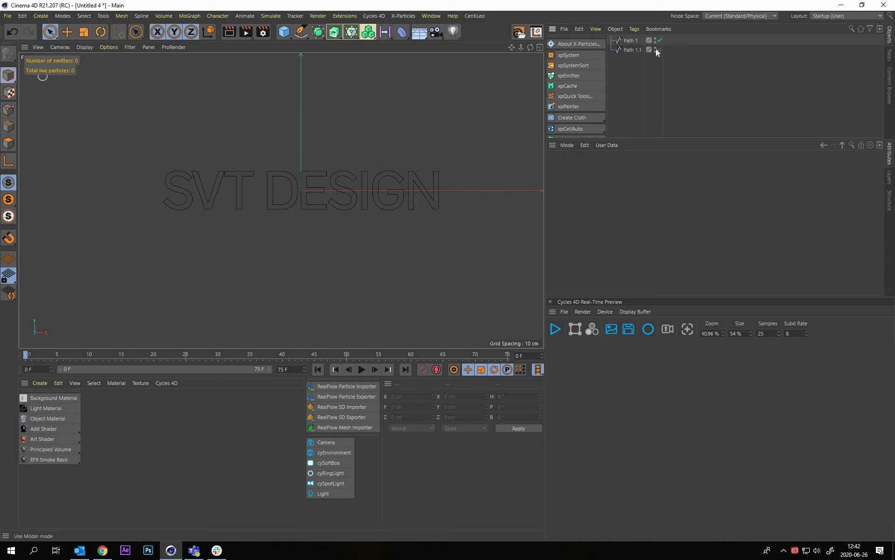
Show Path 1.1 together with Path 1 in the perspective view
{"action": "left_click_drag", "start_coordinate": [177, 115], "coordinate": [198, 186], "text": "alt"}
{"action": "middle_click", "coordinate": [194, 181]}
{"action": "middle_click", "coordinate": [196, 193]}
{"action": "scroll", "coordinate": [194, 194], "scroll_direction": "up", "scroll_amount": 8}
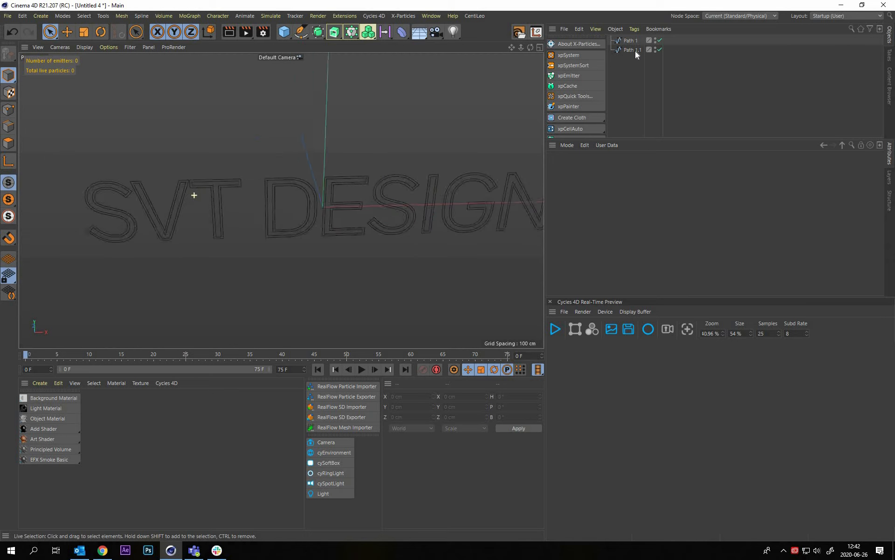
Rename the Path 1.1 spline as Inner
{"action": "left_click", "coordinate": [632, 49]}
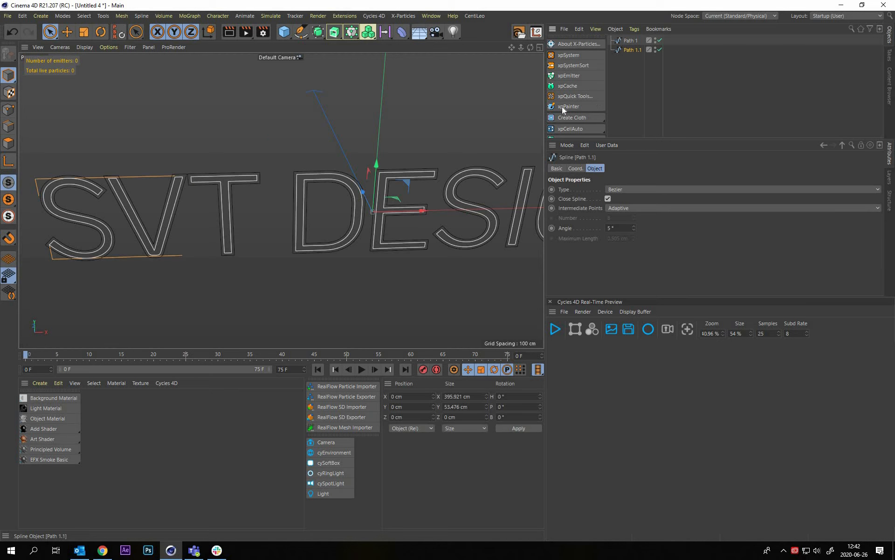
{"action": "key", "text": "F2"}
{"action": "type", "text": "l"}
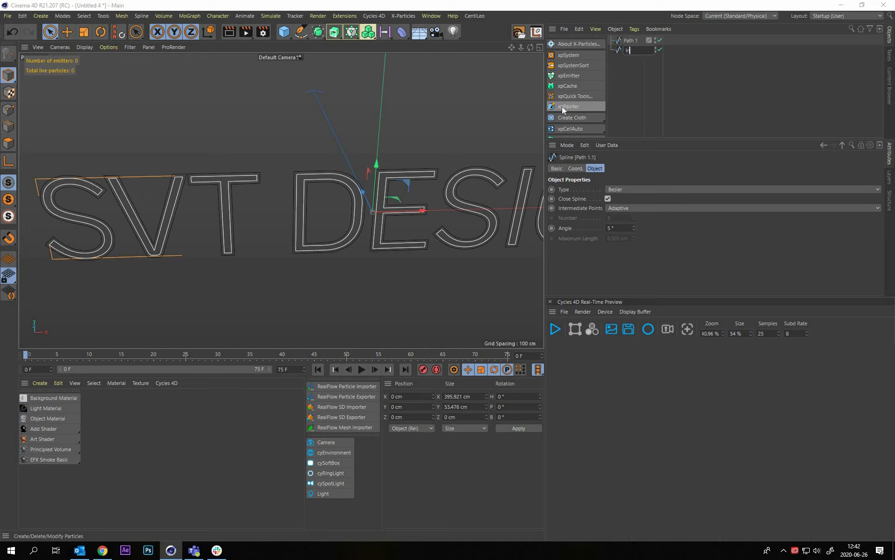
{"action": "type", "text": "nner"}
{"action": "key", "text": "Return"}
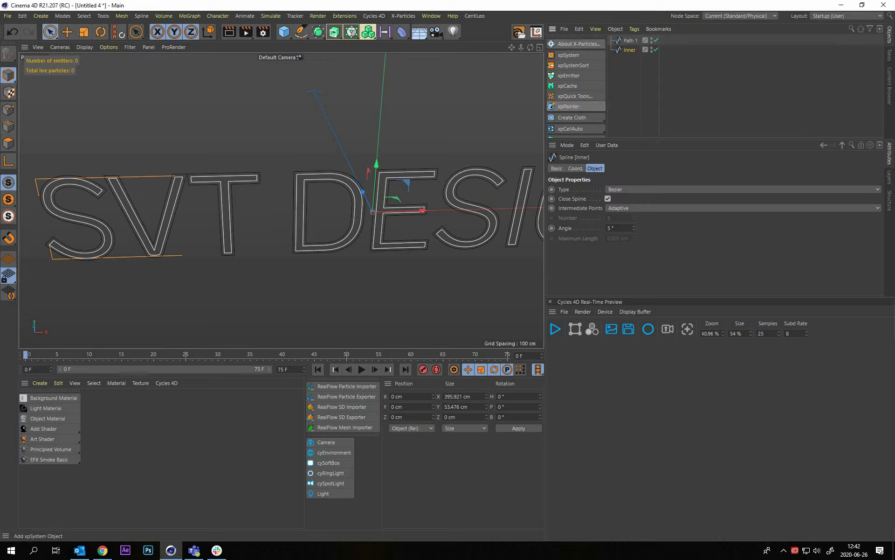
Rename the Path 1 spline as Outer
{"action": "left_click", "coordinate": [634, 40]}
{"action": "double_click", "coordinate": [633, 40]}
{"action": "type", "text": "Ouo"}
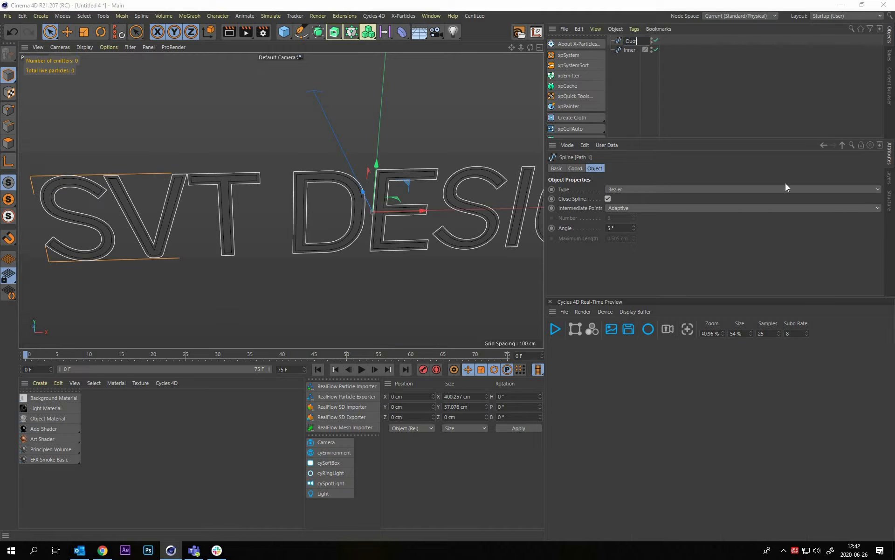
{"action": "type", "text": "ter"}
{"action": "key", "text": "Return"}
{"action": "key", "text": "Return"}
{"action": "type", "text": "Outer"}
{"action": "key", "text": "Return"}
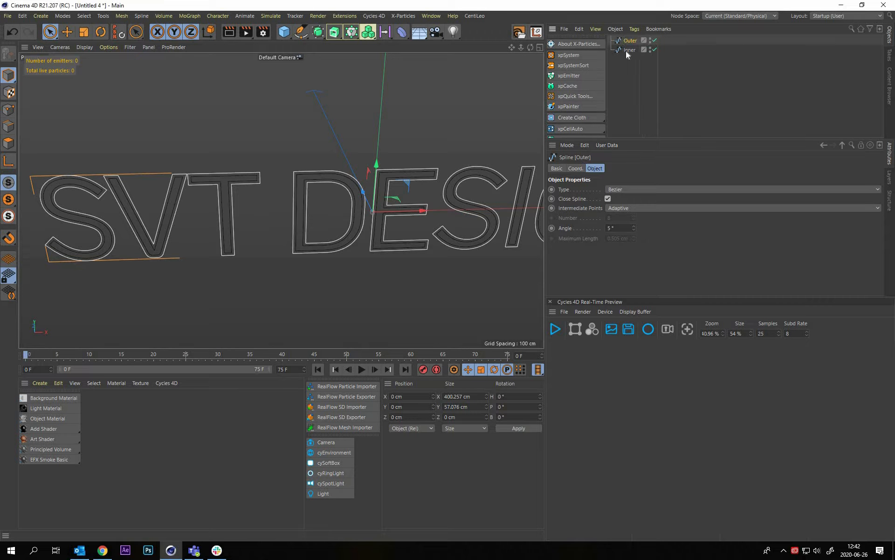
Apply an Extrude generator to the Inner spline, leaving the Outer spline outside it
{"action": "left_click", "coordinate": [654, 91]}
{"action": "left_click", "coordinate": [628, 50]}
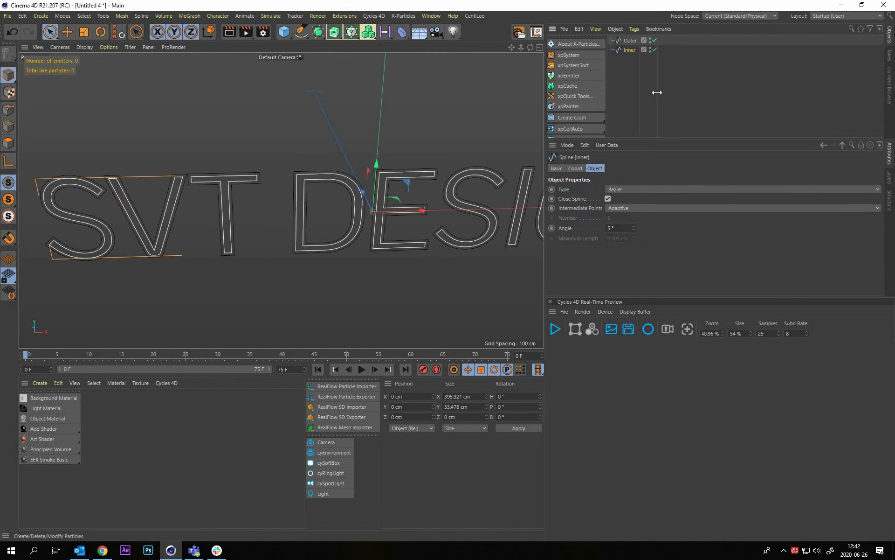
{"action": "left_click", "coordinate": [645, 65]}
{"action": "left_click", "coordinate": [630, 41]}
{"action": "left_click", "coordinate": [628, 50]}
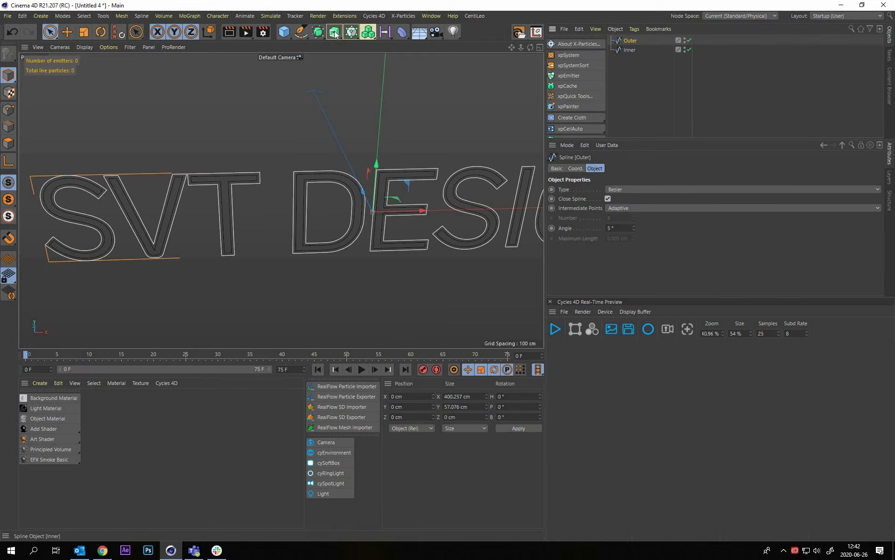
{"action": "left_click_drag", "start_coordinate": [334, 32], "coordinate": [369, 46], "text": "alt"}
{"action": "left_click_drag", "start_coordinate": [366, 155], "coordinate": [329, 225], "text": "alt"}
Give both caps of the Inner extrusion a round bevel of 0.88 cm
{"action": "right_click_drag", "start_coordinate": [314, 164], "coordinate": [657, 170], "text": "alt"}
{"action": "left_click_drag", "start_coordinate": [658, 170], "coordinate": [639, 171], "text": "alt"}
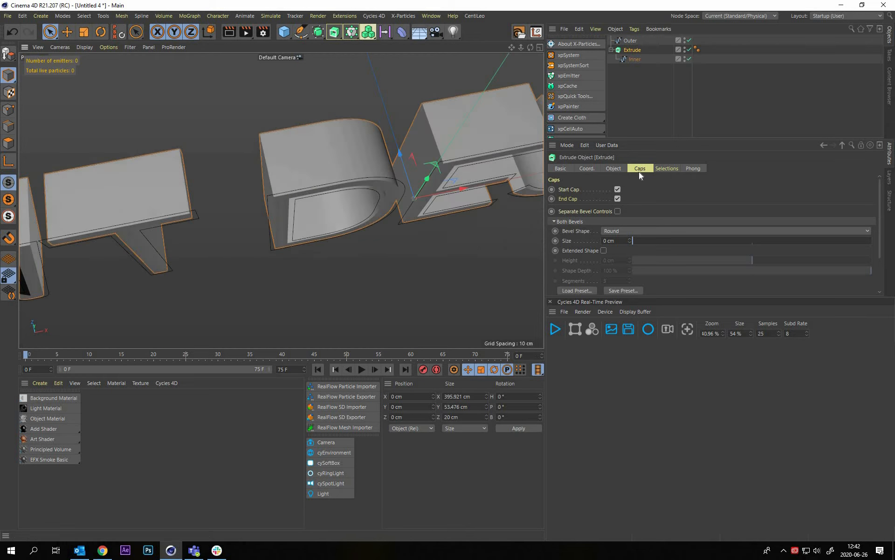
{"action": "left_click", "coordinate": [635, 242]}
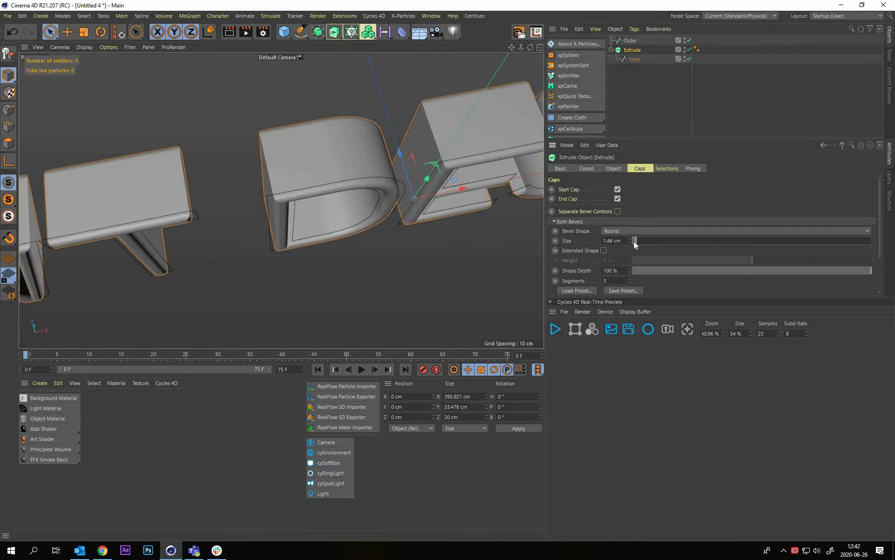
{"action": "right_click_drag", "start_coordinate": [330, 163], "coordinate": [294, 210], "text": "alt"}
{"action": "left_click_drag", "start_coordinate": [294, 209], "coordinate": [631, 262], "text": "alt"}
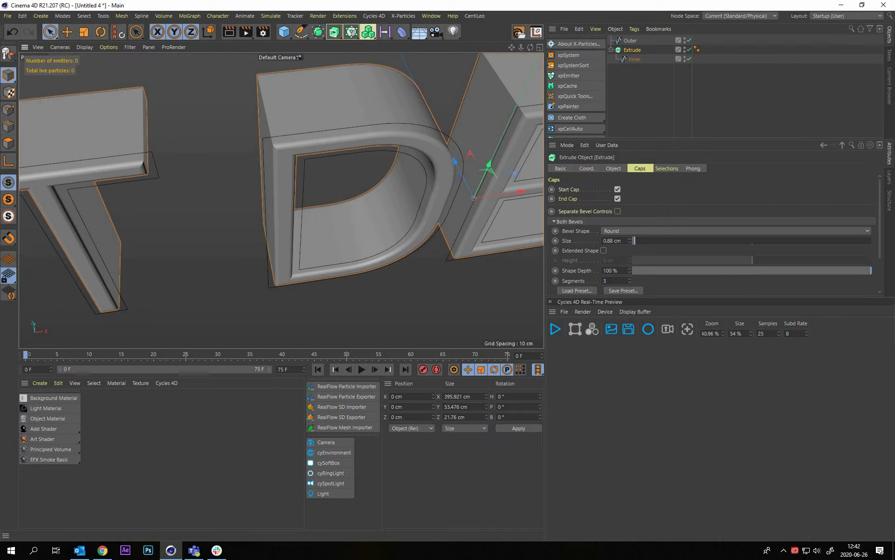
{"action": "left_click", "coordinate": [629, 279]}
Set the Inner extrusion's Z movement to 5 cm and inspect the thinner letters in perspective
{"action": "left_click", "coordinate": [614, 168]}
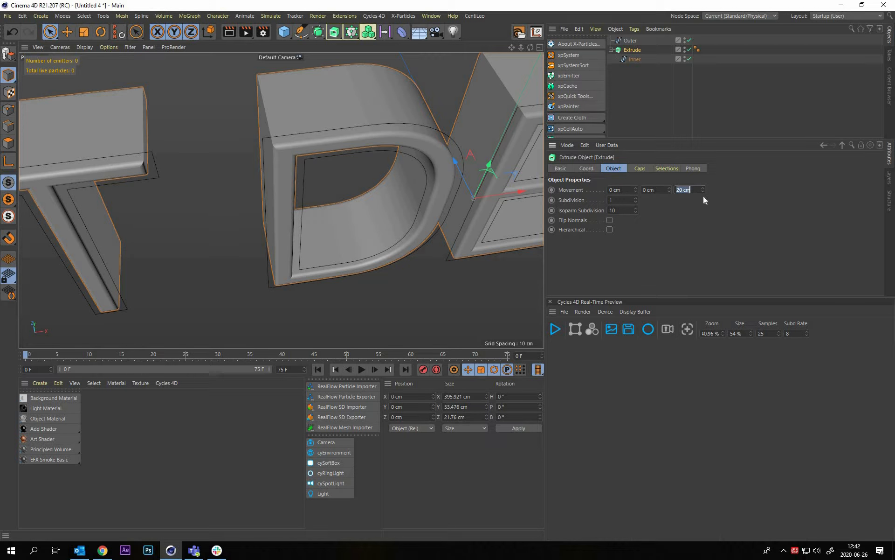
{"action": "type", "text": "5"}
{"action": "key", "text": "Return"}
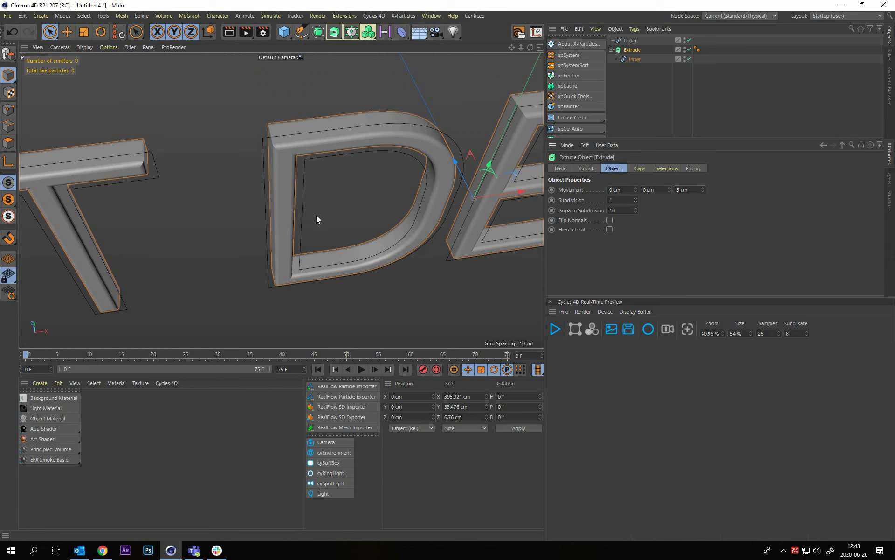
{"action": "left_click_drag", "start_coordinate": [323, 118], "coordinate": [351, 186], "text": "alt"}
{"action": "left_click_drag", "start_coordinate": [361, 224], "coordinate": [355, 151], "text": "alt"}
{"action": "left_click_drag", "start_coordinate": [322, 154], "coordinate": [346, 111], "text": "alt"}
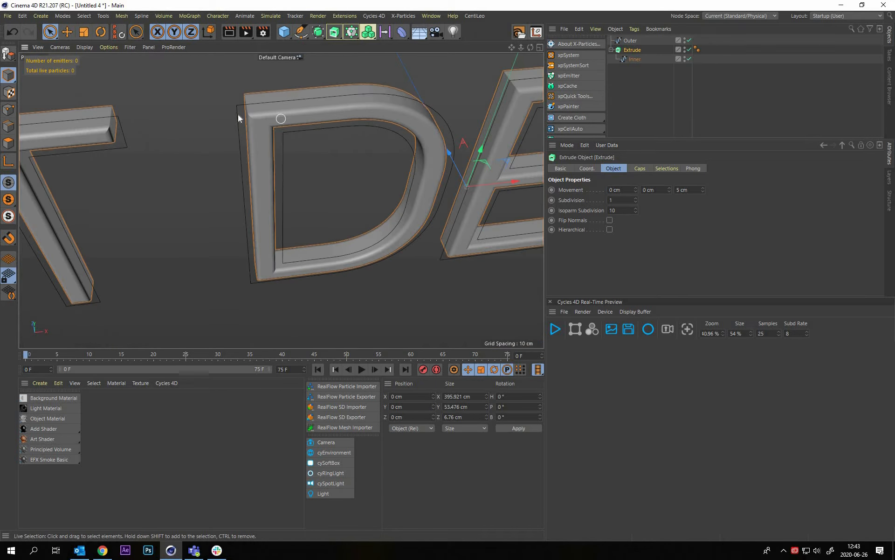
Apply a second Extrude generator to the Outer spline
{"action": "middle_click", "coordinate": [312, 118]}
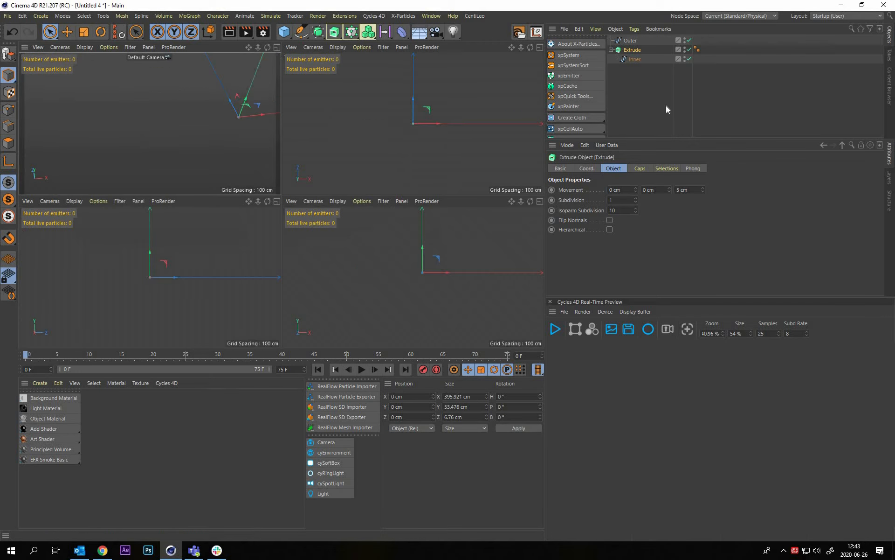
{"action": "left_click", "coordinate": [353, 86]}
{"action": "left_click", "coordinate": [630, 41]}
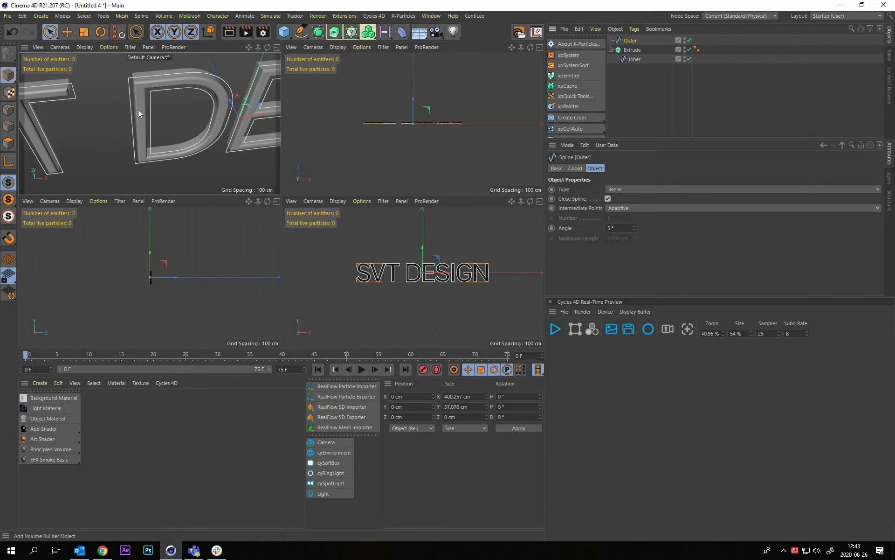
{"action": "mouse_move", "coordinate": [183, 102]}
{"action": "left_mouse_down", "text": "alt"}
{"action": "mouse_move", "coordinate": [168, 114]}
{"action": "mouse_move", "coordinate": [183, 103]}
{"action": "left_mouse_up", "text": "alt"}
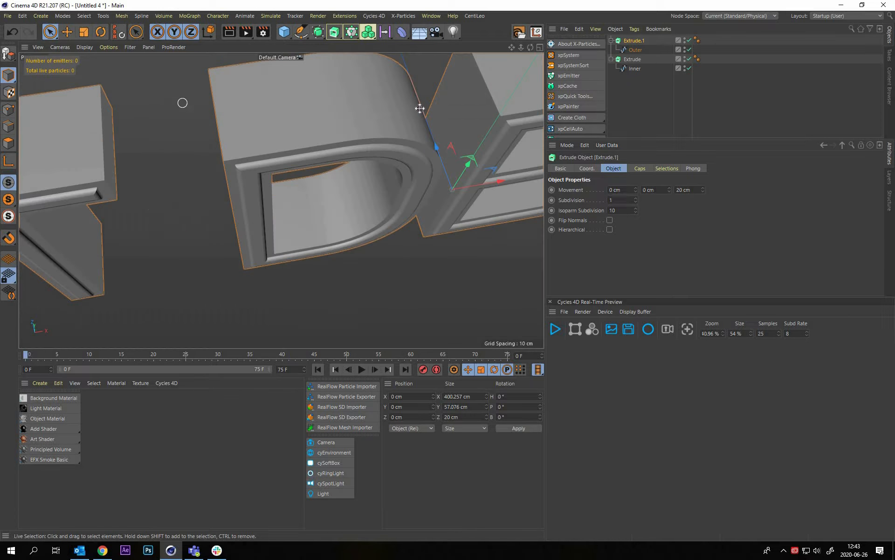
In the top view, move the Outer extrusion about 2.6 cm along negative Z so its front extends past the Inner extrusion
{"action": "key", "text": "F1"}
{"action": "key", "text": "F5"}
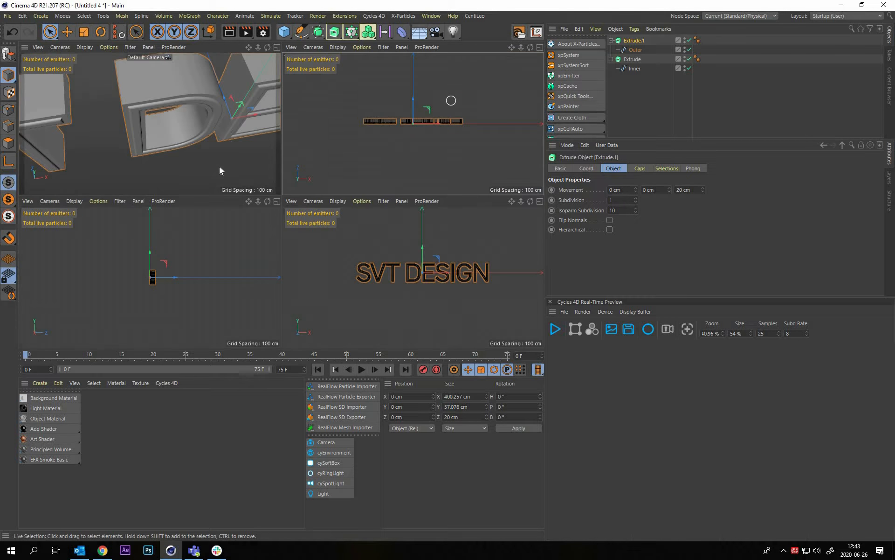
{"action": "key", "text": "F2"}
{"action": "left_click", "coordinate": [286, 244]}
{"action": "right_click_drag", "start_coordinate": [236, 180], "coordinate": [194, 242], "text": "alt"}
{"action": "middle_click_drag", "start_coordinate": [195, 243], "coordinate": [399, 196], "text": "alt"}
{"action": "scroll", "coordinate": [200, 240], "scroll_direction": "up", "scroll_amount": 2}
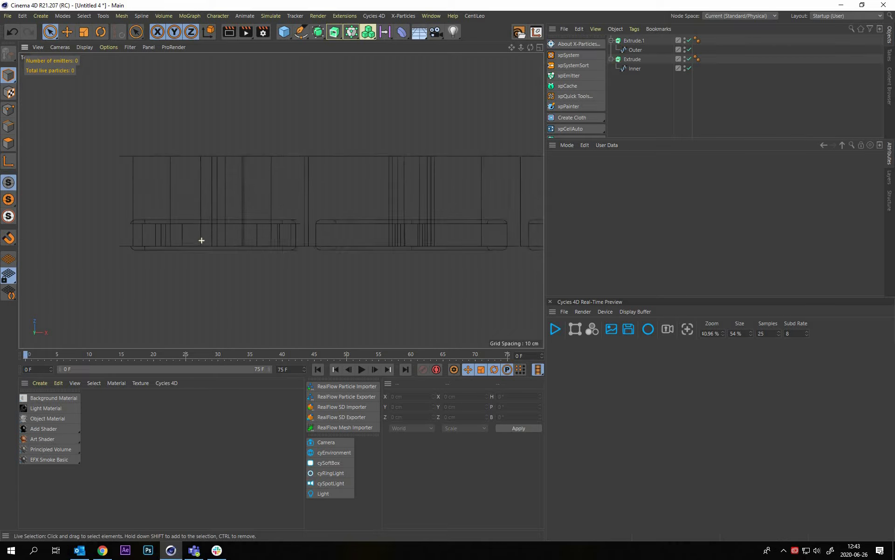
{"action": "left_click", "coordinate": [634, 41]}
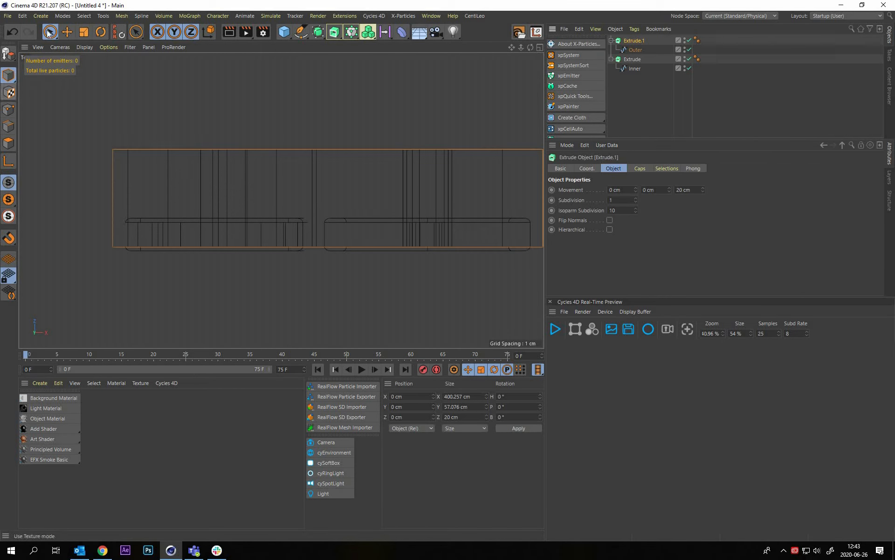
{"action": "key", "text": "space"}
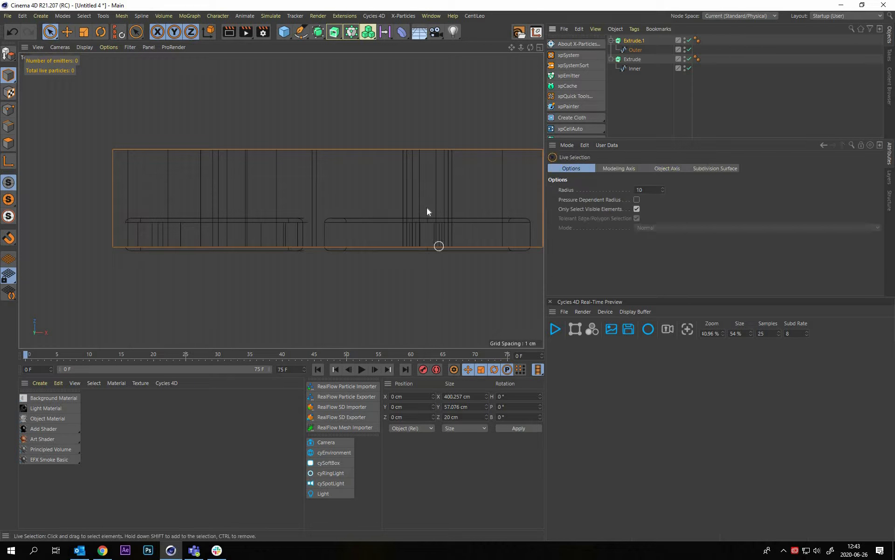
{"action": "middle_click_drag", "start_coordinate": [459, 204], "coordinate": [319, 186], "text": "alt"}
{"action": "scroll", "coordinate": [298, 186], "scroll_direction": "down", "scroll_amount": 4}
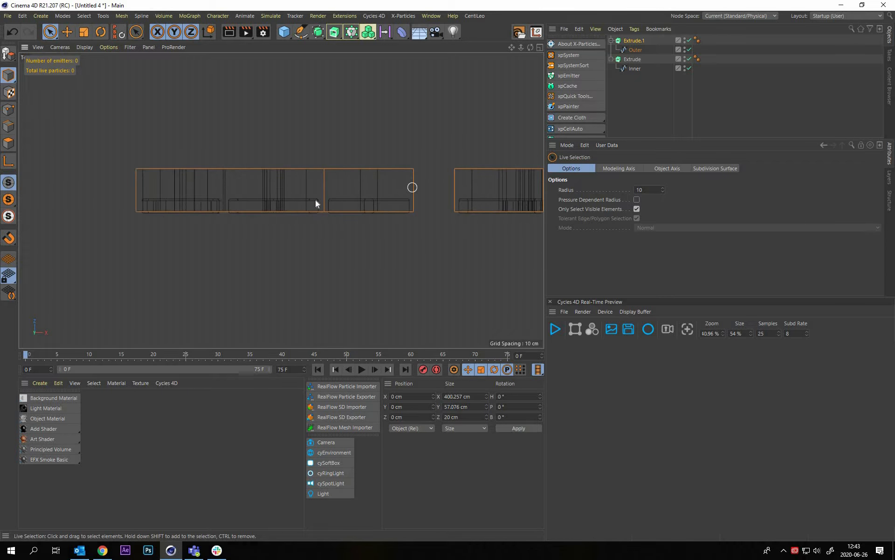
{"action": "scroll", "coordinate": [443, 193], "scroll_direction": "up", "scroll_amount": 5}
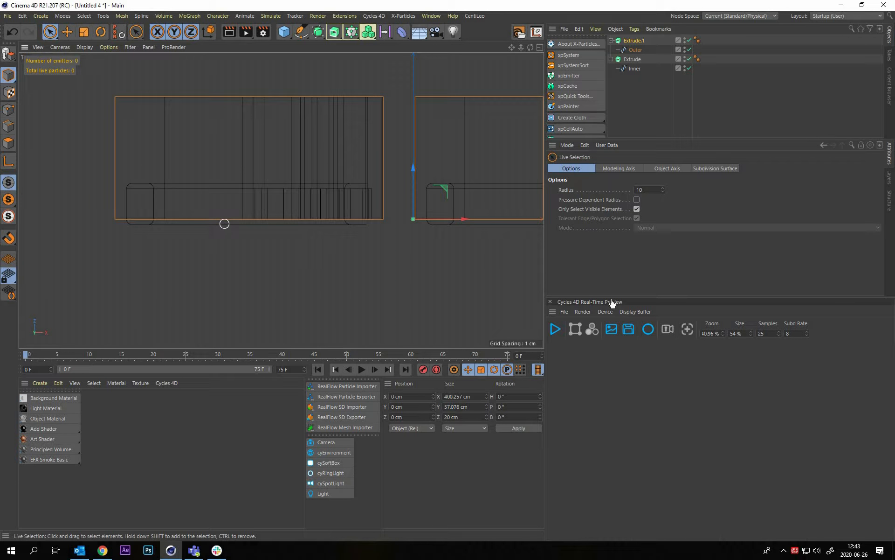
{"action": "scroll", "coordinate": [418, 203], "scroll_direction": "up", "scroll_amount": 5}
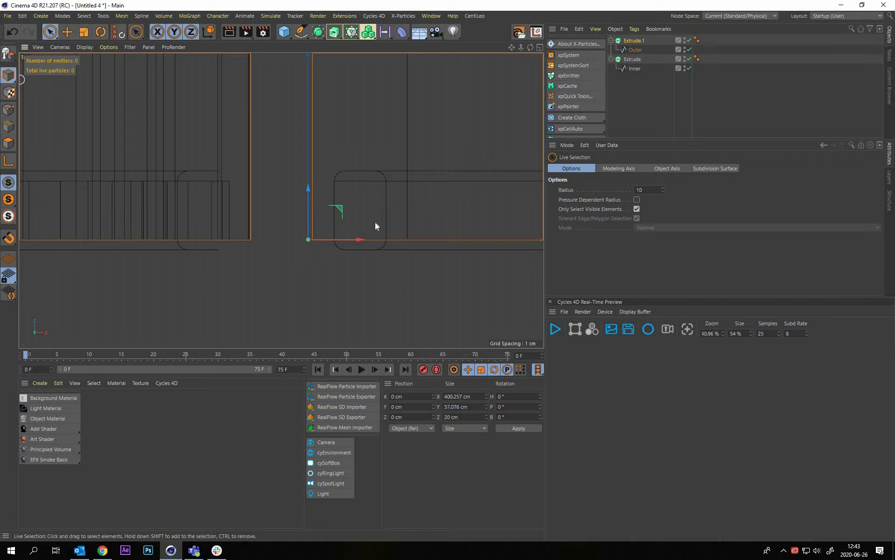
{"action": "scroll", "coordinate": [346, 230], "scroll_direction": "up", "scroll_amount": 3}
{"action": "middle_click_drag", "start_coordinate": [375, 222], "coordinate": [327, 219], "text": "alt"}
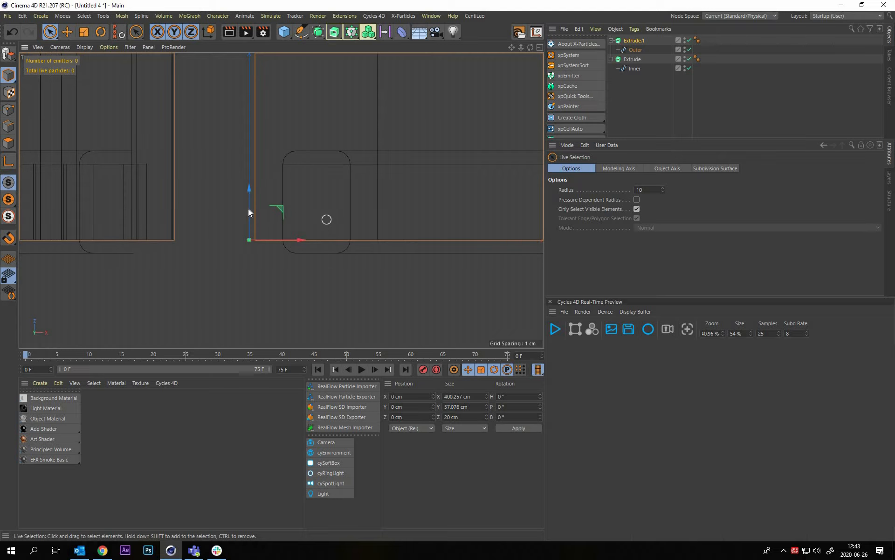
{"action": "left_click_drag", "start_coordinate": [251, 218], "coordinate": [253, 231]}
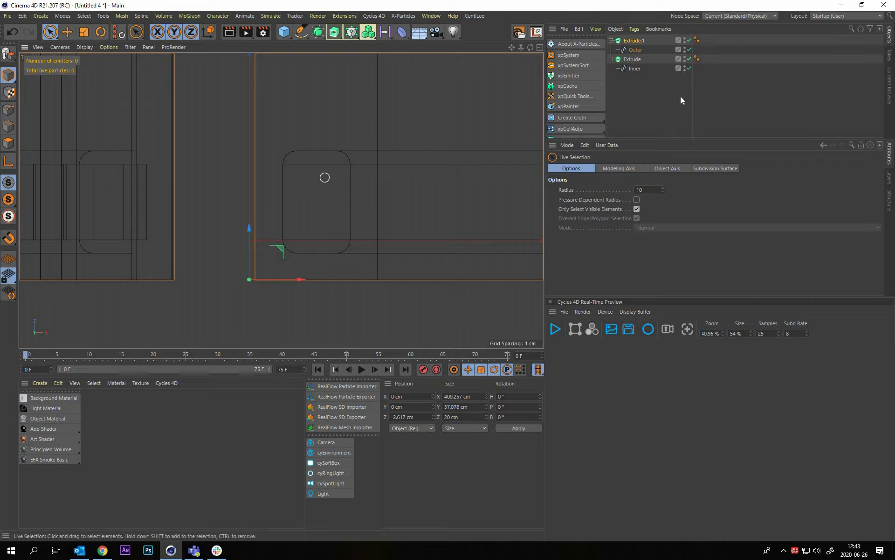
Give the Outer extrusion's caps a round bevel of 0.68 cm with 4 segments
{"action": "left_click", "coordinate": [714, 117]}
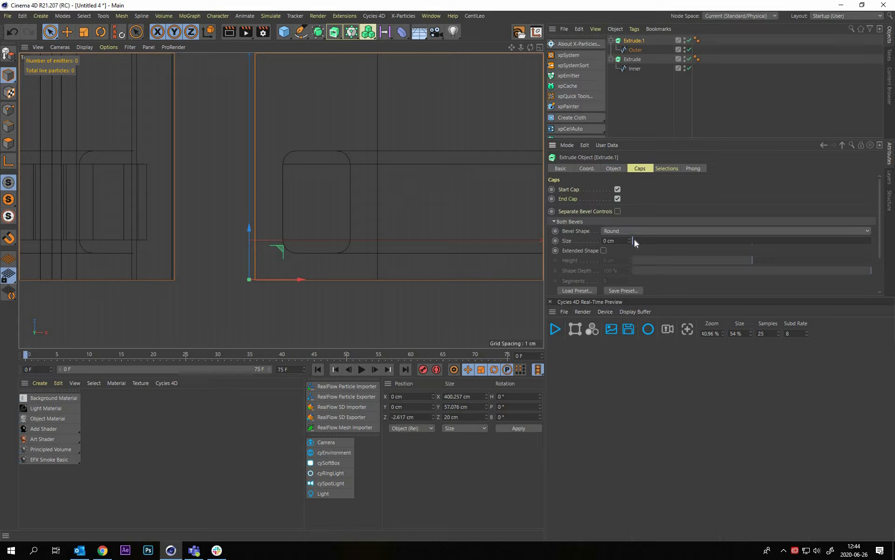
{"action": "left_click", "coordinate": [633, 240]}
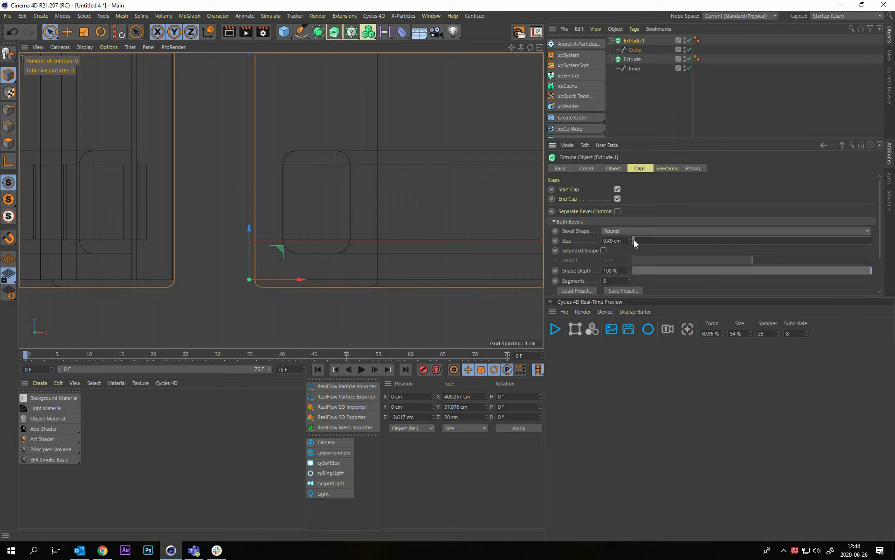
{"action": "left_click_drag", "start_coordinate": [634, 240], "coordinate": [634, 239]}
{"action": "left_click", "coordinate": [605, 280]}
{"action": "type", "text": "4"}
{"action": "key", "text": "Return"}
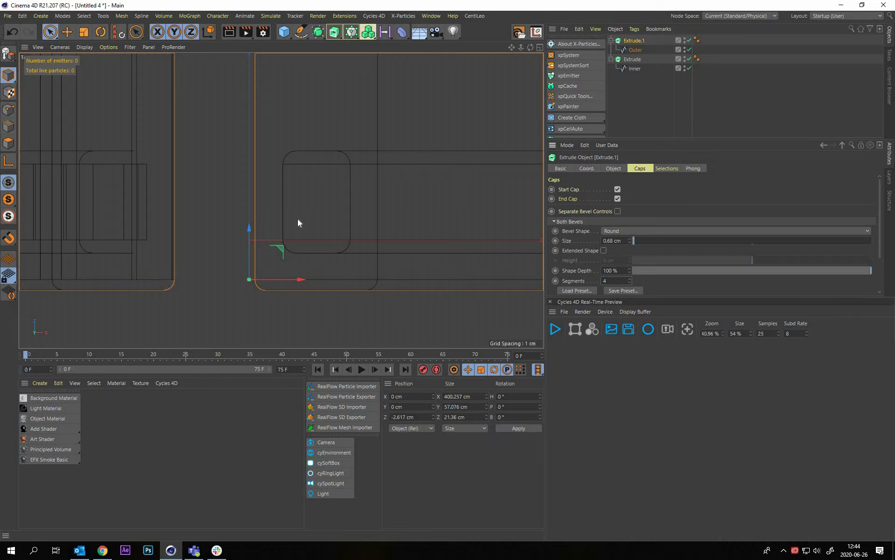
Set the Outer extrusion's Z movement to 10 cm so it extends past both sides of the Inner extrusion
{"action": "middle_click_drag", "start_coordinate": [336, 163], "coordinate": [246, 255], "text": "alt"}
{"action": "right_click_drag", "start_coordinate": [326, 212], "coordinate": [280, 212], "text": "alt"}
{"action": "middle_click_drag", "start_coordinate": [330, 213], "coordinate": [298, 212], "text": "alt"}
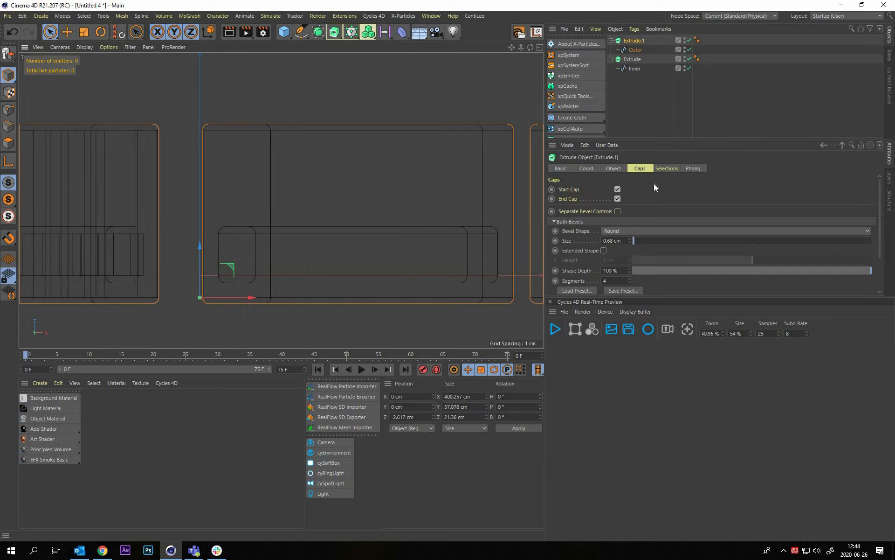
{"action": "left_click", "coordinate": [613, 168]}
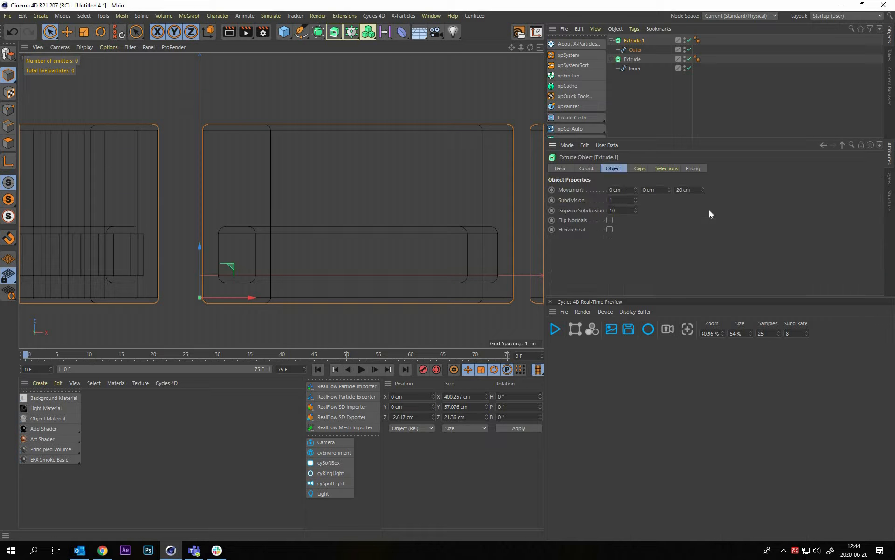
{"action": "left_click_drag", "start_coordinate": [691, 190], "coordinate": [675, 190]}
{"action": "type", "text": "7"}
{"action": "key", "text": "Return"}
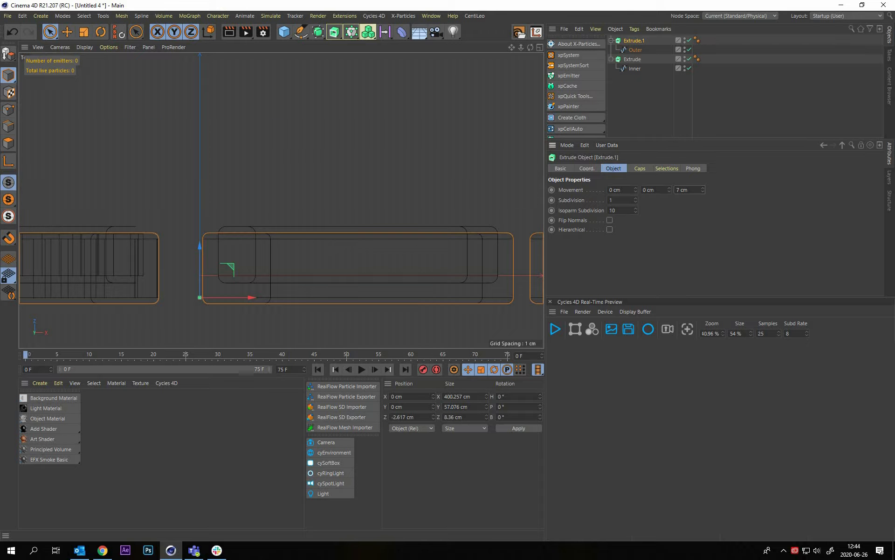
{"action": "left_click", "coordinate": [703, 188]}
{"action": "left_click", "coordinate": [703, 188]}
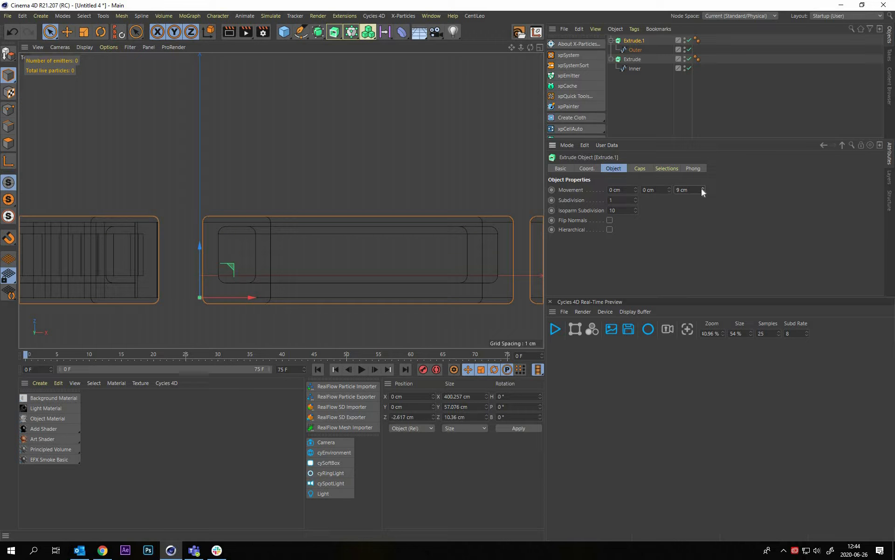
{"action": "left_click", "coordinate": [703, 189]}
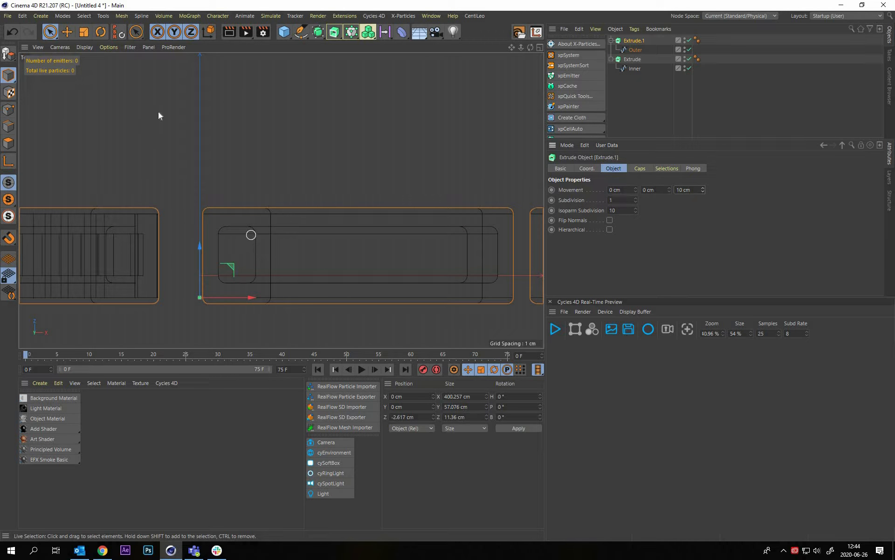
Disable the Inner spline and hide its extrusion in the perspective view, leaving only the Outer letters
{"action": "key", "text": "F5"}
{"action": "left_click", "coordinate": [689, 69]}
{"action": "key", "text": "F1"}
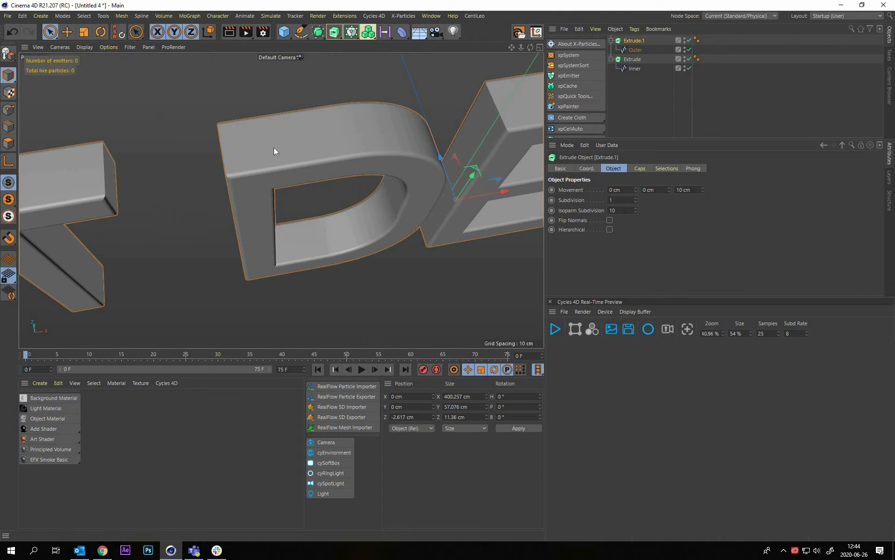
{"action": "left_click", "coordinate": [285, 200]}
{"action": "left_click_drag", "start_coordinate": [284, 187], "coordinate": [306, 188], "text": "alt"}
{"action": "scroll", "coordinate": [306, 187], "scroll_direction": "down", "scroll_amount": 4}
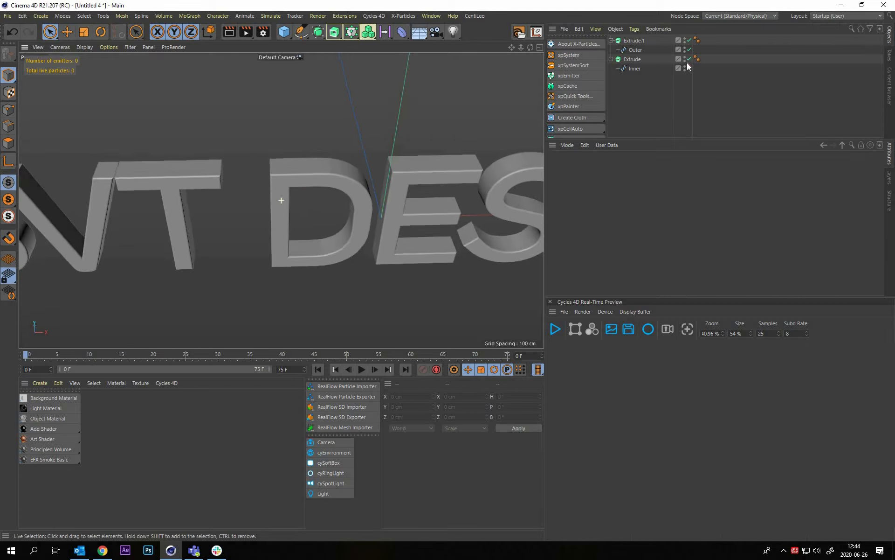
{"action": "left_click", "coordinate": [684, 60]}
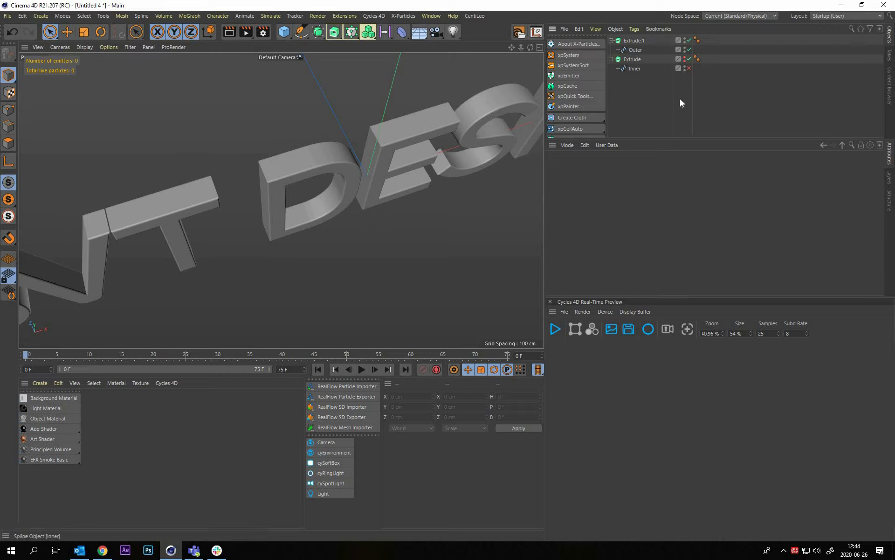
Rename the Extrude generator that holds the Inner spline as Inner
{"action": "double_click", "coordinate": [632, 59]}
{"action": "type", "text": "O"}
{"action": "key", "text": "BackSpace"}
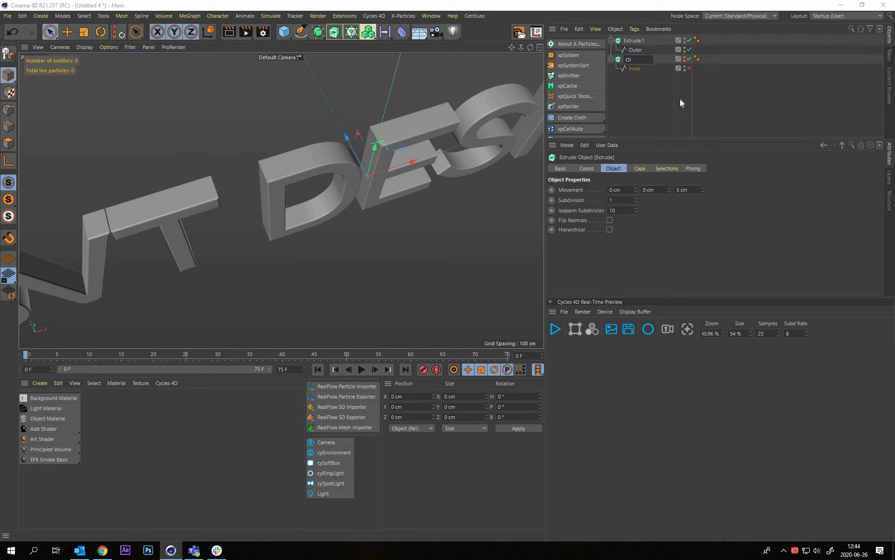
{"action": "type", "text": "Inner"}
{"action": "key", "text": "Return"}
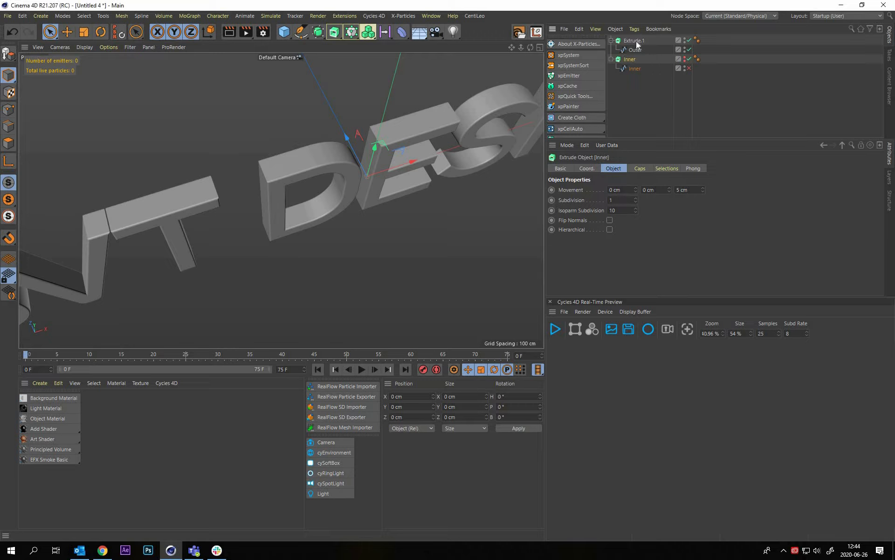
Rename the Extrude generator that holds the Outer spline as Outer
{"action": "left_click", "coordinate": [635, 41]}
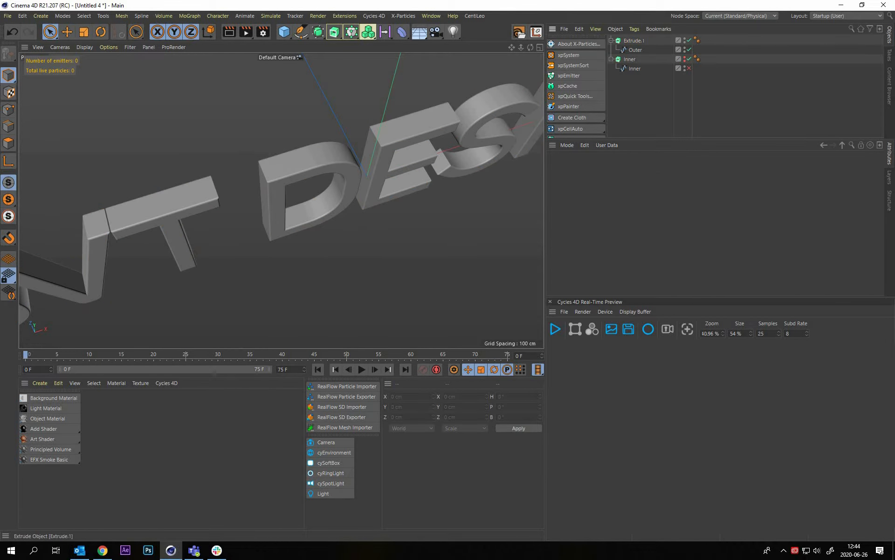
{"action": "double_click", "coordinate": [641, 42]}
{"action": "type", "text": "Outer"}
{"action": "key", "text": "Return"}
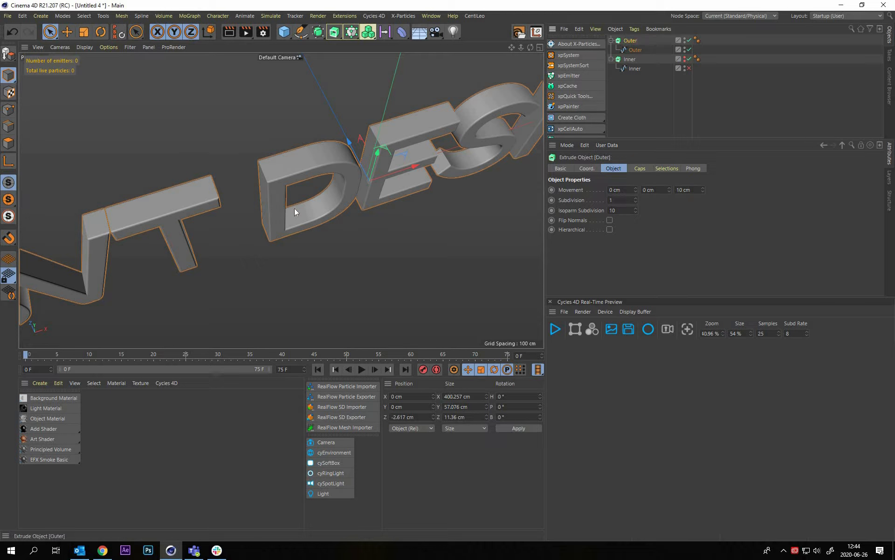
Display the shaded Outer letters with mesh lines and get close to the letter D's edges and side faces
{"action": "scroll", "coordinate": [308, 168], "scroll_direction": "up", "scroll_amount": 5}
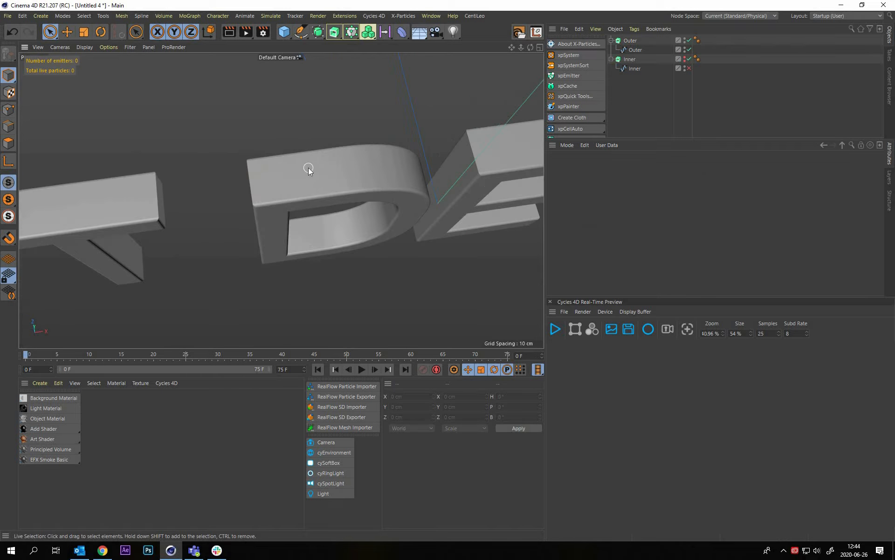
{"action": "scroll", "coordinate": [323, 202], "scroll_direction": "up", "scroll_amount": 6}
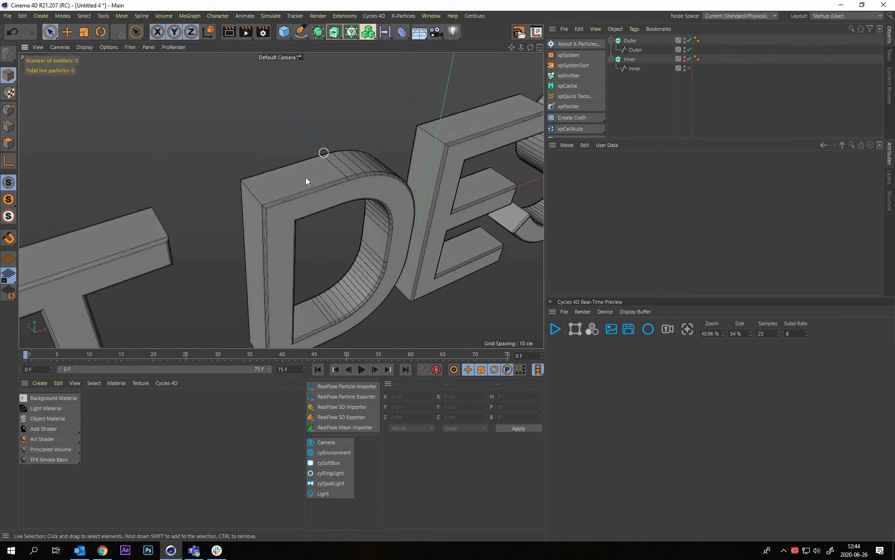
{"action": "left_click_drag", "start_coordinate": [352, 195], "coordinate": [291, 127], "text": "alt"}
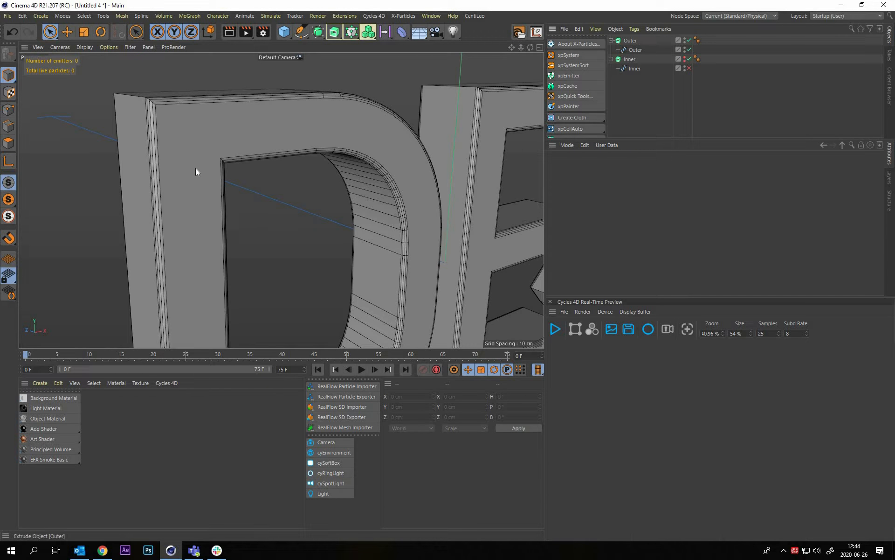
{"action": "left_click", "coordinate": [161, 102]}
{"action": "left_click_drag", "start_coordinate": [175, 109], "coordinate": [697, 247], "text": "alt"}
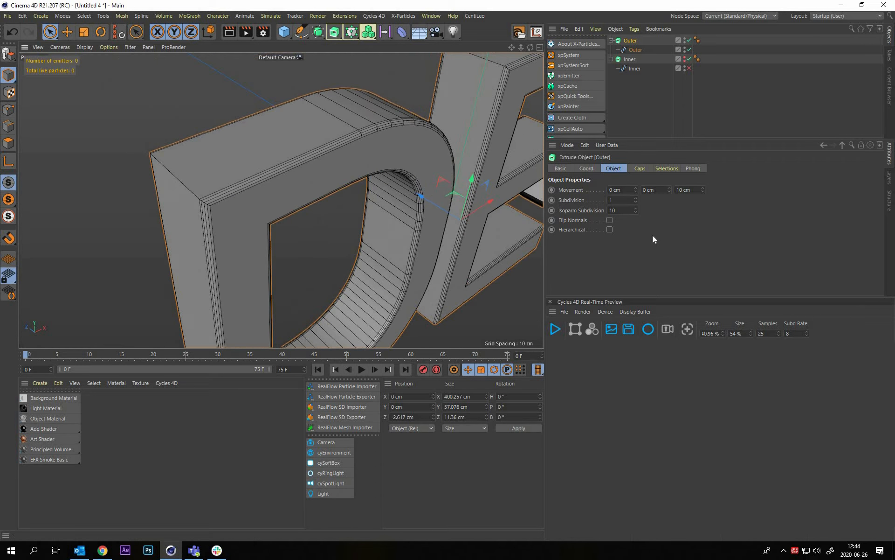
Increase the Outer extrusion's Subdivision to 7 to divide the letter sides along their depth
{"action": "left_click", "coordinate": [631, 41]}
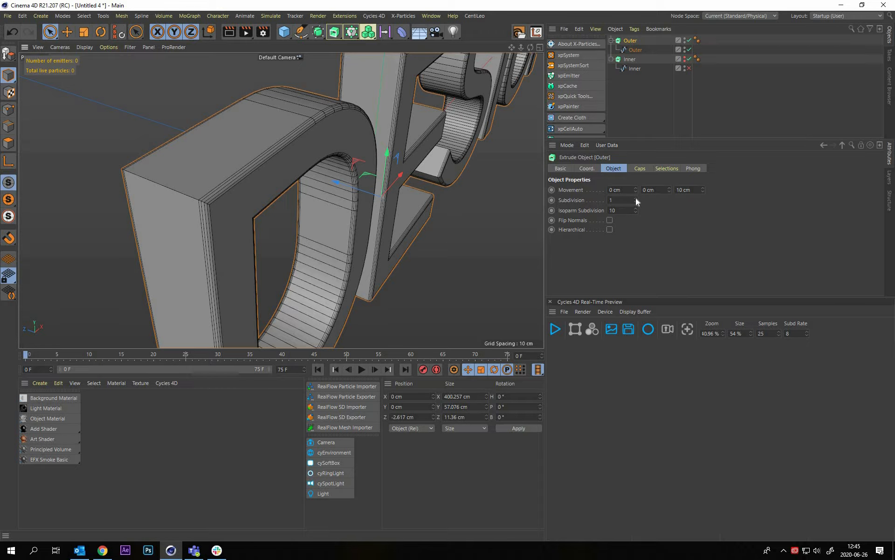
{"action": "left_click", "coordinate": [636, 198]}
{"action": "left_click", "coordinate": [637, 198]}
{"action": "left_click", "coordinate": [636, 198]}
{"action": "left_click", "coordinate": [636, 198]}
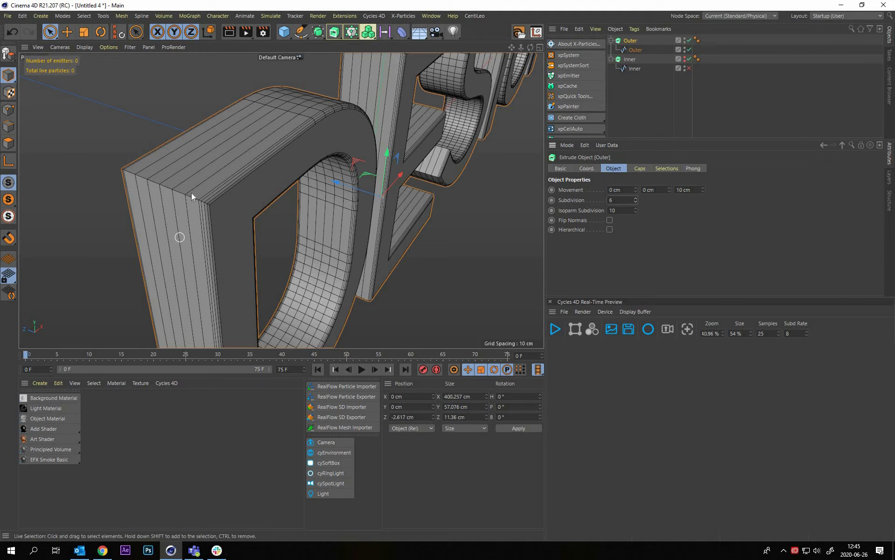
{"action": "left_click_drag", "start_coordinate": [172, 241], "coordinate": [226, 210], "text": "alt"}
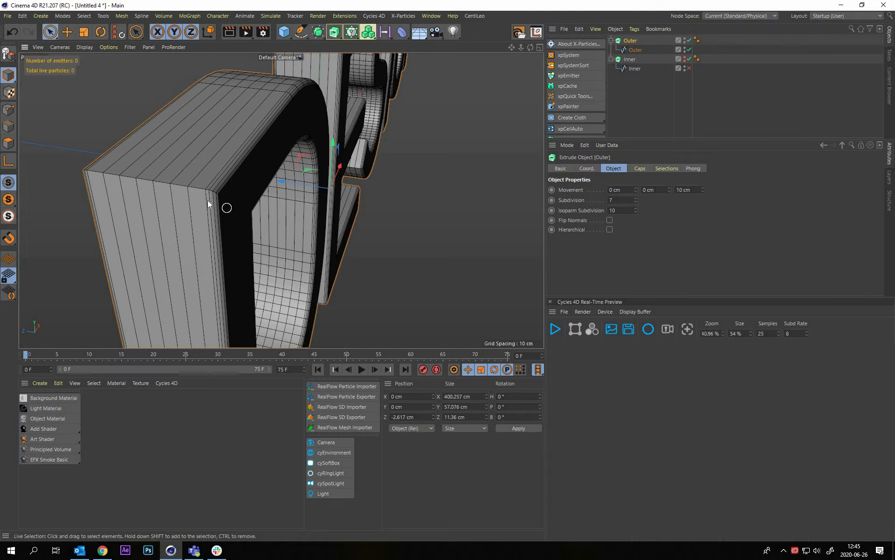
{"action": "left_click_drag", "start_coordinate": [208, 164], "coordinate": [636, 198], "text": "alt"}
{"action": "left_click_drag", "start_coordinate": [175, 199], "coordinate": [359, 190], "text": "alt"}
{"action": "left_click", "coordinate": [649, 96]}
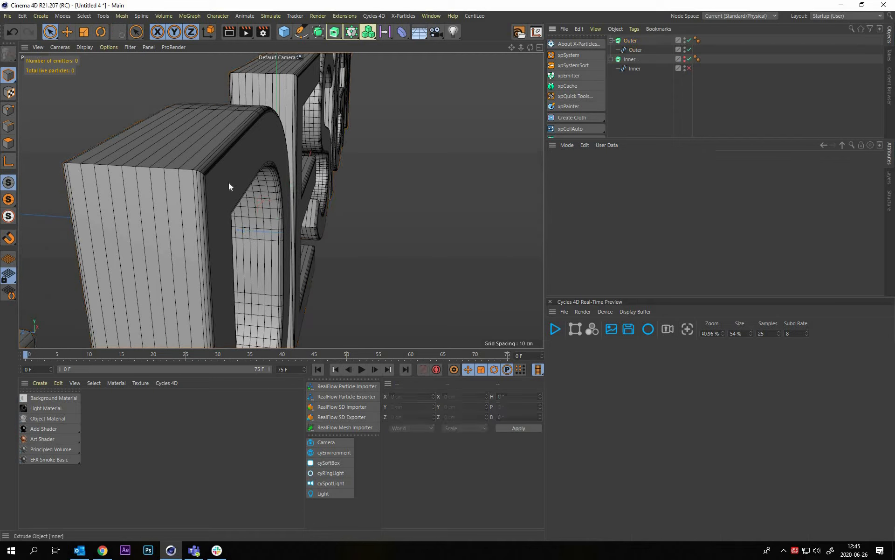
Set the Outer spline's intermediate points to Uniform
{"action": "left_click", "coordinate": [635, 50]}
{"action": "left_click_drag", "start_coordinate": [226, 186], "coordinate": [229, 182], "text": "alt"}
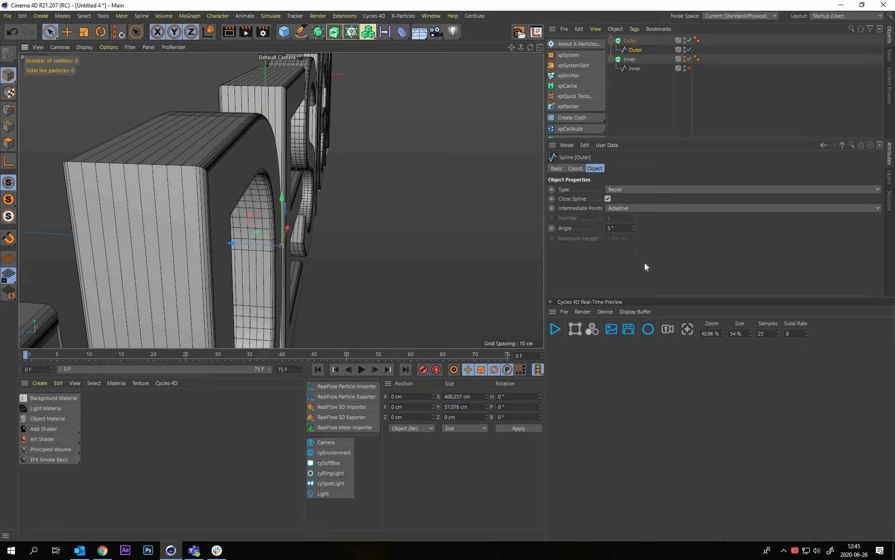
{"action": "left_click", "coordinate": [637, 208]}
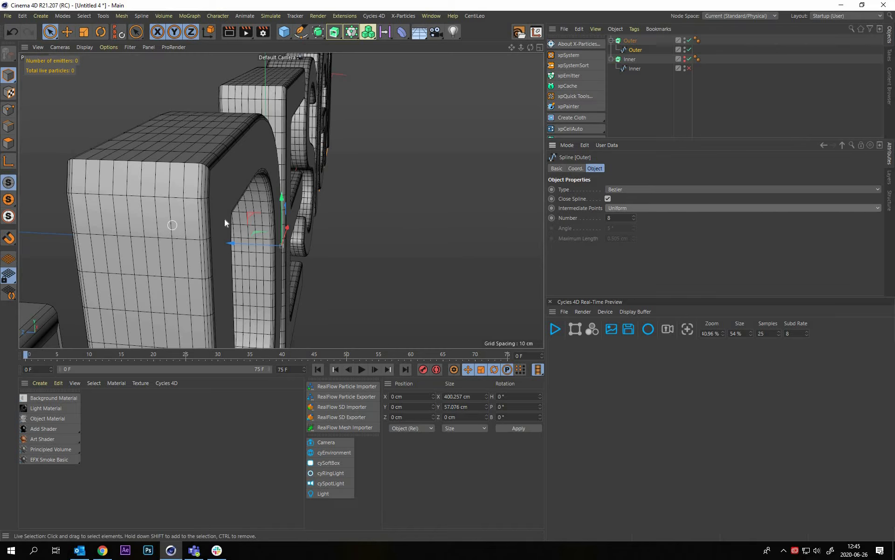
{"action": "left_click_drag", "start_coordinate": [205, 223], "coordinate": [187, 178], "text": "alt"}
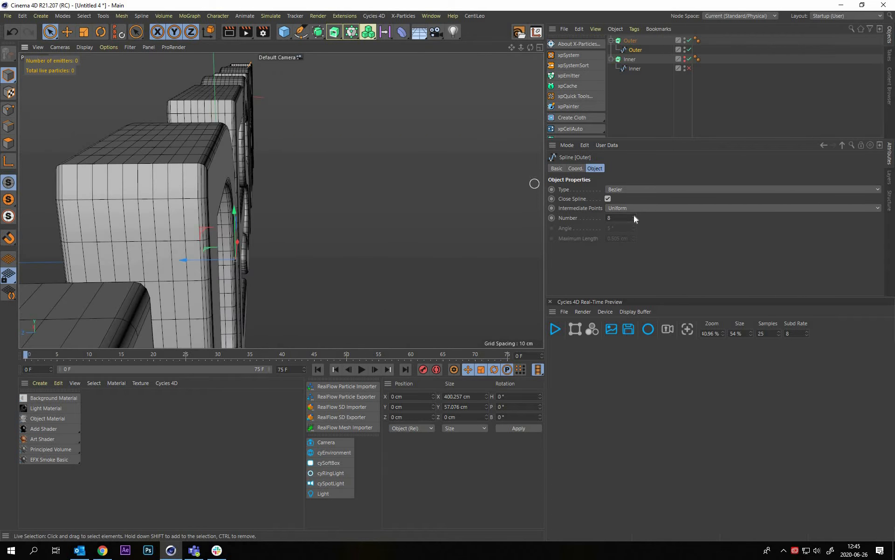
Raise the Outer spline's number of intermediate points to 19 for a denser mesh along the letter outlines
{"action": "left_click", "coordinate": [634, 215]}
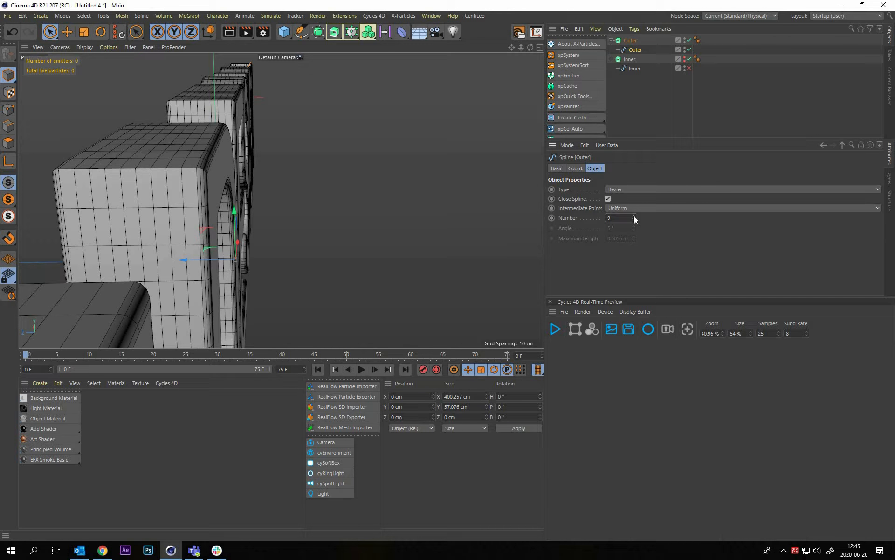
{"action": "left_click", "coordinate": [634, 215]}
{"action": "left_click", "coordinate": [634, 216]}
{"action": "left_click", "coordinate": [633, 216]}
{"action": "left_click", "coordinate": [633, 216]}
{"action": "left_click", "coordinate": [633, 215]}
{"action": "left_click", "coordinate": [634, 216]}
{"action": "left_click", "coordinate": [633, 215]}
{"action": "left_click", "coordinate": [633, 216]}
{"action": "left_click", "coordinate": [633, 215]}
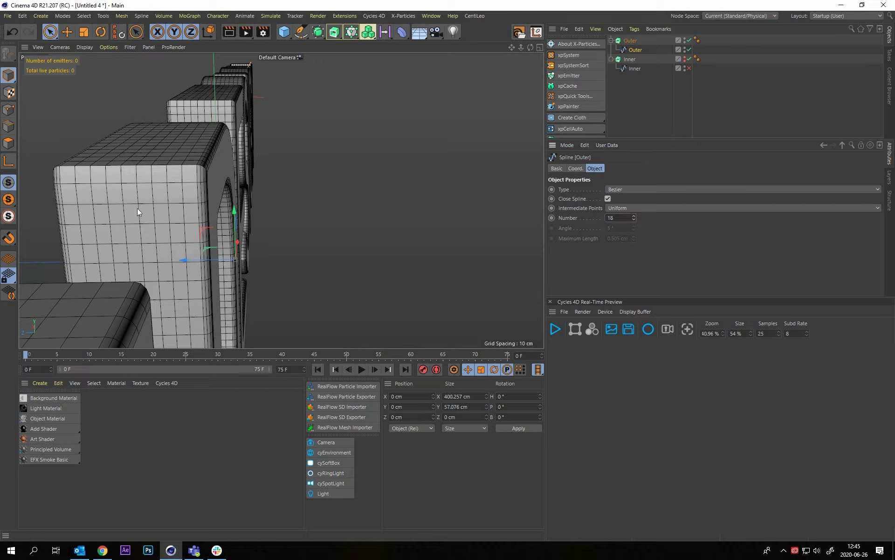
Examine the mesh on the sides, bevels and front caps of the Outer letters from several angles
{"action": "left_click_drag", "start_coordinate": [26, 192], "coordinate": [53, 209], "text": "alt"}
{"action": "left_click_drag", "start_coordinate": [136, 209], "coordinate": [306, 242], "text": "alt"}
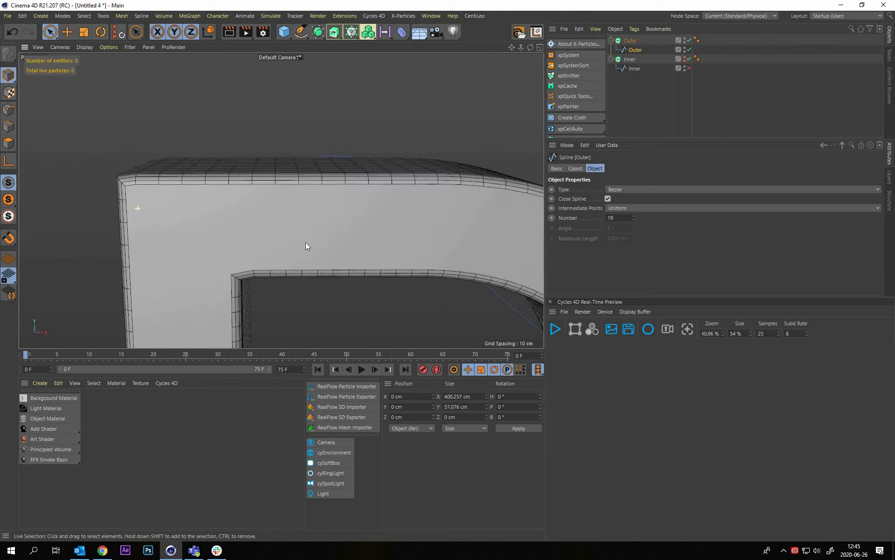
{"action": "left_click_drag", "start_coordinate": [374, 220], "coordinate": [316, 211], "text": "alt"}
{"action": "right_click_drag", "start_coordinate": [316, 211], "coordinate": [270, 213], "text": "alt"}
{"action": "left_click_drag", "start_coordinate": [320, 248], "coordinate": [456, 211], "text": "alt"}
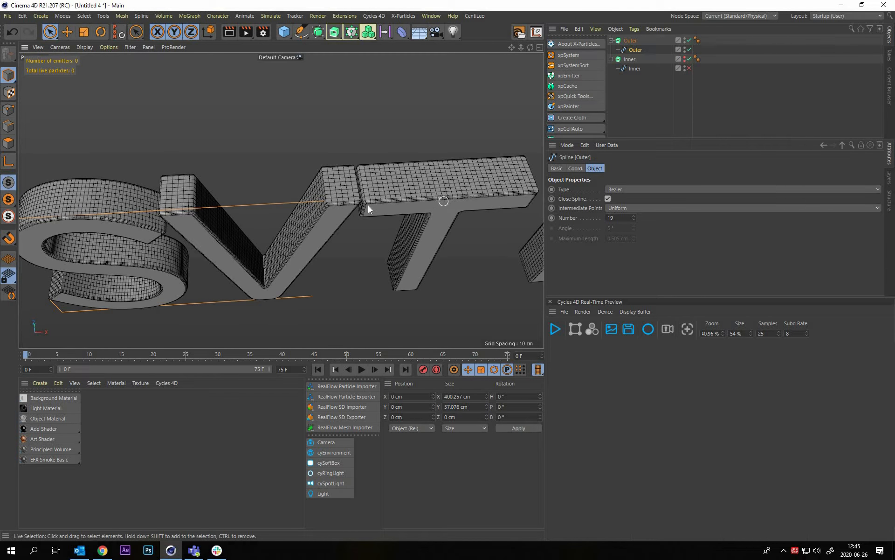
{"action": "middle_click_drag", "start_coordinate": [443, 202], "coordinate": [320, 179], "text": "alt"}
{"action": "left_click_drag", "start_coordinate": [300, 174], "coordinate": [579, 42], "text": "alt"}
Set the Outer extrusion's caps type to Regular Grid with a grid size of 2 cm
{"action": "left_click", "coordinate": [393, 128]}
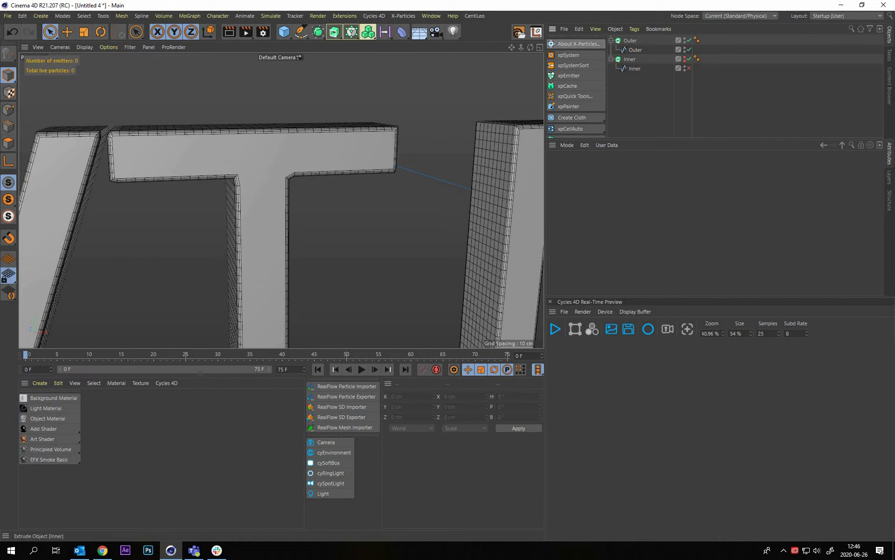
{"action": "left_click", "coordinate": [641, 169]}
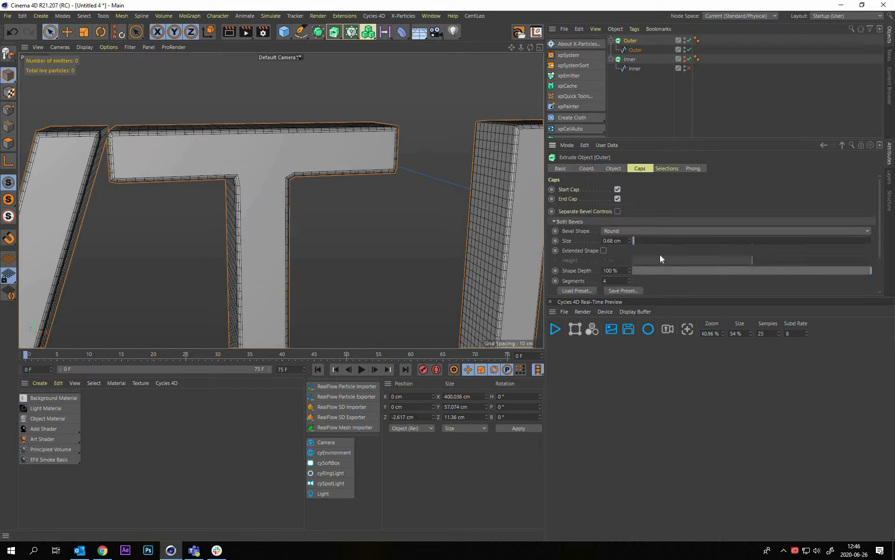
{"action": "scroll", "coordinate": [632, 282], "scroll_direction": "down", "scroll_amount": 3}
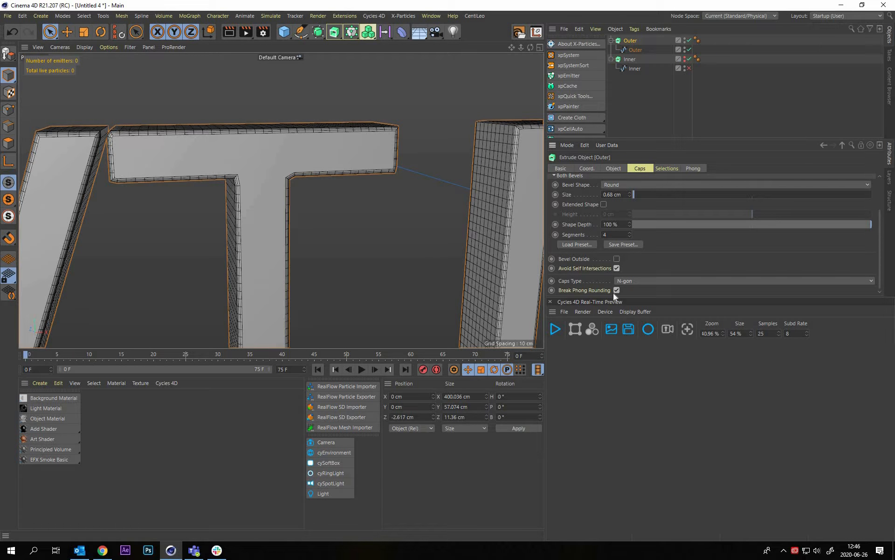
{"action": "left_click", "coordinate": [625, 281]}
{"action": "left_click", "coordinate": [626, 332]}
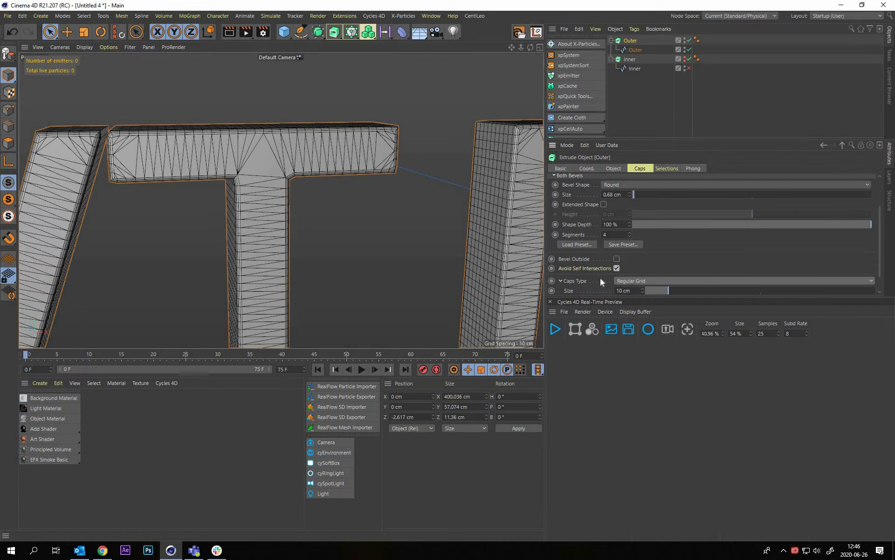
{"action": "scroll", "coordinate": [572, 275], "scroll_direction": "down", "scroll_amount": 1}
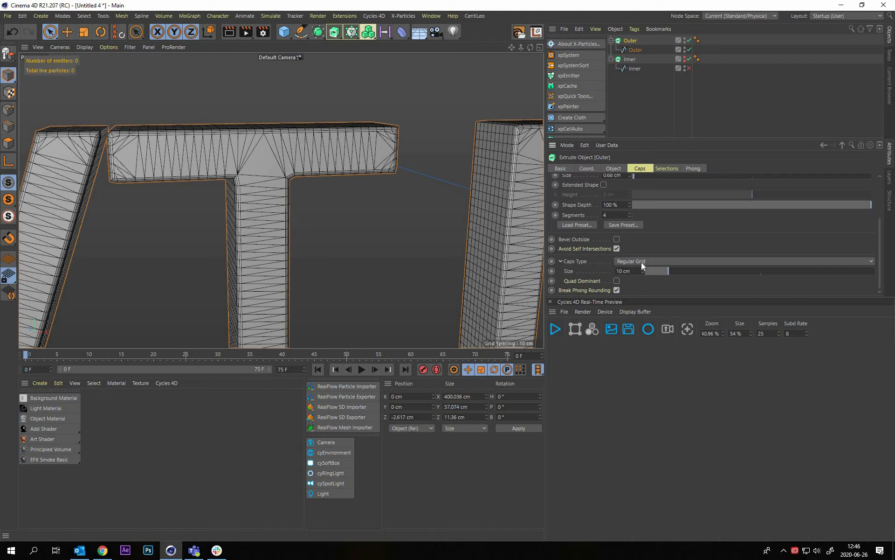
{"action": "left_click_drag", "start_coordinate": [632, 271], "coordinate": [603, 308]}
{"action": "type", "text": "2"}
{"action": "key", "text": "Return"}
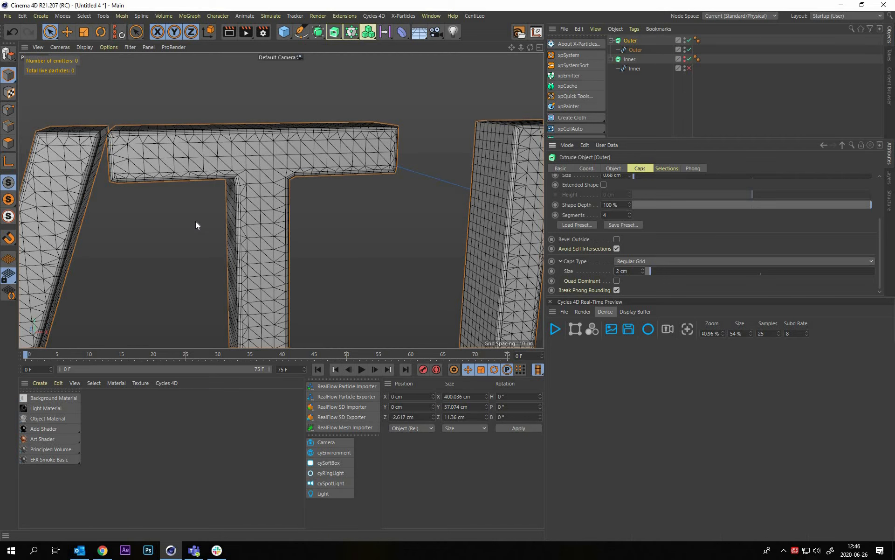
{"action": "mouse_move", "coordinate": [196, 226]}
{"action": "left_mouse_down", "text": "alt"}
{"action": "mouse_move", "coordinate": [196, 153]}
{"action": "mouse_move", "coordinate": [247, 172]}
{"action": "left_mouse_up", "text": "alt"}
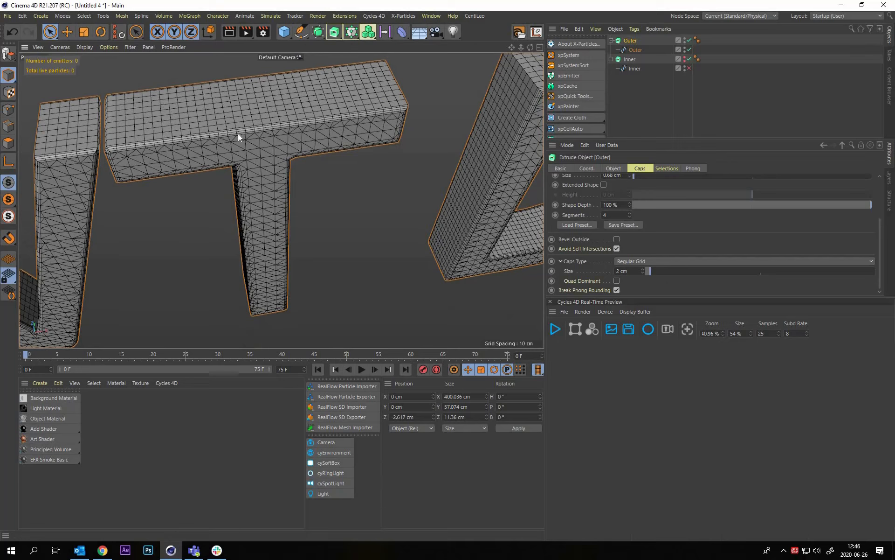
{"action": "mouse_move", "coordinate": [316, 145]}
{"action": "left_mouse_down", "text": "alt"}
{"action": "mouse_move", "coordinate": [277, 166]}
{"action": "mouse_move", "coordinate": [281, 182]}
{"action": "mouse_move", "coordinate": [277, 161]}
{"action": "left_mouse_up", "text": "alt"}
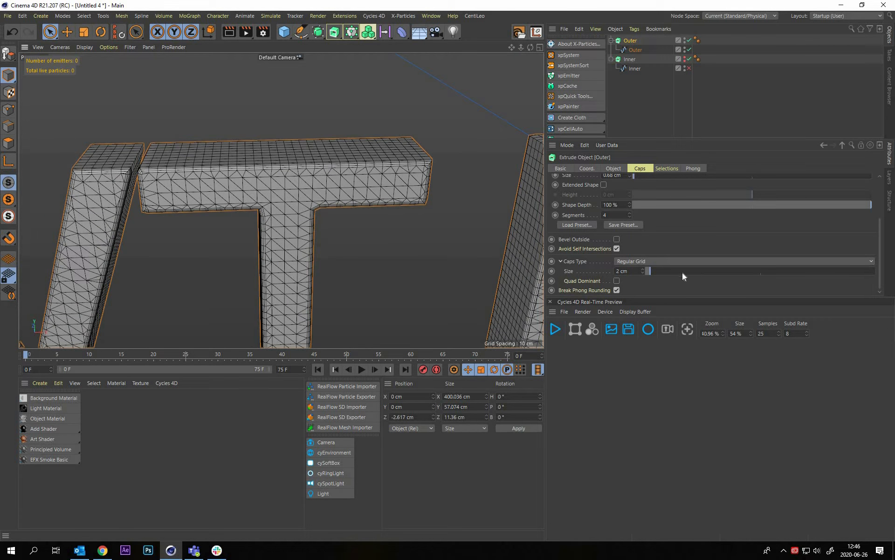
Make the Outer extrusion's cap grid Quad Dominant and set its grid size to 1.5 cm
{"action": "left_click", "coordinate": [617, 281]}
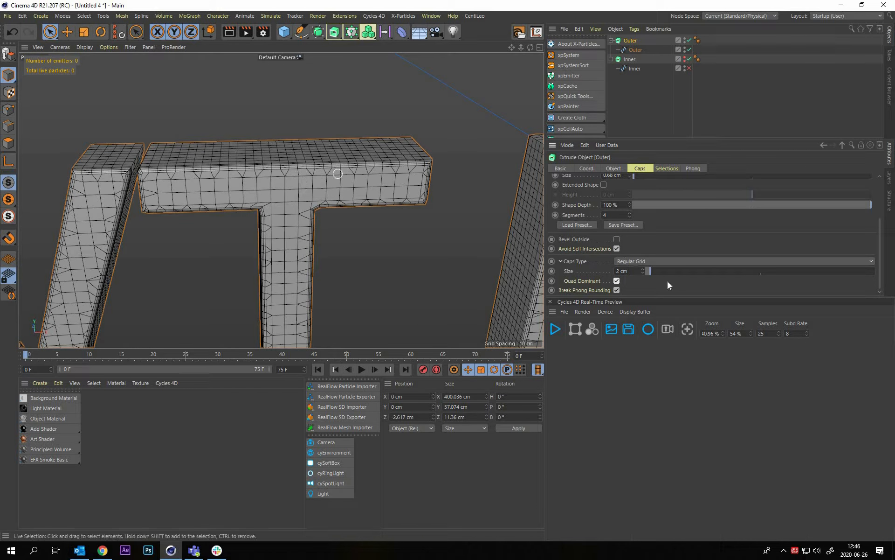
{"action": "key", "text": "BackSpace"}
{"action": "key", "text": "BackSpace"}
{"action": "key", "text": "BackSpace"}
{"action": "key", "text": "BackSpace"}
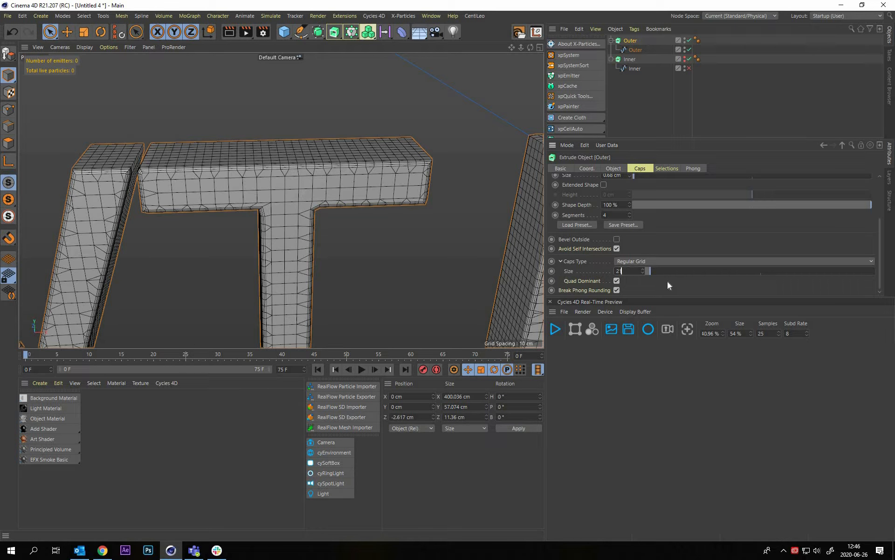
{"action": "type", "text": "1.6"}
{"action": "key", "text": "BackSpace"}
{"action": "type", "text": "5"}
{"action": "key", "text": "Return"}
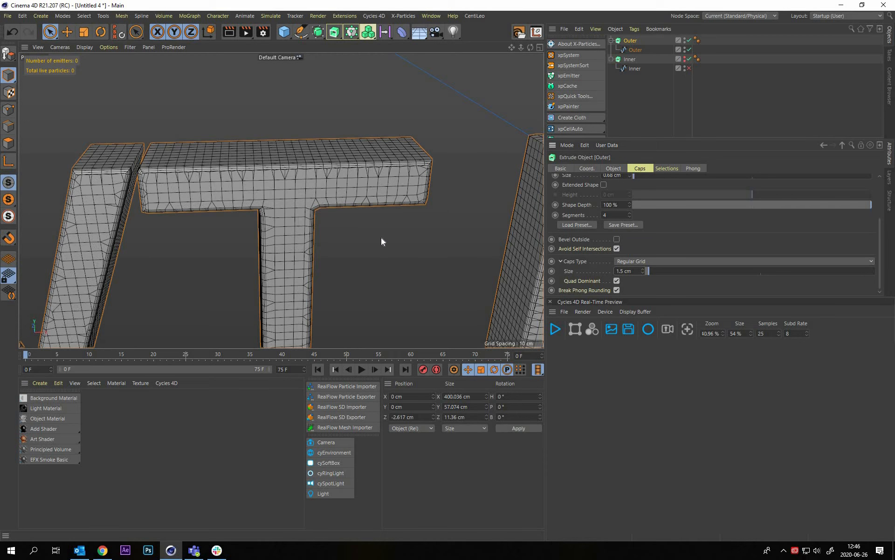
Examine the Outer letters' mesh from several angles, deselected, and compare it with Gouraud shading without lines
{"action": "left_click_drag", "start_coordinate": [400, 199], "coordinate": [359, 228], "text": "alt"}
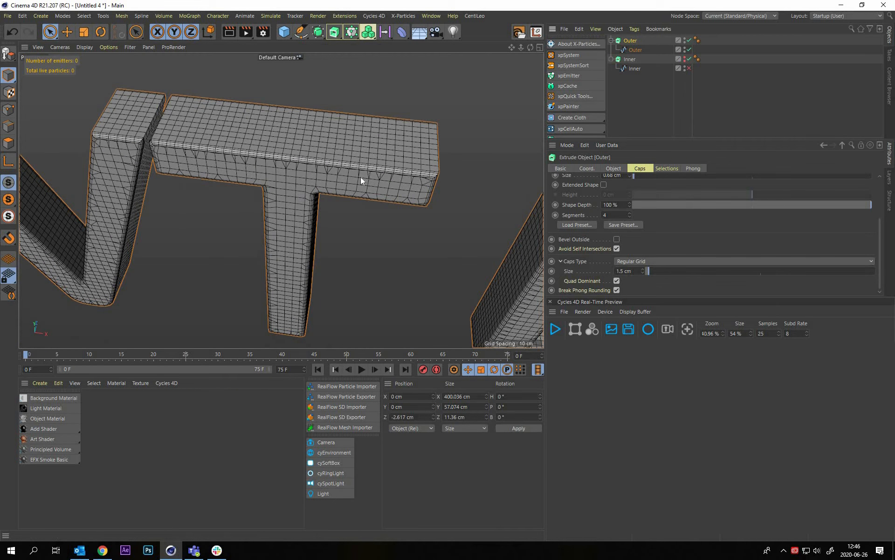
{"action": "key", "text": "ctrl+shift+a"}
{"action": "right_click_drag", "start_coordinate": [361, 178], "coordinate": [242, 202], "text": "alt"}
{"action": "middle_click_drag", "start_coordinate": [242, 201], "coordinate": [337, 185], "text": "alt"}
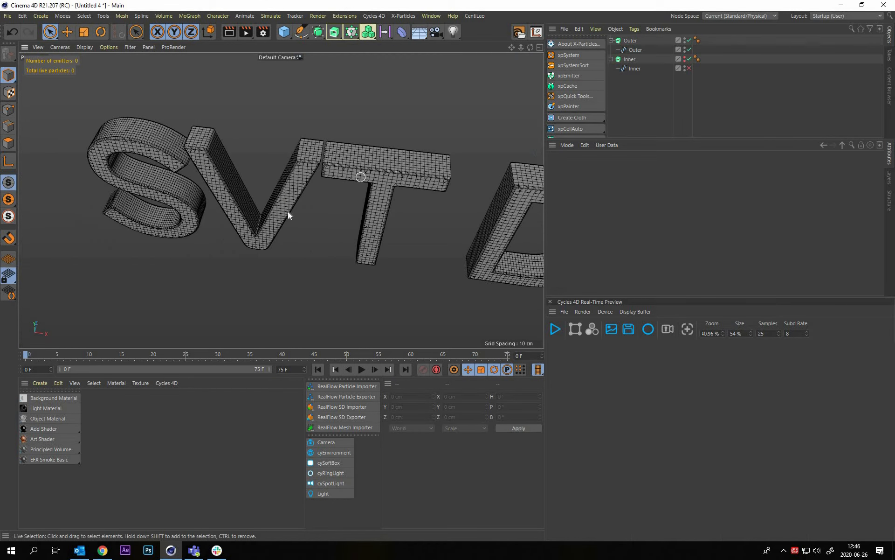
{"action": "key", "text": "n"}
{"action": "key", "text": "a"}
{"action": "mouse_move", "coordinate": [361, 177]}
{"action": "left_mouse_down", "text": "alt"}
{"action": "mouse_move", "coordinate": [376, 150]}
{"action": "mouse_move", "coordinate": [397, 143]}
{"action": "left_mouse_up", "text": "alt"}
{"action": "middle_click_drag", "start_coordinate": [272, 205], "coordinate": [400, 173], "text": "alt"}
Convert the Outer extrusion into an editable polygon object and display the letters with mesh lines
{"action": "left_click", "coordinate": [628, 40]}
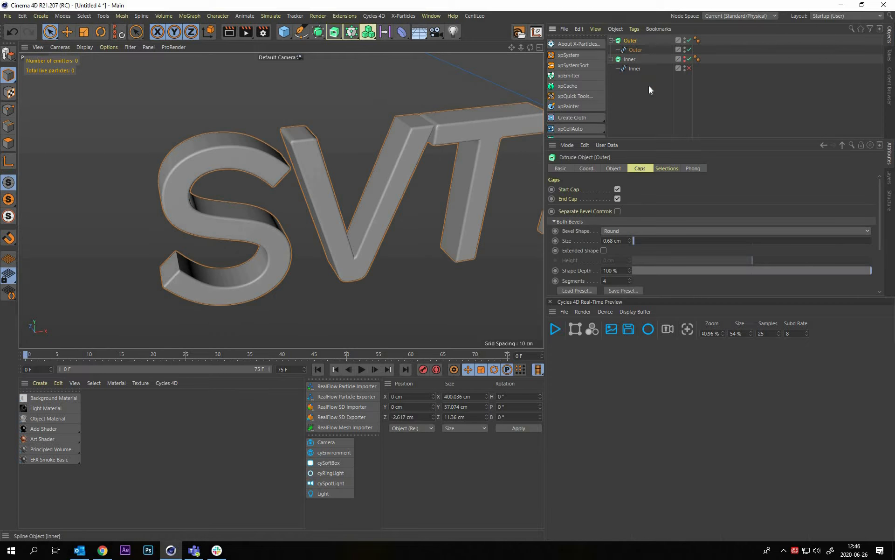
{"action": "key", "text": "c"}
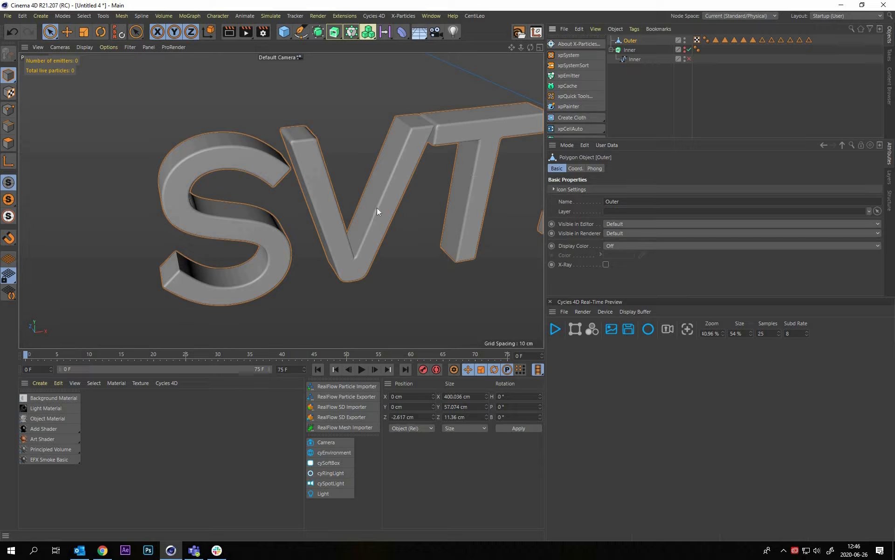
{"action": "middle_click_drag", "start_coordinate": [412, 194], "coordinate": [383, 209], "text": "alt"}
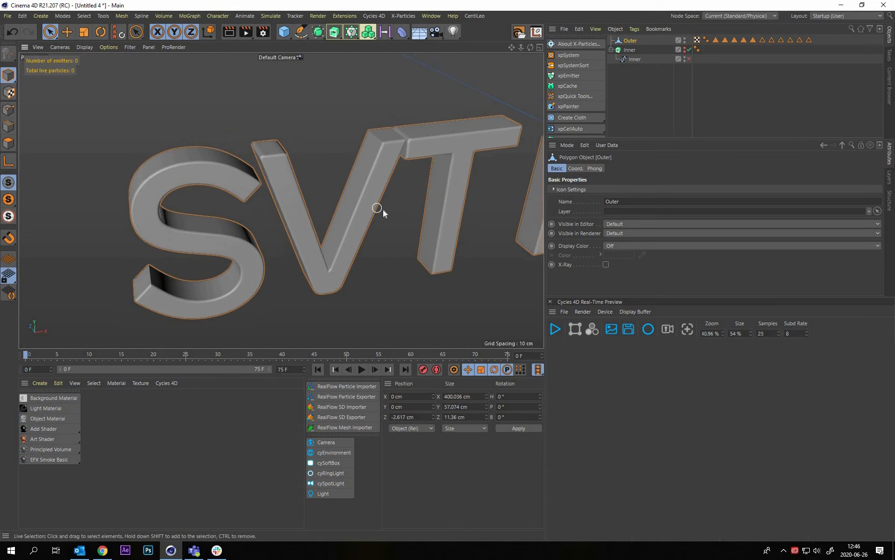
{"action": "key", "text": "n"}
{"action": "key", "text": "b"}
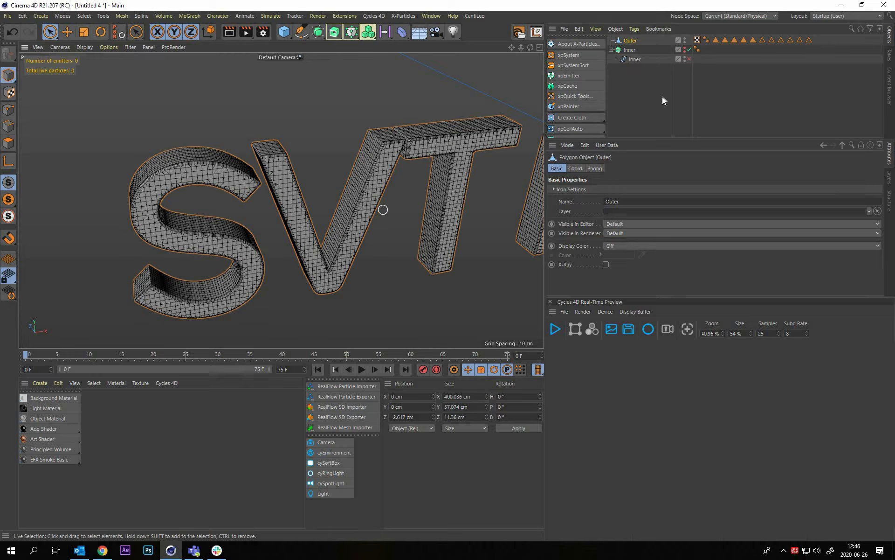
Make the Inner letters visible again and turn on X-Ray for the Outer mesh, viewed in plain Gouraud shading
{"action": "left_click_drag", "start_coordinate": [382, 205], "coordinate": [628, 48], "text": "alt"}
{"action": "left_click", "coordinate": [611, 50]}
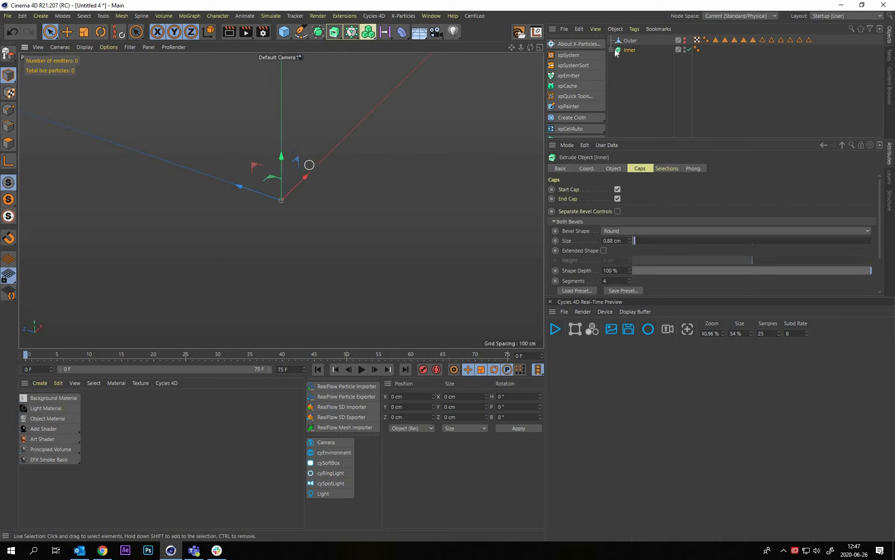
{"action": "left_click", "coordinate": [611, 50]}
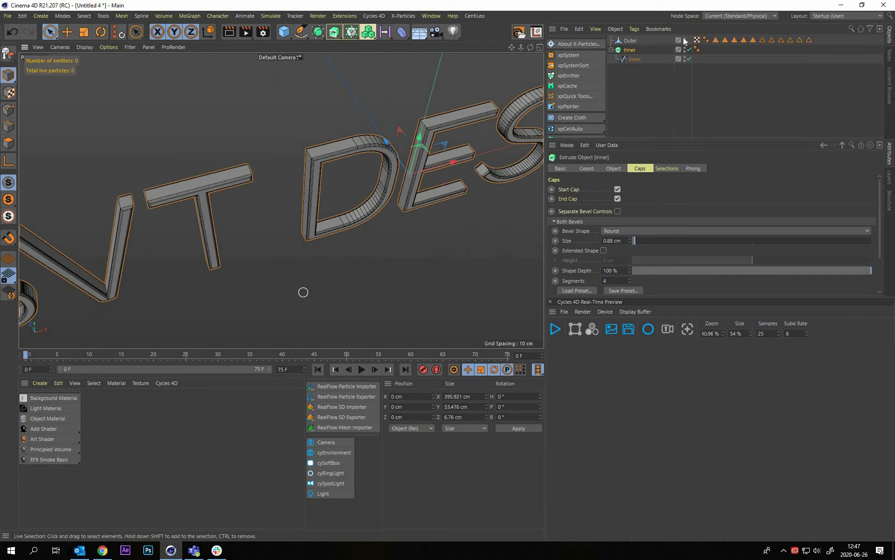
{"action": "left_click", "coordinate": [629, 67]}
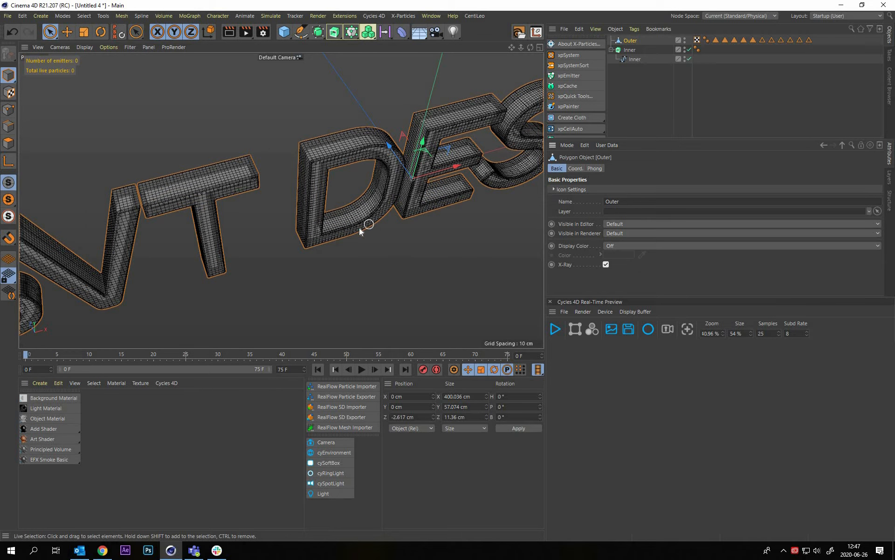
{"action": "left_click_drag", "start_coordinate": [359, 227], "coordinate": [354, 154], "text": "alt"}
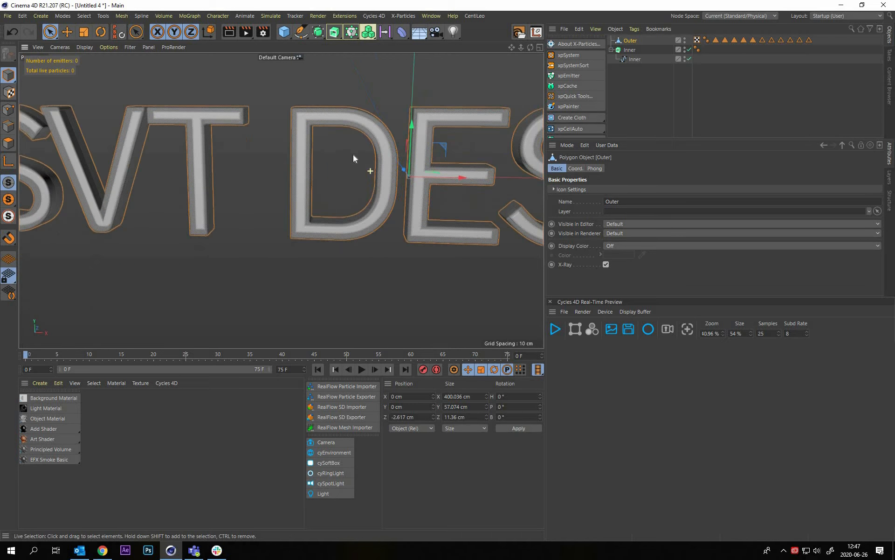
{"action": "scroll", "coordinate": [276, 160], "scroll_direction": "down", "scroll_amount": 4}
{"action": "scroll", "coordinate": [286, 169], "scroll_direction": "up", "scroll_amount": 4}
{"action": "left_click_drag", "start_coordinate": [293, 172], "coordinate": [195, 111], "text": "alt"}
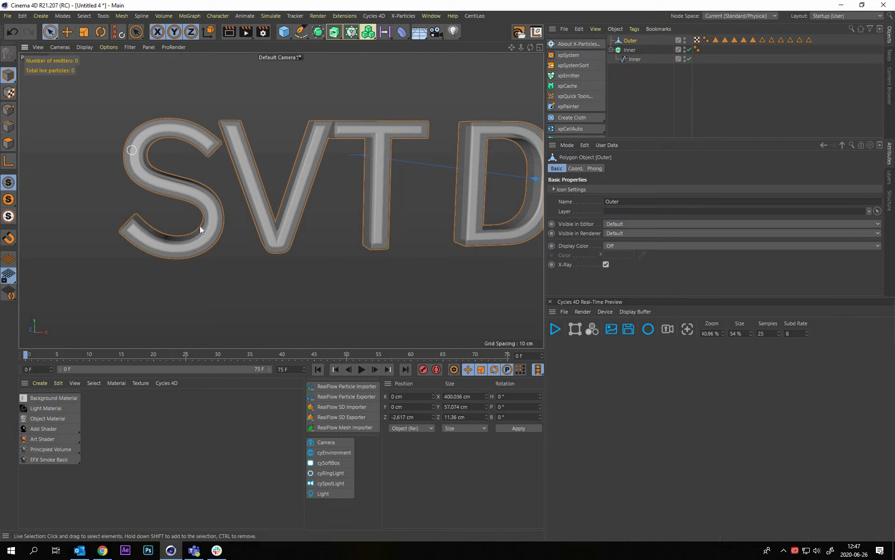
{"action": "left_click", "coordinate": [670, 98]}
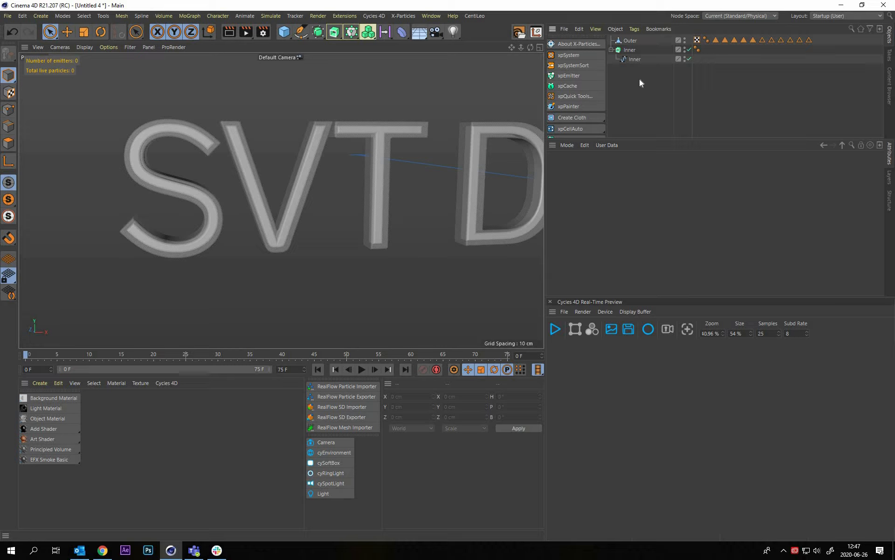
Add an X-Particles xpCollider tag to the Inner extrusion
{"action": "left_click", "coordinate": [630, 49]}
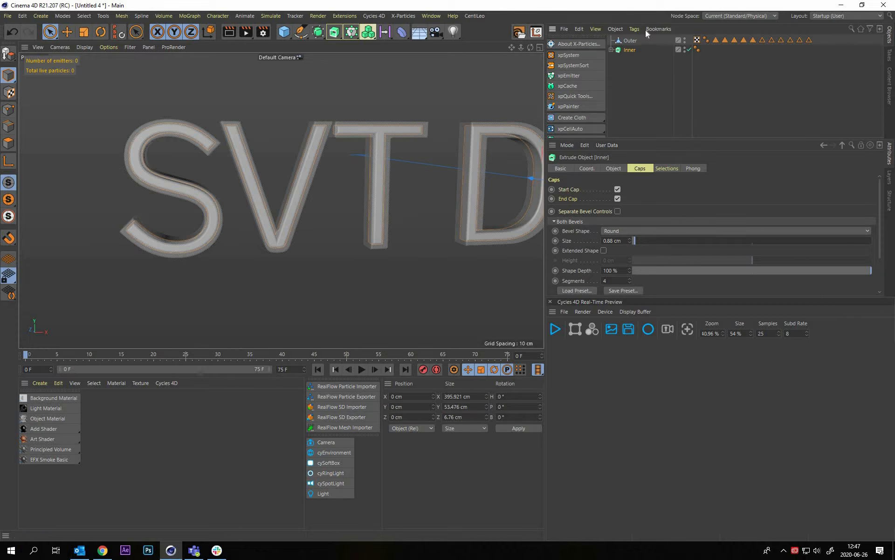
{"action": "left_click", "coordinate": [632, 29]}
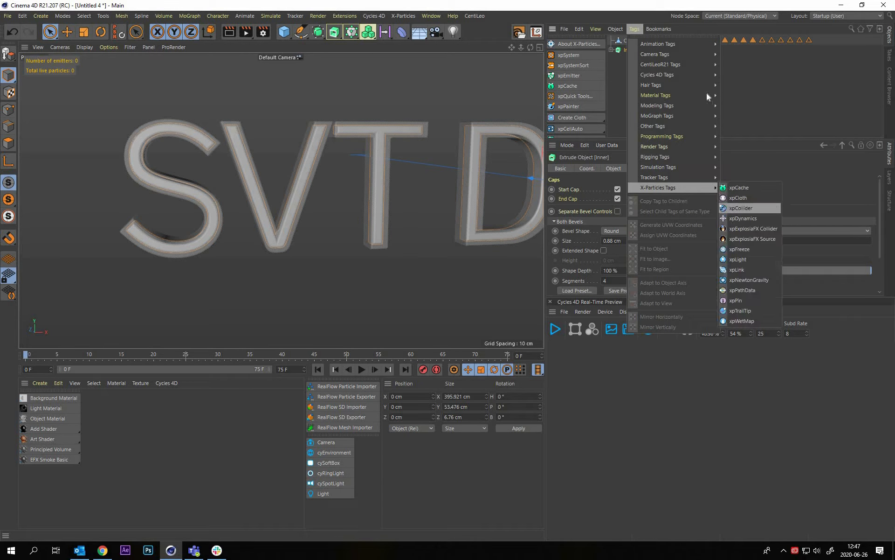
{"action": "left_click", "coordinate": [734, 92]}
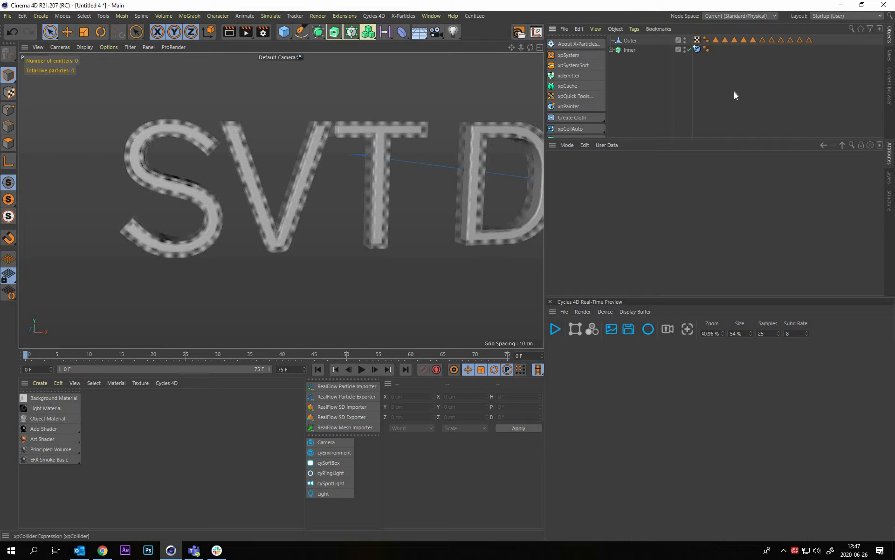
Set the friction of the Inner extrusion's collider tag to 7 %
{"action": "left_click", "coordinate": [698, 50]}
{"action": "left_click", "coordinate": [735, 122]}
{"action": "left_click", "coordinate": [697, 49]}
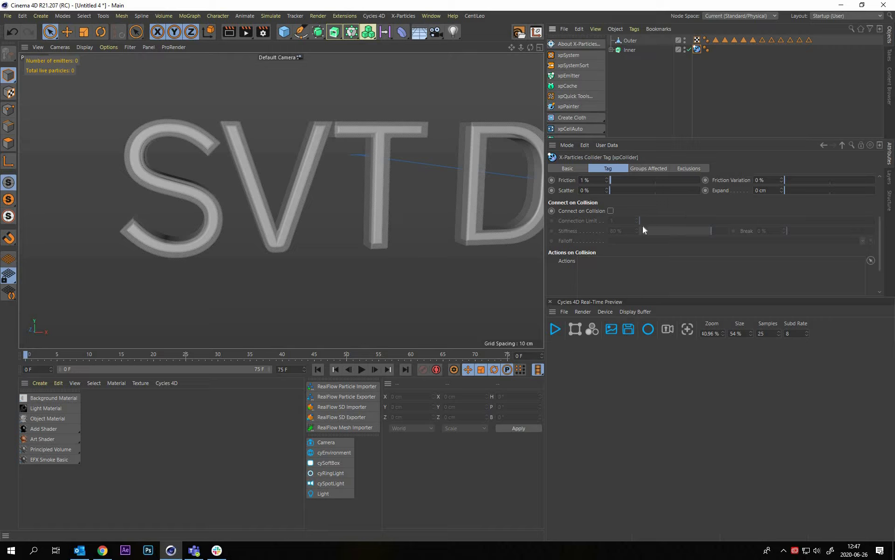
{"action": "scroll", "coordinate": [629, 227], "scroll_direction": "up", "scroll_amount": 3}
{"action": "left_click_drag", "start_coordinate": [646, 226], "coordinate": [608, 227]}
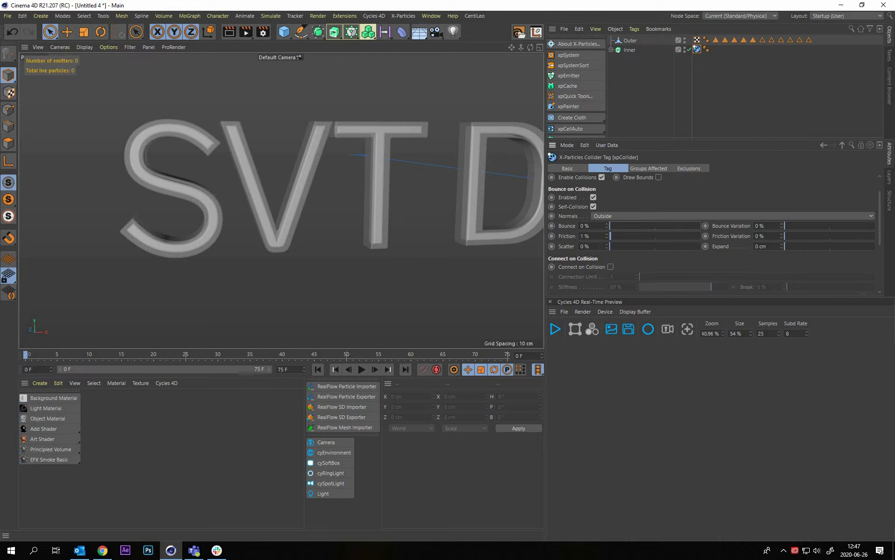
{"action": "double_click", "coordinate": [587, 236]}
{"action": "type", "text": "7"}
{"action": "key", "text": "Return"}
{"action": "left_click", "coordinate": [656, 76]}
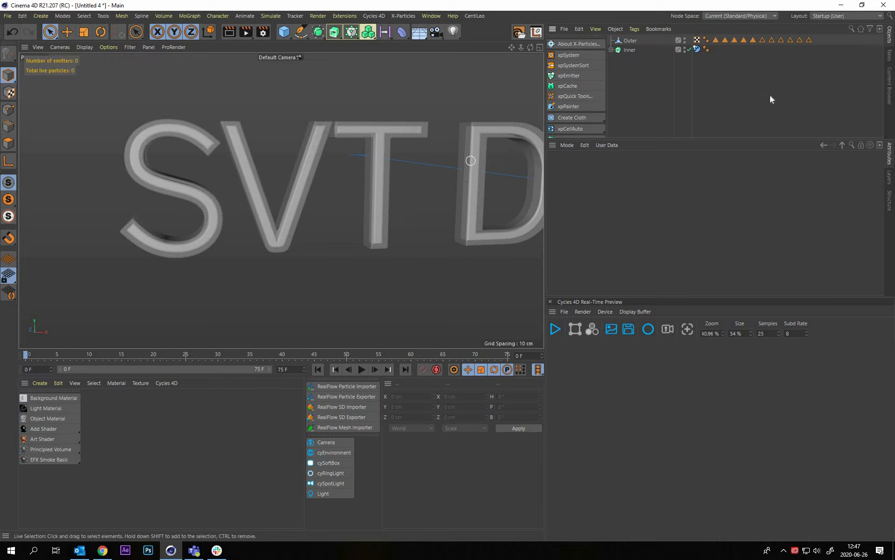
{"action": "left_click_drag", "start_coordinate": [276, 186], "coordinate": [411, 185], "text": "alt"}
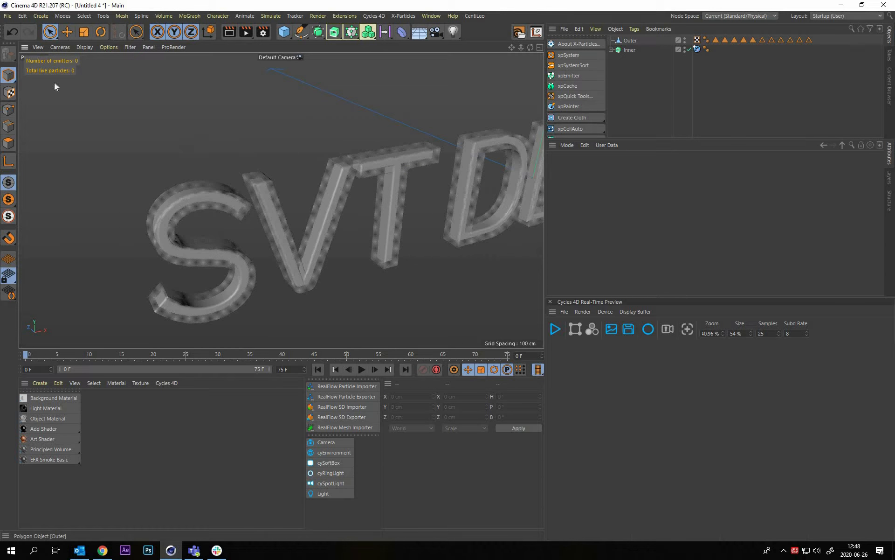
{"action": "left_click", "coordinate": [634, 40]}
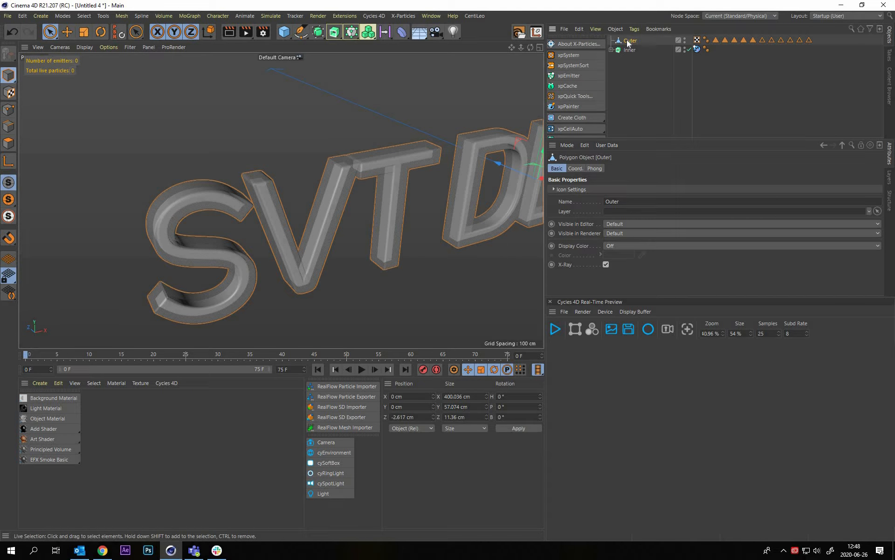
{"action": "left_click", "coordinate": [646, 75]}
{"action": "key", "text": "ctrl+z"}
{"action": "left_click", "coordinate": [665, 108]}
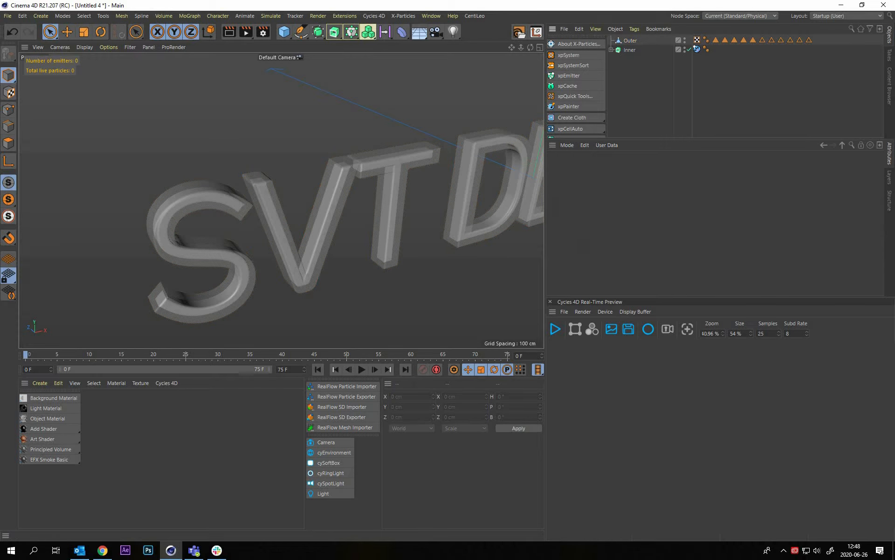
{"action": "left_click", "coordinate": [360, 178]}
{"action": "left_click_drag", "start_coordinate": [360, 178], "coordinate": [584, 117], "text": "alt"}
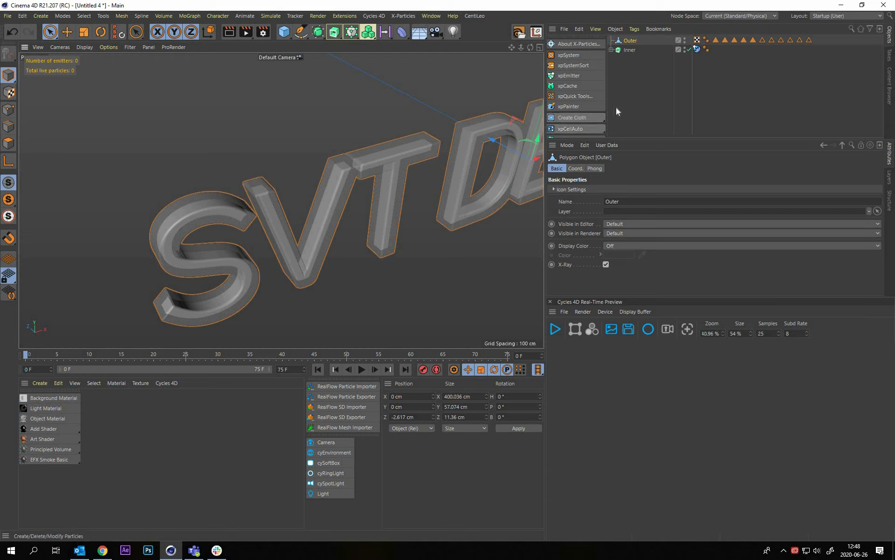
Turn the Outer mesh into an X-Particles cloth setup with the Create Cloth command
{"action": "scroll", "coordinate": [581, 116], "scroll_direction": "down", "scroll_amount": 3}
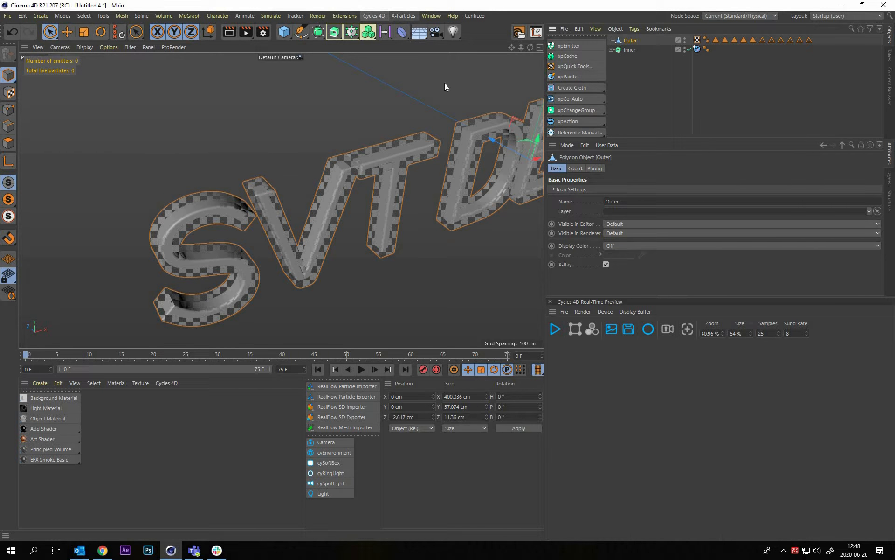
{"action": "left_click", "coordinate": [403, 15]}
{"action": "mouse_move", "coordinate": [447, 109]}
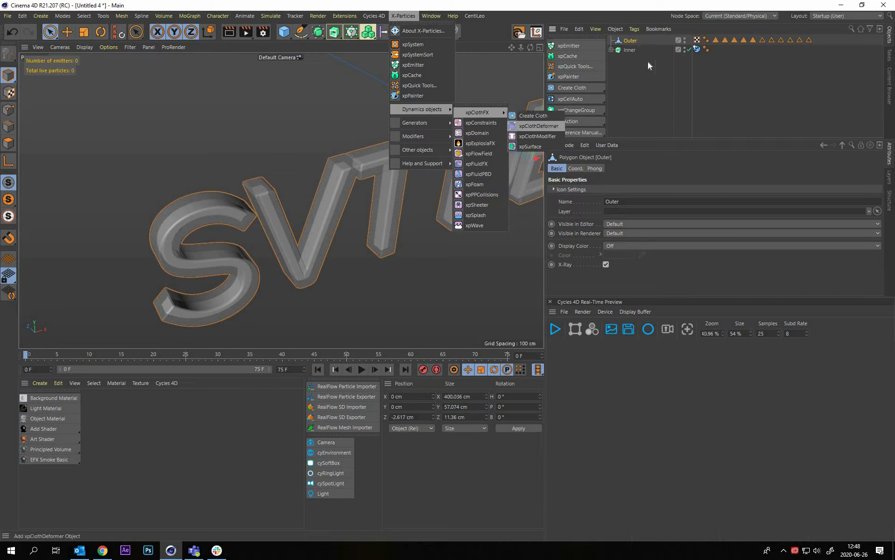
{"action": "left_click", "coordinate": [628, 42]}
{"action": "left_click", "coordinate": [608, 80]}
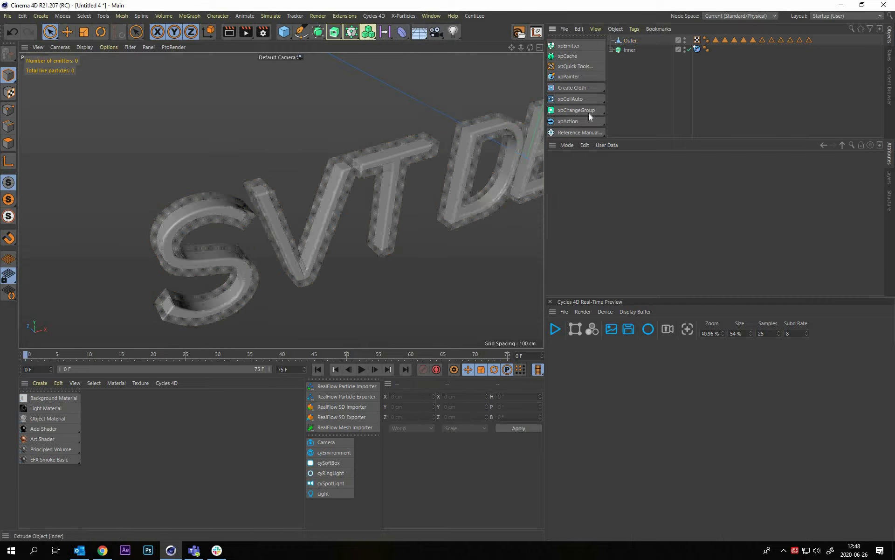
{"action": "key", "text": "ctrl+z"}
{"action": "left_click", "coordinate": [576, 89]}
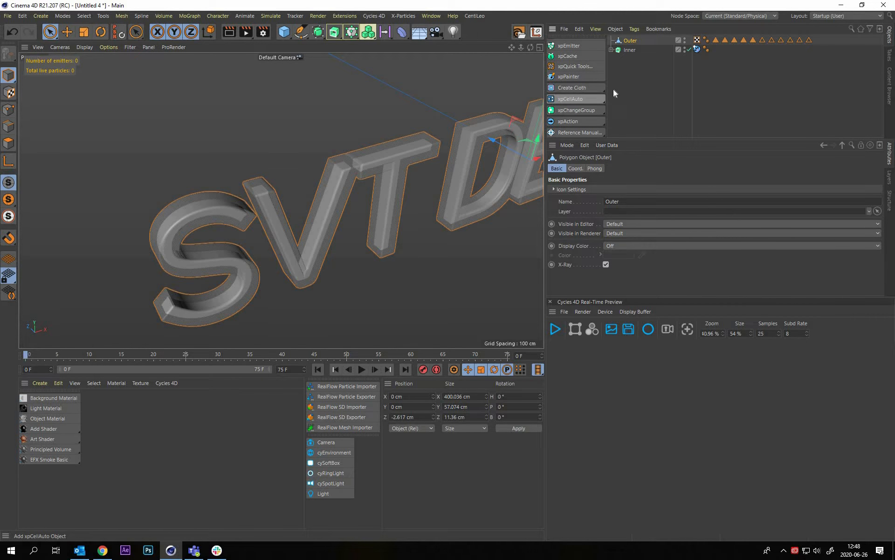
{"action": "left_click_drag", "start_coordinate": [420, 194], "coordinate": [387, 182], "text": "alt"}
{"action": "middle_click_drag", "start_coordinate": [440, 186], "coordinate": [397, 176], "text": "alt"}
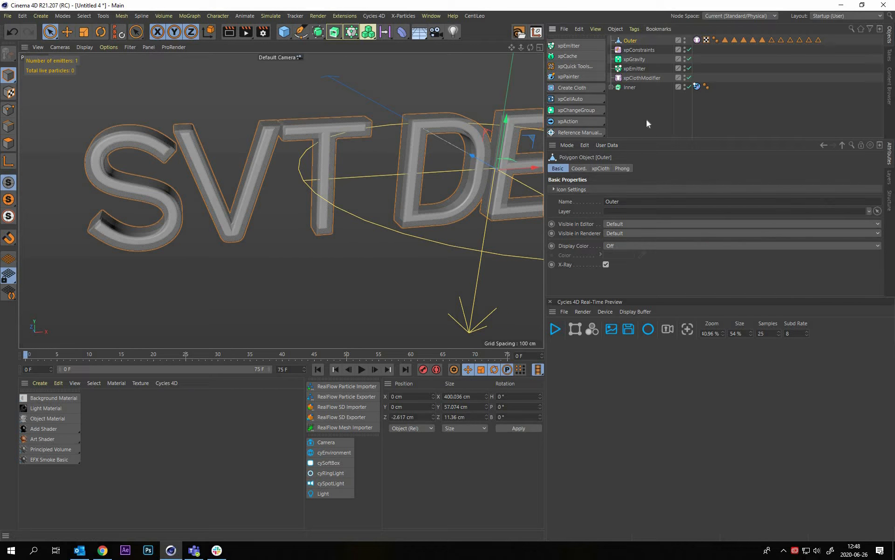
{"action": "left_click", "coordinate": [647, 119]}
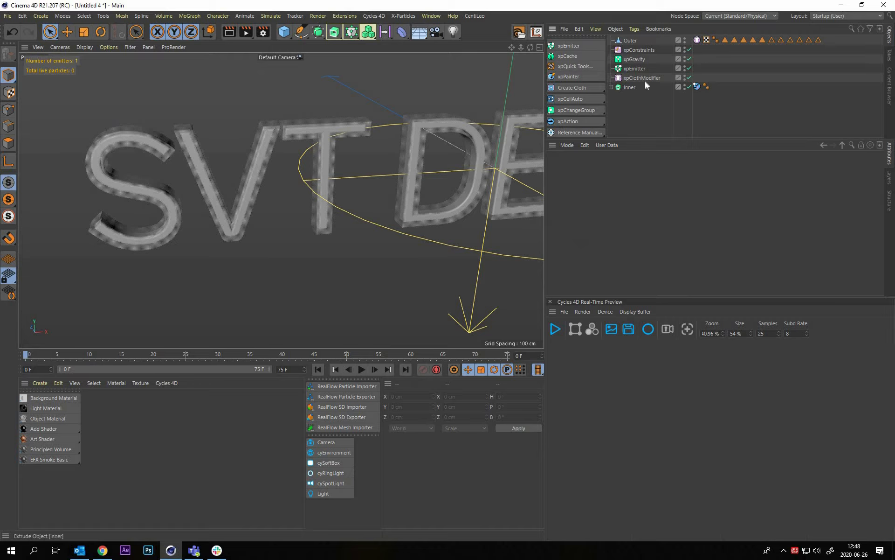
Delete the xpGravity modifier from the cloth setup
{"action": "left_click", "coordinate": [641, 78]}
{"action": "key", "text": "ctrl+z"}
{"action": "left_click", "coordinate": [637, 60]}
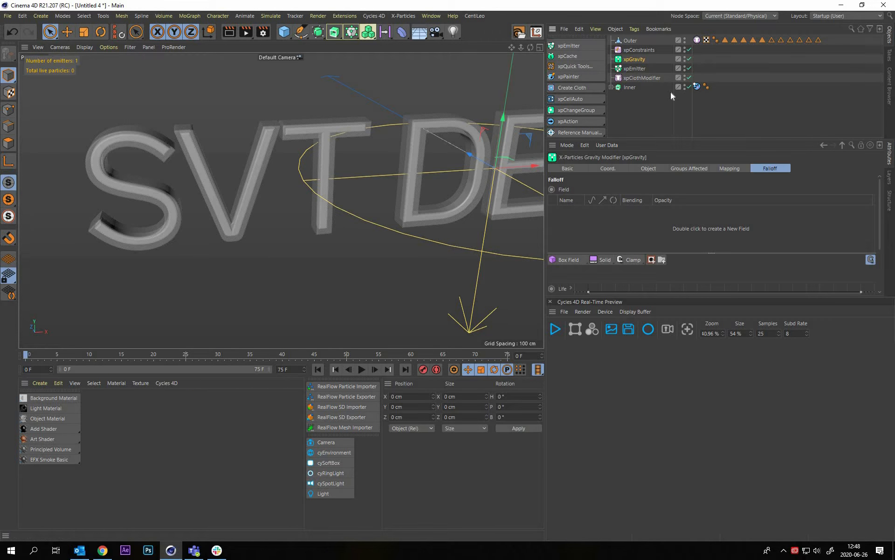
{"action": "key", "text": "Delete"}
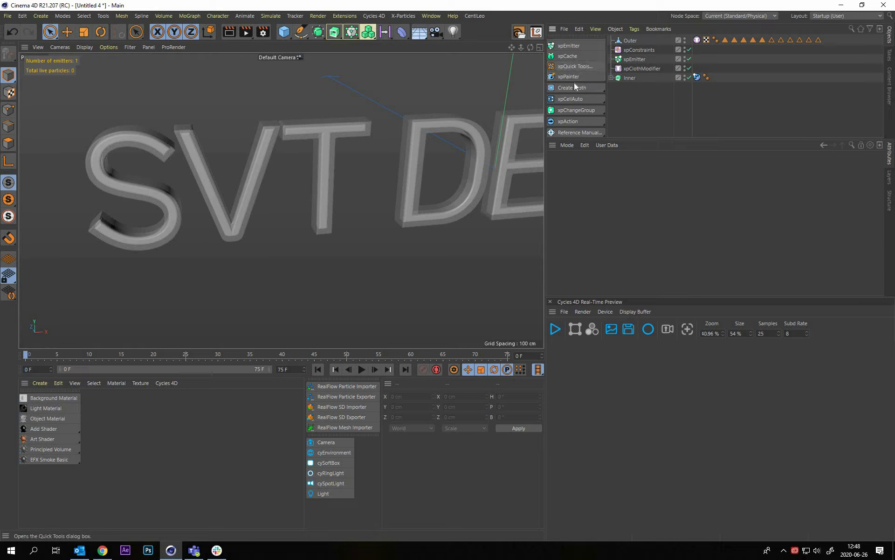
Sort the X-Particles cloth objects in the scene into an xpSystem with the xpSystemSort command
{"action": "scroll", "coordinate": [579, 70], "scroll_direction": "up", "scroll_amount": 2}
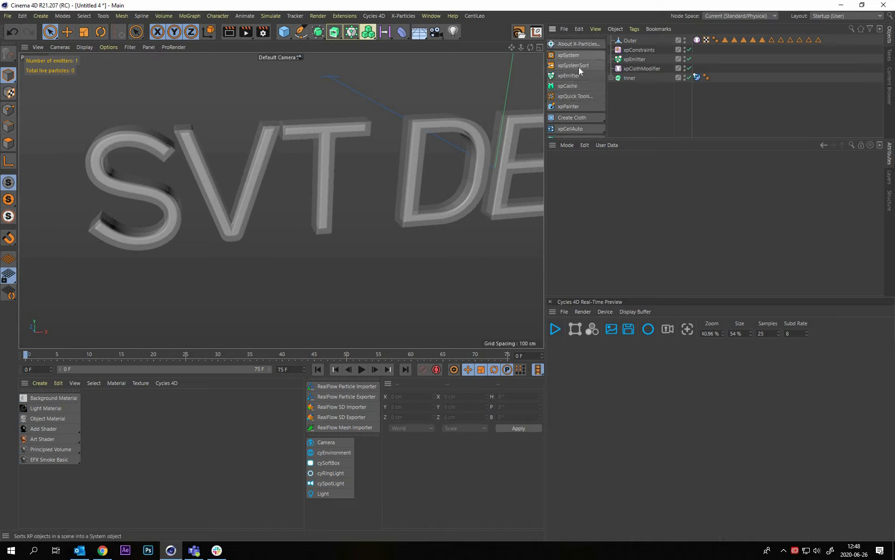
{"action": "left_click", "coordinate": [577, 67]}
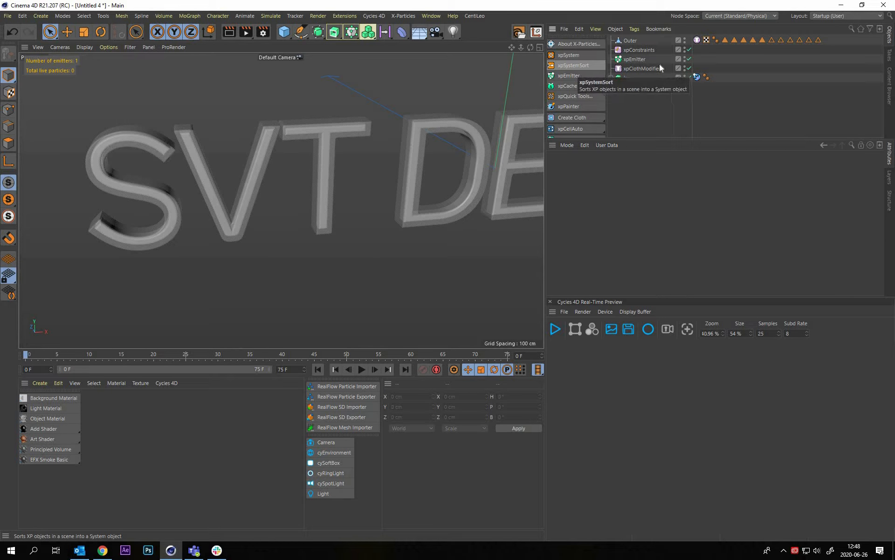
{"action": "left_click", "coordinate": [664, 75]}
{"action": "scroll", "coordinate": [742, 86], "scroll_direction": "down", "scroll_amount": 1}
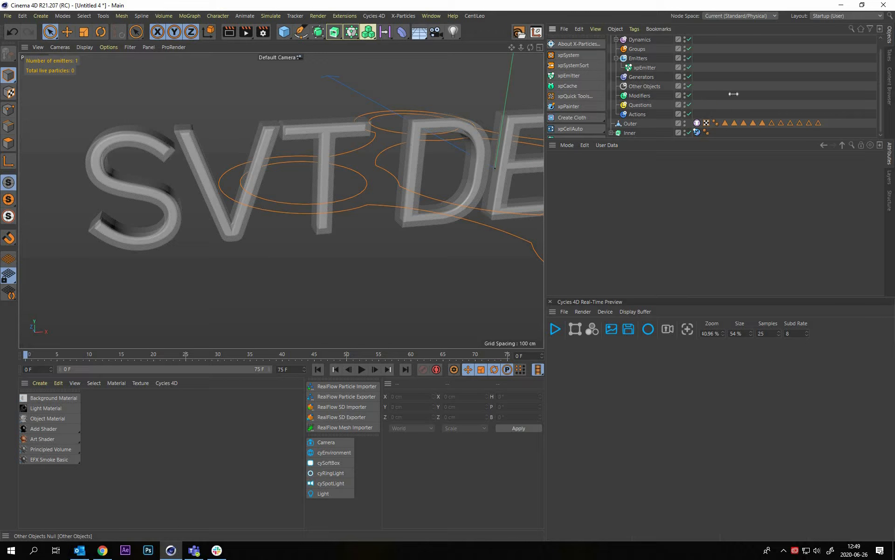
{"action": "scroll", "coordinate": [774, 79], "scroll_direction": "up", "scroll_amount": 1}
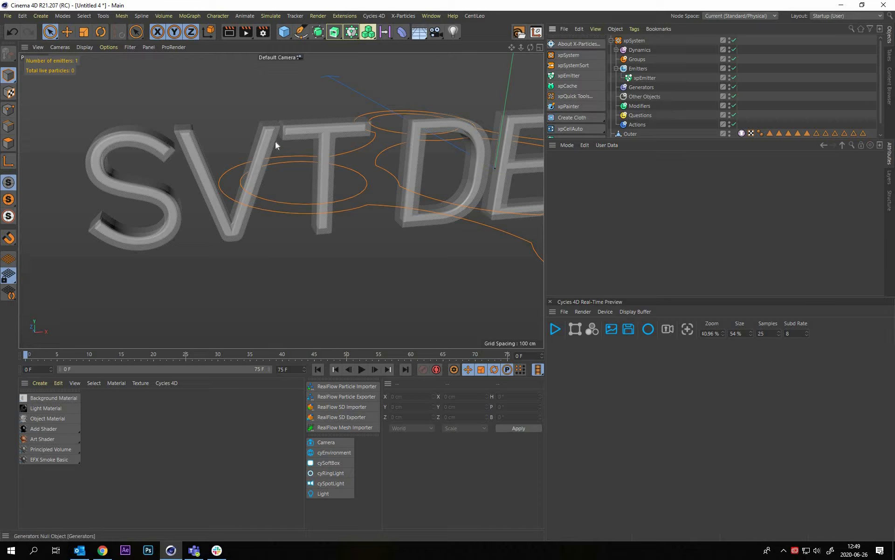
{"action": "middle_click_drag", "start_coordinate": [275, 140], "coordinate": [346, 171], "text": "alt"}
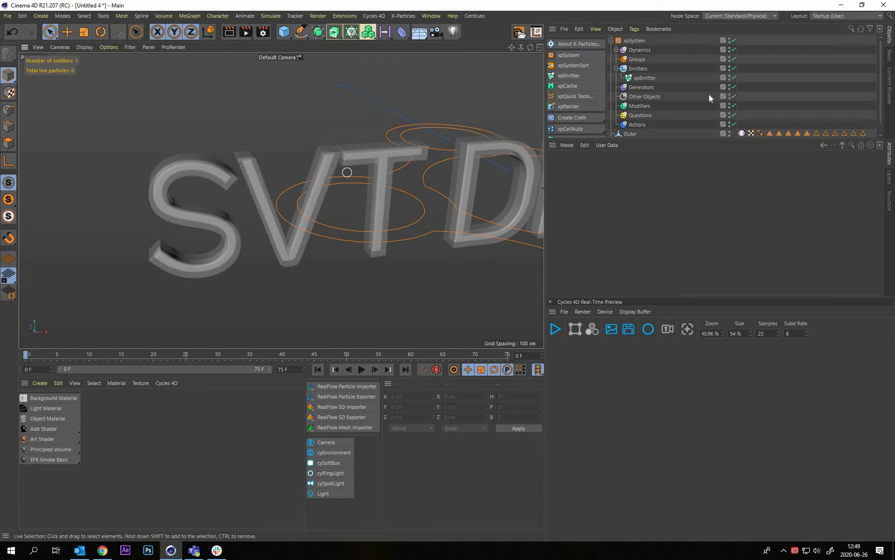
Review the xpEmitter's emission settings and set its editor display to Circle
{"action": "scroll", "coordinate": [631, 87], "scroll_direction": "down", "scroll_amount": 1}
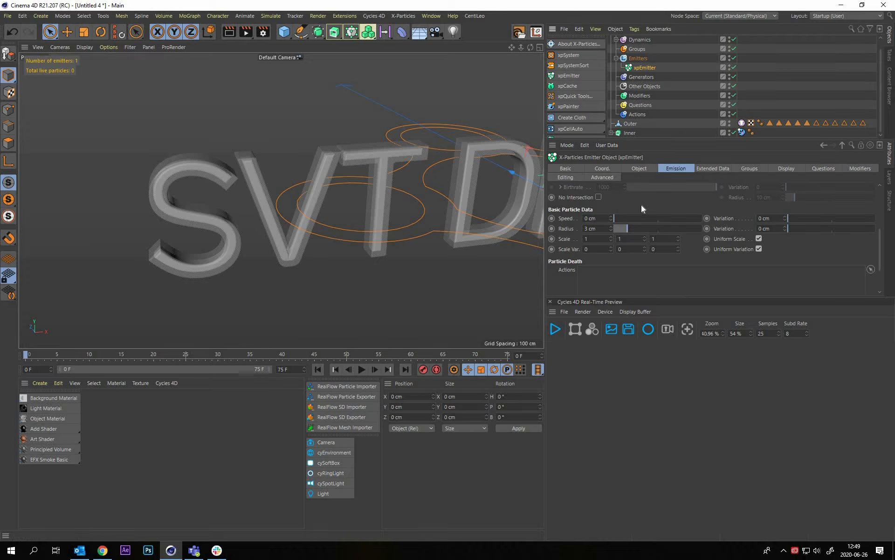
{"action": "left_click", "coordinate": [681, 171]}
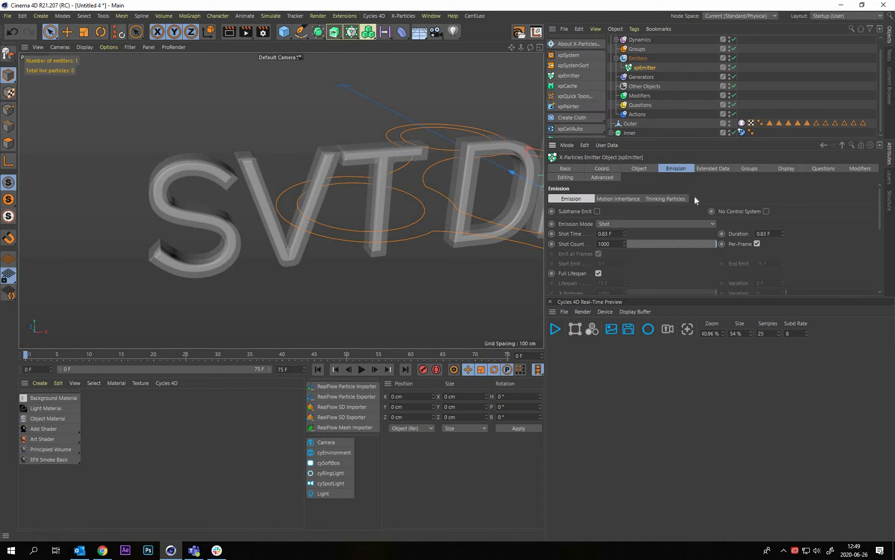
{"action": "scroll", "coordinate": [628, 254], "scroll_direction": "down", "scroll_amount": 3}
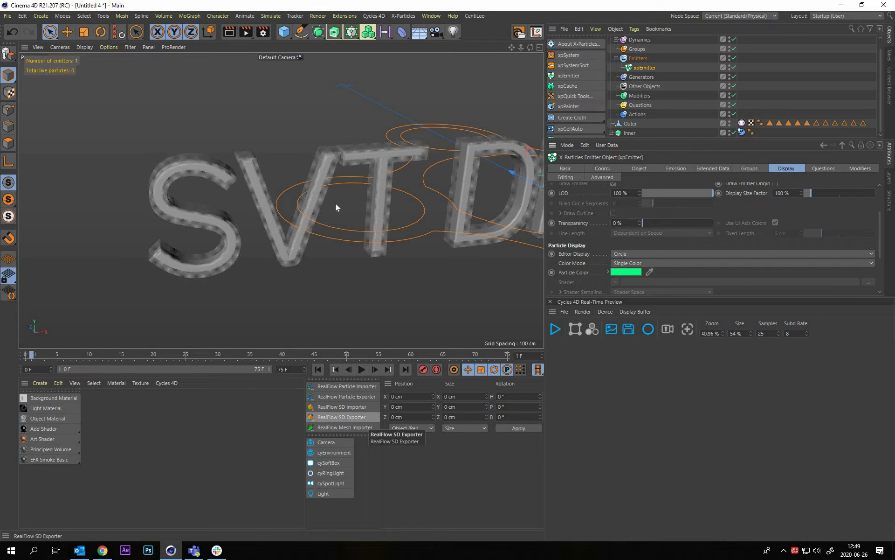
Examine up close how the emitter's circle particles cover the SVT letters at frame 1
{"action": "left_click_drag", "start_coordinate": [318, 161], "coordinate": [244, 185], "text": "alt"}
{"action": "mouse_move", "coordinate": [245, 196]}
{"action": "right_mouse_down", "text": "alt"}
{"action": "mouse_move", "coordinate": [237, 183]}
{"action": "mouse_move", "coordinate": [230, 203]}
{"action": "right_mouse_up", "text": "alt"}
{"action": "left_click_drag", "start_coordinate": [231, 206], "coordinate": [342, 214], "text": "alt"}
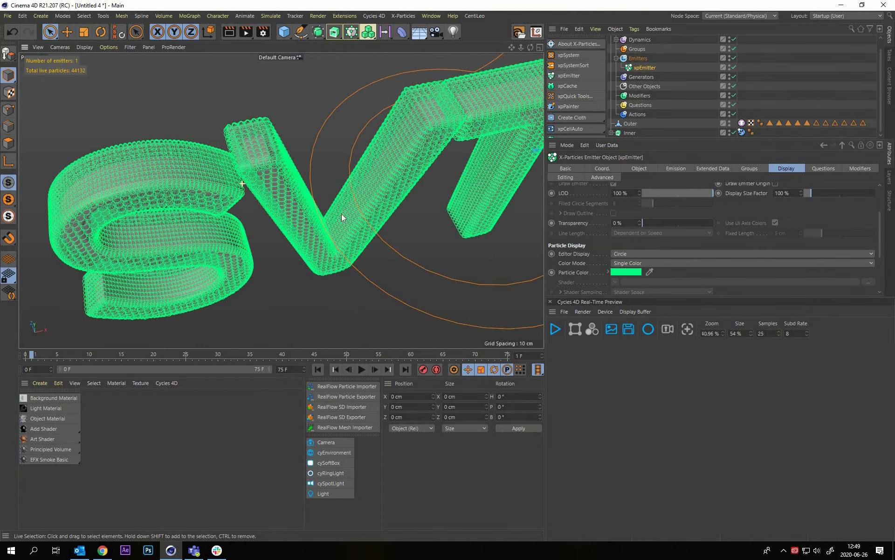
{"action": "left_click_drag", "start_coordinate": [262, 196], "coordinate": [286, 194], "text": "alt"}
{"action": "right_click_drag", "start_coordinate": [261, 193], "coordinate": [275, 212], "text": "alt"}
{"action": "middle_click_drag", "start_coordinate": [269, 187], "coordinate": [351, 239], "text": "alt"}
{"action": "left_click_drag", "start_coordinate": [277, 227], "coordinate": [393, 220], "text": "alt"}
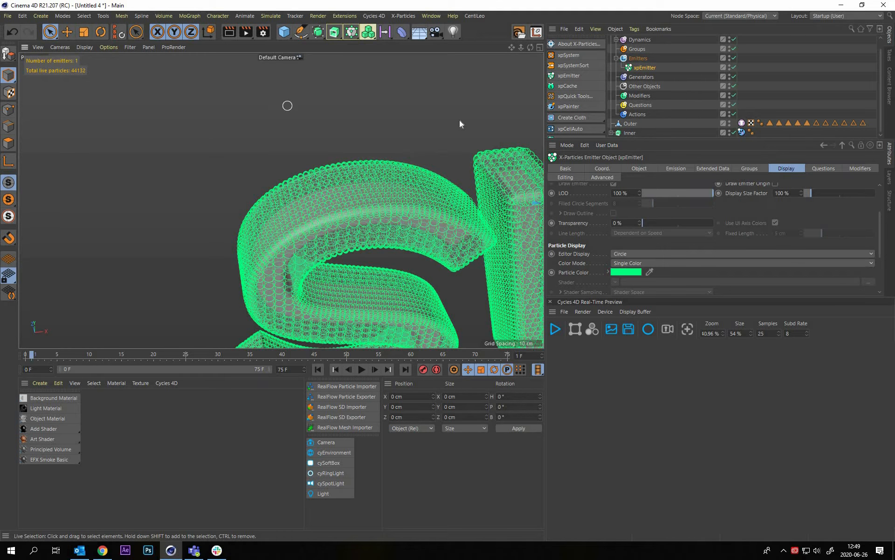
{"action": "left_click", "coordinate": [349, 229]}
{"action": "scroll", "coordinate": [328, 232], "scroll_direction": "down", "scroll_amount": 5}
{"action": "middle_click_drag", "start_coordinate": [351, 215], "coordinate": [356, 213], "text": "alt"}
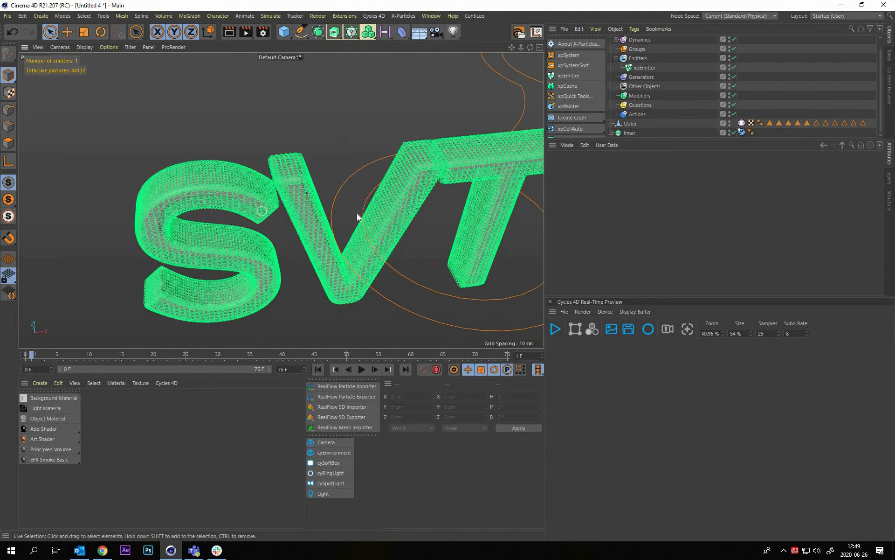
{"action": "left_click_drag", "start_coordinate": [357, 214], "coordinate": [362, 225], "text": "alt"}
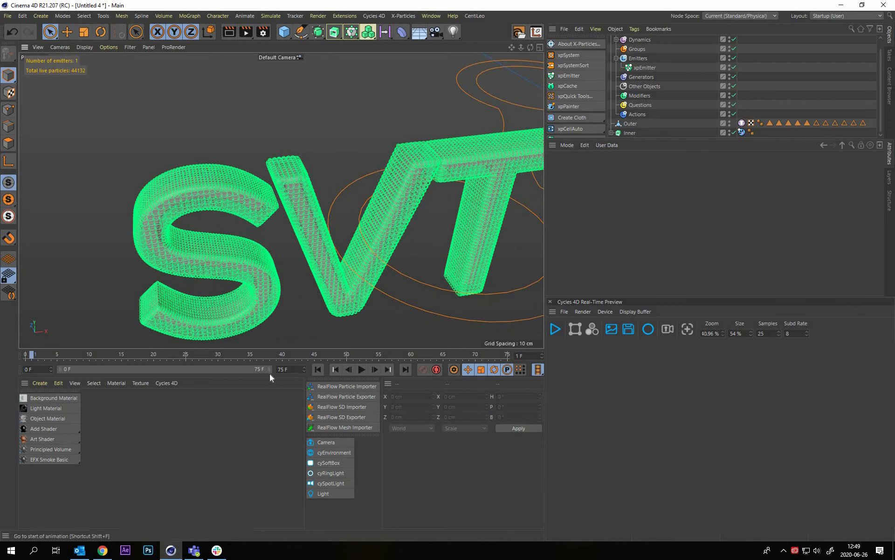
Return to the first frame and extend the project length and preview range to 250 frames
{"action": "left_click", "coordinate": [318, 369]}
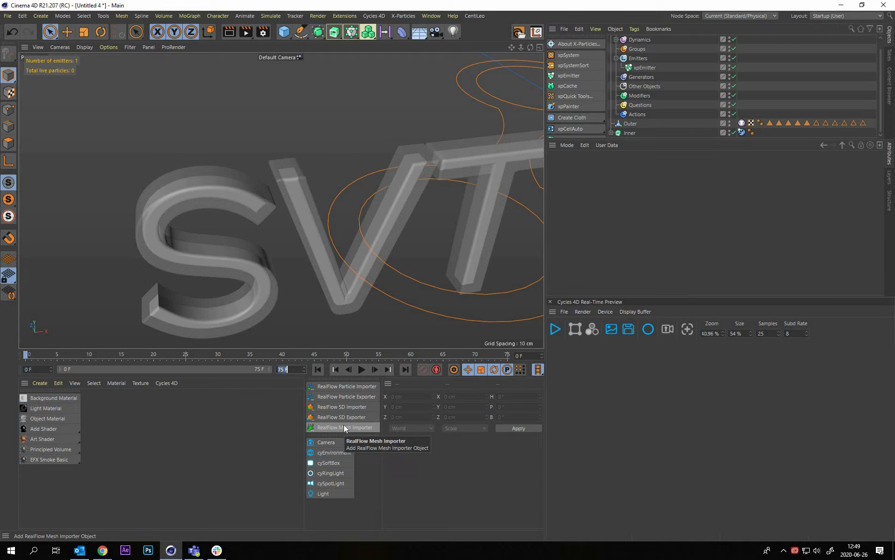
{"action": "type", "text": "250"}
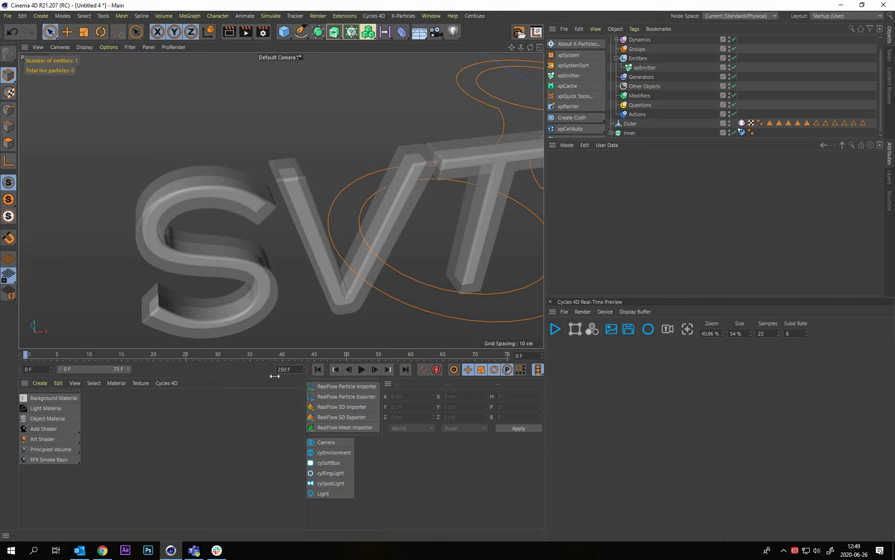
{"action": "key", "text": "Return"}
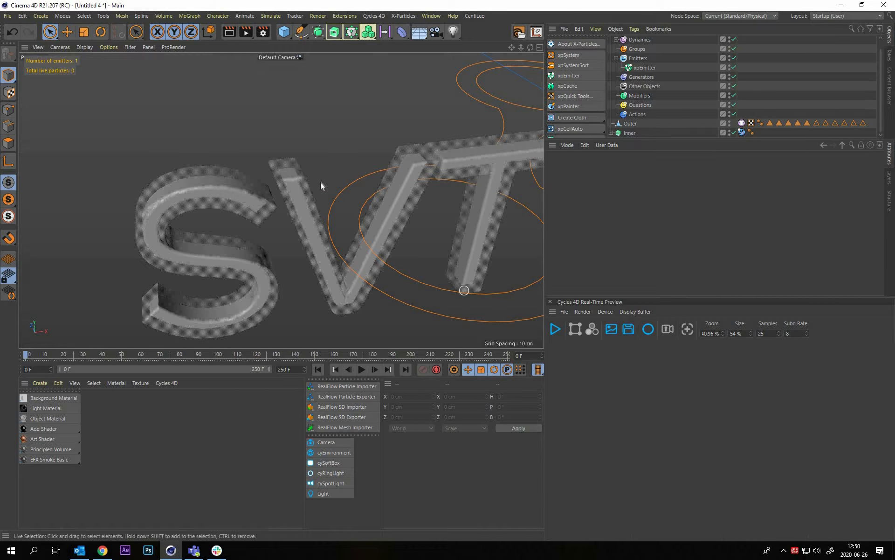
Enable tearing in the xpCloth tag of the Outer mesh
{"action": "scroll", "coordinate": [309, 175], "scroll_direction": "down", "scroll_amount": 5}
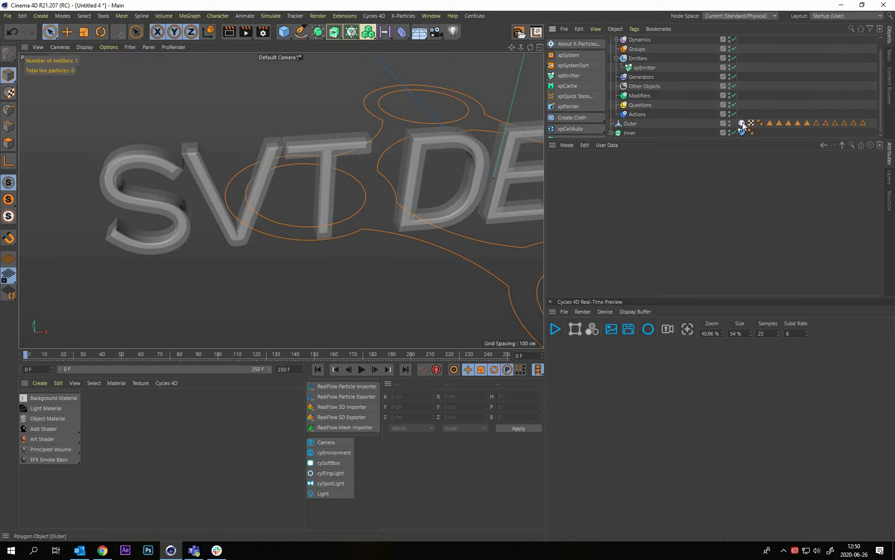
{"action": "left_click", "coordinate": [742, 122]}
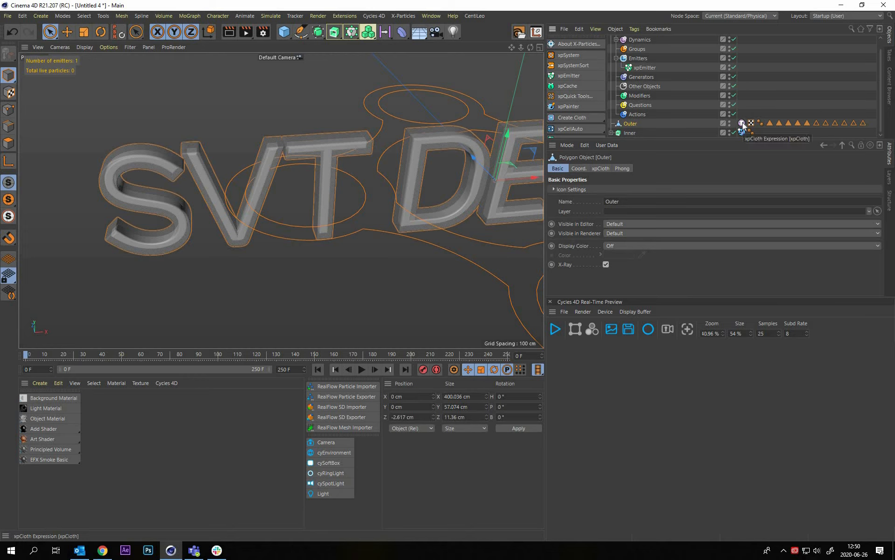
{"action": "left_click", "coordinate": [742, 123]}
{"action": "left_click", "coordinate": [639, 168]}
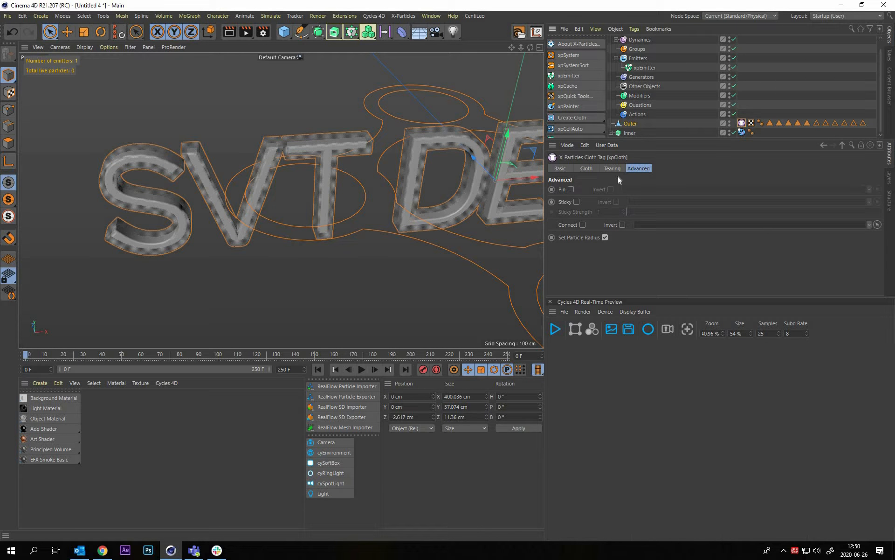
{"action": "left_click", "coordinate": [613, 169]}
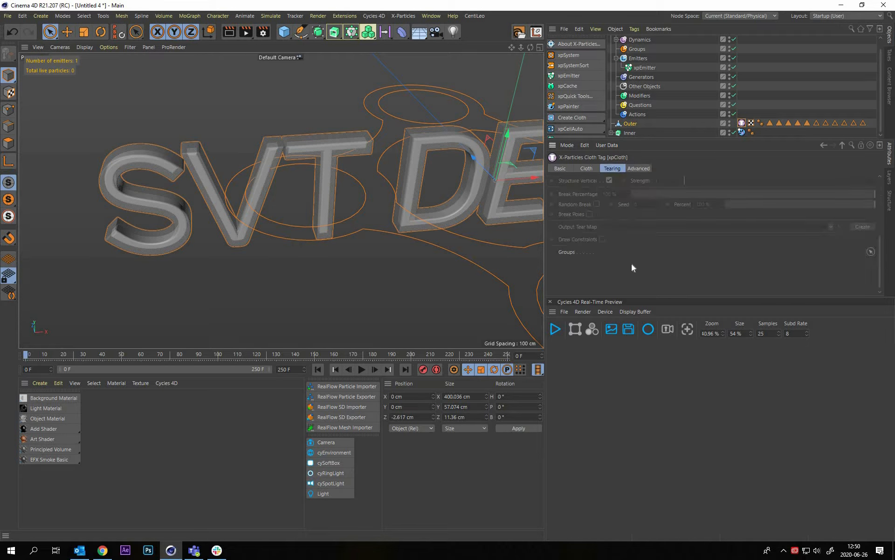
{"action": "scroll", "coordinate": [658, 222], "scroll_direction": "up", "scroll_amount": 4}
{"action": "scroll", "coordinate": [705, 241], "scroll_direction": "up", "scroll_amount": 2}
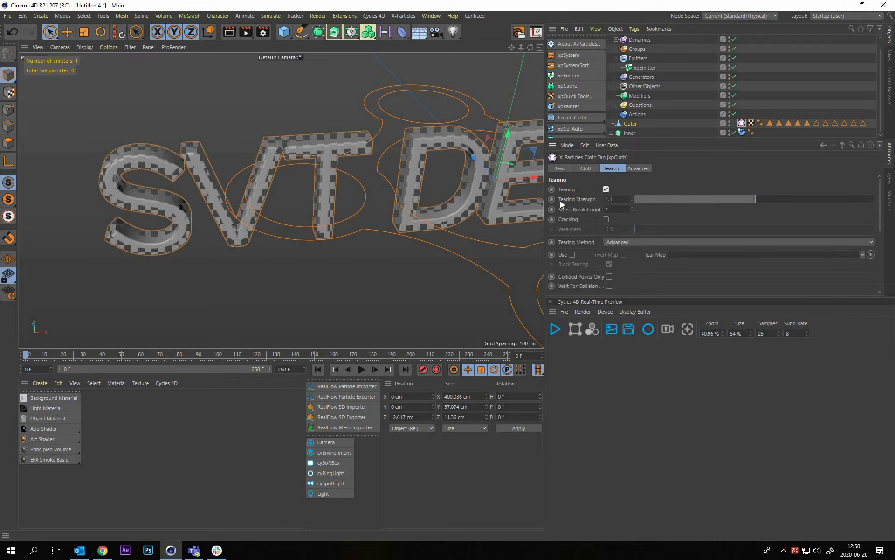
Set the tearing strength of the Outer mesh's cloth tag to 1.1
{"action": "left_click", "coordinate": [611, 199]}
{"action": "left_click_drag", "start_coordinate": [611, 199], "coordinate": [607, 199]}
{"action": "key", "text": "Right"}
{"action": "key", "text": "Return"}
{"action": "type", "text": "1"}
{"action": "key", "text": "Return"}
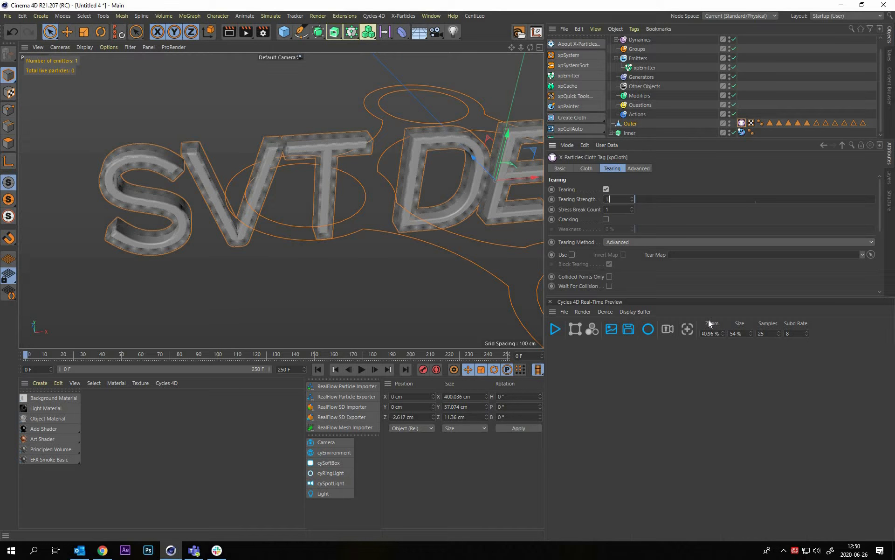
{"action": "type", "text": ".1"}
{"action": "key", "text": "Return"}
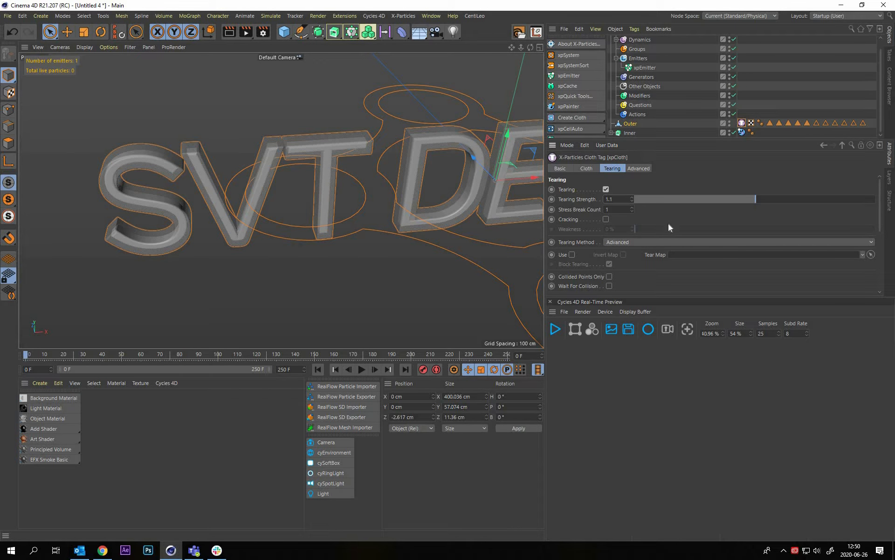
{"action": "scroll", "coordinate": [668, 219], "scroll_direction": "down", "scroll_amount": 3}
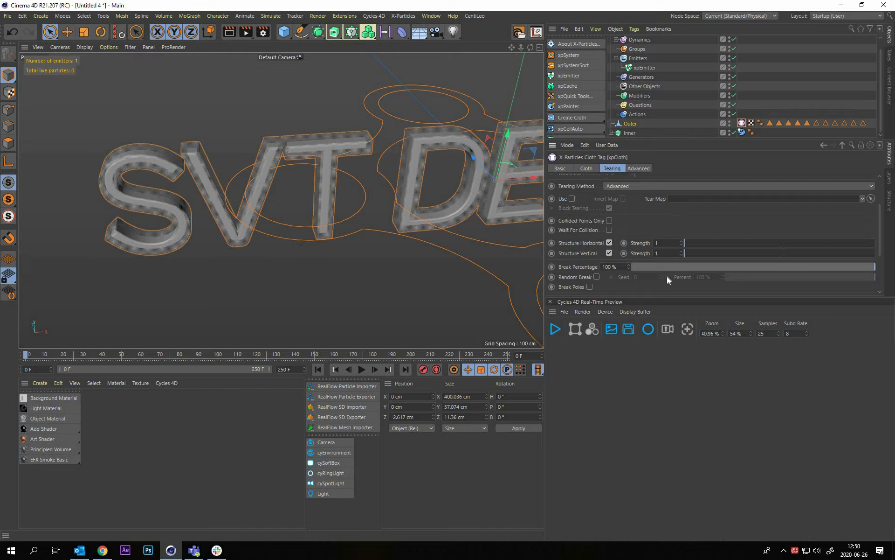
{"action": "scroll", "coordinate": [671, 174], "scroll_direction": "up", "scroll_amount": 3}
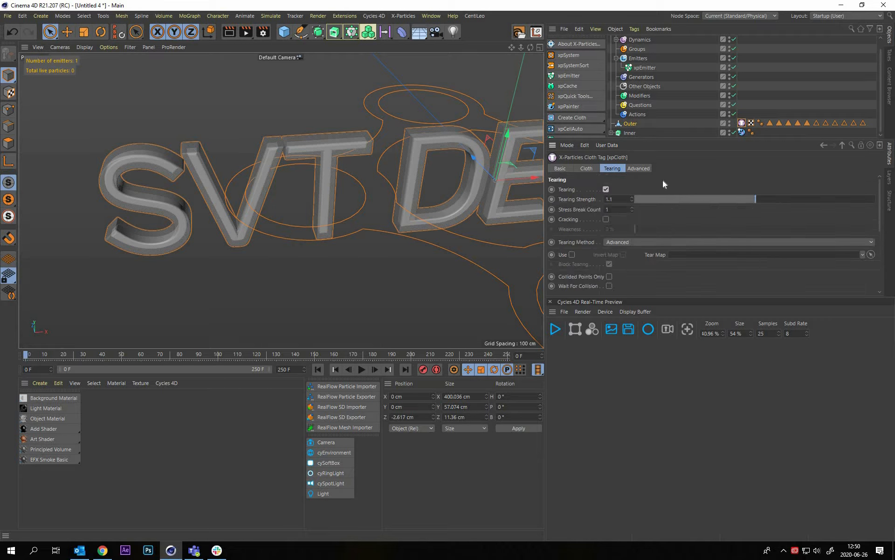
Enable Sticky in the Outer cloth tag's advanced settings and set the sticky strength to 1.05
{"action": "left_click", "coordinate": [638, 169]}
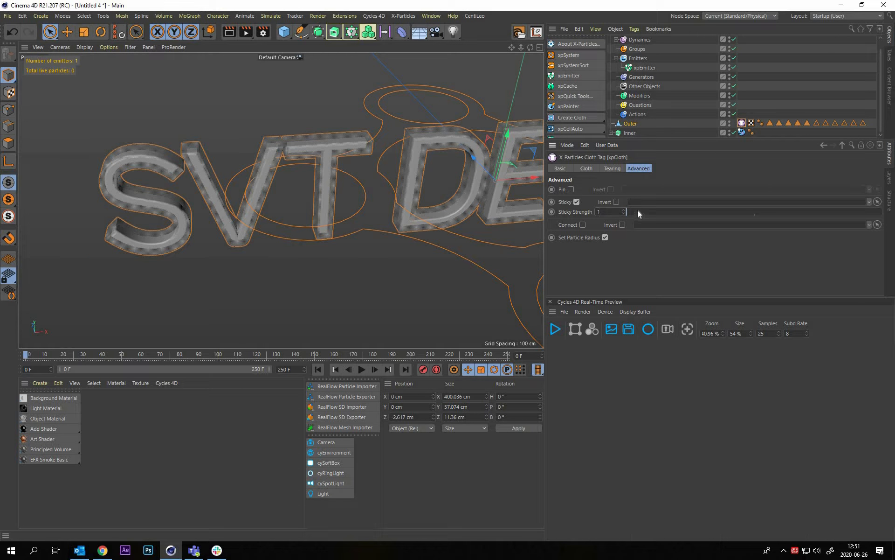
{"action": "left_click_drag", "start_coordinate": [652, 211], "coordinate": [683, 212]}
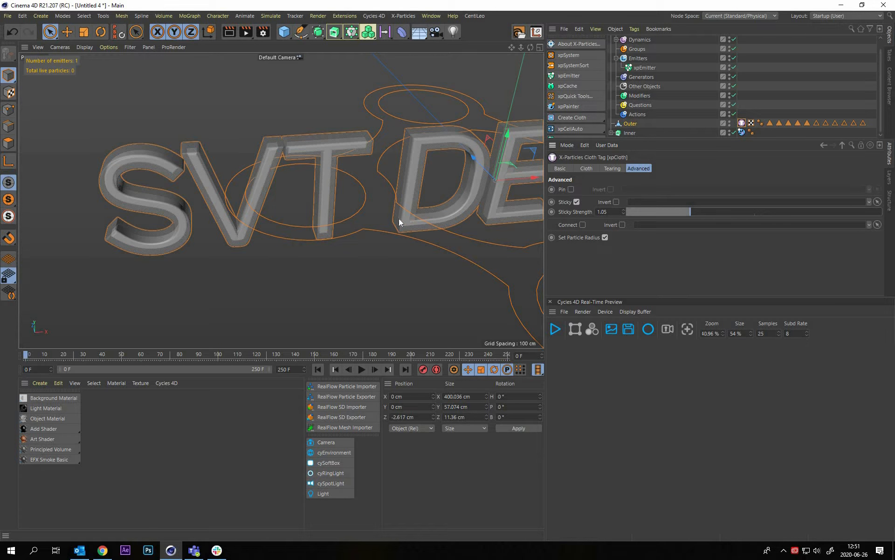
{"action": "left_click", "coordinate": [339, 236]}
Review the collider tag settings of the Inner extrusion
{"action": "left_click_drag", "start_coordinate": [374, 215], "coordinate": [346, 194], "text": "alt"}
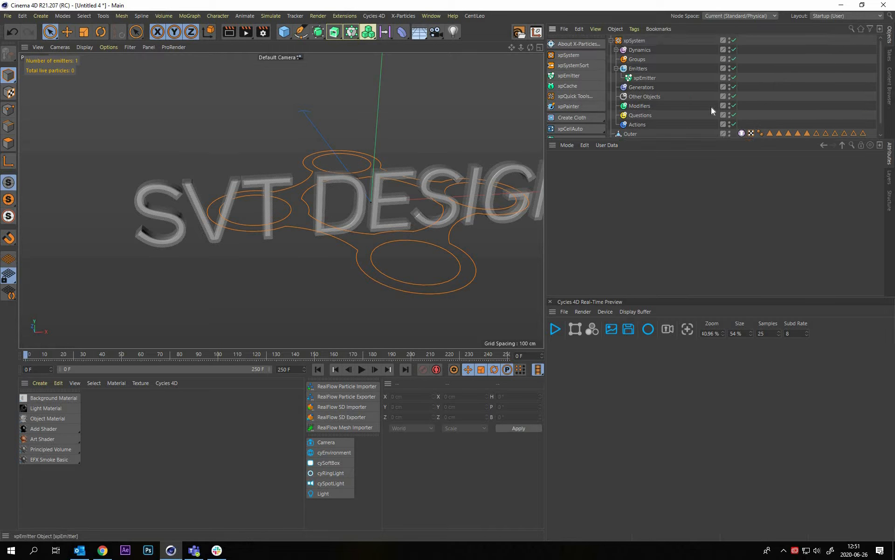
{"action": "left_click", "coordinate": [159, 188]}
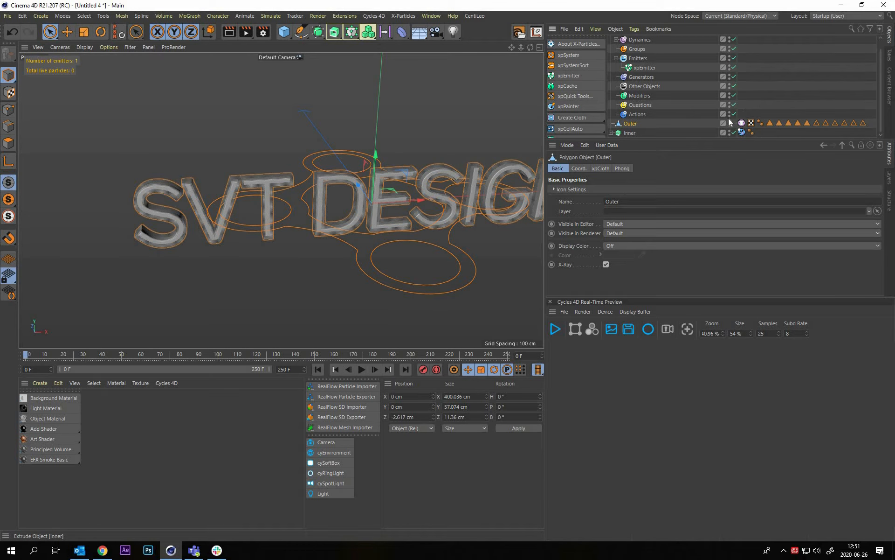
{"action": "left_click", "coordinate": [742, 130]}
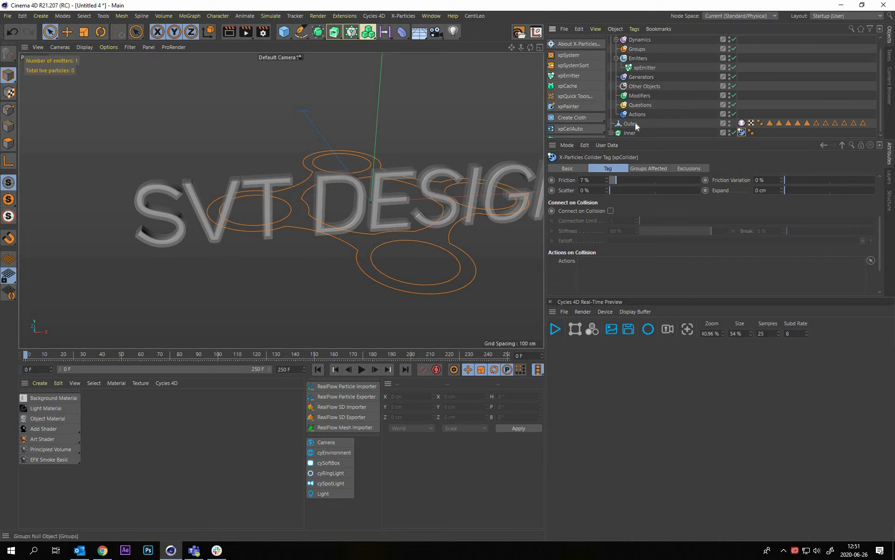
{"action": "left_click", "coordinate": [628, 135]}
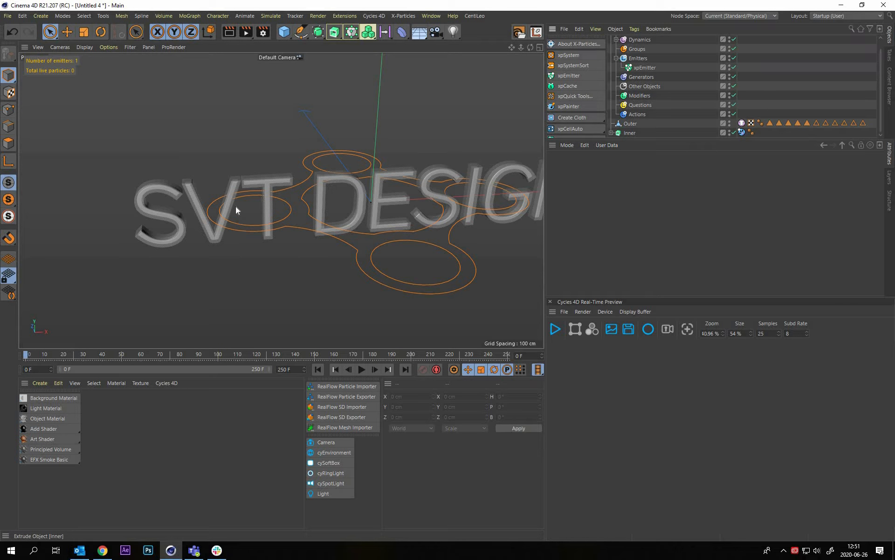
Turn off X-Ray for the Outer mesh
{"action": "right_click_drag", "start_coordinate": [225, 200], "coordinate": [236, 221], "text": "alt"}
{"action": "middle_click_drag", "start_coordinate": [227, 200], "coordinate": [260, 205], "text": "alt"}
{"action": "left_click_drag", "start_coordinate": [284, 223], "coordinate": [258, 194], "text": "alt"}
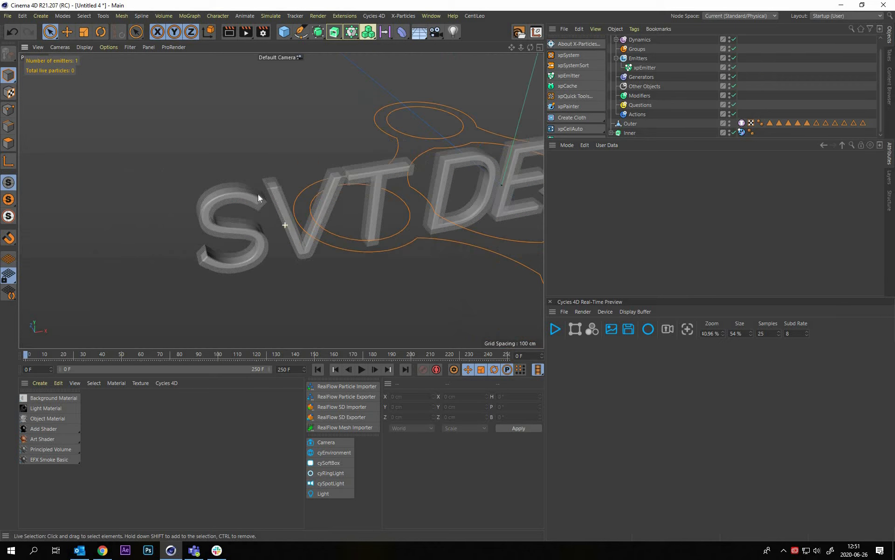
{"action": "right_click_drag", "start_coordinate": [235, 224], "coordinate": [261, 208], "text": "alt"}
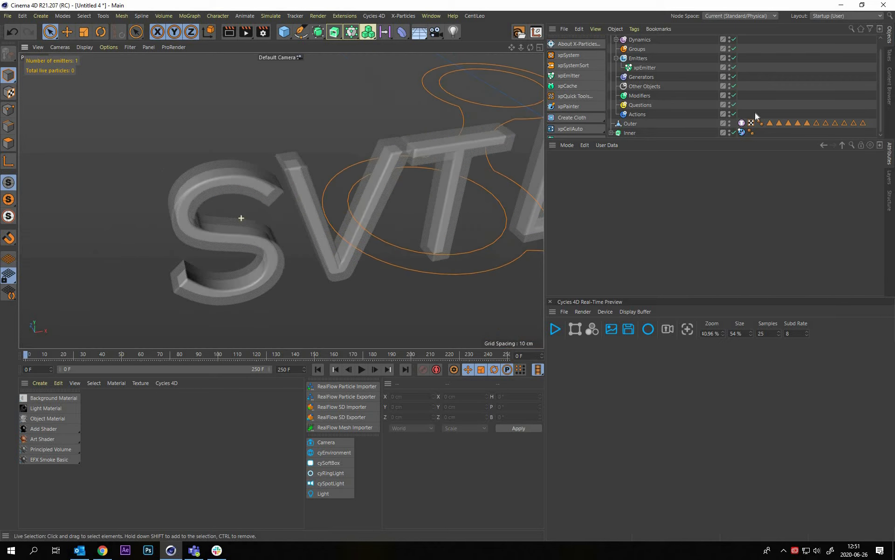
{"action": "left_click", "coordinate": [630, 123]}
{"action": "left_click", "coordinate": [606, 265]}
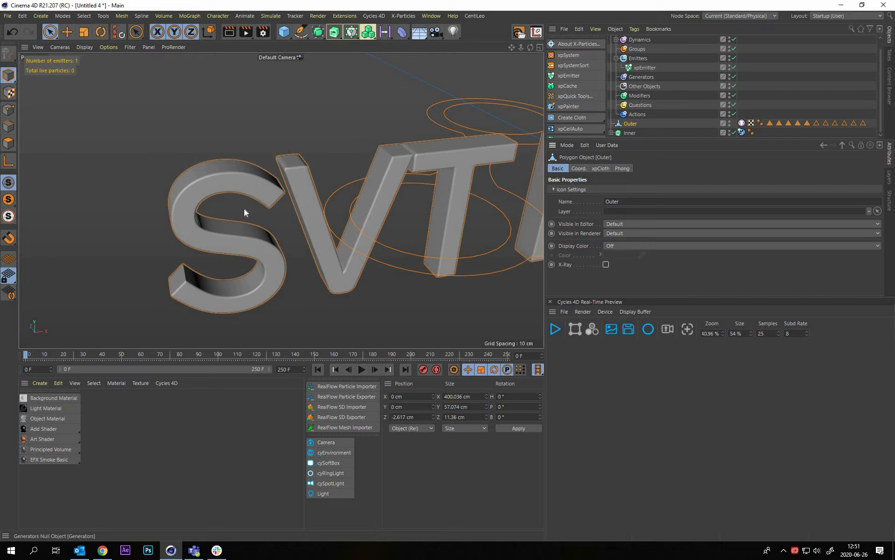
{"action": "left_click", "coordinate": [269, 326]}
Play the cloth simulation from the first frame with the SVT DESIGN letters in view
{"action": "right_click_drag", "start_coordinate": [423, 206], "coordinate": [318, 365], "text": "alt"}
{"action": "middle_click_drag", "start_coordinate": [423, 206], "coordinate": [281, 200], "text": "alt"}
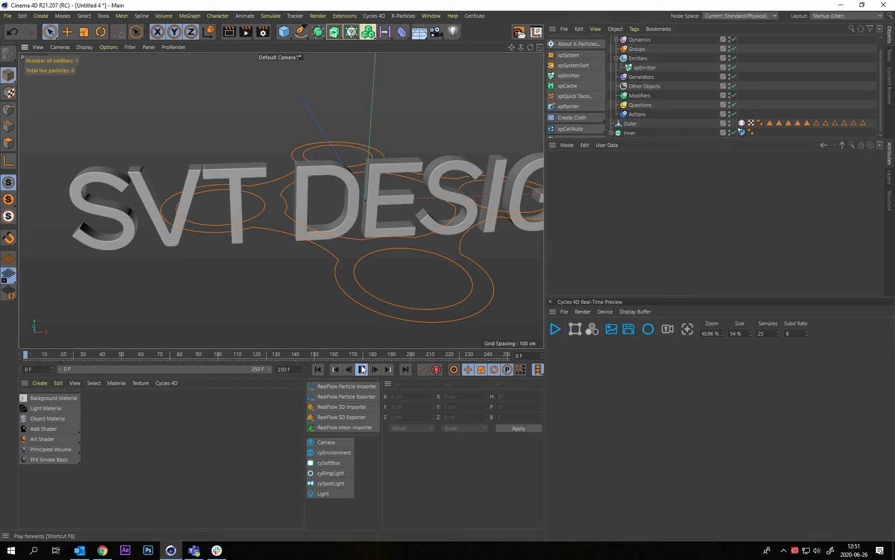
{"action": "left_click", "coordinate": [362, 369]}
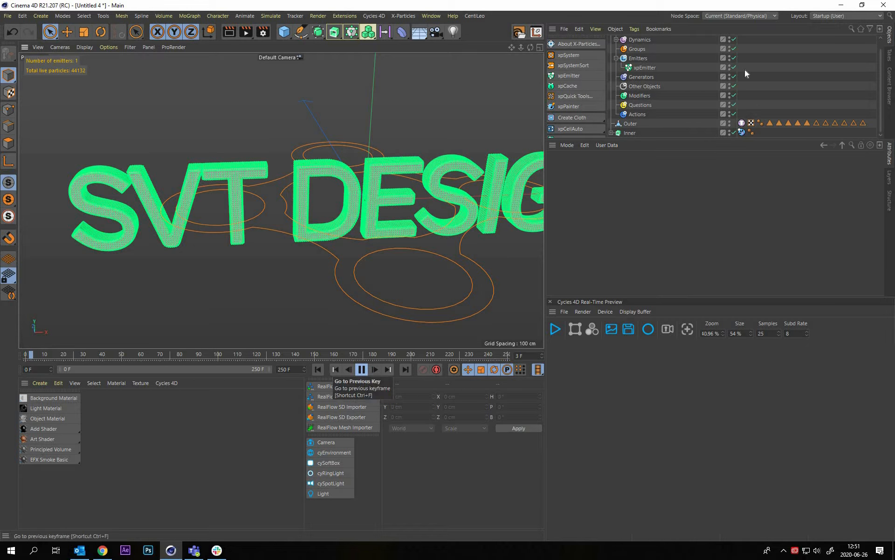
Set the xpEmitter's particle Editor Display to Dots
{"action": "left_click", "coordinate": [642, 70]}
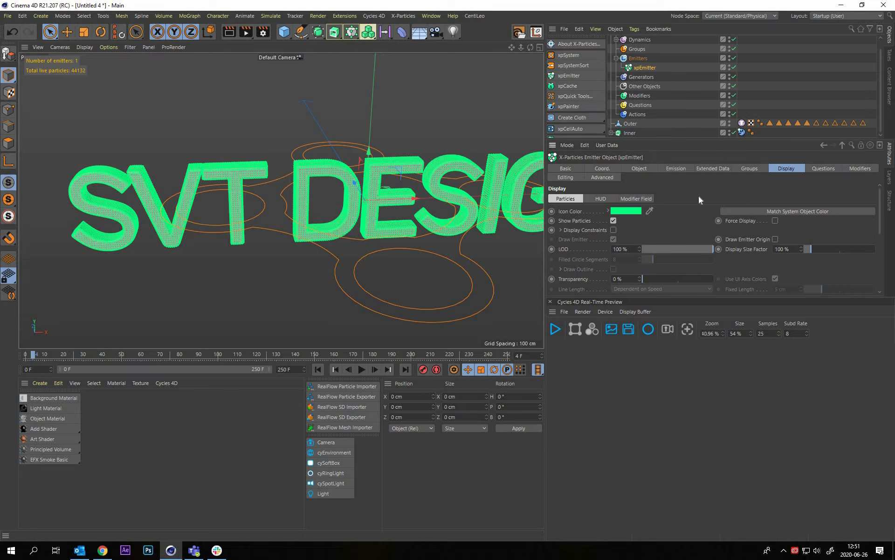
{"action": "scroll", "coordinate": [651, 250], "scroll_direction": "down", "scroll_amount": 3}
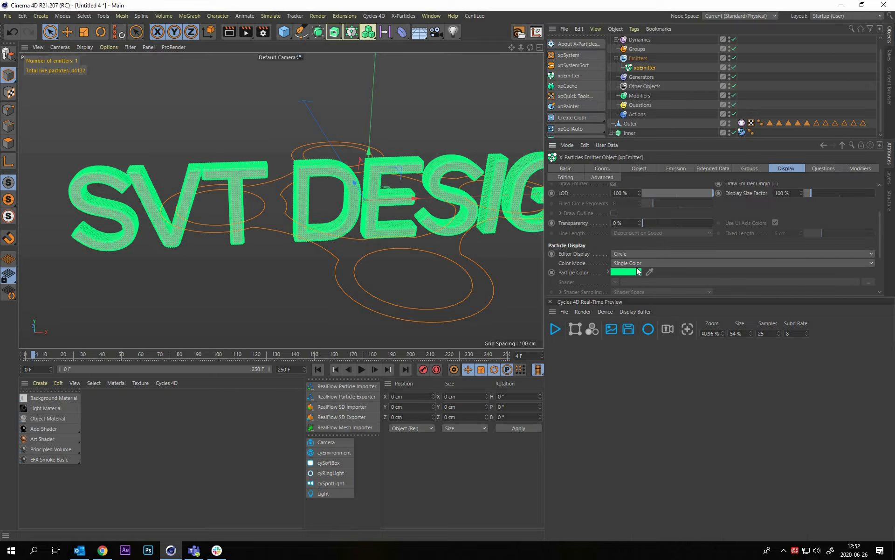
{"action": "left_click", "coordinate": [637, 255]}
{"action": "left_click", "coordinate": [625, 269]}
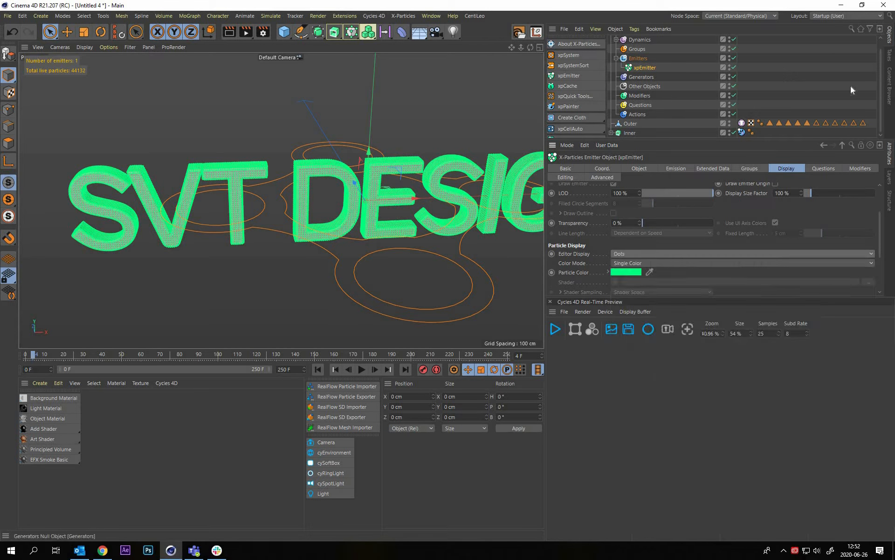
Play the cloth simulation from the first frame, pause it, and examine the SVT DESIGN letters from several angles
{"action": "left_click", "coordinate": [319, 372]}
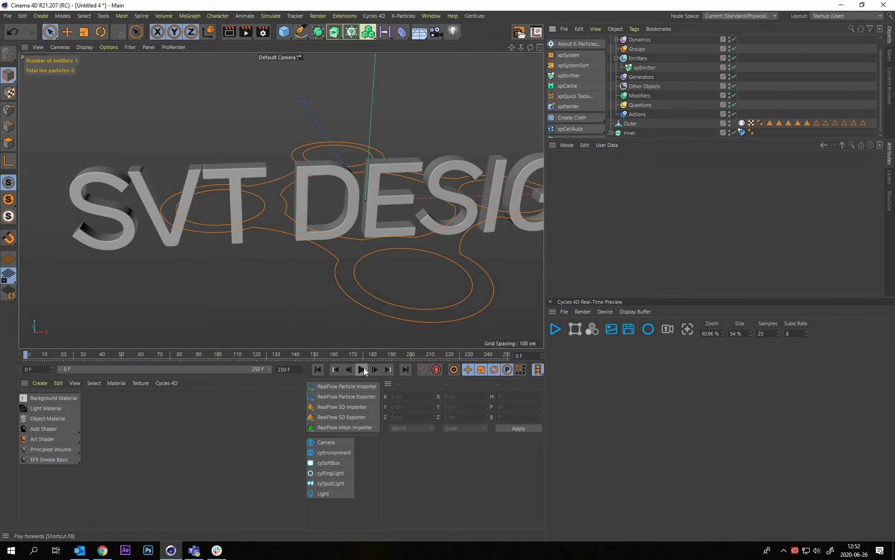
{"action": "left_click", "coordinate": [363, 370]}
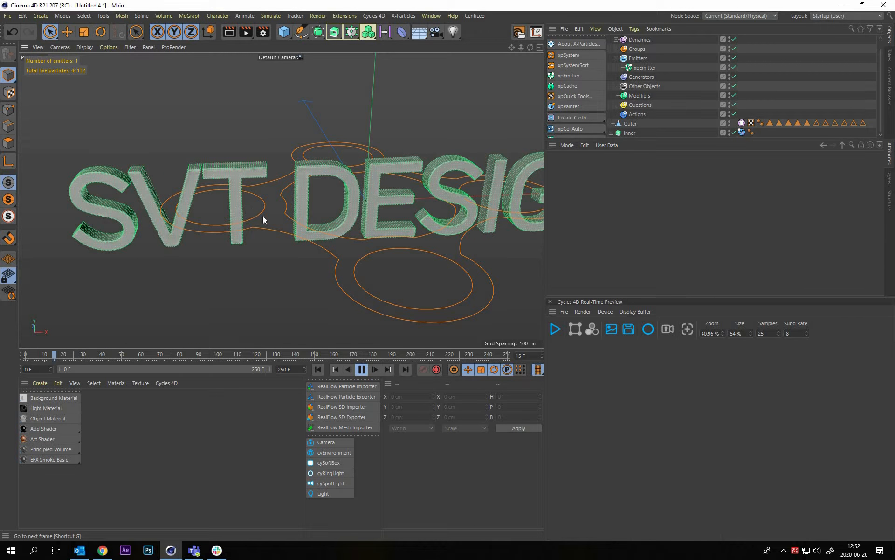
{"action": "left_click", "coordinate": [362, 370]}
{"action": "middle_click_drag", "start_coordinate": [238, 229], "coordinate": [234, 229], "text": "alt"}
{"action": "left_click_drag", "start_coordinate": [234, 229], "coordinate": [290, 146], "text": "alt"}
{"action": "scroll", "coordinate": [291, 135], "scroll_direction": "up", "scroll_amount": 6}
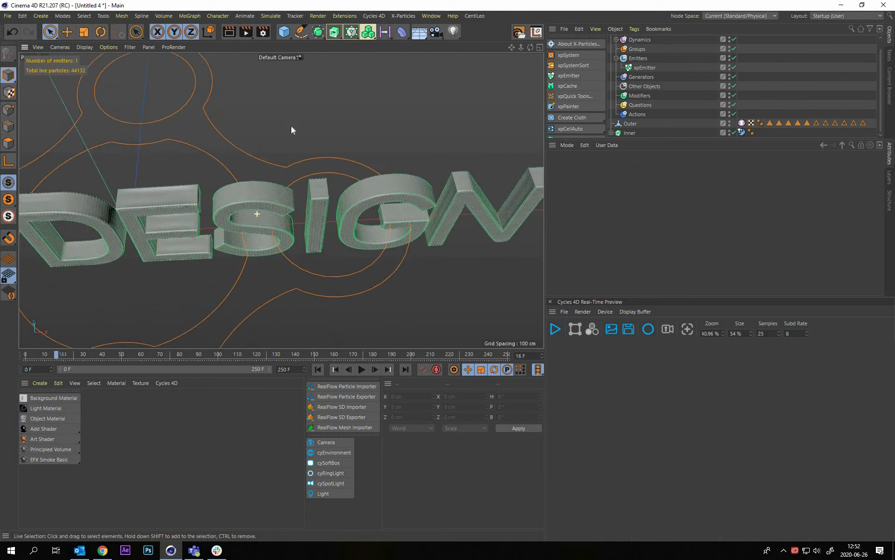
{"action": "left_click_drag", "start_coordinate": [190, 197], "coordinate": [394, 169], "text": "alt"}
{"action": "scroll", "coordinate": [394, 169], "scroll_direction": "down", "scroll_amount": 8}
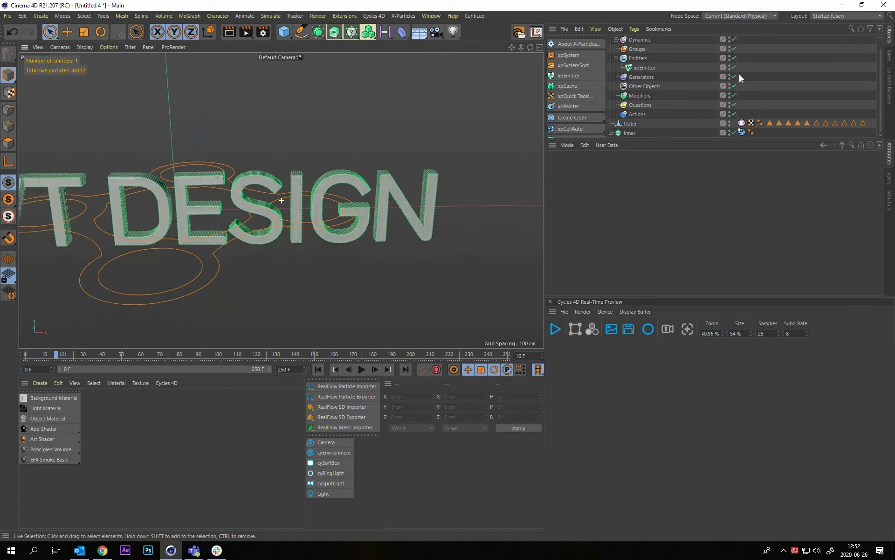
{"action": "left_click_drag", "start_coordinate": [330, 179], "coordinate": [361, 172], "text": "alt"}
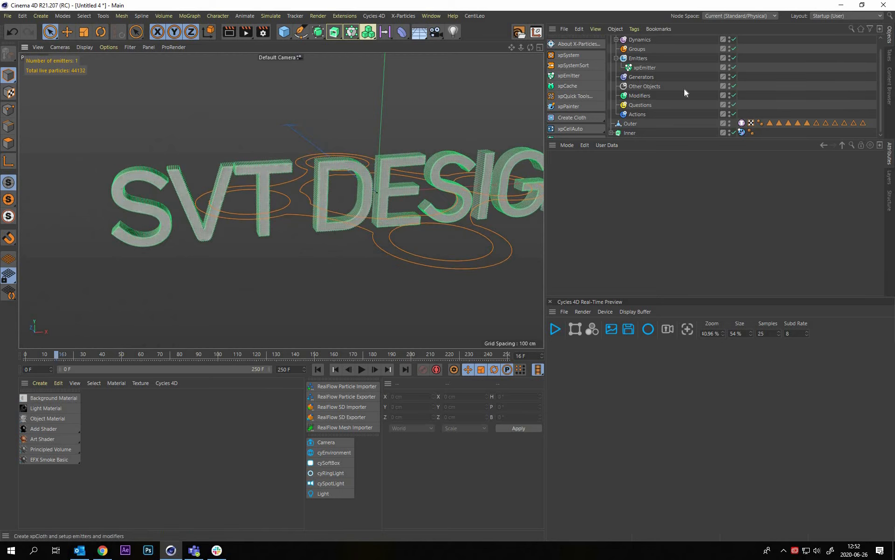
Add an xpWind motion modifier to the X-Particles Modifiers folder
{"action": "left_click", "coordinate": [639, 95]}
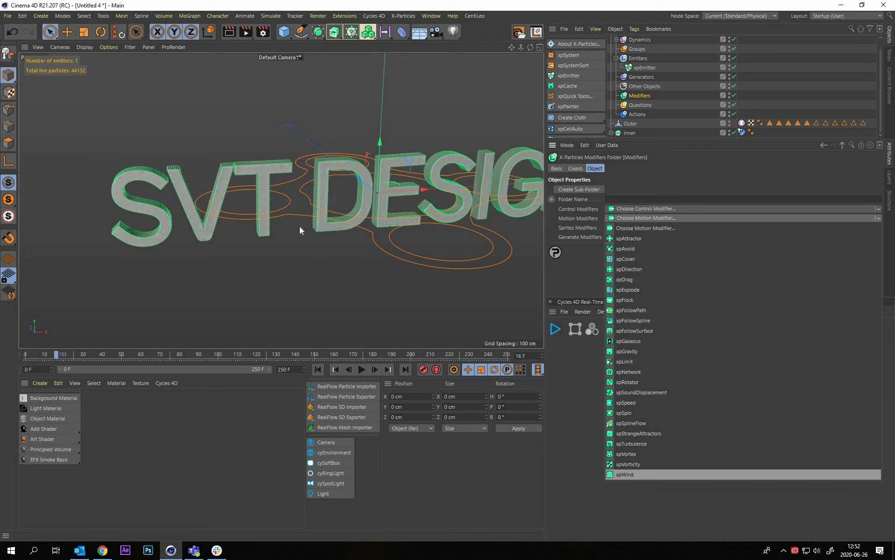
{"action": "left_click", "coordinate": [625, 474]}
{"action": "right_click_drag", "start_coordinate": [326, 277], "coordinate": [308, 250], "text": "alt"}
{"action": "middle_click_drag", "start_coordinate": [308, 250], "coordinate": [327, 245], "text": "alt"}
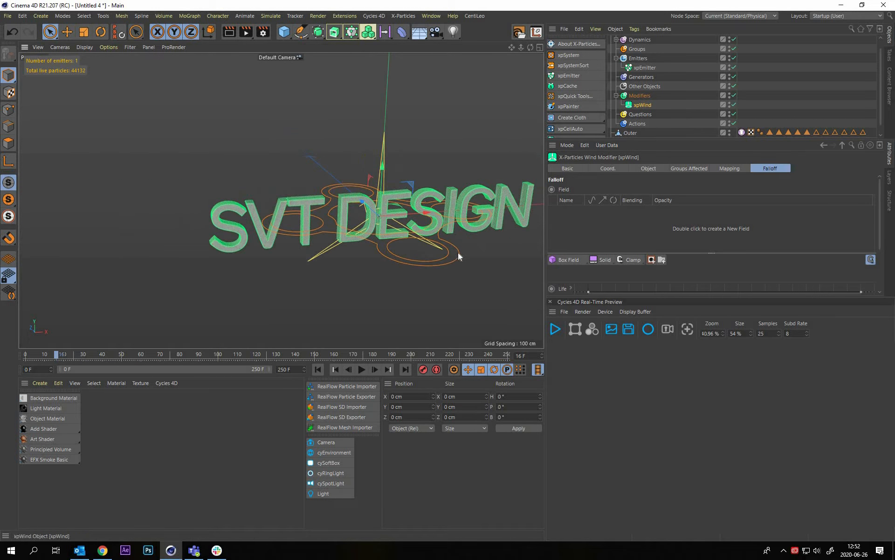
Move the xpWind modifier to about -368 cm on X beside the letter S and rotate its heading to -105°
{"action": "left_click", "coordinate": [458, 253]}
{"action": "left_click_drag", "start_coordinate": [424, 212], "coordinate": [100, 273]}
{"action": "middle_click_drag", "start_coordinate": [100, 274], "coordinate": [228, 265], "text": "alt"}
{"action": "key", "text": "r"}
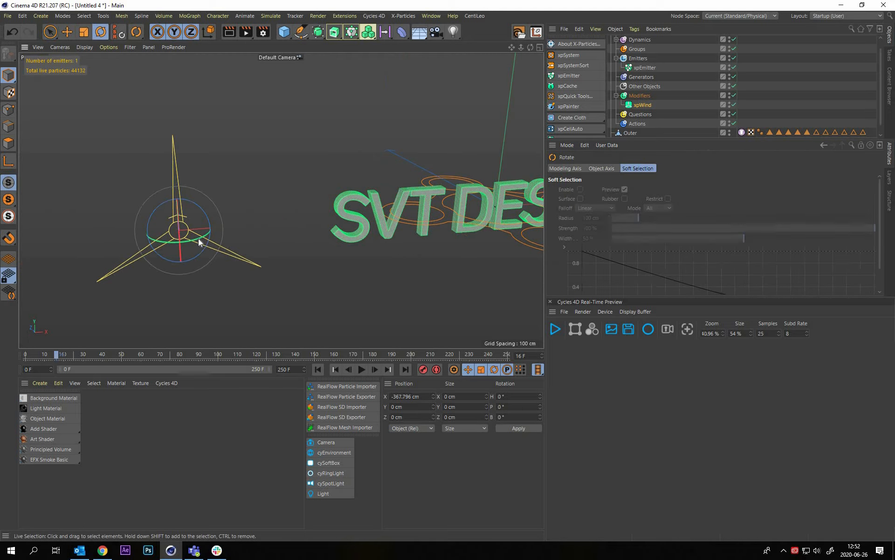
{"action": "left_click_drag", "start_coordinate": [114, 252], "coordinate": [132, 246]}
{"action": "left_click_drag", "start_coordinate": [188, 160], "coordinate": [185, 188], "text": "alt"}
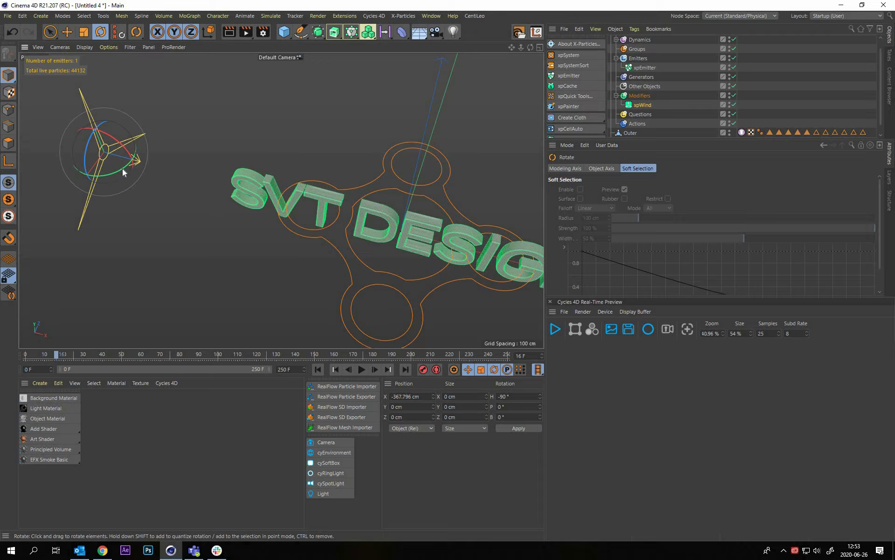
{"action": "left_click_drag", "start_coordinate": [111, 172], "coordinate": [165, 244]}
{"action": "left_click", "coordinate": [325, 199]}
{"action": "left_click_drag", "start_coordinate": [314, 162], "coordinate": [212, 163], "text": "alt"}
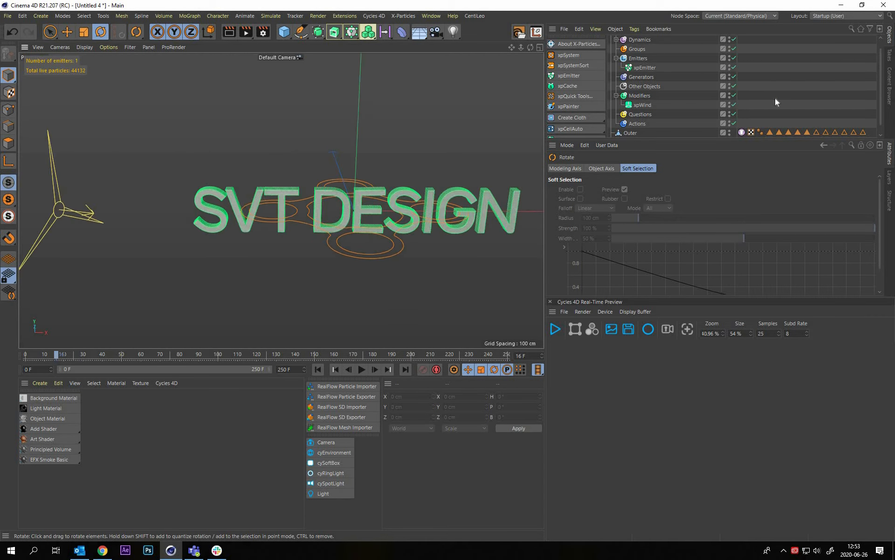
Set the xpWind modifier's Wind Strength to 200 cm and Turbulence to 20 %
{"action": "left_click", "coordinate": [749, 105]}
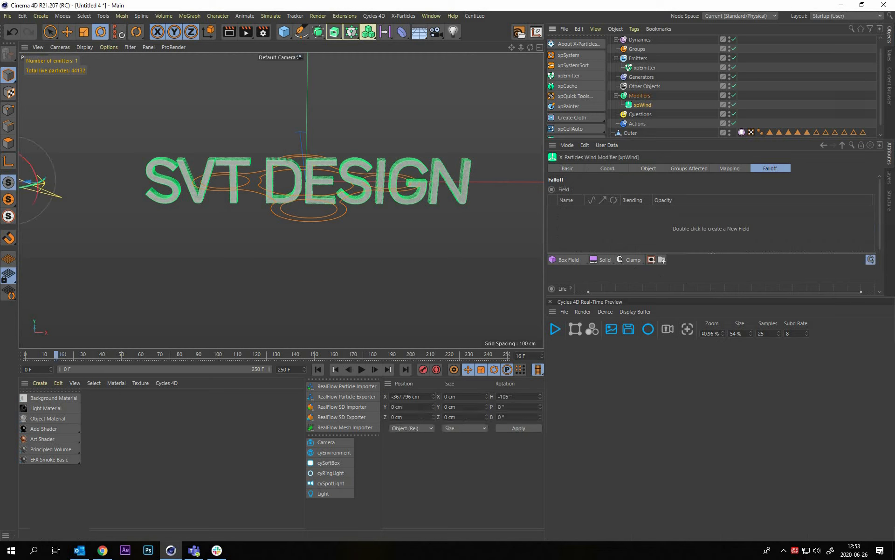
{"action": "left_click", "coordinate": [648, 169]}
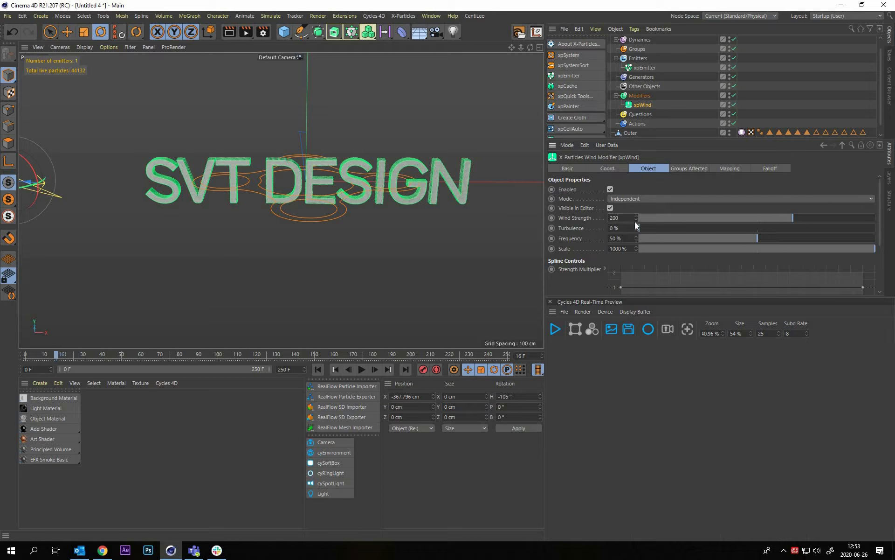
{"action": "type", "text": "200"}
{"action": "key", "text": "Return"}
{"action": "left_click_drag", "start_coordinate": [648, 229], "coordinate": [647, 229]}
{"action": "type", "text": "20"}
{"action": "key", "text": "Return"}
Play the simulation from the first frame with the wind acting on the cloth, framing the SVT letters closely
{"action": "left_click", "coordinate": [244, 155]}
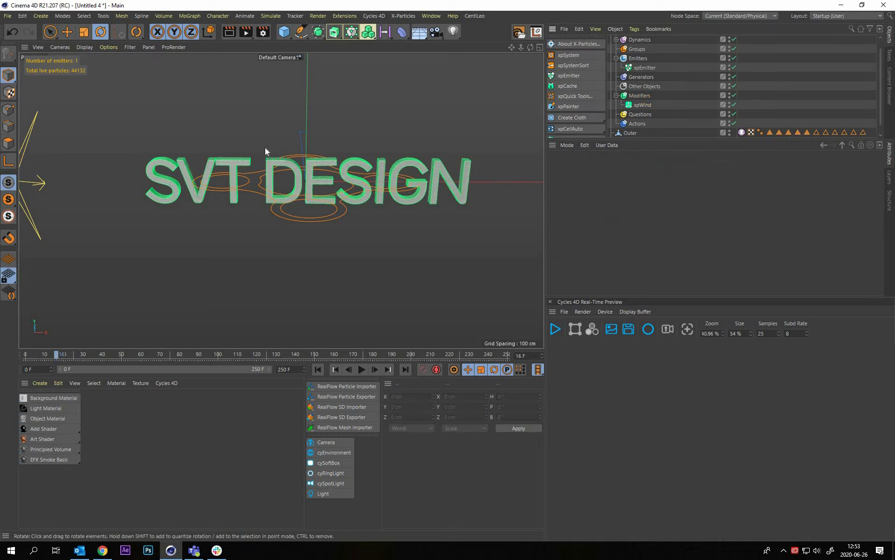
{"action": "middle_click_drag", "start_coordinate": [184, 177], "coordinate": [262, 180], "text": "alt"}
{"action": "left_click_drag", "start_coordinate": [262, 180], "coordinate": [216, 124], "text": "alt"}
{"action": "right_click_drag", "start_coordinate": [235, 156], "coordinate": [323, 375], "text": "alt"}
{"action": "left_click", "coordinate": [319, 370]}
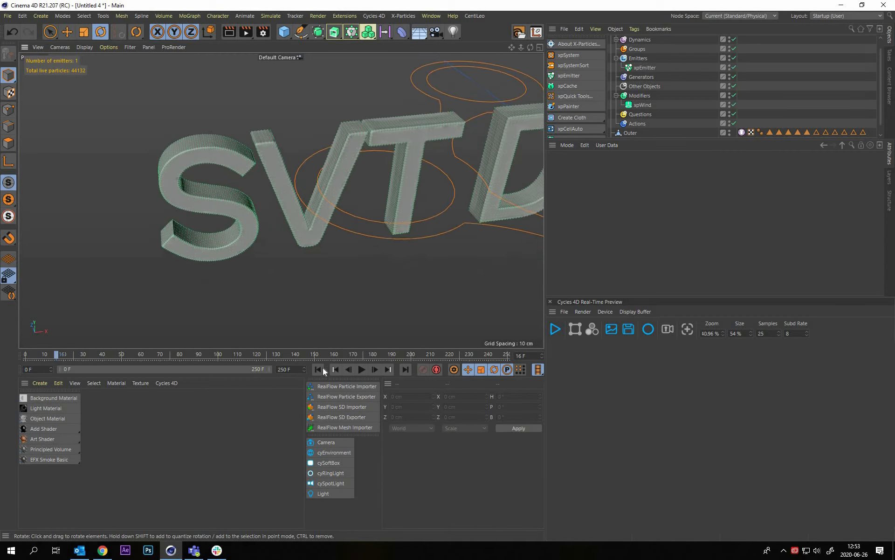
{"action": "left_click", "coordinate": [362, 368]}
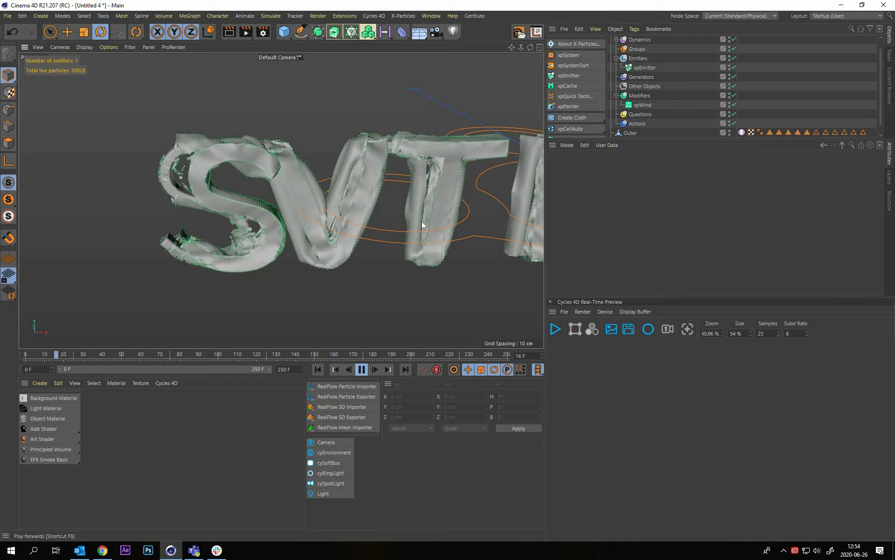
Pause the simulation and examine the tearing cloth along the whole SVT DESIGN text from several angles
{"action": "right_click_drag", "start_coordinate": [410, 209], "coordinate": [252, 161], "text": "alt"}
{"action": "middle_click_drag", "start_coordinate": [460, 186], "coordinate": [263, 158], "text": "alt"}
{"action": "right_click_drag", "start_coordinate": [271, 176], "coordinate": [187, 189], "text": "alt"}
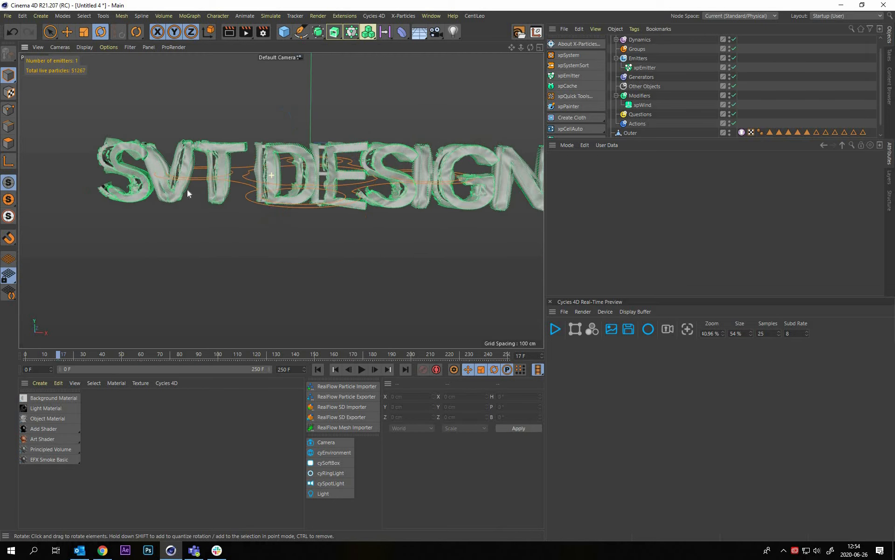
{"action": "left_click_drag", "start_coordinate": [187, 190], "coordinate": [370, 221], "text": "alt"}
{"action": "middle_click_drag", "start_coordinate": [110, 189], "coordinate": [222, 204], "text": "alt"}
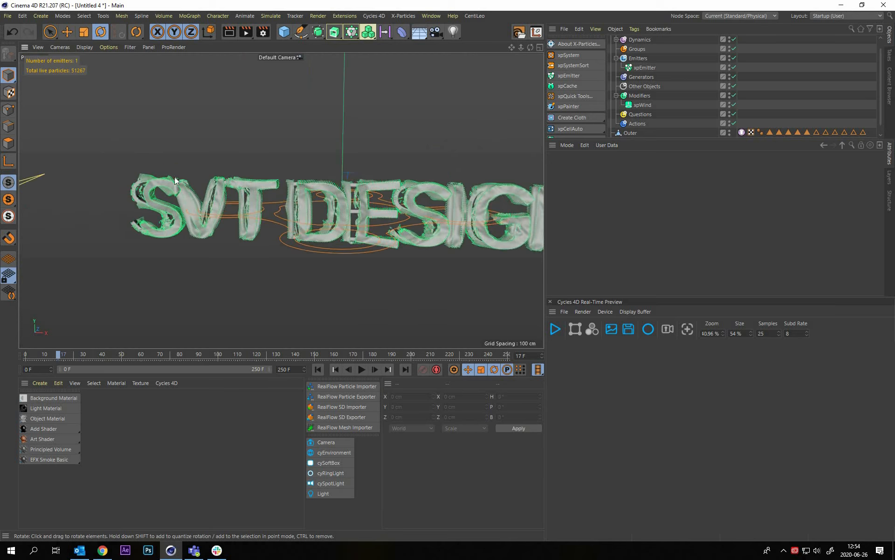
{"action": "left_click_drag", "start_coordinate": [179, 181], "coordinate": [183, 219], "text": "alt"}
{"action": "right_click_drag", "start_coordinate": [184, 169], "coordinate": [527, 140], "text": "alt"}
{"action": "left_click_drag", "start_coordinate": [224, 228], "coordinate": [318, 209], "text": "alt"}
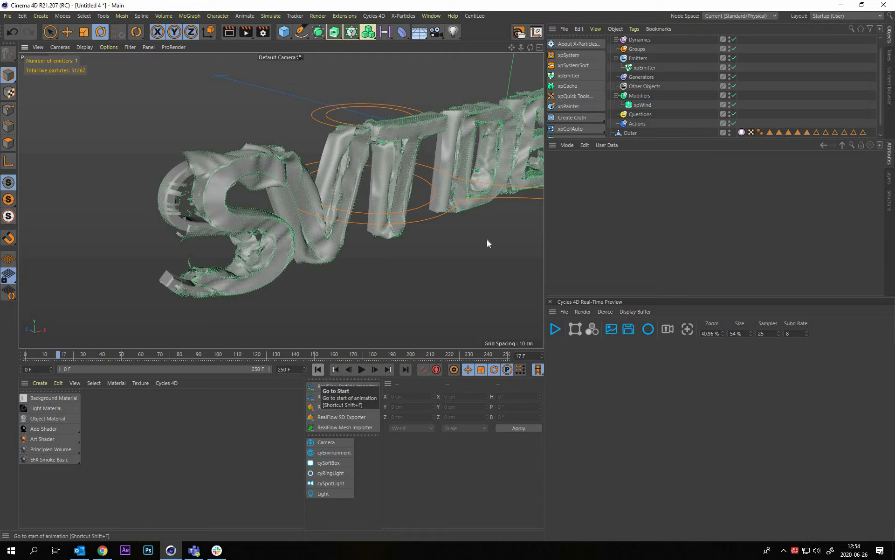
Return to the first frame and add a Box Field to the xpWind modifier's falloff
{"action": "left_click", "coordinate": [318, 370]}
{"action": "left_click_drag", "start_coordinate": [286, 216], "coordinate": [212, 225], "text": "alt"}
{"action": "right_click_drag", "start_coordinate": [272, 227], "coordinate": [286, 274], "text": "alt"}
{"action": "middle_click_drag", "start_coordinate": [286, 275], "coordinate": [343, 263], "text": "alt"}
{"action": "left_click_drag", "start_coordinate": [275, 216], "coordinate": [275, 257], "text": "alt"}
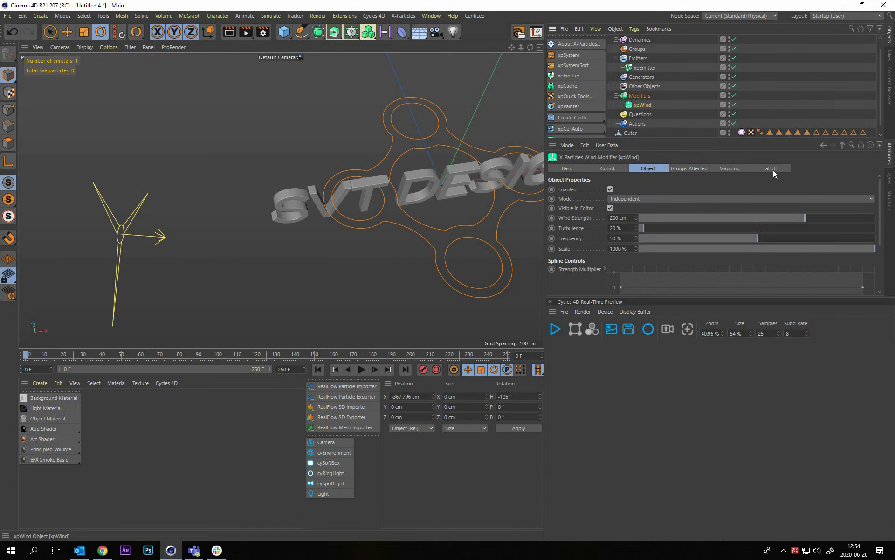
{"action": "left_click", "coordinate": [774, 170]}
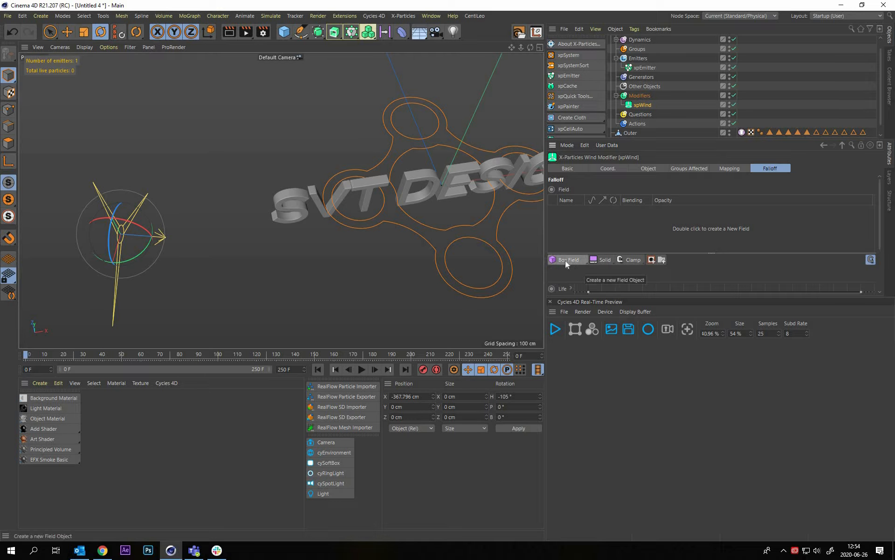
{"action": "left_click", "coordinate": [565, 260]}
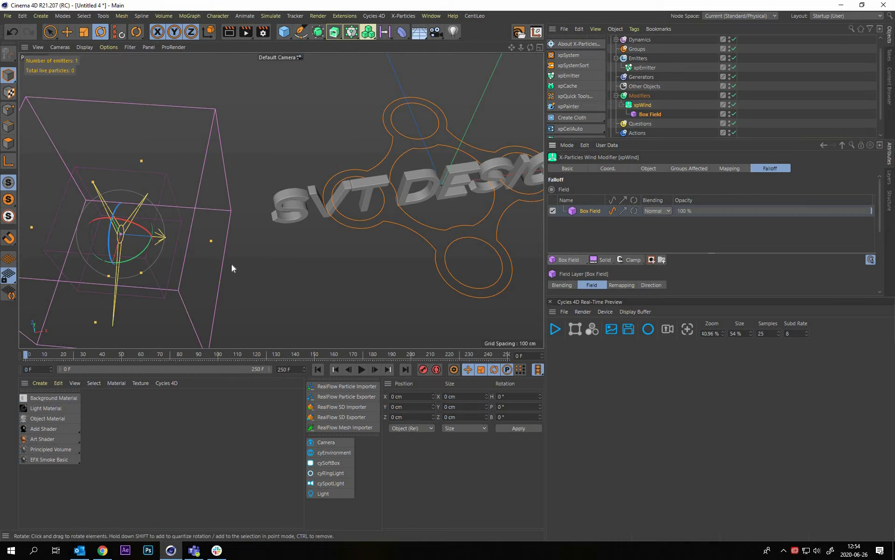
{"action": "left_click_drag", "start_coordinate": [231, 264], "coordinate": [281, 200], "text": "alt"}
Stretch the Box Field's Z size to about 224 cm so it reaches the letter S
{"action": "left_click", "coordinate": [653, 116]}
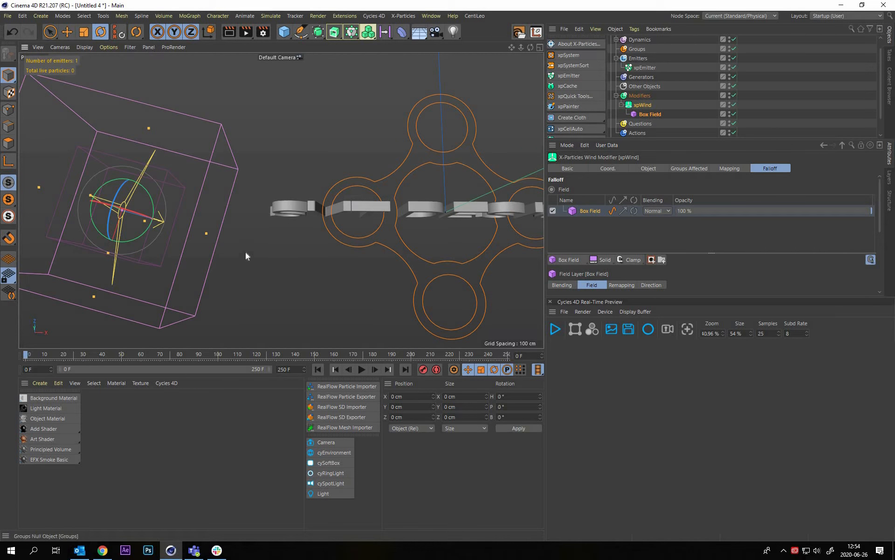
{"action": "mouse_move", "coordinate": [196, 210]}
{"action": "middle_mouse_down", "text": "alt"}
{"action": "mouse_move", "coordinate": [217, 213]}
{"action": "mouse_move", "coordinate": [196, 210]}
{"action": "middle_mouse_up", "text": "alt"}
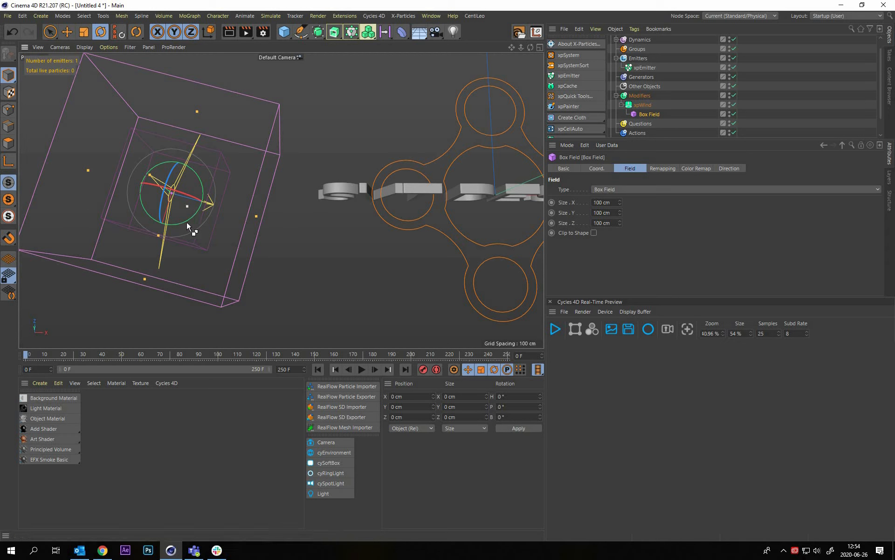
{"action": "left_click_drag", "start_coordinate": [187, 206], "coordinate": [242, 208]}
{"action": "key", "text": "ctrl+z"}
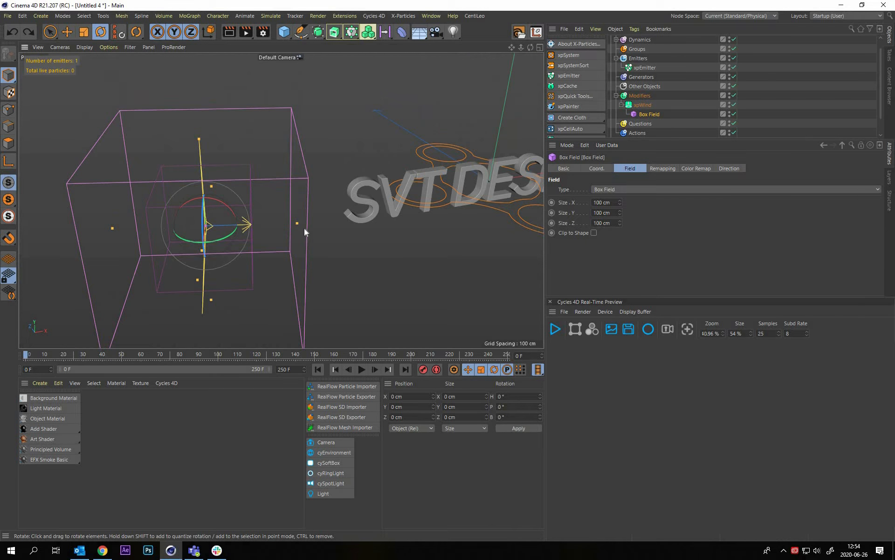
{"action": "left_click_drag", "start_coordinate": [297, 224], "coordinate": [409, 220]}
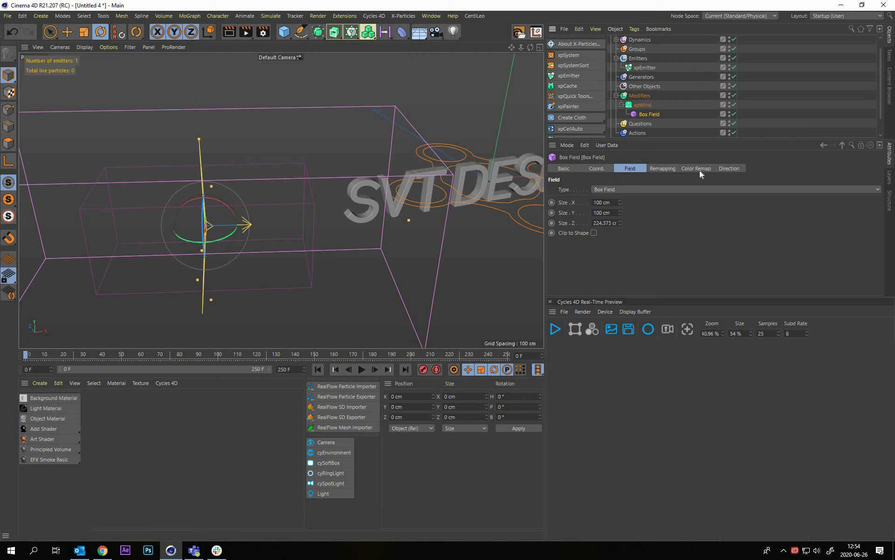
Raise the Box Field's remapping Inner Offset to 93 %
{"action": "left_click", "coordinate": [663, 168]}
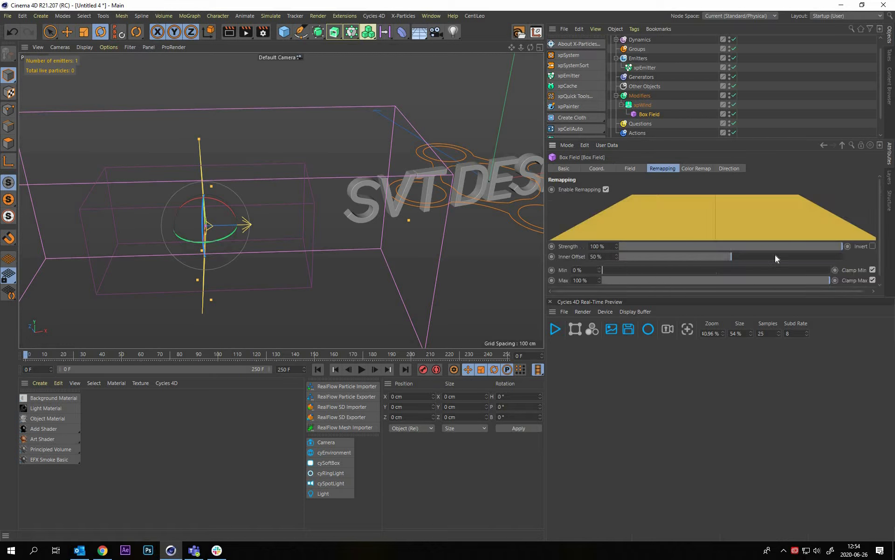
{"action": "left_click_drag", "start_coordinate": [820, 254], "coordinate": [825, 253]}
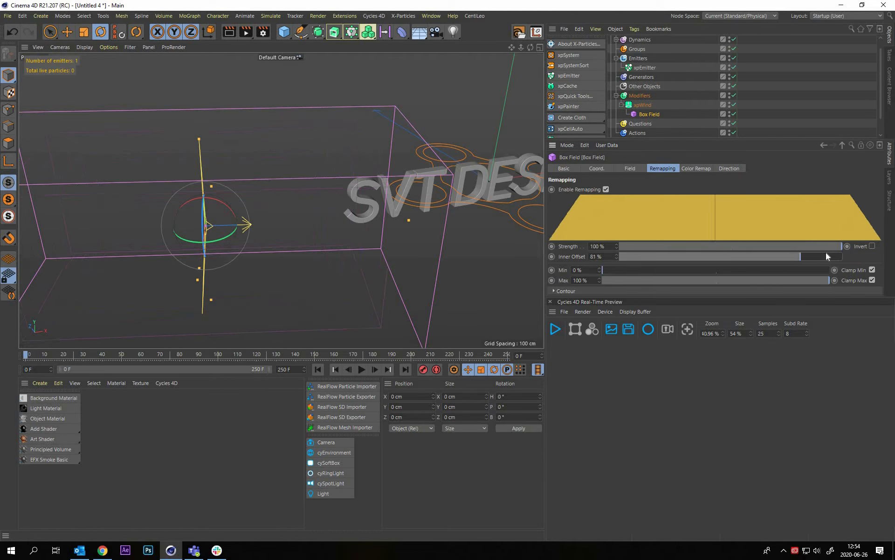
{"action": "left_click_drag", "start_coordinate": [349, 217], "coordinate": [648, 112], "text": "alt"}
{"action": "left_click", "coordinate": [218, 223]}
{"action": "key", "text": "ctrl+z"}
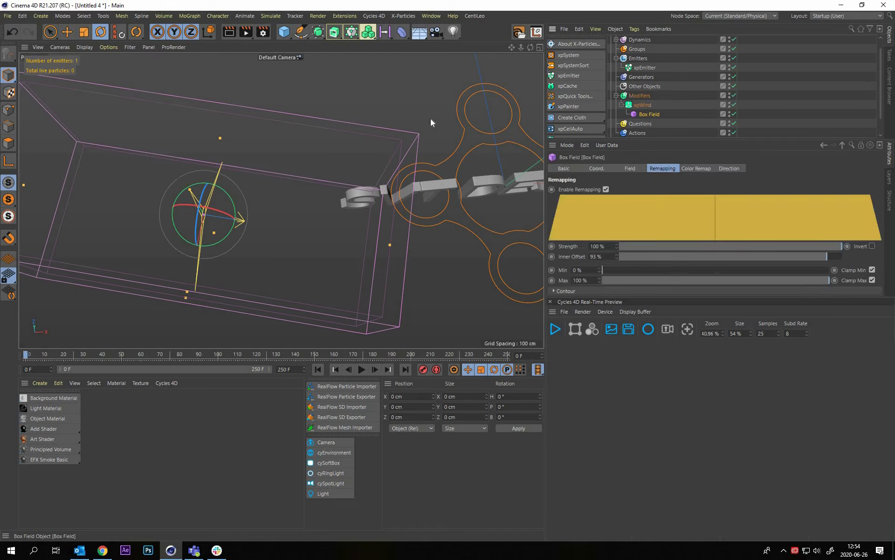
Rotate the Box Field's heading to about 14° in the Top view, roughly in line with the text
{"action": "key", "text": "r"}
{"action": "middle_click", "coordinate": [308, 179]}
{"action": "middle_click", "coordinate": [381, 133]}
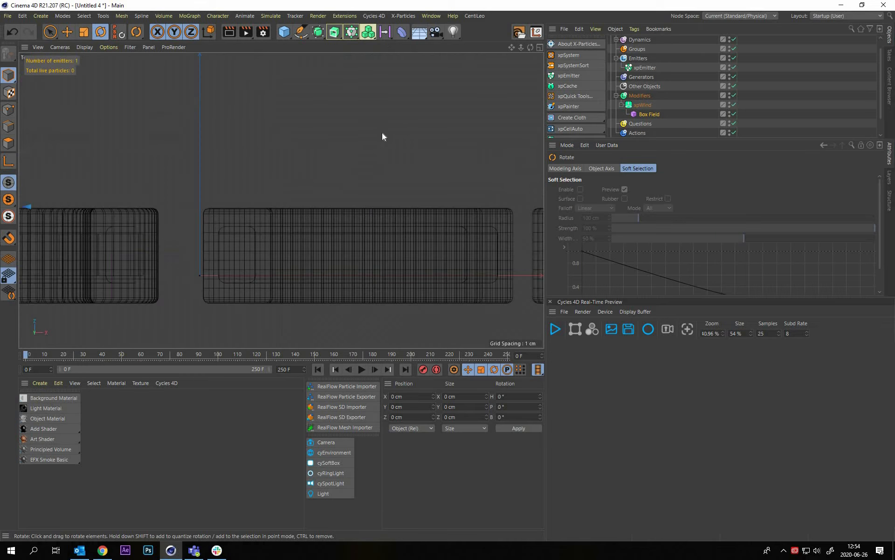
{"action": "right_click_drag", "start_coordinate": [375, 164], "coordinate": [344, 153], "text": "alt"}
{"action": "scroll", "coordinate": [337, 163], "scroll_direction": "up", "scroll_amount": 6}
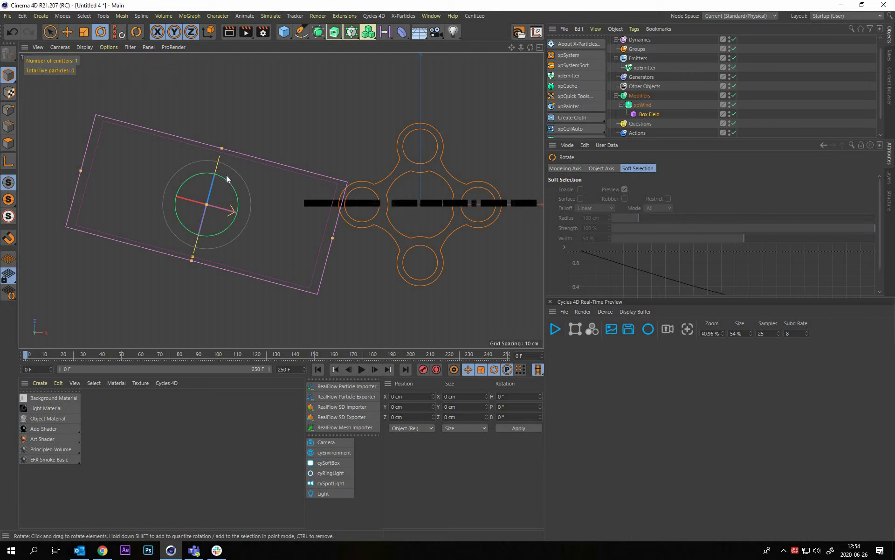
{"action": "left_click_drag", "start_coordinate": [228, 178], "coordinate": [254, 189]}
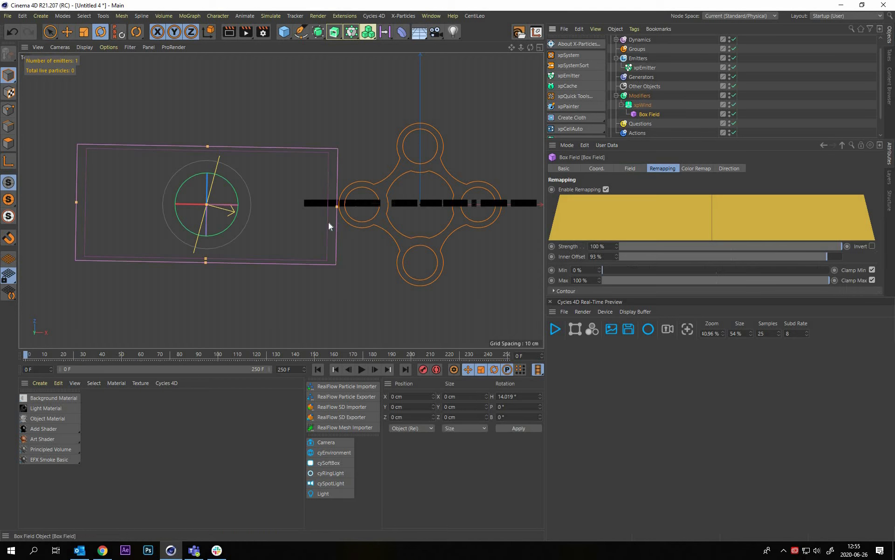
Position the Box Field beside the letter S at about X 17.5 cm, Z -70 cm, and keyframe its position at frame 0
{"action": "key", "text": "e"}
{"action": "left_click_drag", "start_coordinate": [265, 204], "coordinate": [447, 207]}
{"action": "middle_click_drag", "start_coordinate": [446, 207], "coordinate": [316, 240], "text": "alt"}
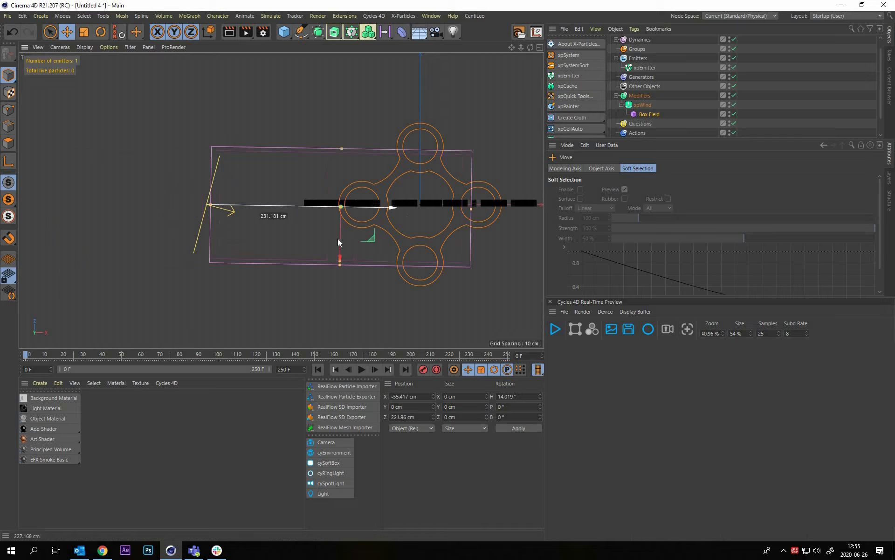
{"action": "left_click_drag", "start_coordinate": [343, 248], "coordinate": [420, 243]}
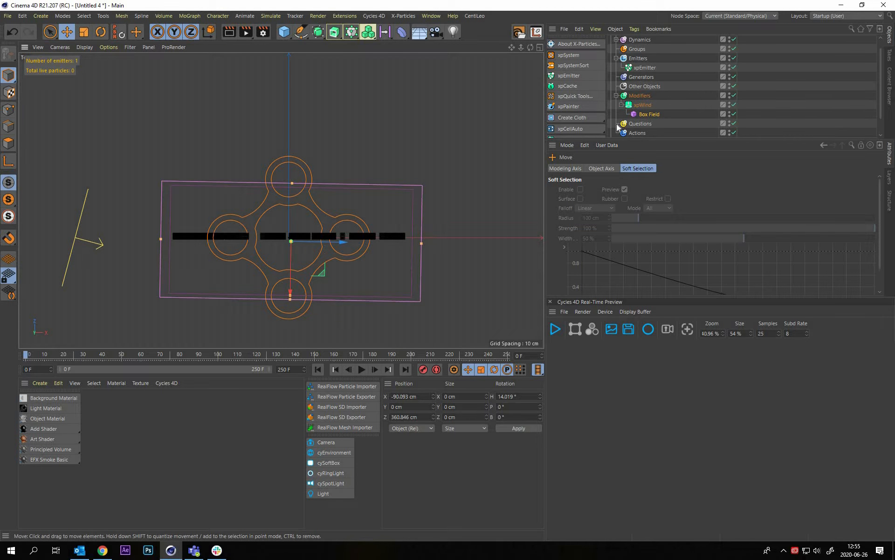
{"action": "left_click", "coordinate": [340, 243]}
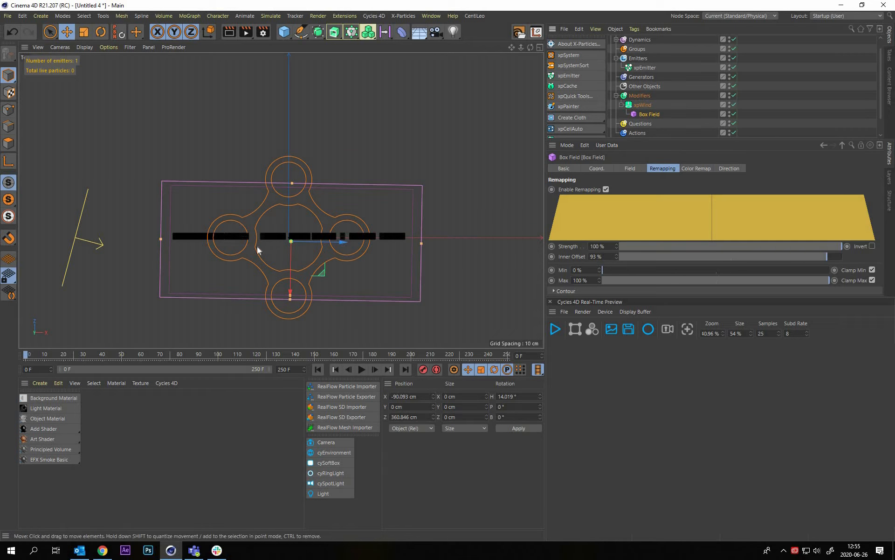
{"action": "left_click_drag", "start_coordinate": [343, 242], "coordinate": [90, 243]}
{"action": "left_click_drag", "start_coordinate": [648, 114], "coordinate": [609, 168]}
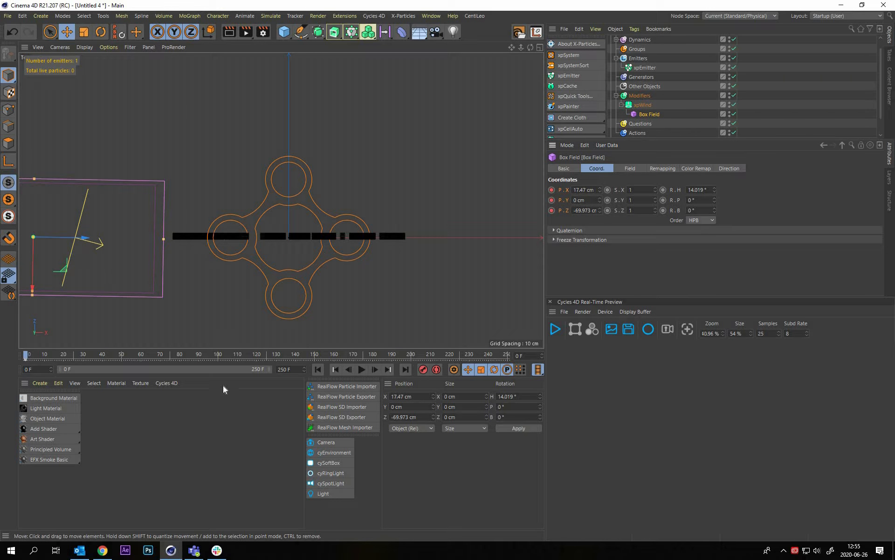
Disable the xpEmitter and keyframe the Box Field over the whole text at frame 150, at about X -89 cm, Z 358 cm
{"action": "left_click", "coordinate": [646, 68]}
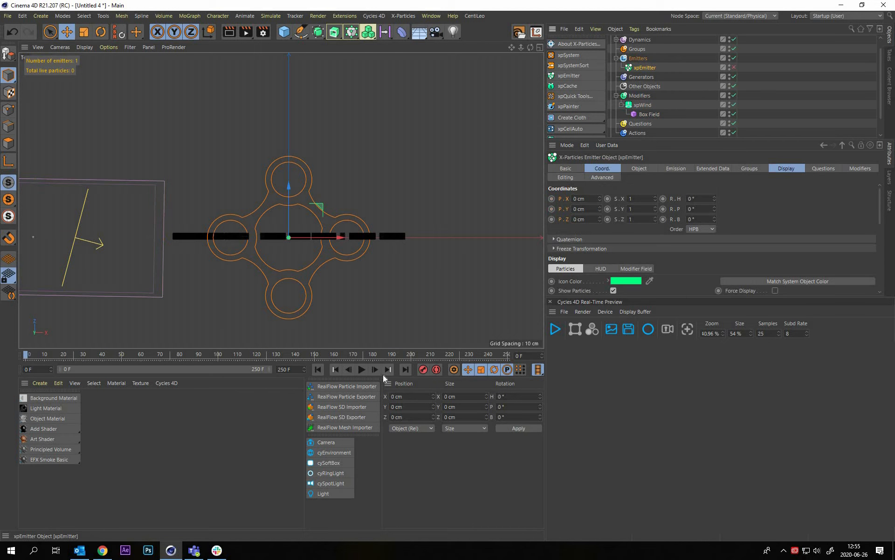
{"action": "left_click", "coordinate": [404, 370]}
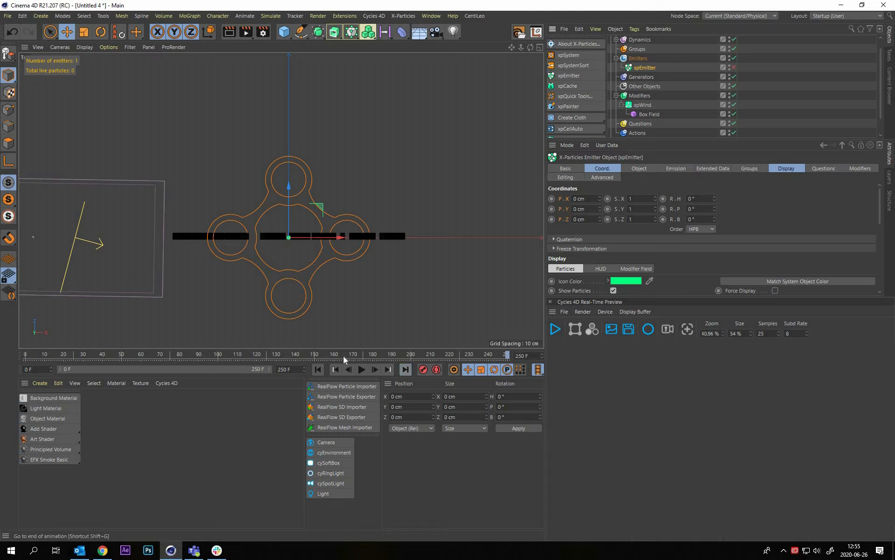
{"action": "mouse_move", "coordinate": [314, 356]}
{"action": "left_mouse_down"}
{"action": "mouse_move", "coordinate": [279, 356]}
{"action": "mouse_move", "coordinate": [297, 356]}
{"action": "left_mouse_up"}
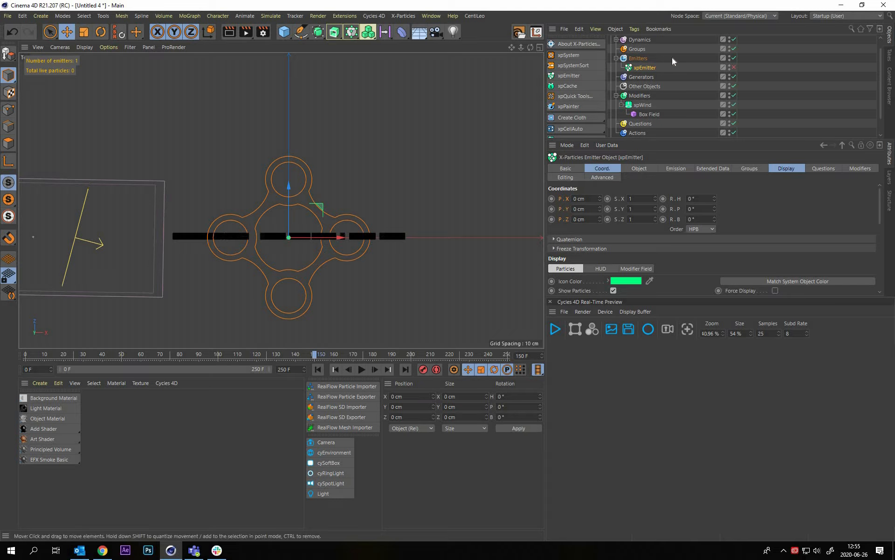
{"action": "scroll", "coordinate": [816, 99], "scroll_direction": "down", "scroll_amount": 2}
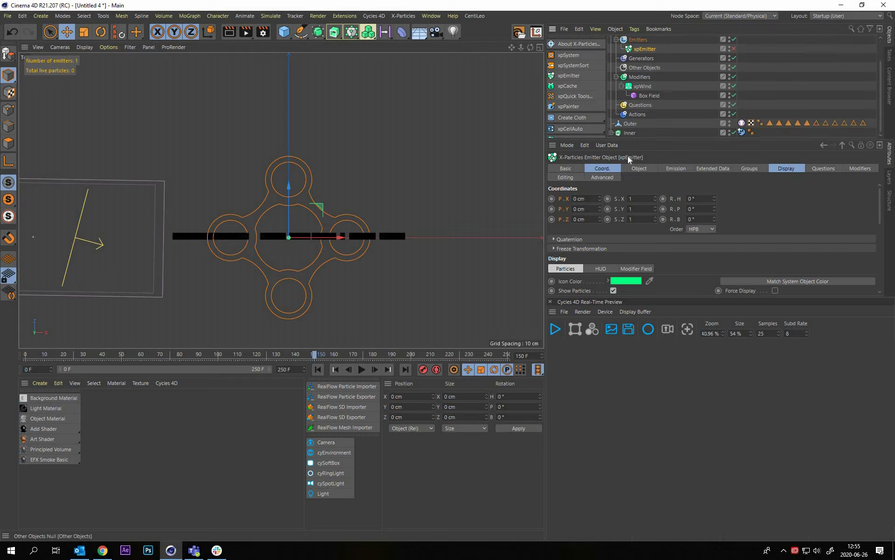
{"action": "left_click", "coordinate": [76, 238]}
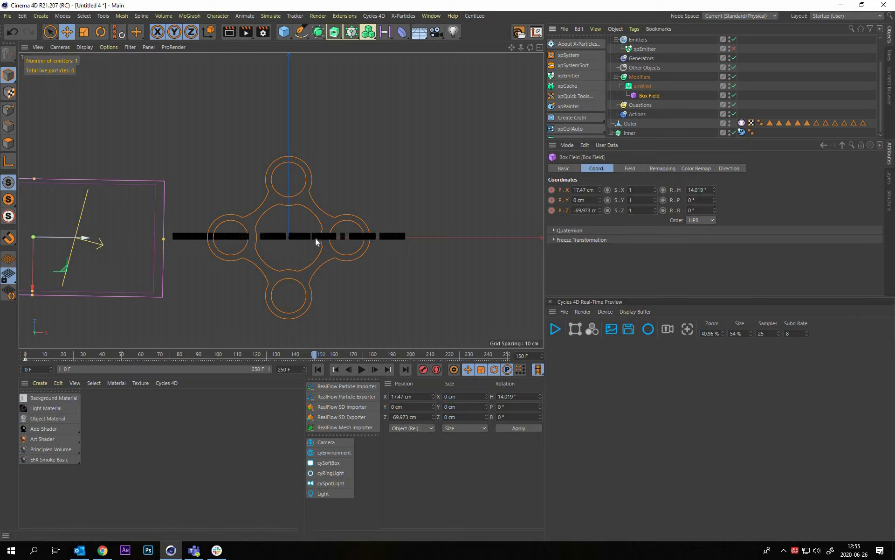
{"action": "left_click_drag", "start_coordinate": [338, 240], "coordinate": [345, 242]}
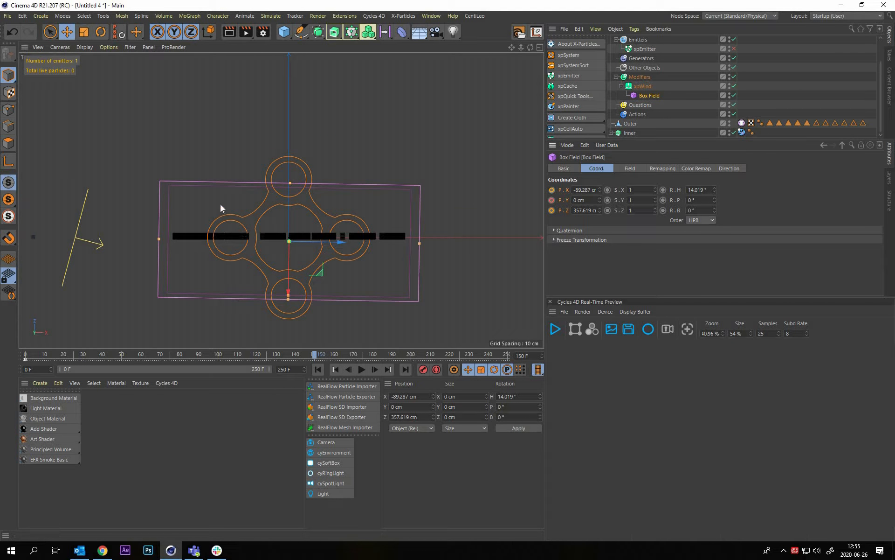
Preview the Box Field's animation across the letters from the first frame in the perspective view
{"action": "middle_click", "coordinate": [175, 107]}
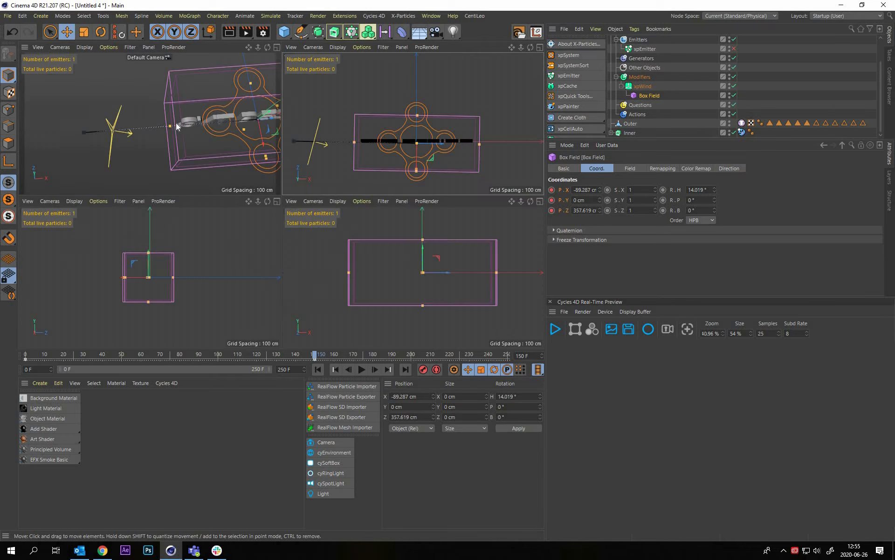
{"action": "middle_click", "coordinate": [228, 190]}
{"action": "left_click", "coordinate": [788, 84]}
{"action": "left_click_drag", "start_coordinate": [434, 256], "coordinate": [430, 201], "text": "alt"}
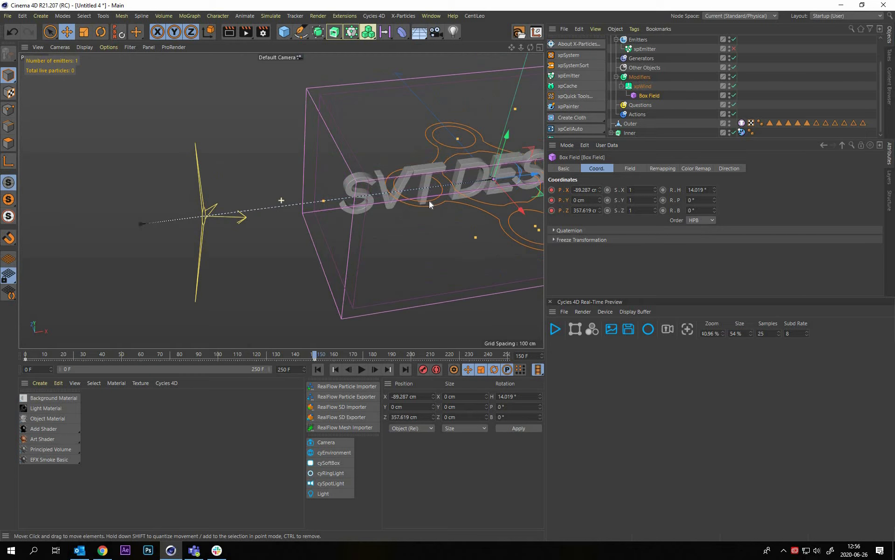
{"action": "middle_click_drag", "start_coordinate": [429, 200], "coordinate": [298, 176], "text": "alt"}
{"action": "left_click_drag", "start_coordinate": [390, 153], "coordinate": [320, 370], "text": "alt"}
{"action": "left_click", "coordinate": [361, 369]}
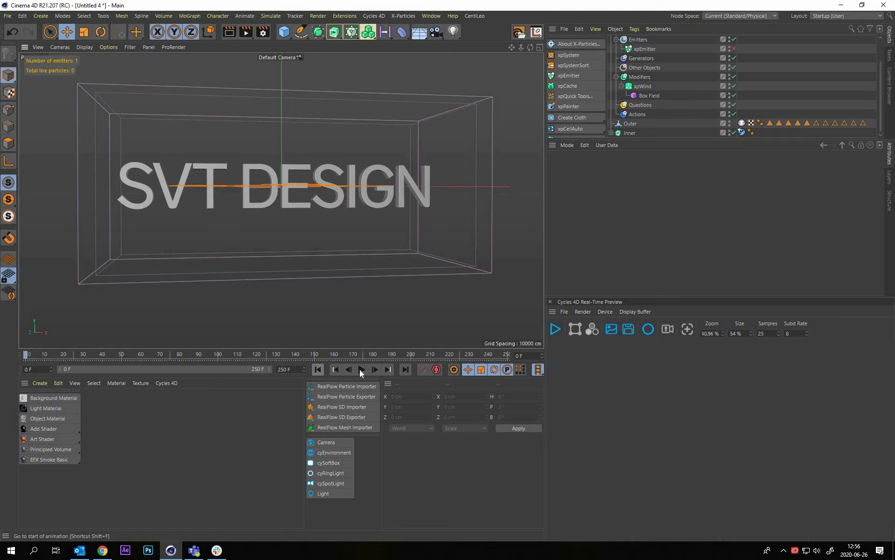
{"action": "left_click", "coordinate": [361, 369]}
Re-enable the xpEmitter and return to the first frame
{"action": "scroll", "coordinate": [674, 83], "scroll_direction": "up", "scroll_amount": 3}
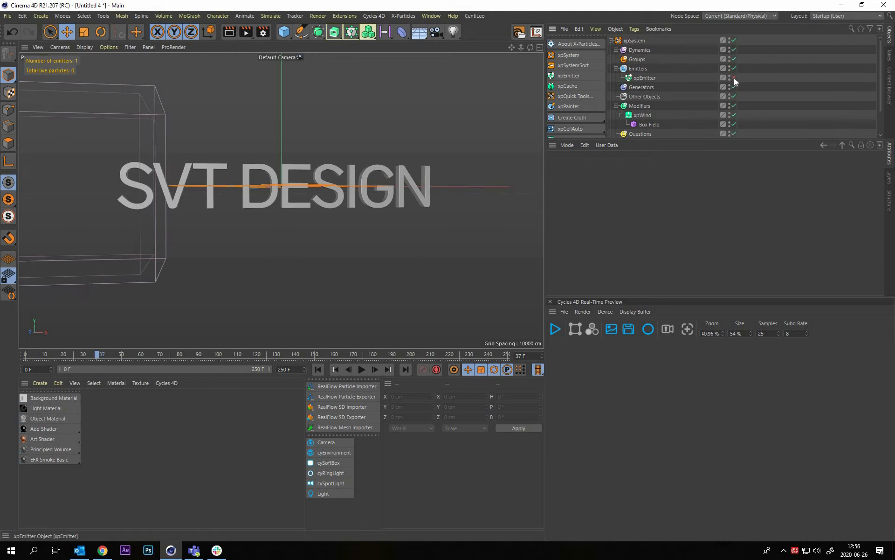
{"action": "left_click", "coordinate": [734, 78]}
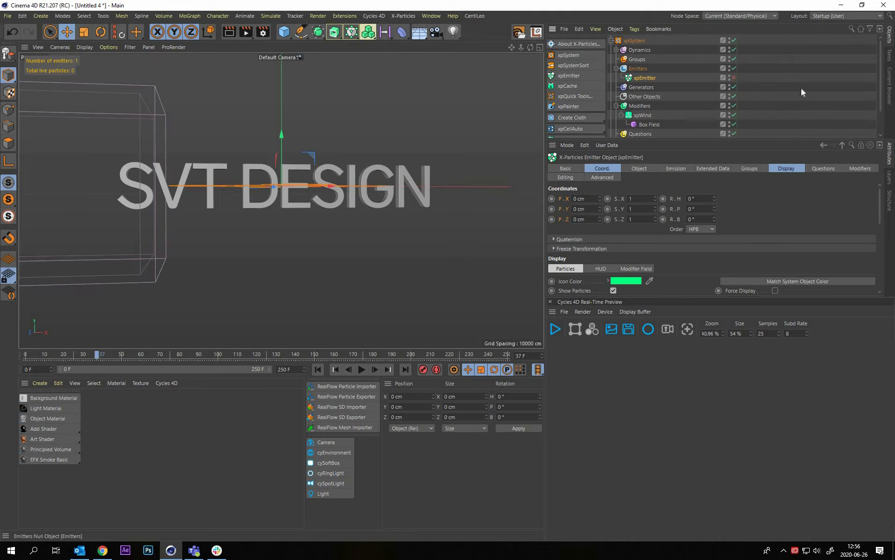
{"action": "left_click", "coordinate": [318, 370]}
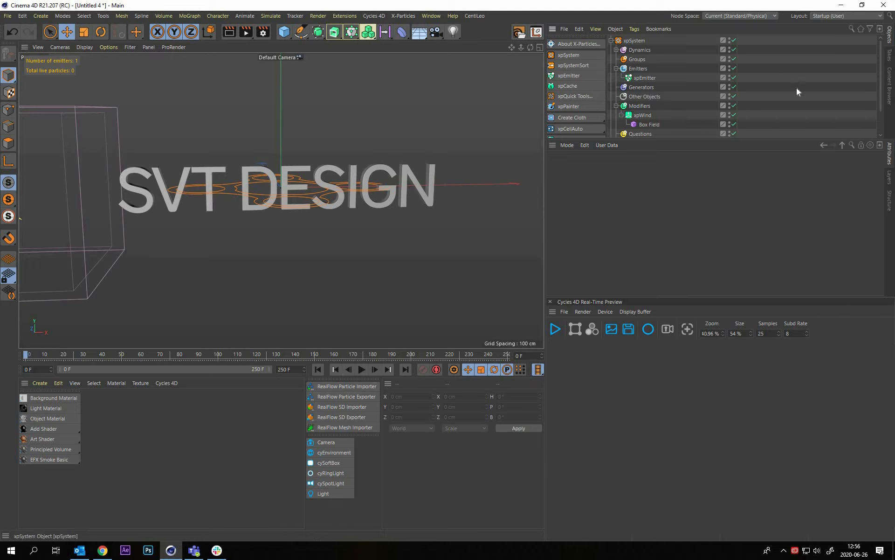
Turn off the xpSystem's icon in the viewport
{"action": "left_click", "coordinate": [634, 40]}
{"action": "scroll", "coordinate": [785, 75], "scroll_direction": "down", "scroll_amount": 2}
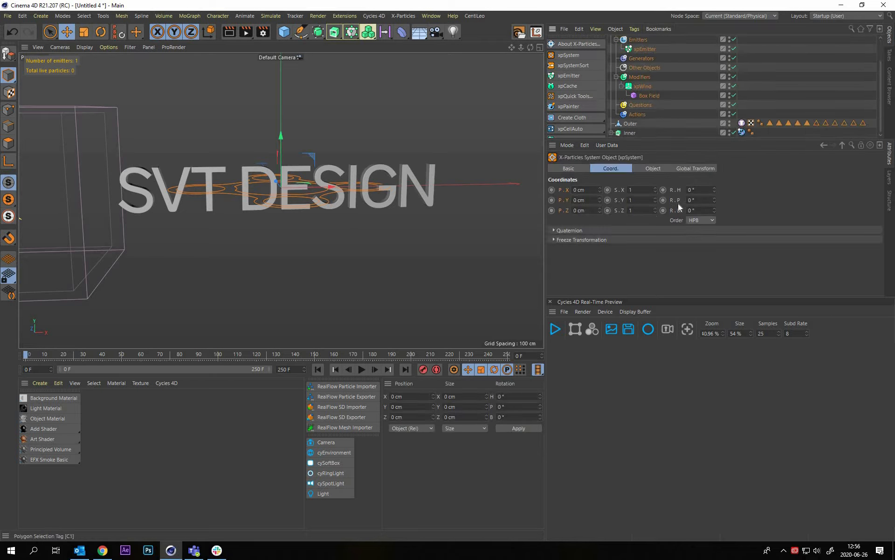
{"action": "left_click", "coordinate": [653, 168]}
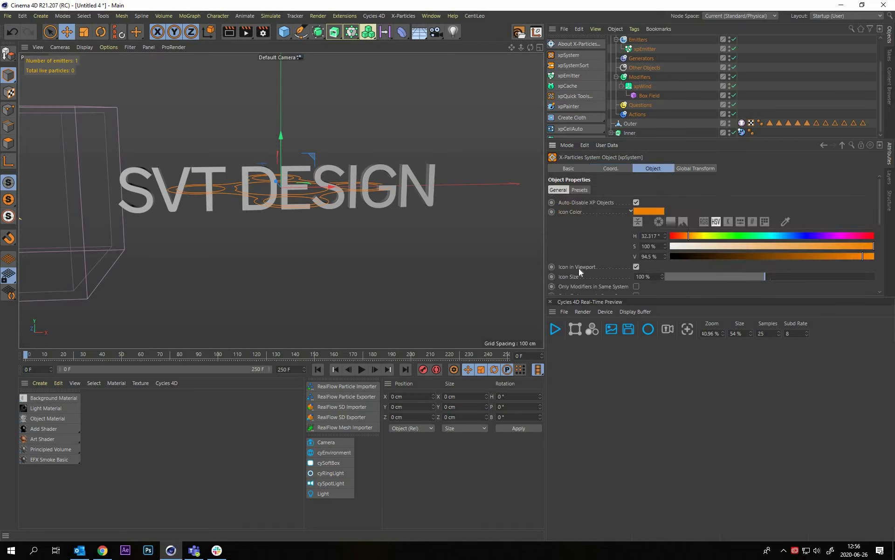
{"action": "left_click", "coordinate": [265, 317]}
Play the simulation from the first frame to frame 49, pausing on the way to examine the letter S up close
{"action": "left_click", "coordinate": [322, 366]}
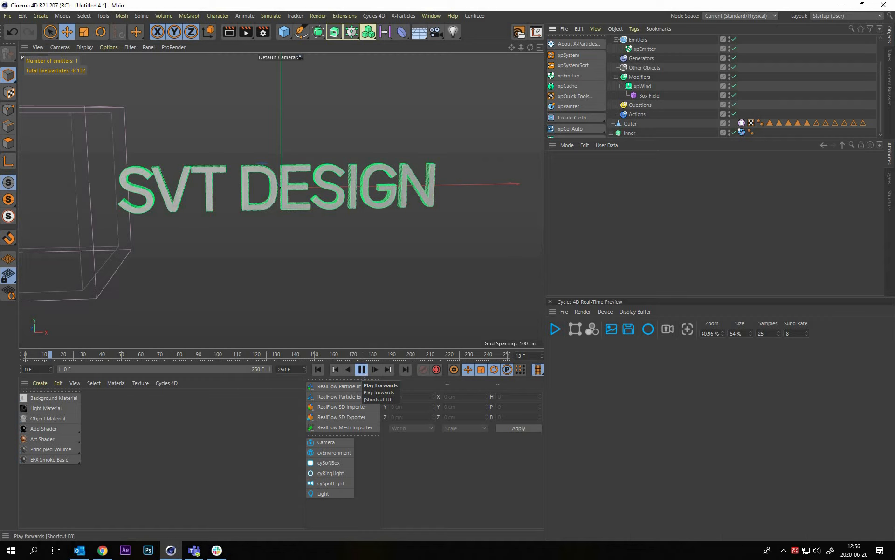
{"action": "key", "text": "alt+Tab"}
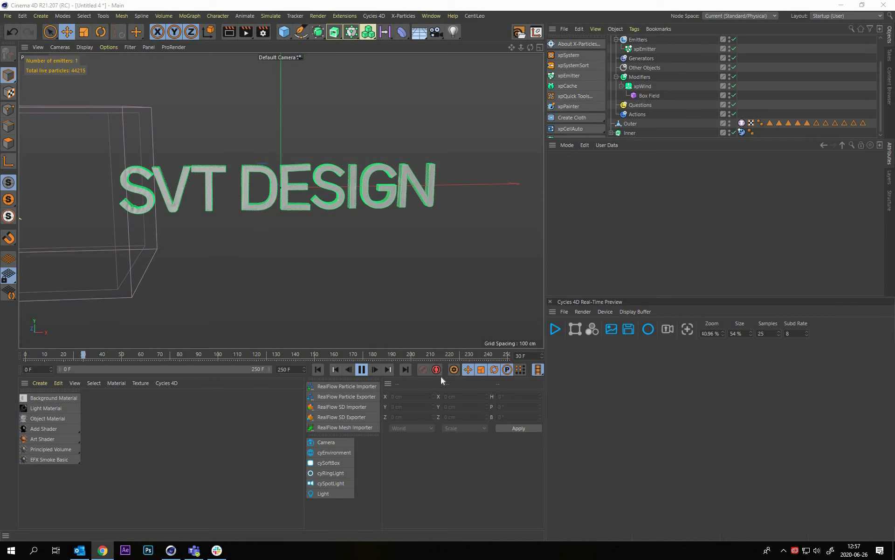
{"action": "left_click", "coordinate": [362, 369]}
{"action": "right_click_drag", "start_coordinate": [92, 146], "coordinate": [156, 198], "text": "alt"}
{"action": "middle_click_drag", "start_coordinate": [163, 233], "coordinate": [106, 217], "text": "alt"}
{"action": "left_click_drag", "start_coordinate": [106, 217], "coordinate": [150, 161], "text": "alt"}
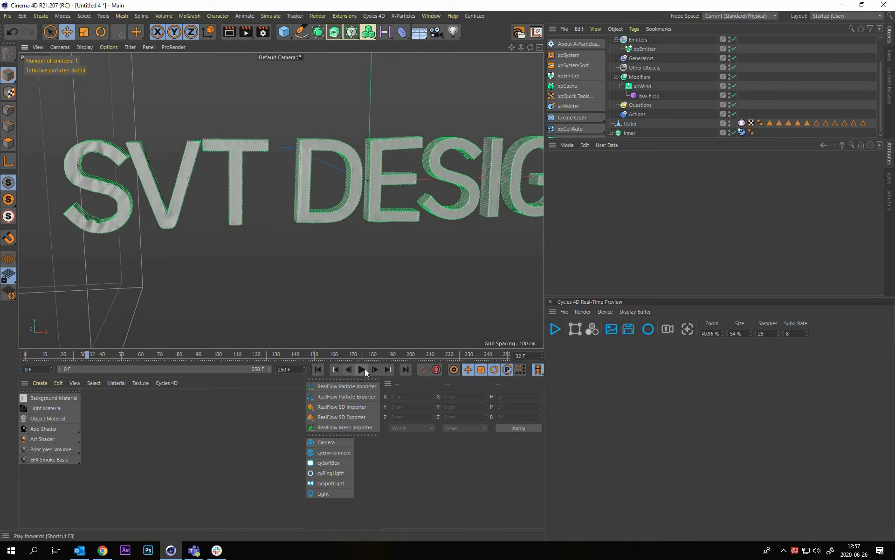
{"action": "left_click", "coordinate": [362, 369]}
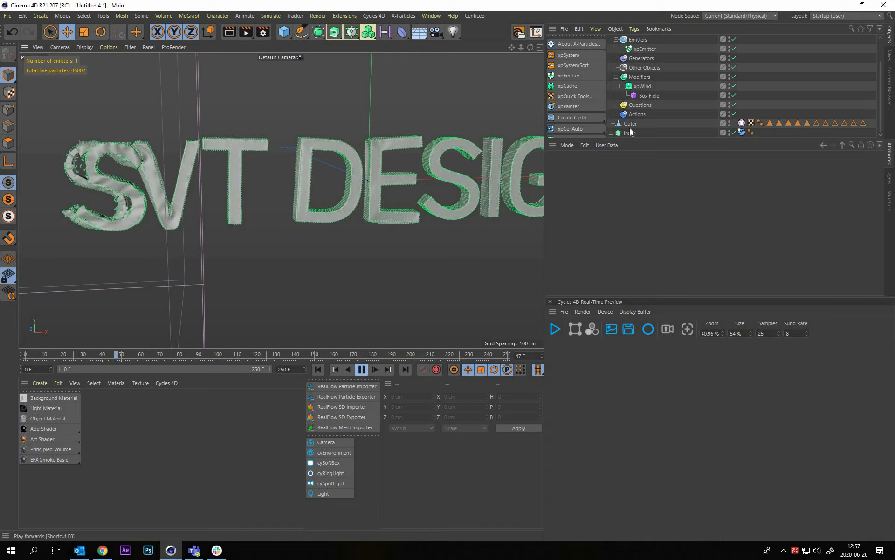
{"action": "key", "text": "Escape"}
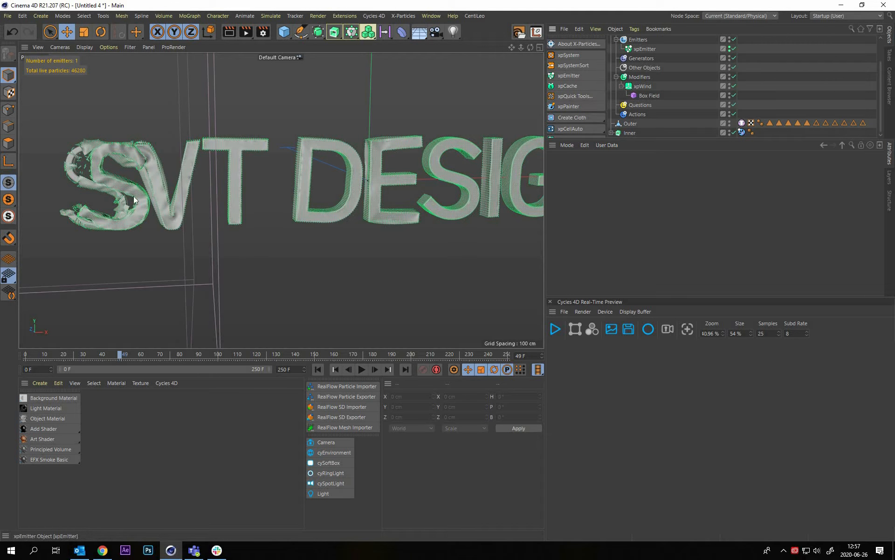
Hide the xpEmitter's particles in the viewport, examine the cloth on the letter S up close, and resume the simulation from frame 49
{"action": "left_click_drag", "start_coordinate": [98, 175], "coordinate": [207, 107], "text": "alt"}
{"action": "scroll", "coordinate": [114, 163], "scroll_direction": "up", "scroll_amount": 3}
{"action": "left_click_drag", "start_coordinate": [155, 167], "coordinate": [339, 371], "text": "alt"}
{"action": "left_click", "coordinate": [363, 369]}
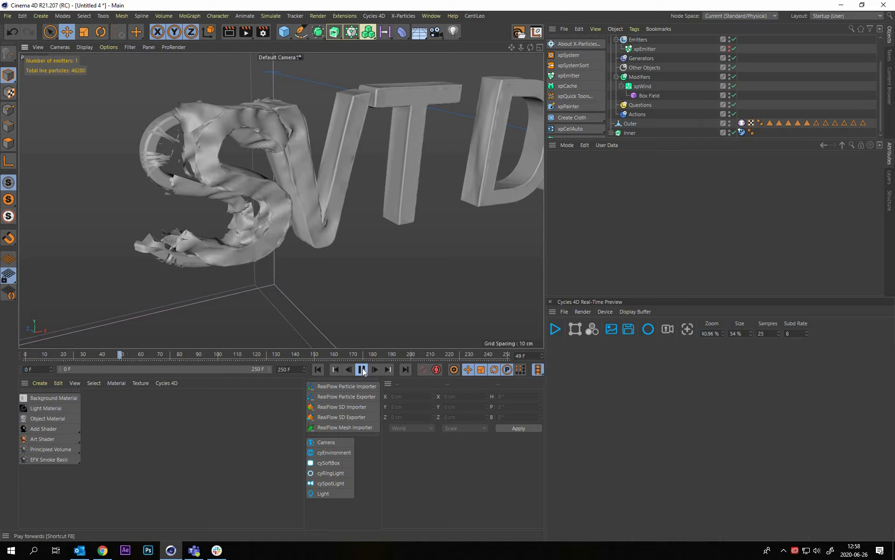
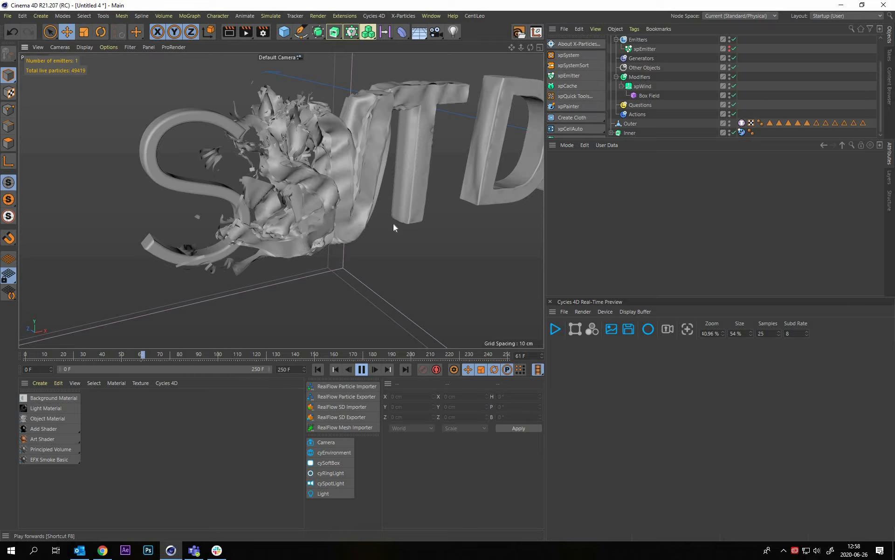
Return to the first frame and lower the Tearing Strength of Outer's xpCloth tag to about 1.09
{"action": "left_click_drag", "start_coordinate": [288, 204], "coordinate": [321, 373], "text": "alt"}
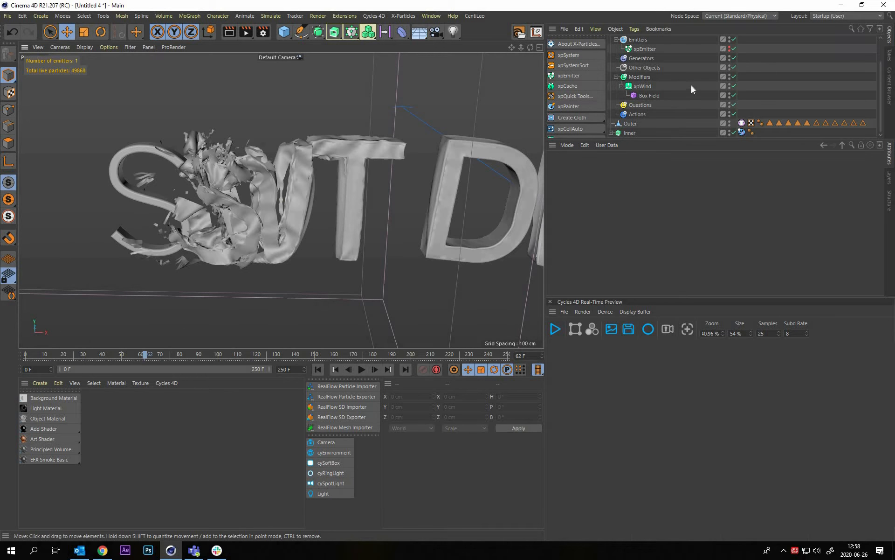
{"action": "key", "text": "shift+f"}
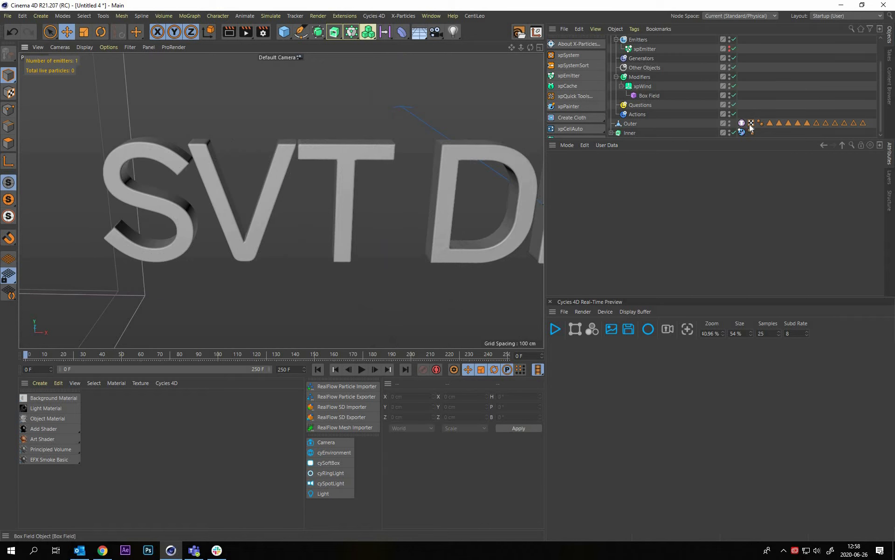
{"action": "left_click", "coordinate": [742, 123]}
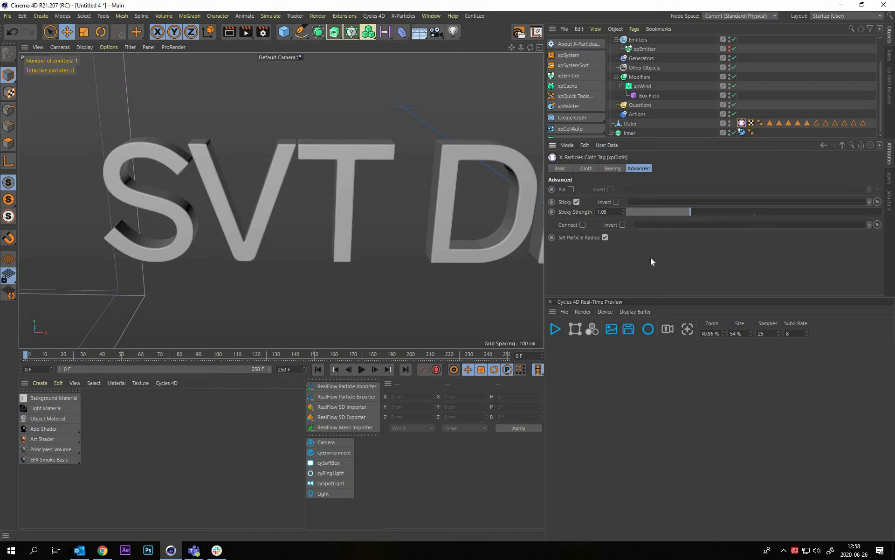
{"action": "scroll", "coordinate": [650, 257], "scroll_direction": "up", "scroll_amount": 5}
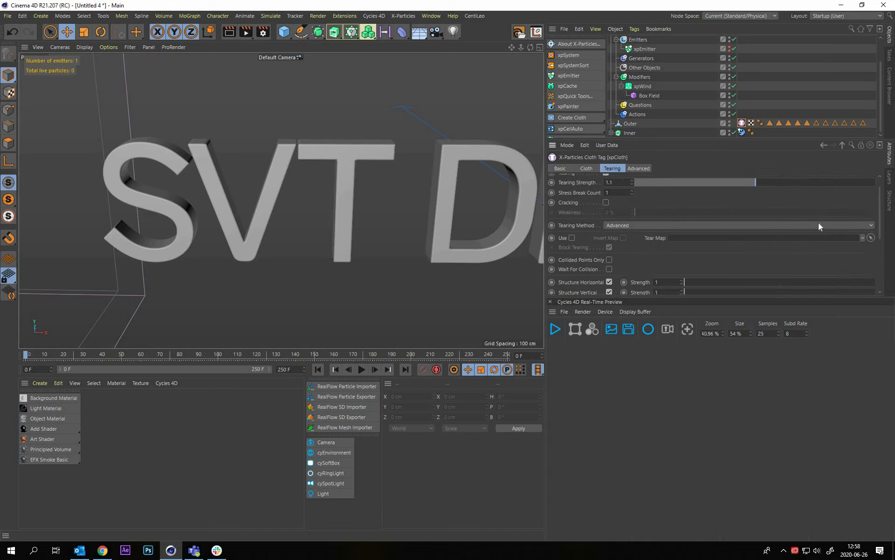
{"action": "scroll", "coordinate": [755, 201], "scroll_direction": "up", "scroll_amount": 1}
{"action": "left_click_drag", "start_coordinate": [748, 202], "coordinate": [744, 201]}
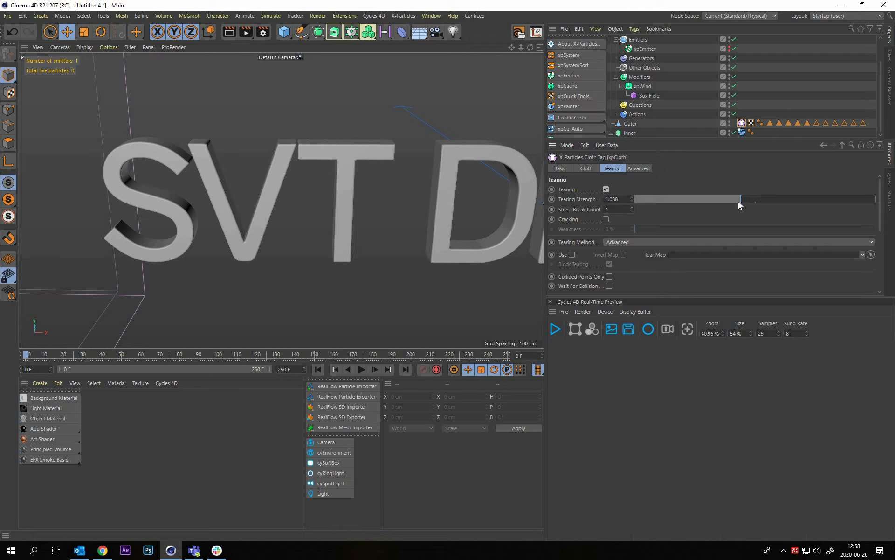
{"action": "left_click_drag", "start_coordinate": [737, 202], "coordinate": [737, 202]}
Lower the Sticky Strength of Outer's xpCloth tag to 1.04 and deselect the tag
{"action": "left_click", "coordinate": [639, 168]}
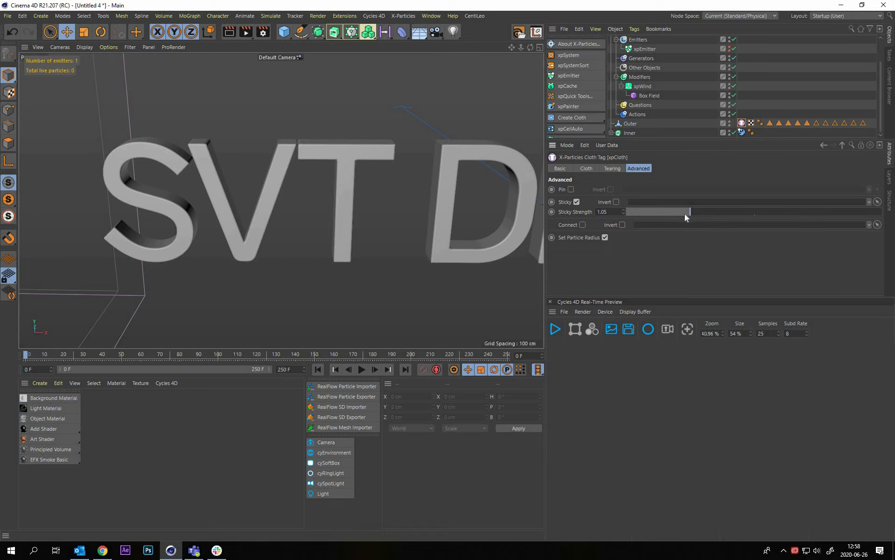
{"action": "left_click_drag", "start_coordinate": [680, 215], "coordinate": [678, 213]}
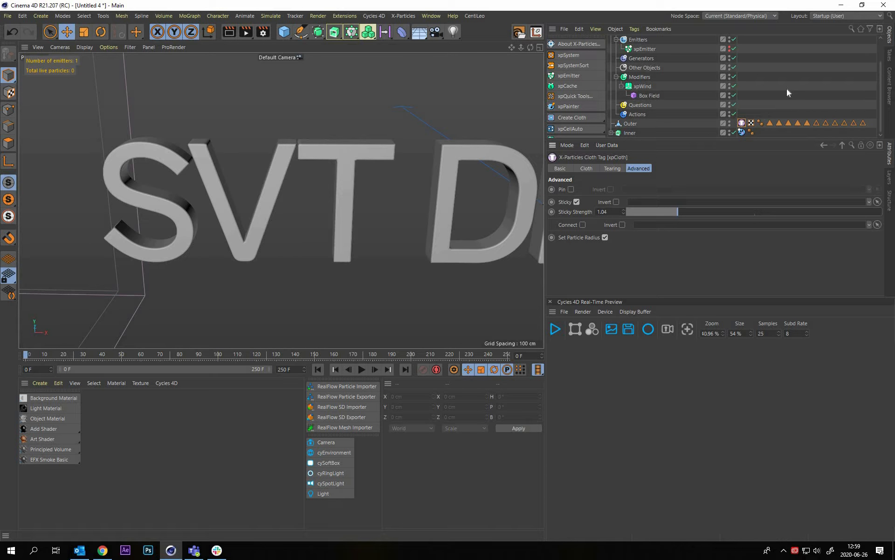
{"action": "left_click", "coordinate": [243, 238]}
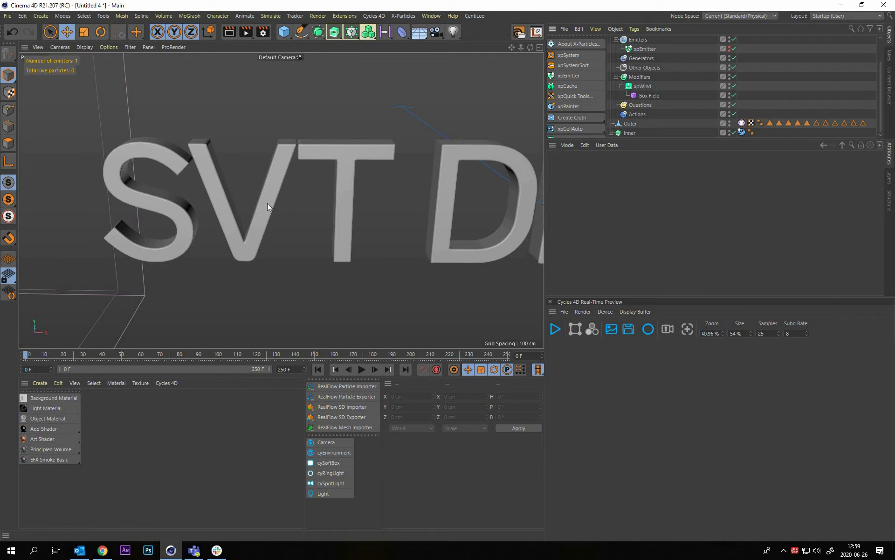
Add a cyEnvironment object and start the Cycles 4D real-time preview, framed on the letters SVT
{"action": "left_click_drag", "start_coordinate": [261, 229], "coordinate": [251, 242], "text": "alt"}
{"action": "right_click_drag", "start_coordinate": [250, 242], "coordinate": [55, 525], "text": "alt"}
{"action": "left_click_drag", "start_coordinate": [54, 526], "coordinate": [51, 442], "text": "alt"}
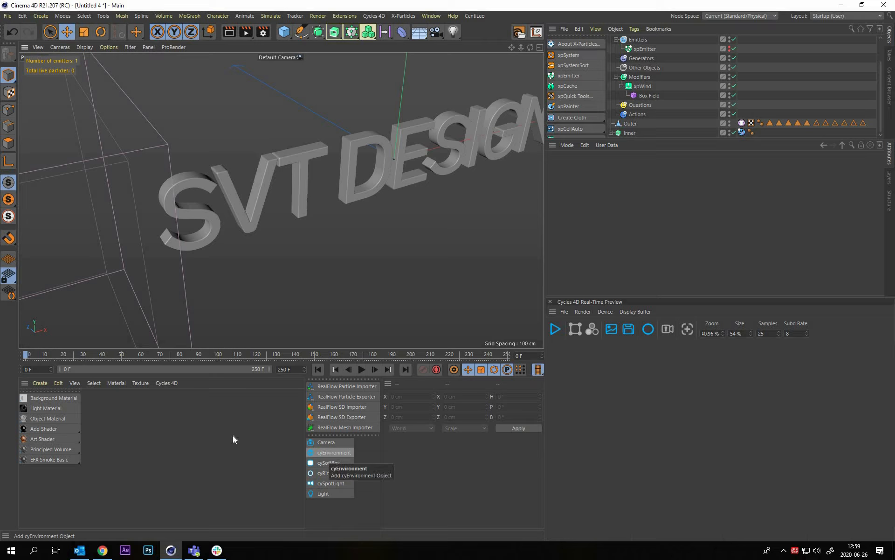
{"action": "left_click", "coordinate": [334, 453]}
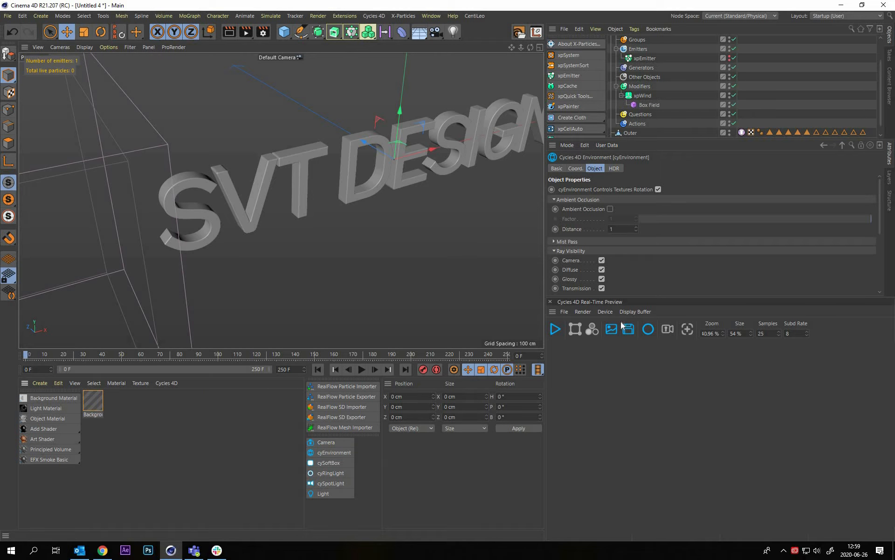
{"action": "left_click", "coordinate": [556, 329]}
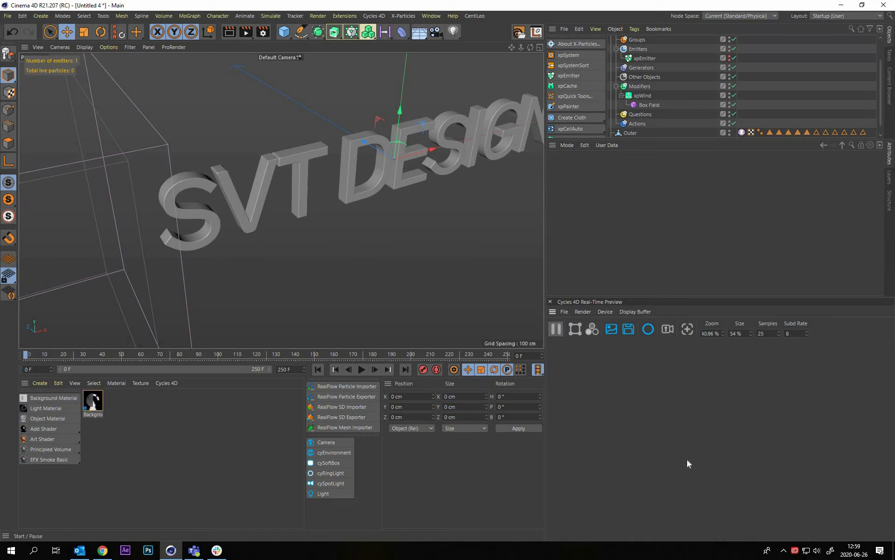
{"action": "left_click_drag", "start_coordinate": [256, 192], "coordinate": [266, 150], "text": "alt"}
{"action": "scroll", "coordinate": [270, 164], "scroll_direction": "up", "scroll_amount": 3}
{"action": "scroll", "coordinate": [231, 241], "scroll_direction": "up", "scroll_amount": 5}
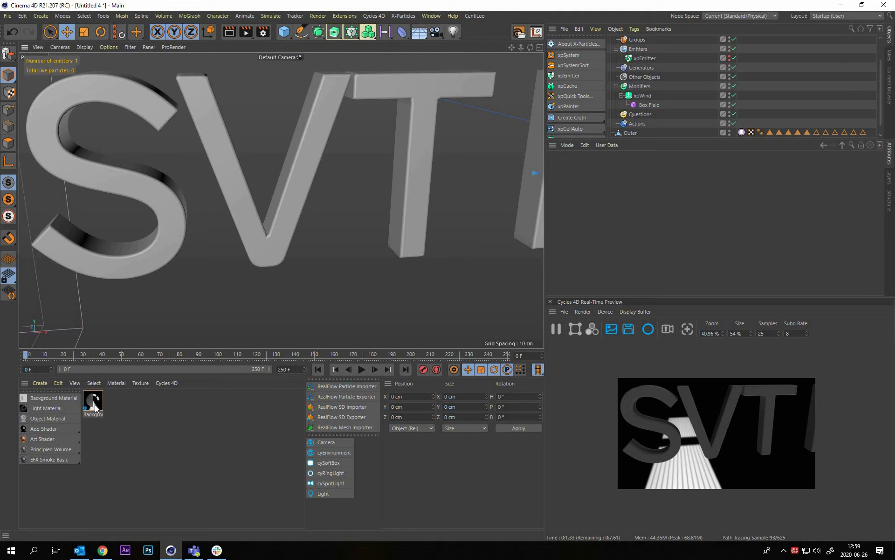
Open the background material's node graph and select its Studio_01 image texture node, with the texture path setting accessible
{"action": "left_click", "coordinate": [94, 404]}
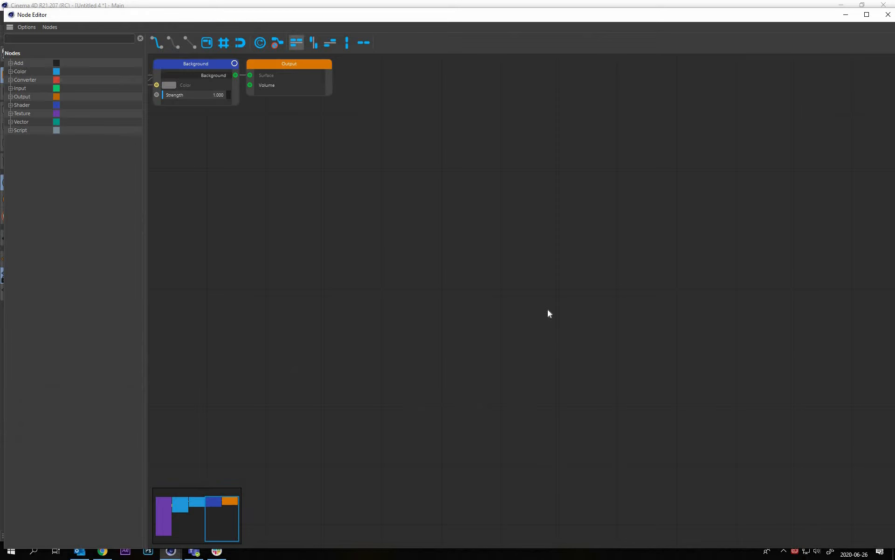
{"action": "middle_click_drag", "start_coordinate": [159, 140], "coordinate": [428, 286]}
{"action": "left_click_drag", "start_coordinate": [269, 236], "coordinate": [250, 231]}
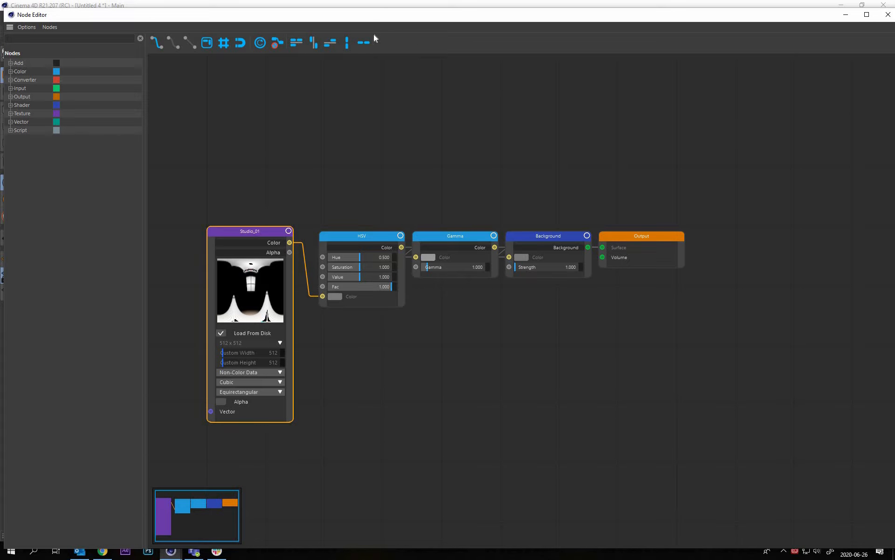
{"action": "left_click_drag", "start_coordinate": [381, 18], "coordinate": [372, 18]}
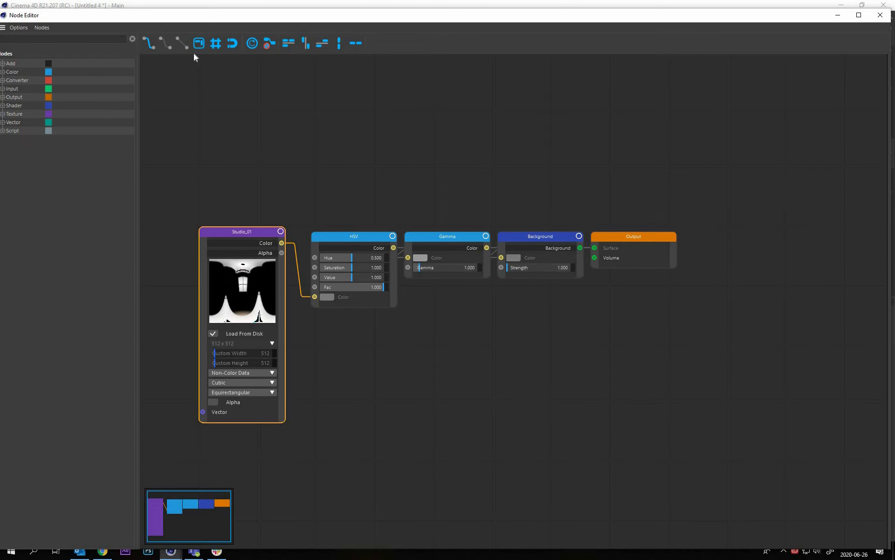
{"action": "left_click_drag", "start_coordinate": [194, 54], "coordinate": [208, 56]}
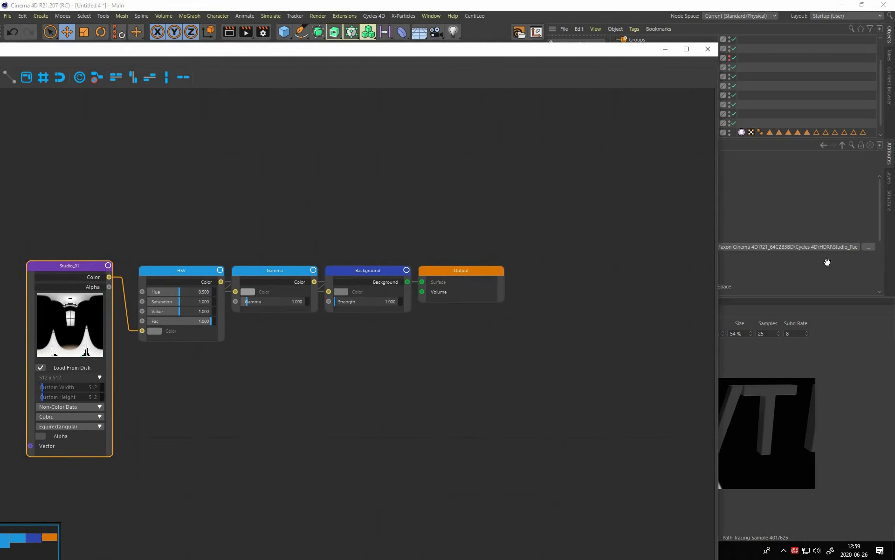
Start replacing the node's texture file and browse to the Google Drive folder 3D-projekt > Resurser > HDRI
{"action": "left_click", "coordinate": [866, 247]}
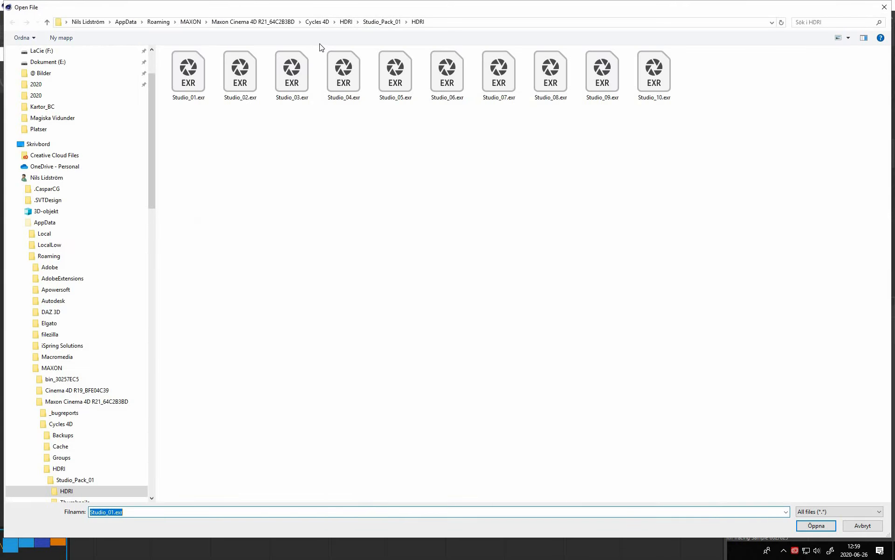
{"action": "left_click", "coordinate": [320, 44]}
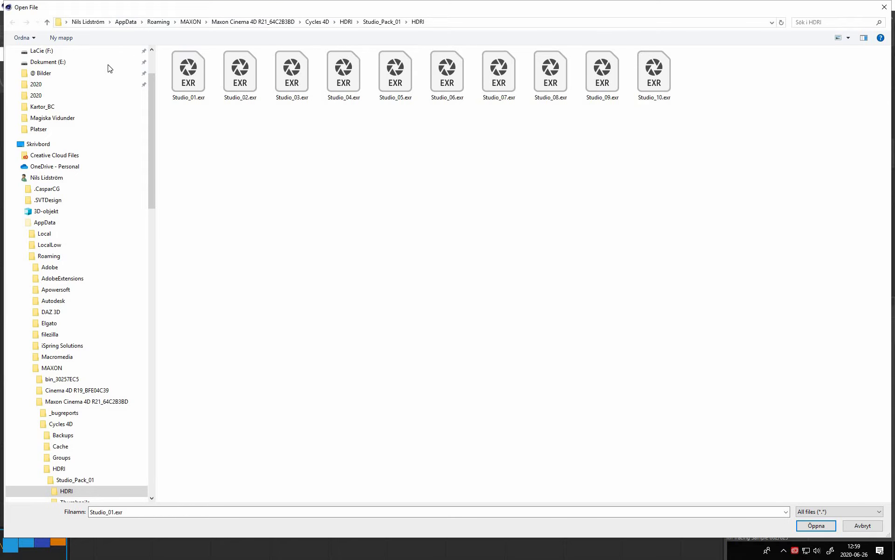
{"action": "left_click", "coordinate": [66, 22]}
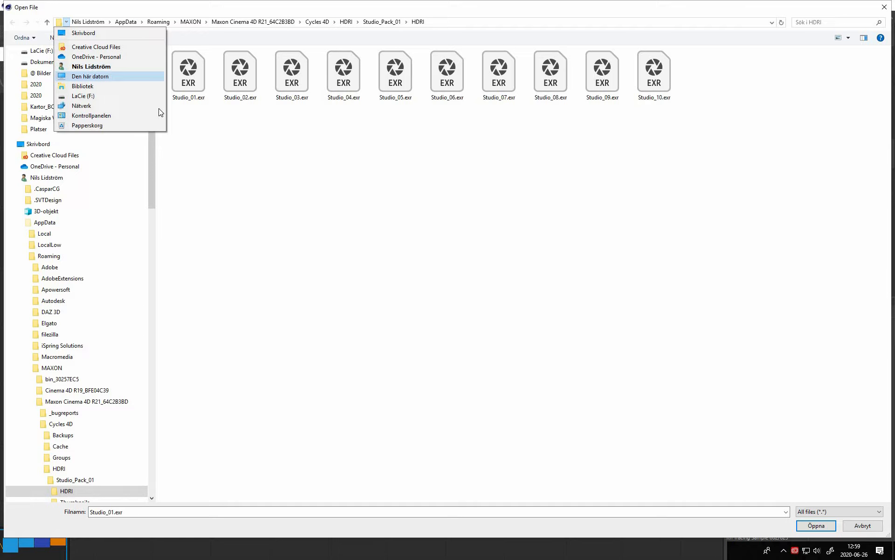
{"action": "left_click", "coordinate": [52, 111]}
{"action": "scroll", "coordinate": [52, 112], "scroll_direction": "up", "scroll_amount": 3}
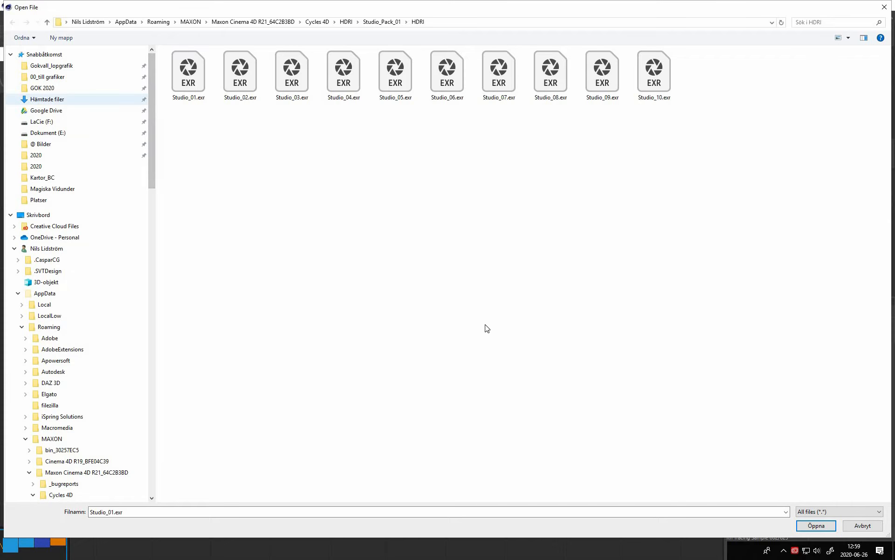
{"action": "left_click", "coordinate": [46, 110]}
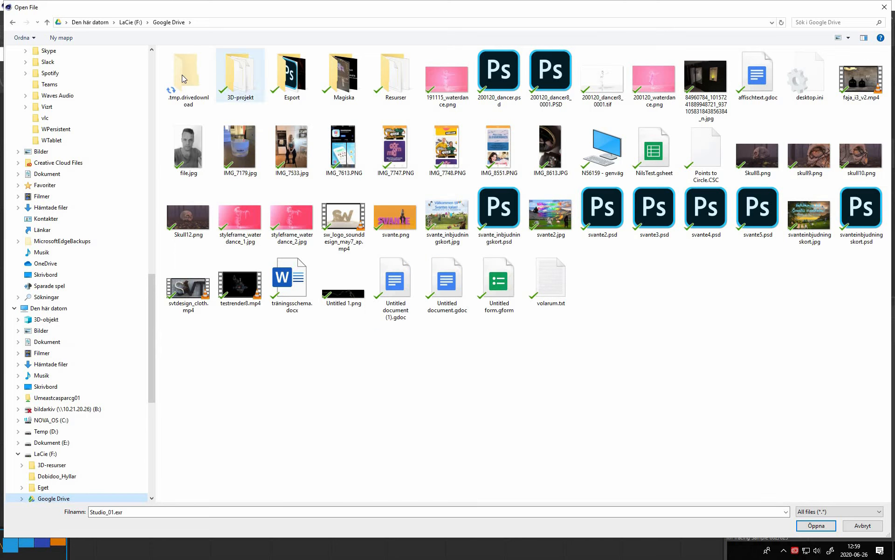
{"action": "double_click", "coordinate": [240, 75]}
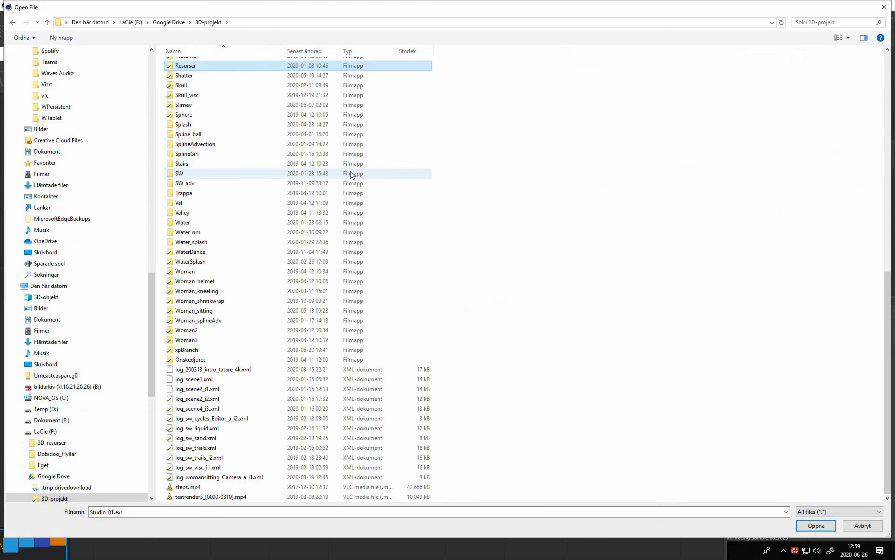
{"action": "key", "text": "Return"}
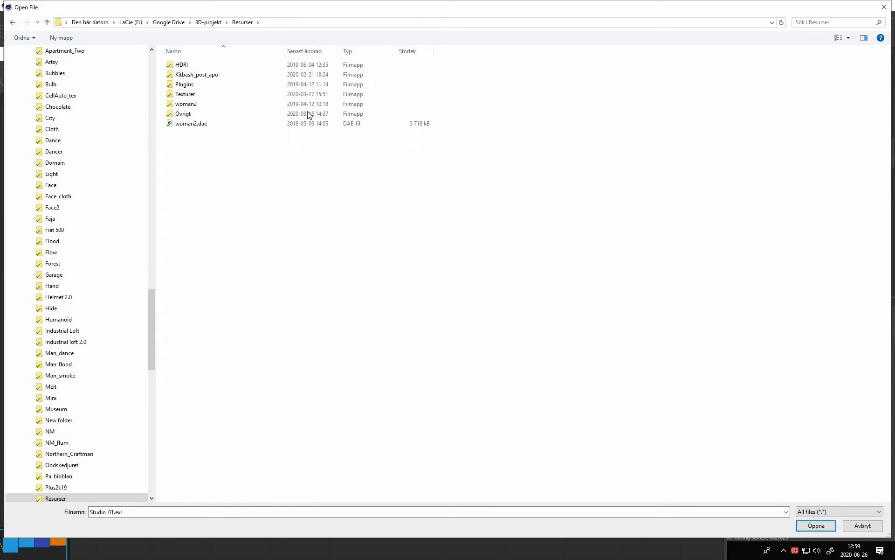
{"action": "key", "text": "Home"}
{"action": "key", "text": "Return"}
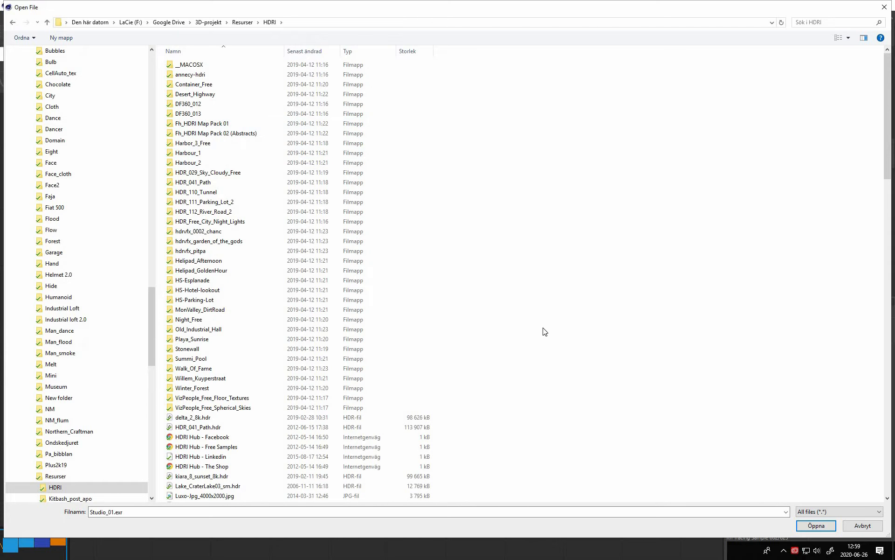
Load RenoSuburb01_sm.hdr as the background texture and close the node editor
{"action": "scroll", "coordinate": [553, 328], "scroll_direction": "down", "scroll_amount": 5}
{"action": "scroll", "coordinate": [554, 327], "scroll_direction": "down", "scroll_amount": 16}
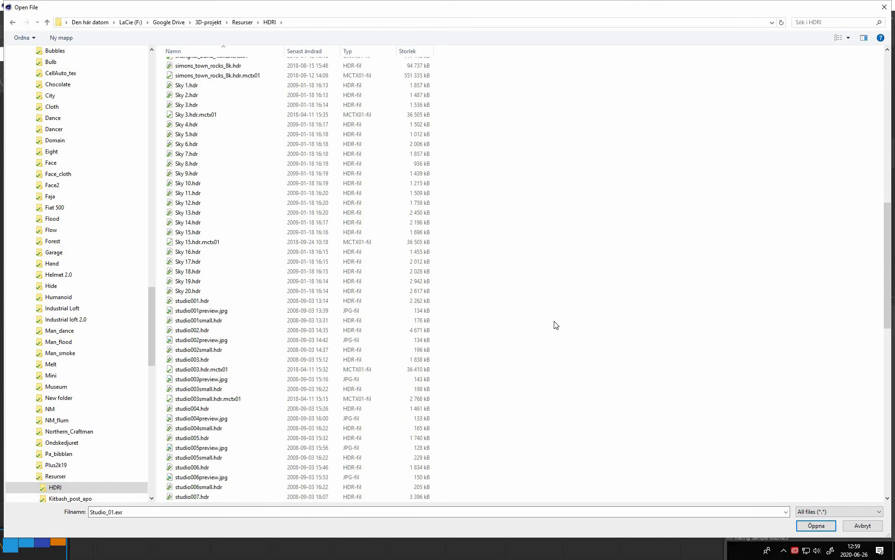
{"action": "scroll", "coordinate": [566, 318], "scroll_direction": "up", "scroll_amount": 10}
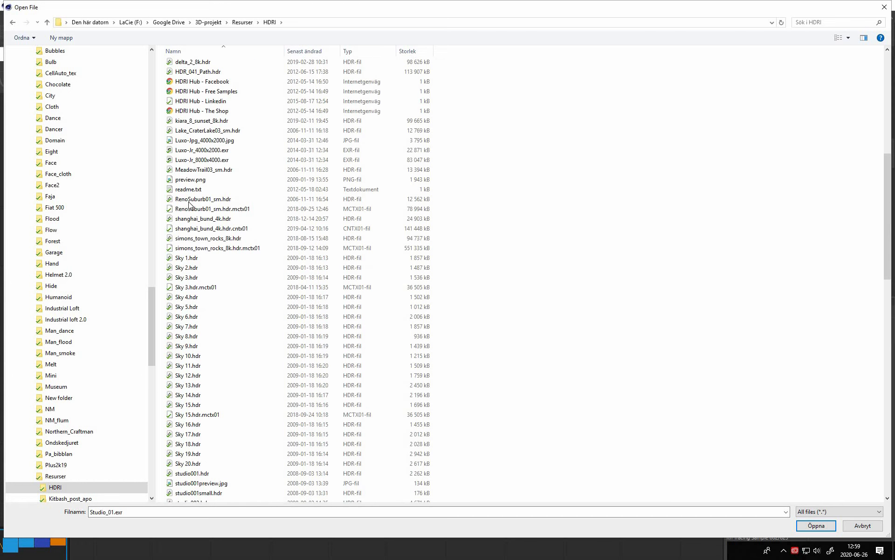
{"action": "left_click", "coordinate": [182, 200]}
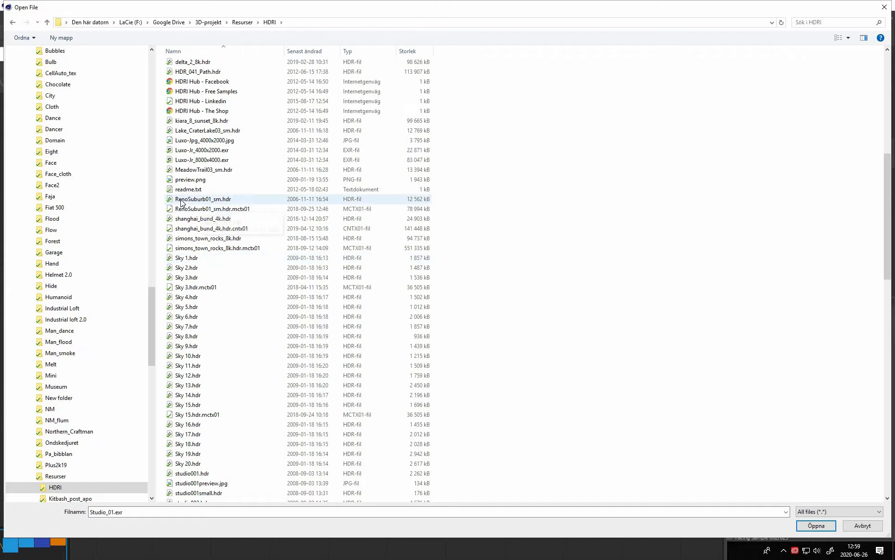
{"action": "key", "text": "Return"}
{"action": "left_click", "coordinate": [518, 315]}
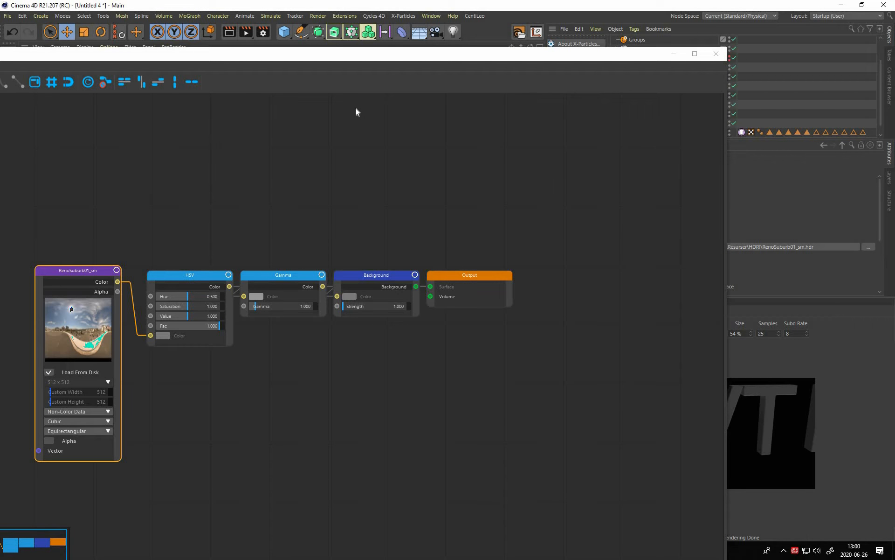
{"action": "left_click_drag", "start_coordinate": [356, 108], "coordinate": [275, 100]}
{"action": "left_click", "coordinate": [336, 99]}
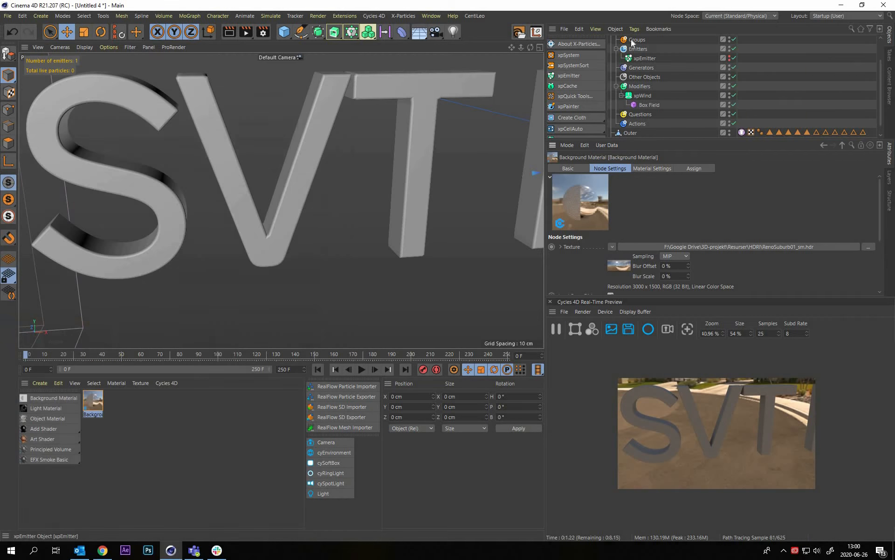
Turn off Camera ray visibility for the cyEnvironment and view the letters SVT from the front
{"action": "scroll", "coordinate": [632, 43], "scroll_direction": "up", "scroll_amount": 2}
{"action": "left_click", "coordinate": [637, 41]}
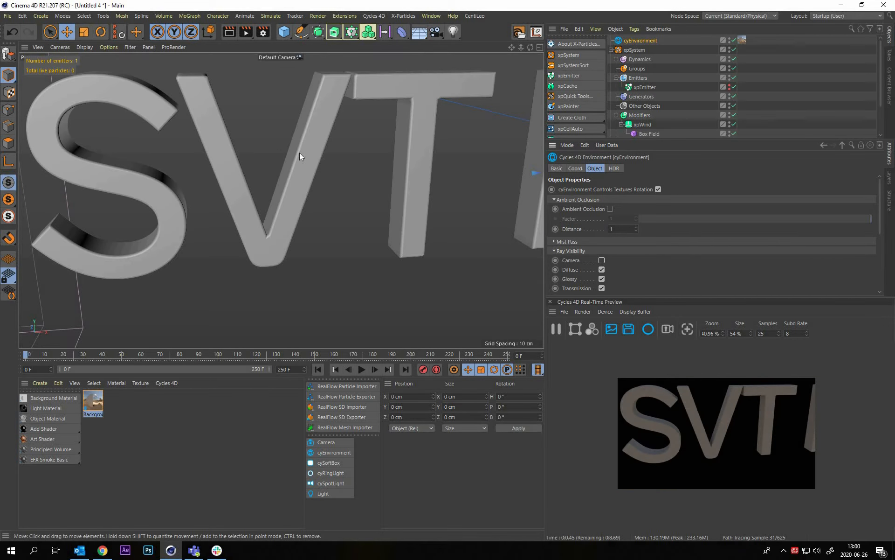
{"action": "middle_click_drag", "start_coordinate": [318, 164], "coordinate": [416, 196], "text": "alt"}
{"action": "left_click_drag", "start_coordinate": [282, 199], "coordinate": [254, 184], "text": "alt"}
{"action": "middle_click_drag", "start_coordinate": [282, 200], "coordinate": [229, 165], "text": "alt"}
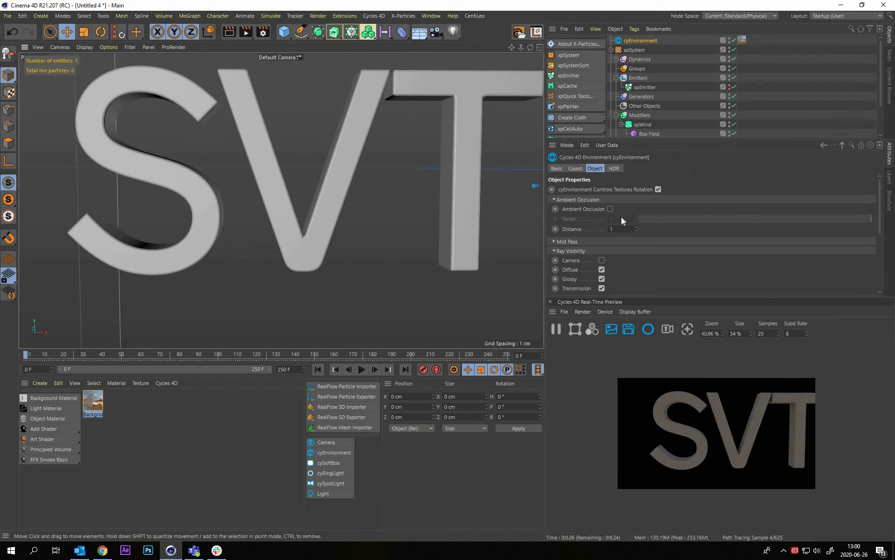
Review the cyEnvironment's HDR settings, deselect it, and examine the lighting on the letters from an angle
{"action": "left_click", "coordinate": [614, 168]}
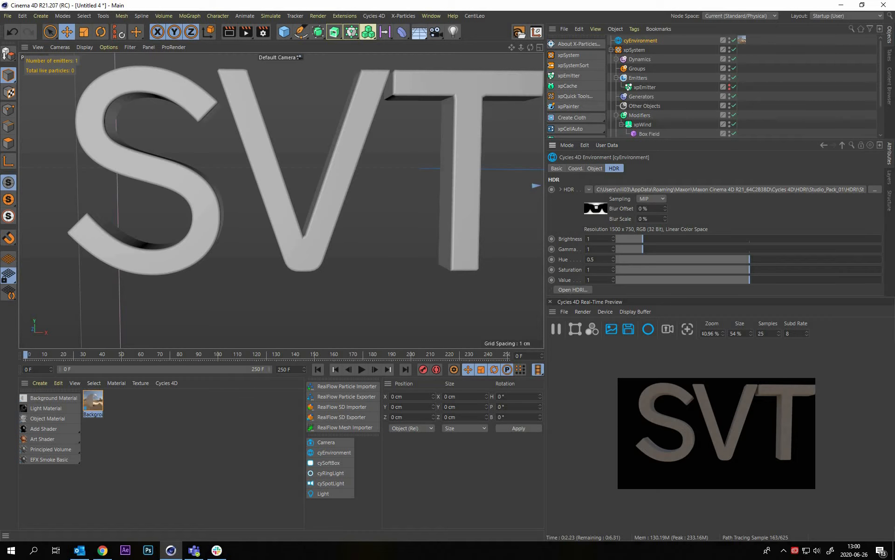
{"action": "left_click", "coordinate": [254, 182]}
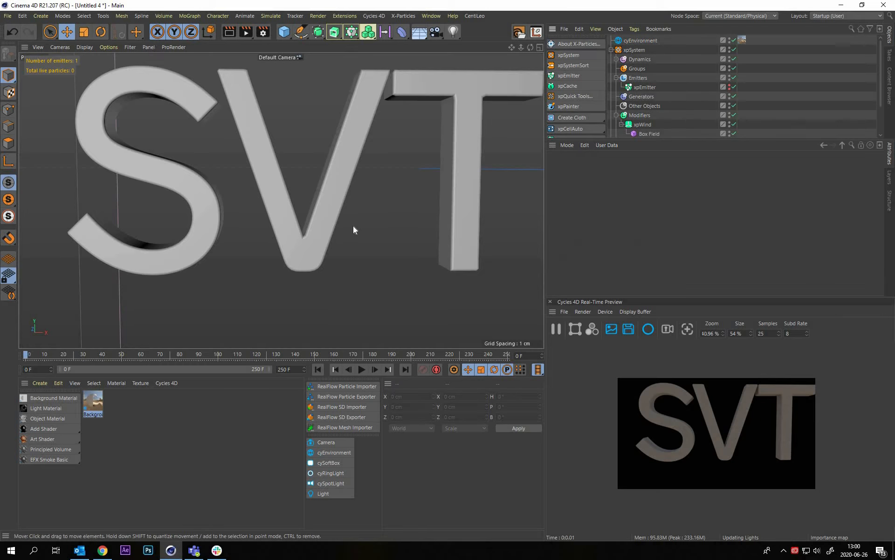
{"action": "left_click_drag", "start_coordinate": [354, 226], "coordinate": [94, 449], "text": "alt"}
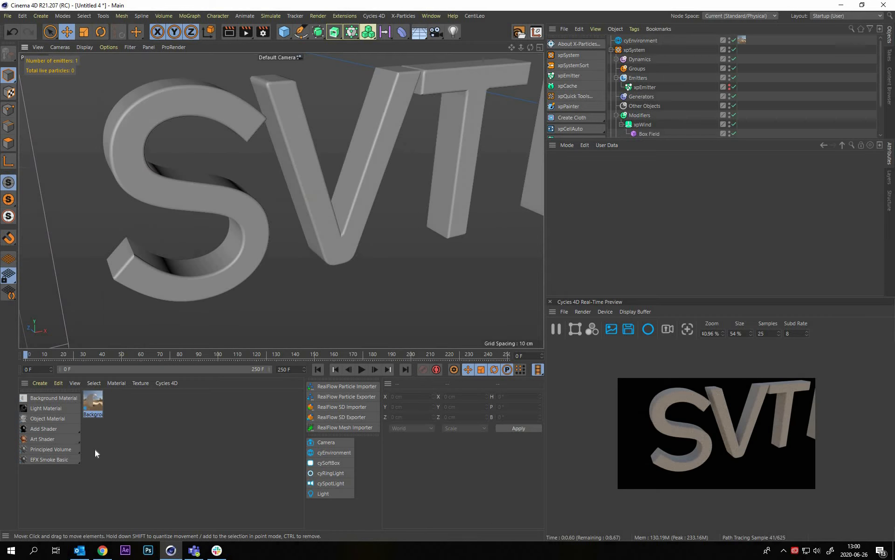
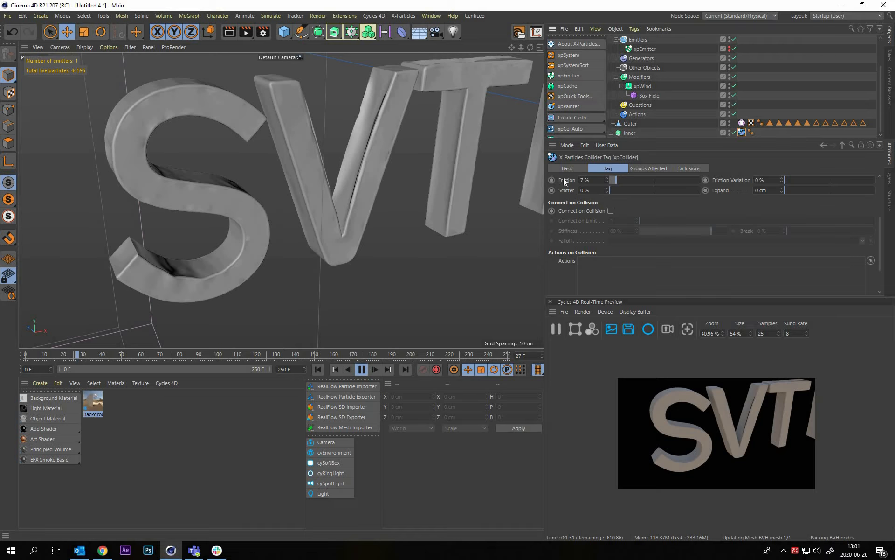
Examine the tearing letters from a wider angle and return the timeline to frame 0
{"action": "left_click", "coordinate": [749, 99]}
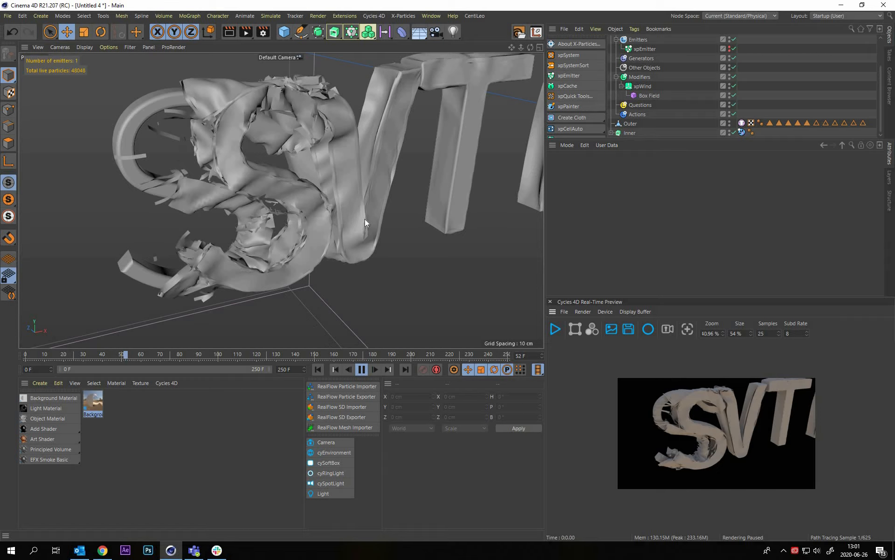
{"action": "right_click_drag", "start_coordinate": [301, 170], "coordinate": [289, 112], "text": "alt"}
{"action": "left_click_drag", "start_coordinate": [363, 160], "coordinate": [208, 194], "text": "alt"}
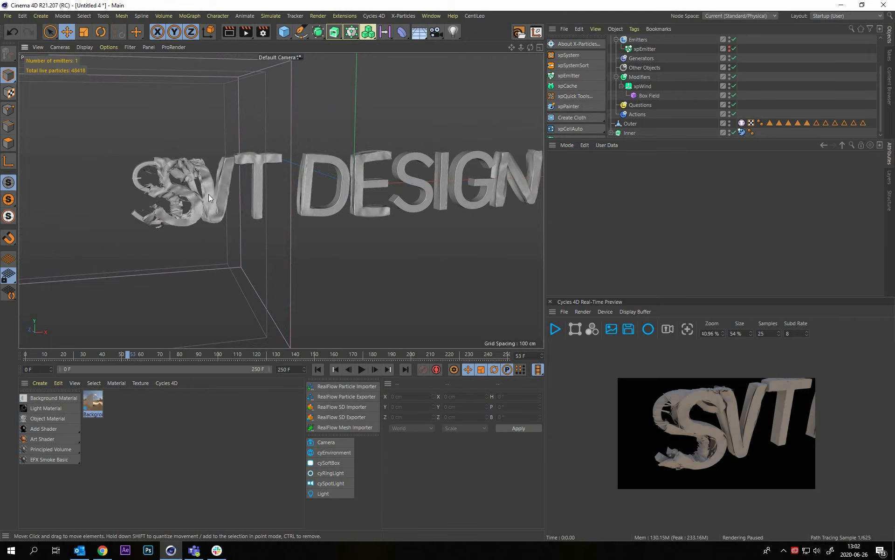
{"action": "left_click_drag", "start_coordinate": [226, 226], "coordinate": [322, 374], "text": "alt"}
{"action": "left_click", "coordinate": [321, 371]}
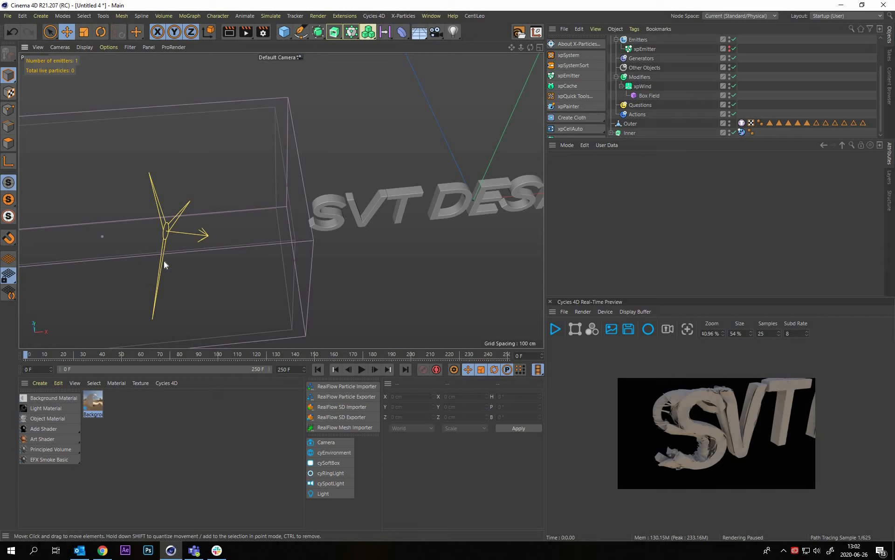
Try separating the Box Field from xpWind in the object hierarchy, and restore it beneath xpWind
{"action": "left_click_drag", "start_coordinate": [235, 245], "coordinate": [315, 215], "text": "alt"}
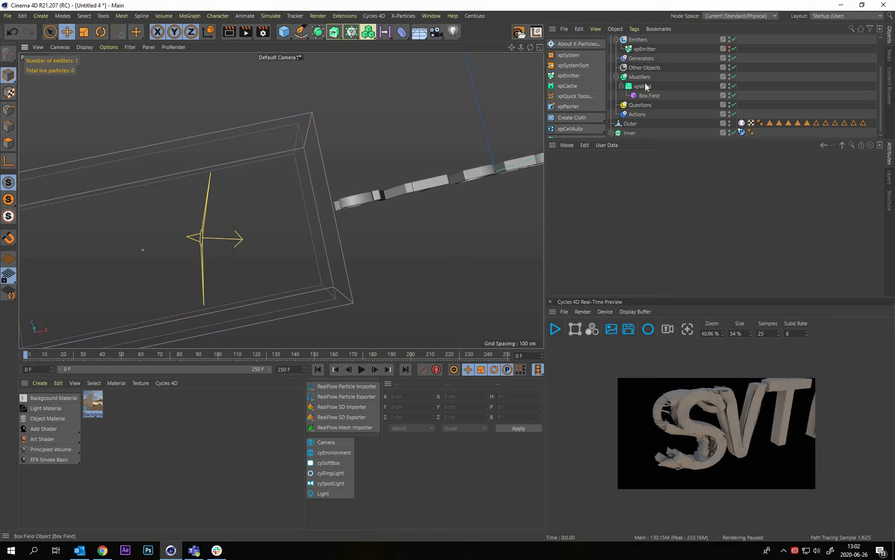
{"action": "left_click", "coordinate": [283, 234]}
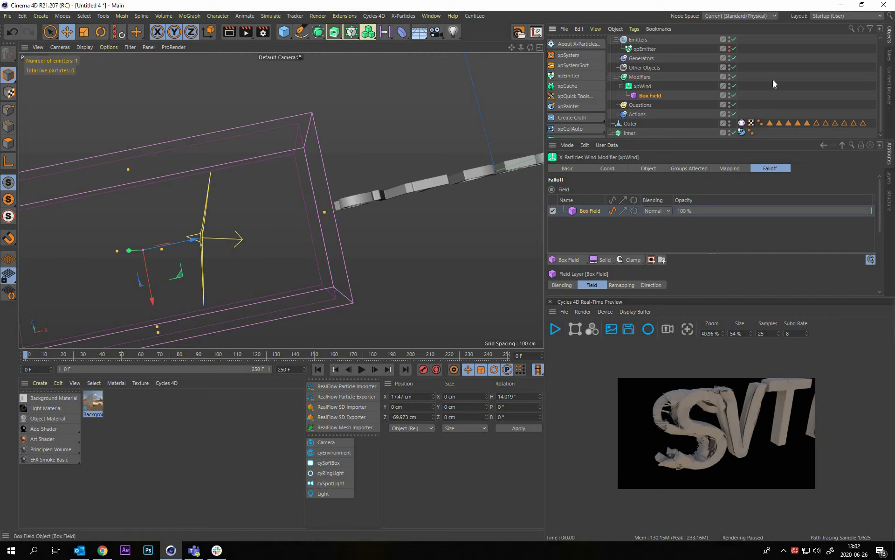
{"action": "left_click_drag", "start_coordinate": [653, 97], "coordinate": [647, 85]}
{"action": "left_click", "coordinate": [377, 231]}
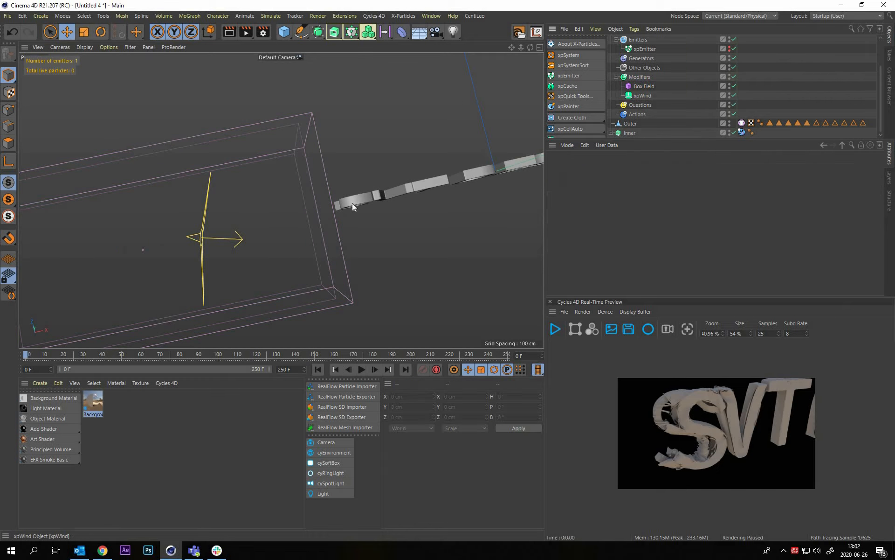
{"action": "left_click_drag", "start_coordinate": [331, 139], "coordinate": [347, 182], "text": "alt"}
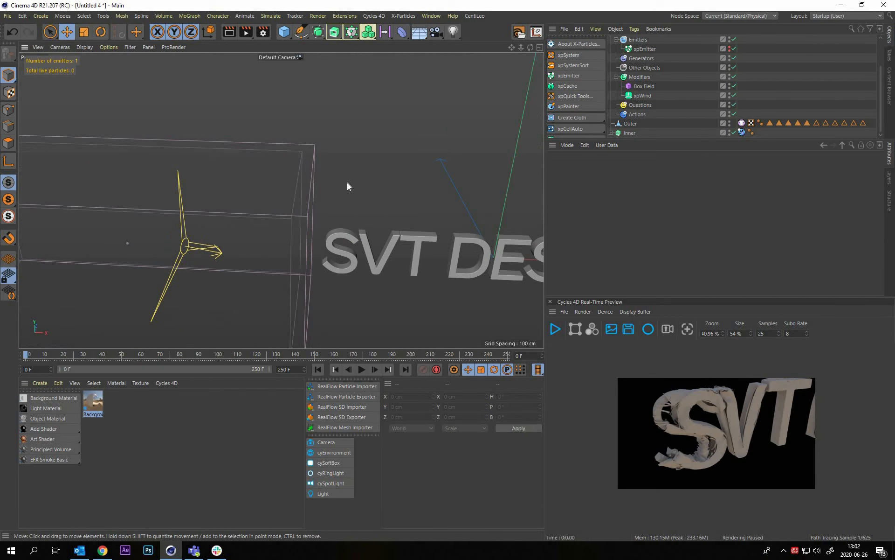
{"action": "left_click", "coordinate": [644, 86]}
{"action": "left_click_drag", "start_coordinate": [382, 259], "coordinate": [653, 96], "text": "alt"}
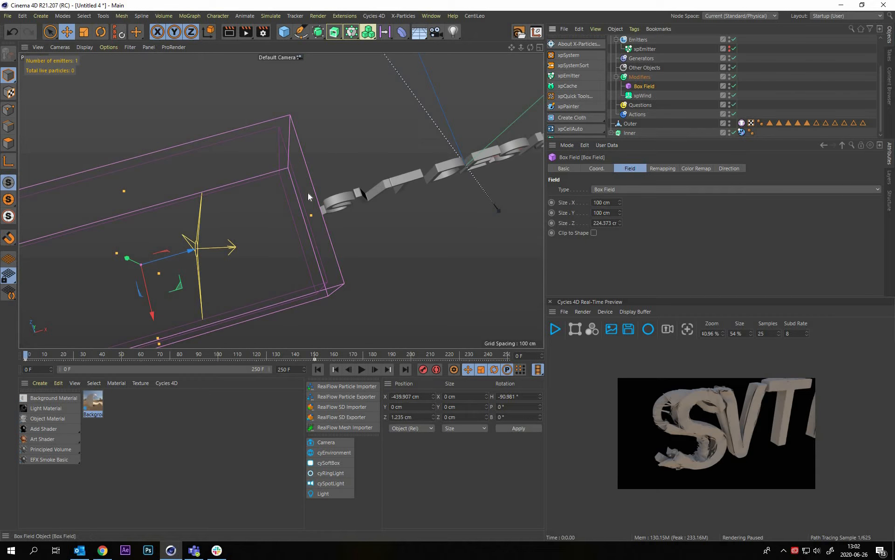
{"action": "left_click", "coordinate": [438, 120]}
{"action": "left_click_drag", "start_coordinate": [439, 120], "coordinate": [224, 247], "text": "alt"}
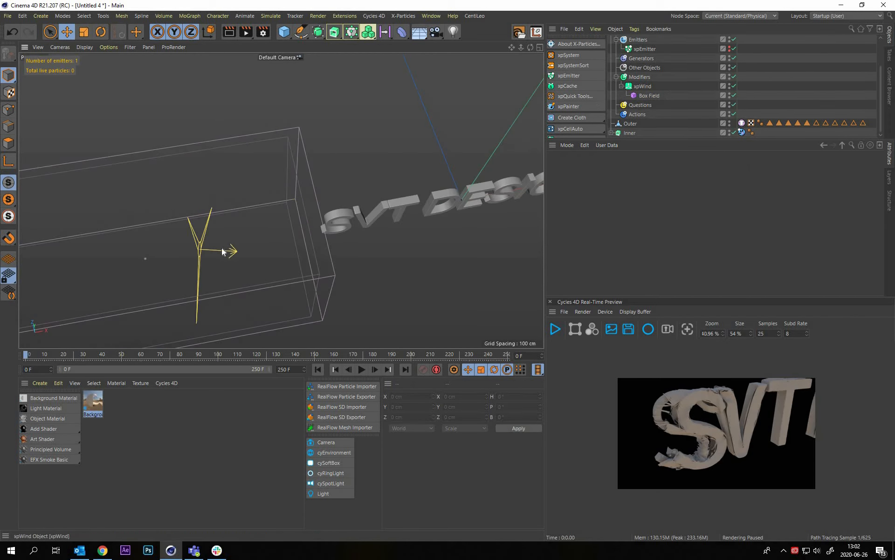
Try rotating the Box Field's heading by about -5°, and undo the rotation
{"action": "left_click", "coordinate": [170, 242]}
{"action": "key", "text": "r"}
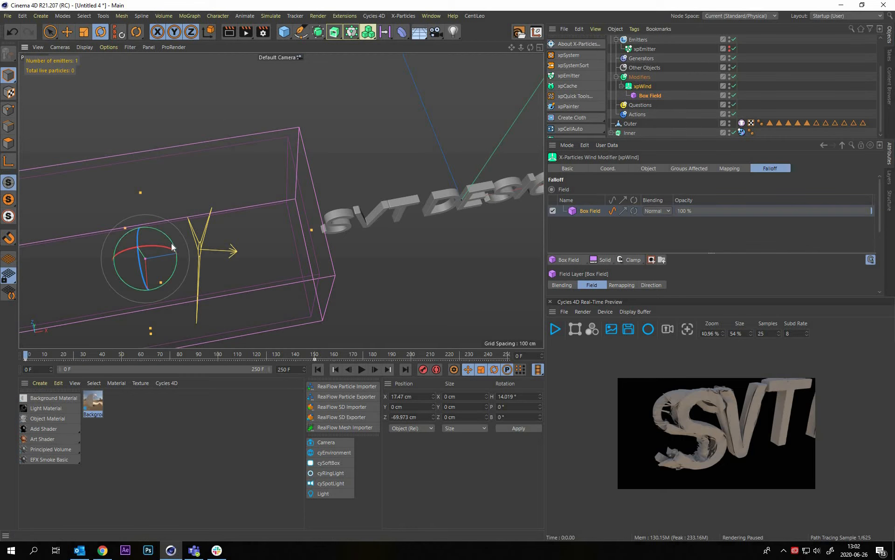
{"action": "key", "text": "ctrl+z"}
{"action": "key", "text": "ctrl+z"}
{"action": "key", "text": "ctrl+z"}
{"action": "key", "text": "ctrl+z"}
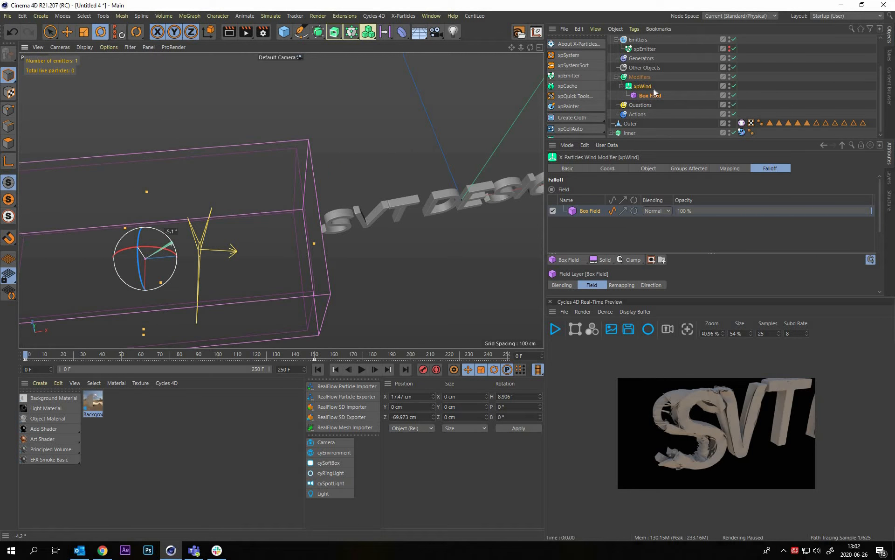
Rotate the xpWind modifier's heading to about -115.6° so the wind blows more diagonally at the letters
{"action": "left_click", "coordinate": [642, 85]}
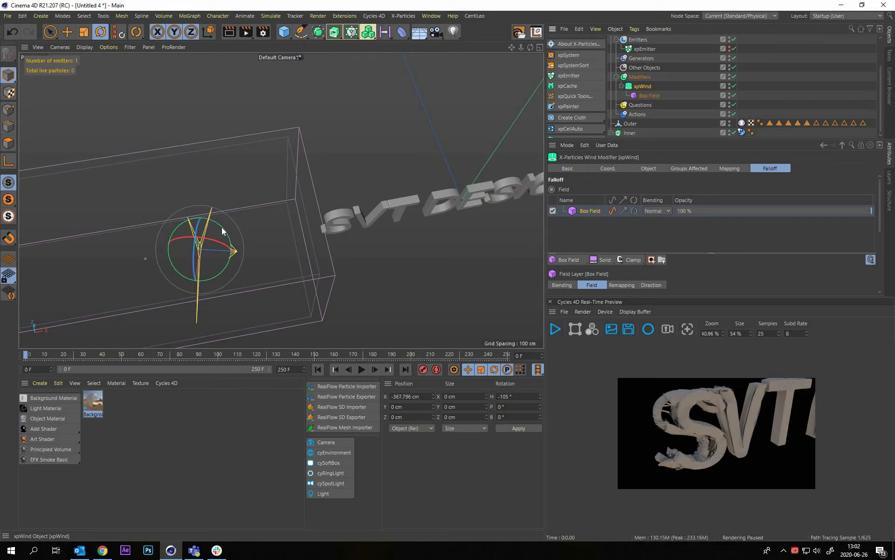
{"action": "left_click_drag", "start_coordinate": [222, 234], "coordinate": [389, 145]}
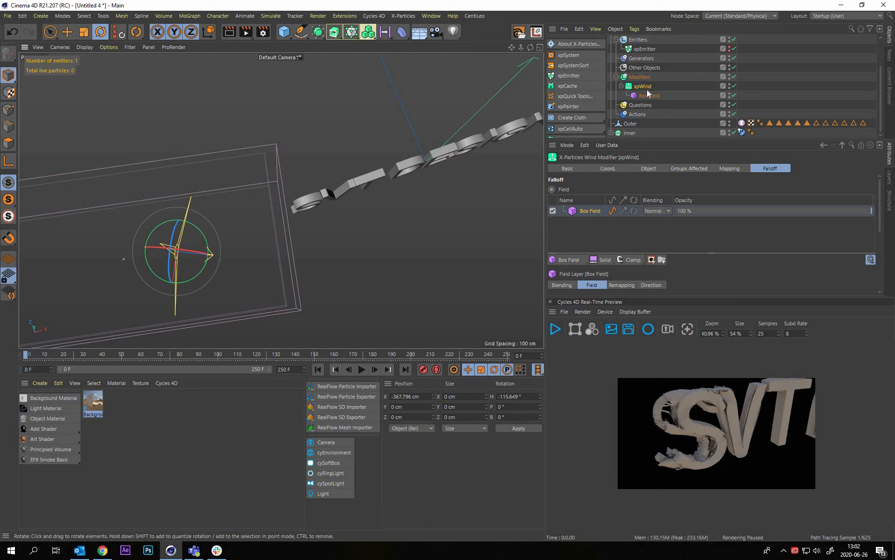
{"action": "left_click_drag", "start_coordinate": [280, 200], "coordinate": [307, 352], "text": "alt"}
In the top view, rotate the Box Field to a heading of about 25.6° so it runs parallel to the text
{"action": "left_click", "coordinate": [257, 256]}
{"action": "left_click", "coordinate": [250, 254]}
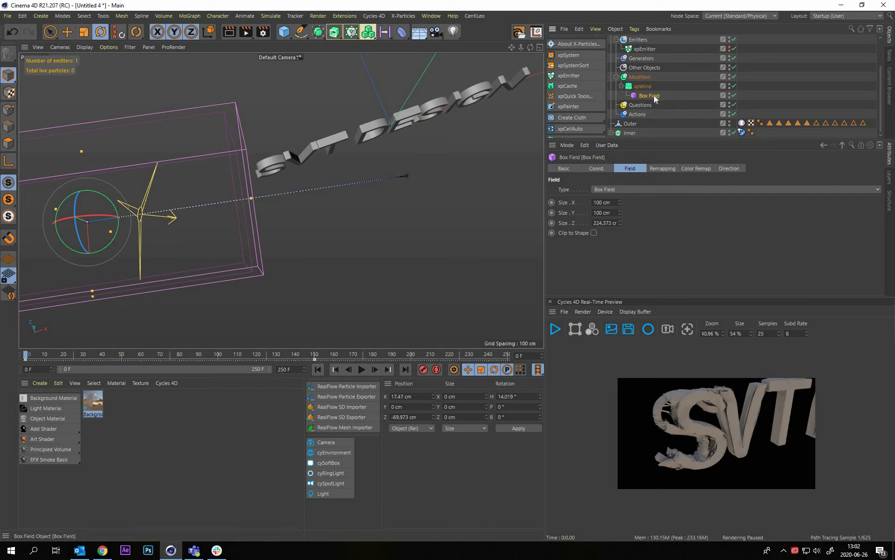
{"action": "left_click", "coordinate": [350, 308]}
{"action": "key", "text": "ctrl+z"}
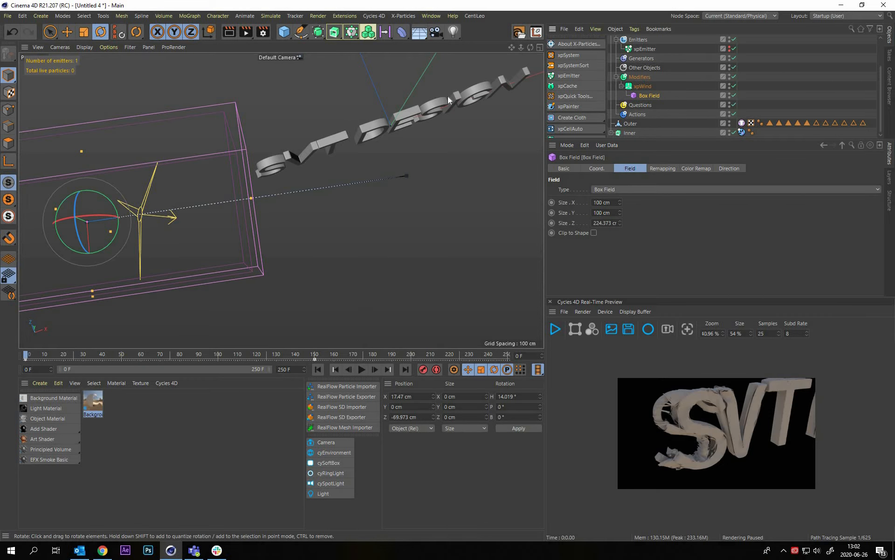
{"action": "middle_click", "coordinate": [482, 164]}
{"action": "middle_click", "coordinate": [466, 185]}
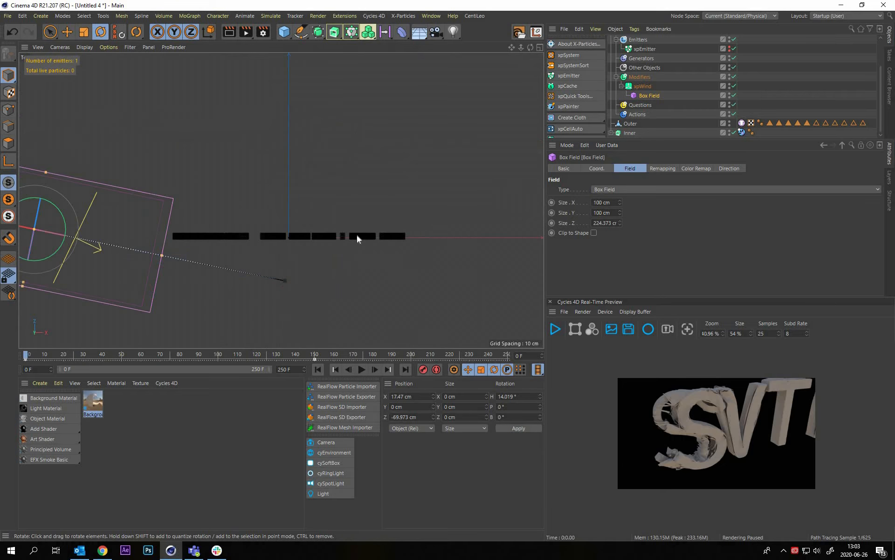
{"action": "middle_click_drag", "start_coordinate": [356, 235], "coordinate": [561, 212], "text": "alt"}
{"action": "key", "text": "r"}
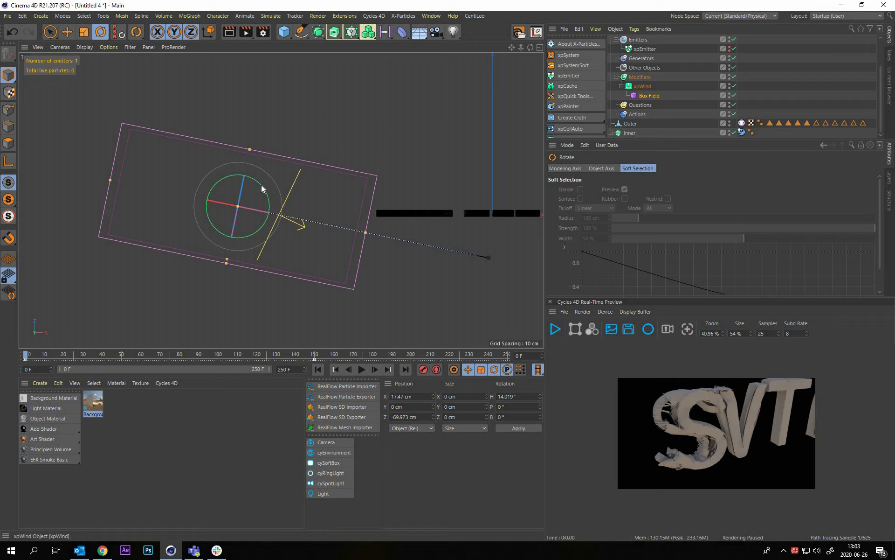
{"action": "left_click_drag", "start_coordinate": [258, 179], "coordinate": [395, 153]}
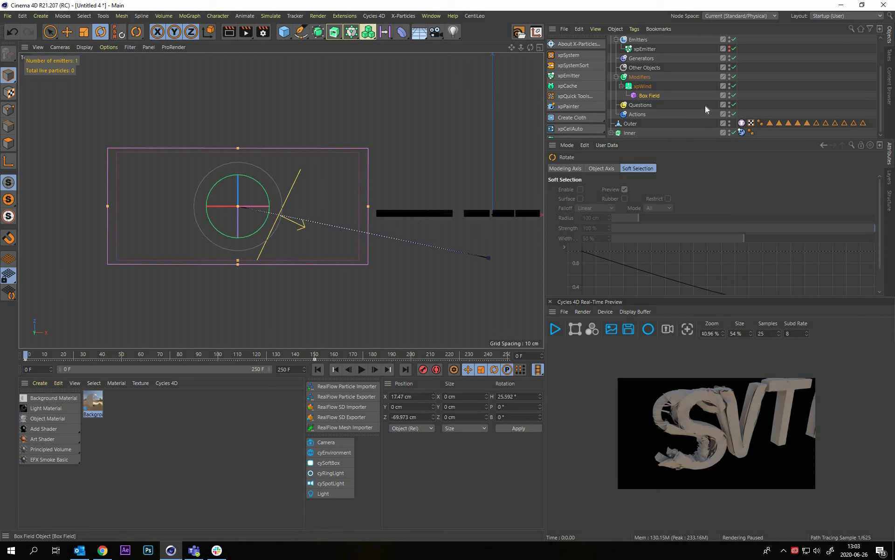
Show the Box Field's coordinates and jump to its position keyframe at frame 150, with the letters framed in the top view
{"action": "left_click", "coordinate": [650, 96]}
{"action": "left_click", "coordinate": [599, 168]}
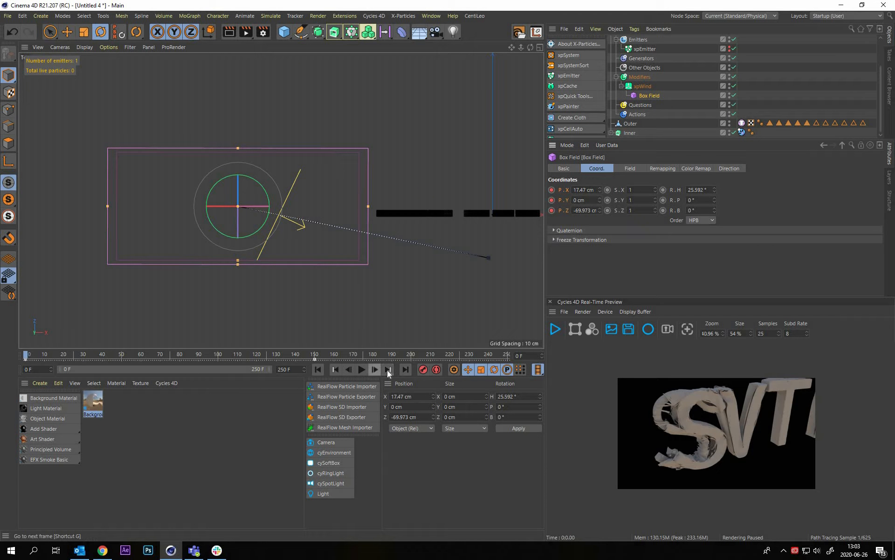
{"action": "key", "text": "ctrl+g"}
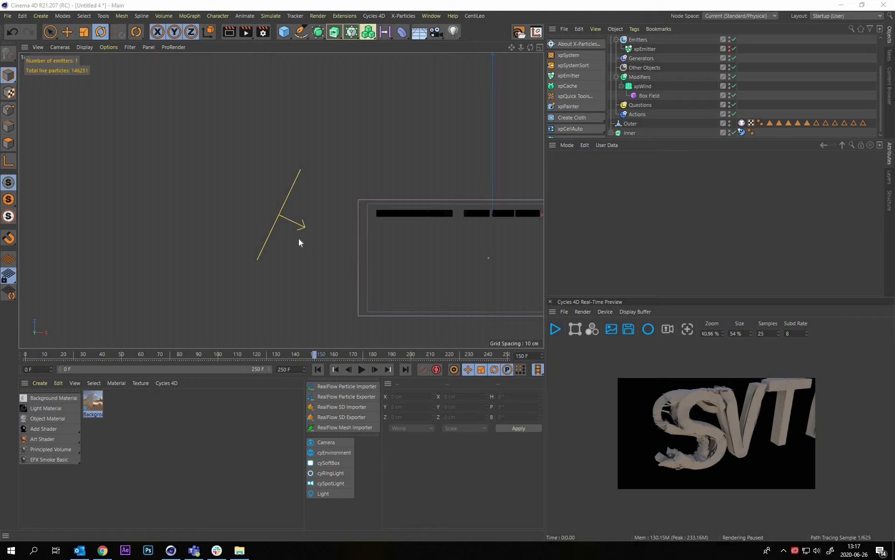
{"action": "scroll", "coordinate": [352, 230], "scroll_direction": "down", "scroll_amount": 5}
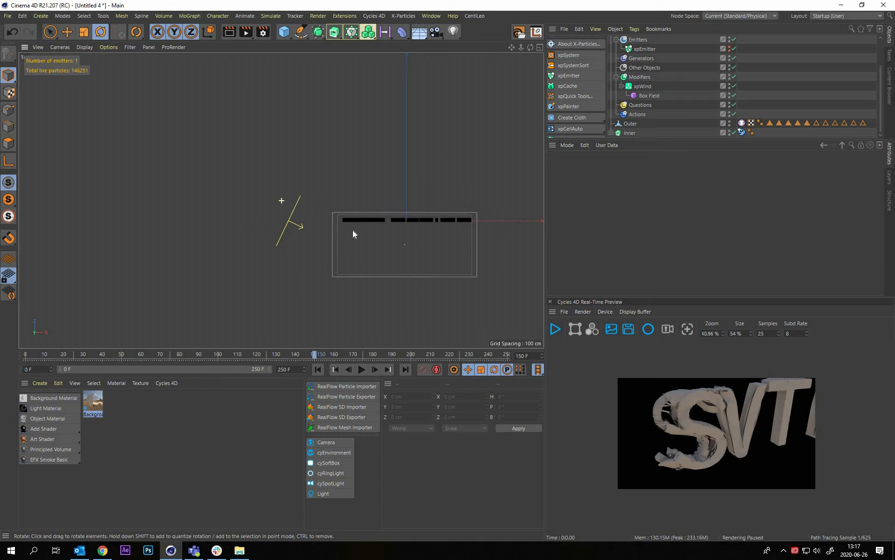
{"action": "middle_click_drag", "start_coordinate": [353, 230], "coordinate": [303, 234], "text": "alt"}
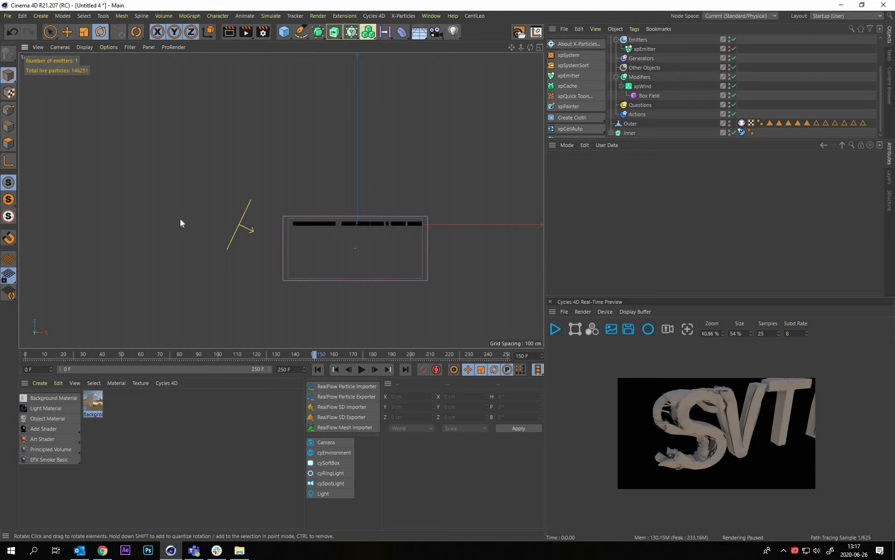
{"action": "right_click_drag", "start_coordinate": [180, 219], "coordinate": [215, 176], "text": "alt"}
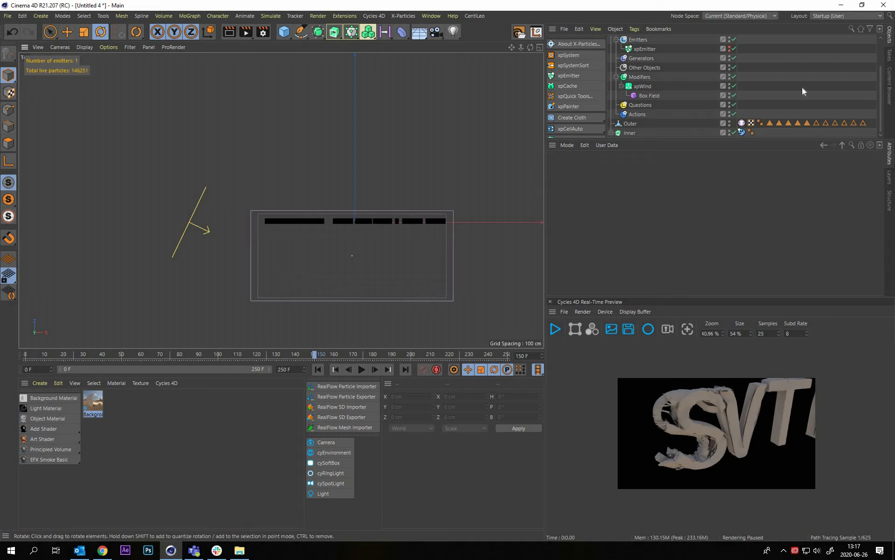
At frame 150, move the Box Field over the letters to about X -169.9 cm, Z 319 cm and key its position
{"action": "left_click", "coordinate": [640, 87]}
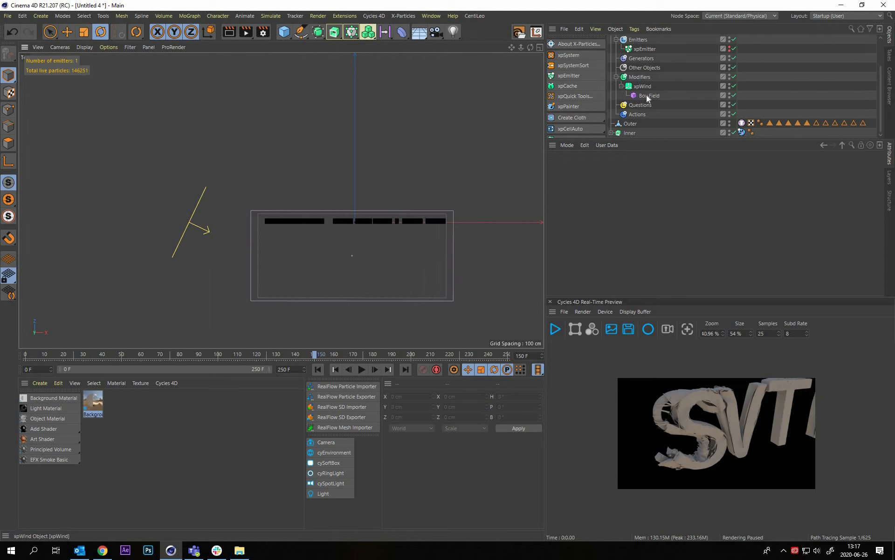
{"action": "left_click", "coordinate": [283, 228]}
{"action": "scroll", "coordinate": [303, 233], "scroll_direction": "up", "scroll_amount": 1}
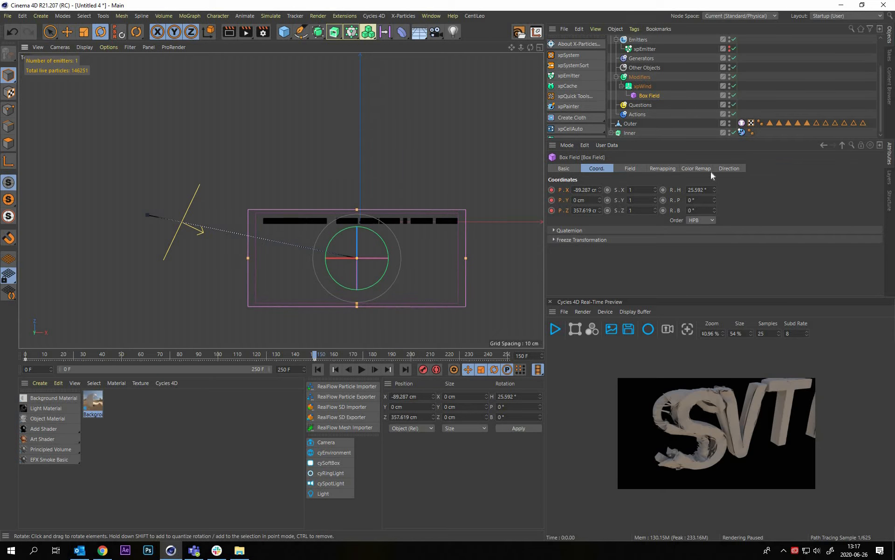
{"action": "left_click", "coordinate": [197, 215]}
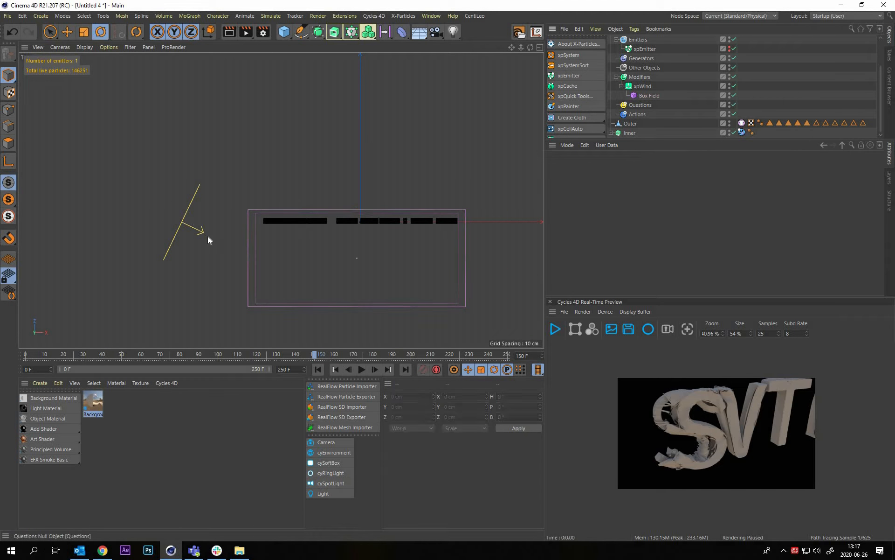
{"action": "left_click", "coordinate": [280, 254]}
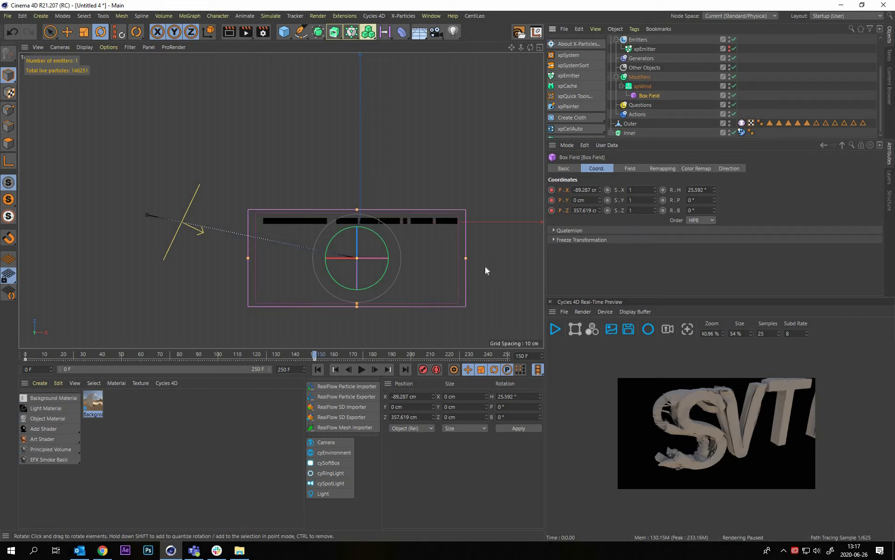
{"action": "key", "text": "e"}
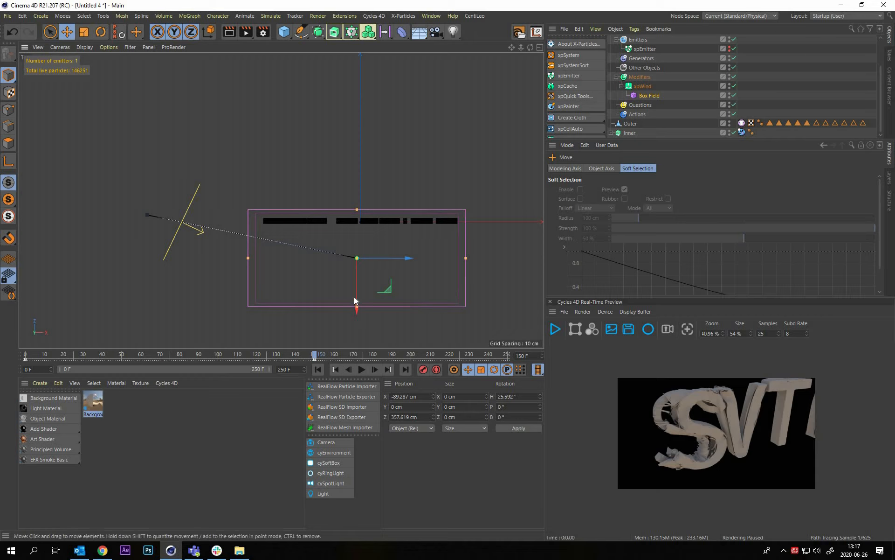
{"action": "left_click_drag", "start_coordinate": [357, 309], "coordinate": [420, 243]}
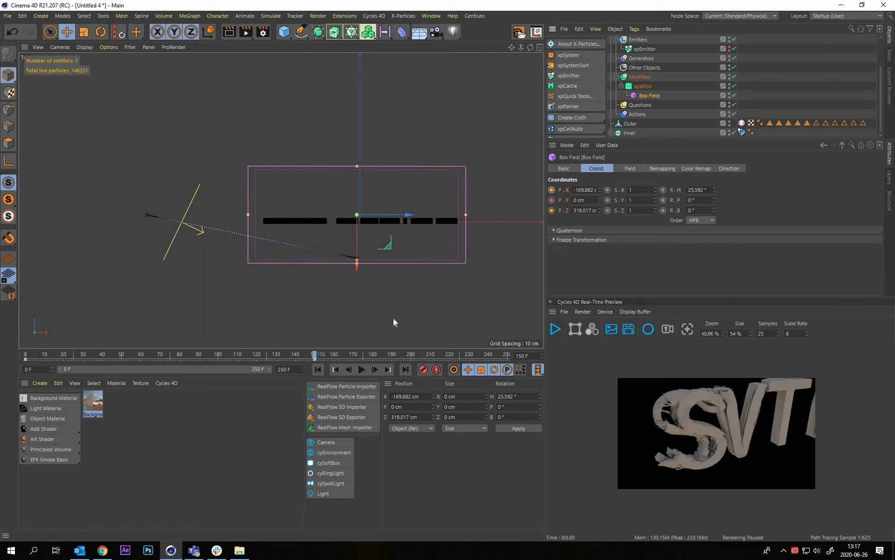
{"action": "left_click", "coordinate": [553, 201]}
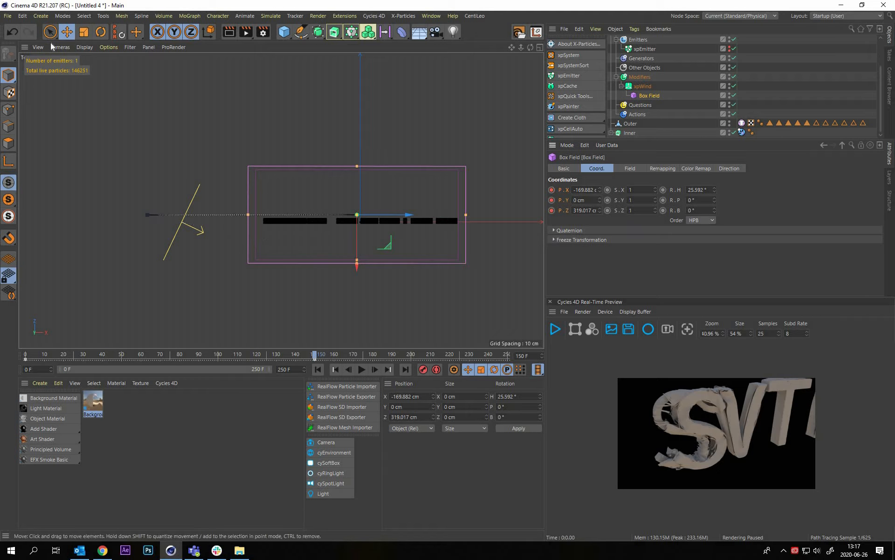
Play the simulation briefly from the start in the perspective view, stop it, and switch to the front view of the letters
{"action": "left_click", "coordinate": [223, 129]}
{"action": "middle_click", "coordinate": [402, 235]}
{"action": "middle_click", "coordinate": [271, 148]}
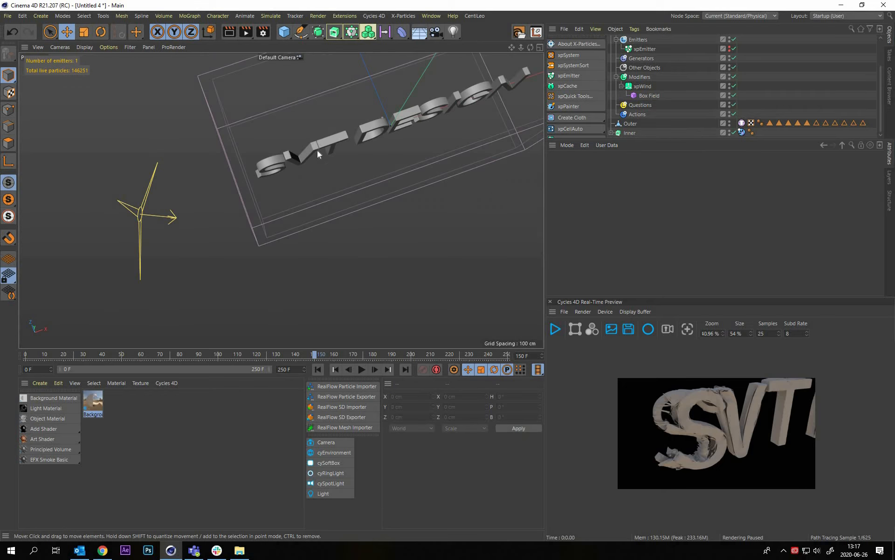
{"action": "left_click_drag", "start_coordinate": [317, 150], "coordinate": [226, 280], "text": "alt"}
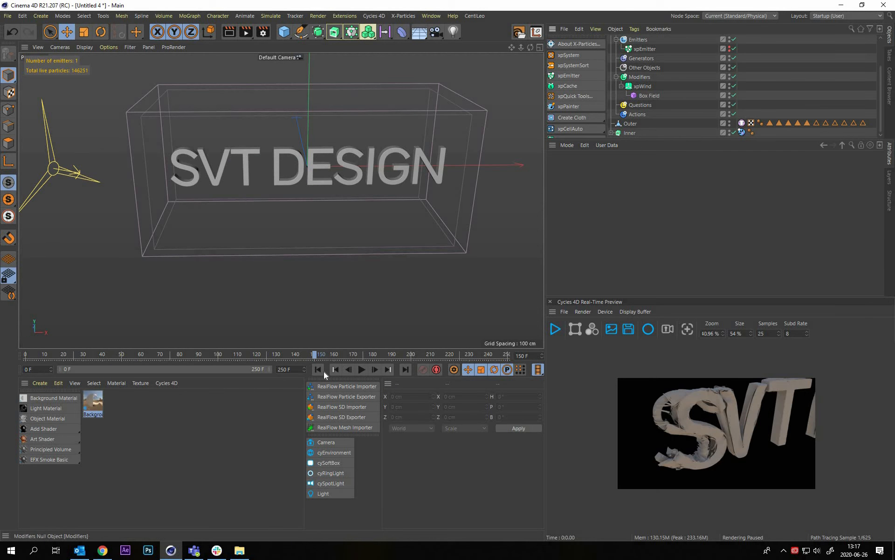
{"action": "left_click", "coordinate": [363, 369]}
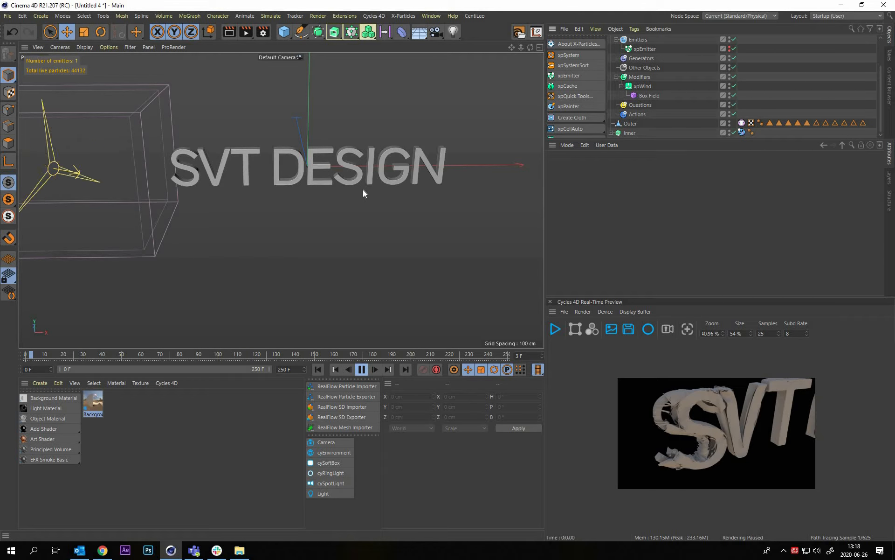
{"action": "left_click", "coordinate": [362, 370]}
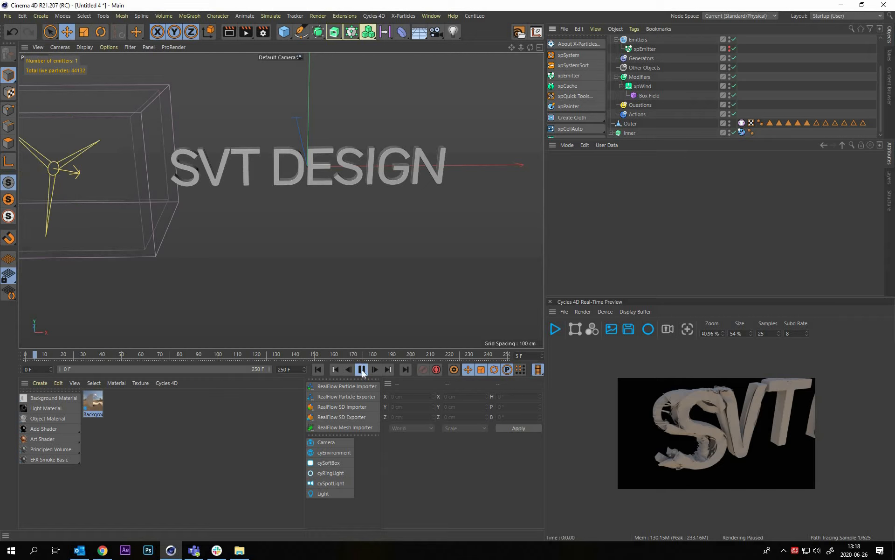
{"action": "middle_click", "coordinate": [450, 301]}
{"action": "middle_click", "coordinate": [449, 301]}
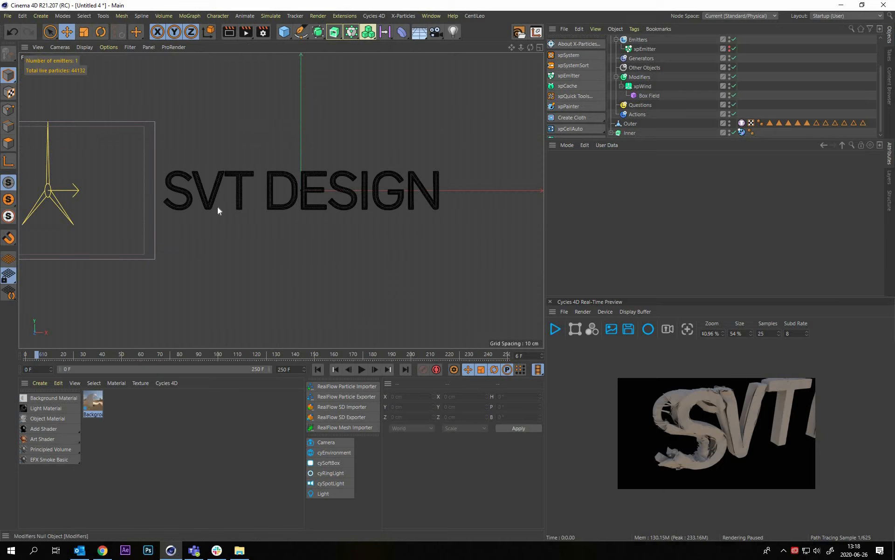
At frame 0, move the Box Field along its axis to about X 0.7 cm, Z -35 cm beside the S and key its position
{"action": "left_click", "coordinate": [649, 95]}
{"action": "right_click_drag", "start_coordinate": [204, 180], "coordinate": [279, 375], "text": "alt"}
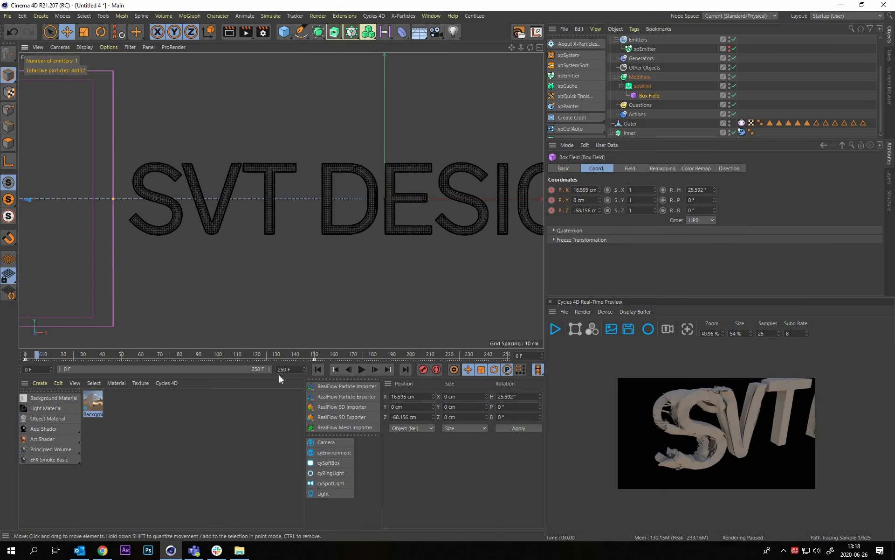
{"action": "middle_click_drag", "start_coordinate": [279, 375], "coordinate": [319, 367], "text": "alt"}
{"action": "left_click", "coordinate": [318, 371]}
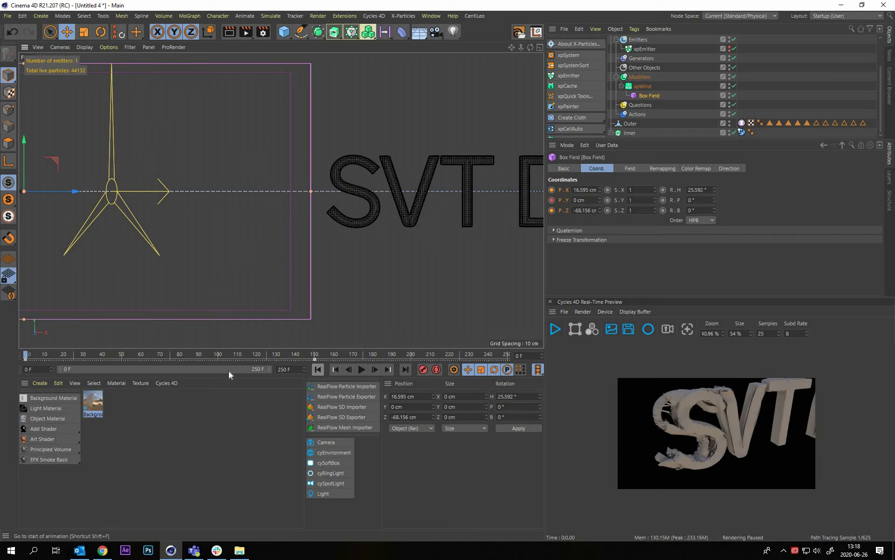
{"action": "right_click_drag", "start_coordinate": [247, 200], "coordinate": [125, 195], "text": "alt"}
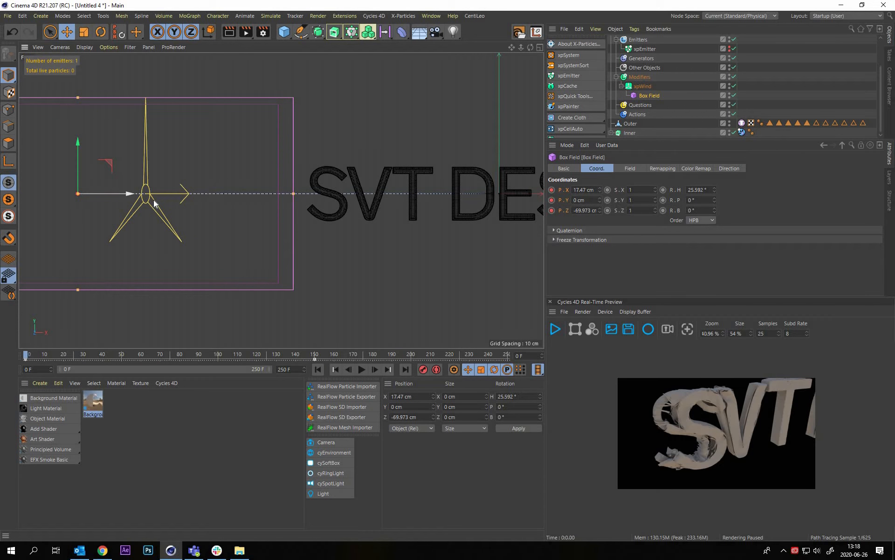
{"action": "left_click_drag", "start_coordinate": [154, 201], "coordinate": [162, 200]}
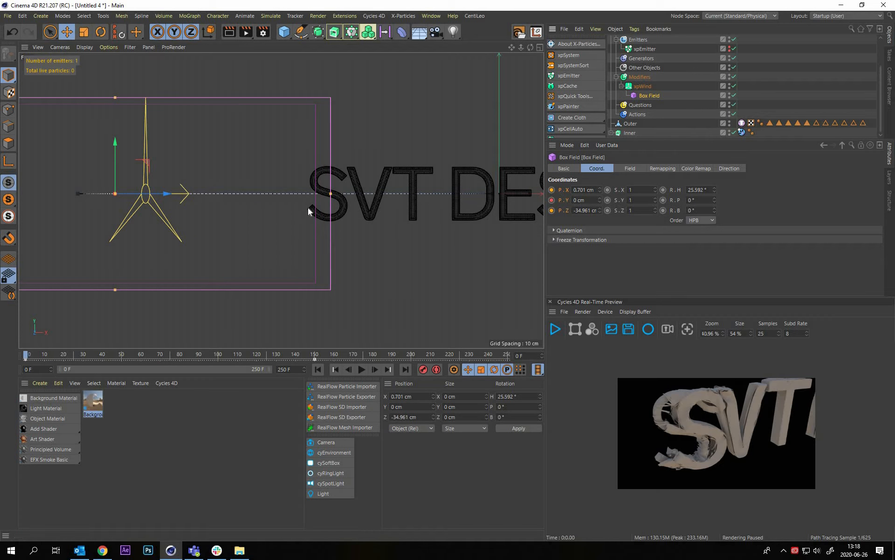
{"action": "key", "text": "F9"}
Play the simulation from the start in the perspective view with the first letters framed, running to about frame 47
{"action": "middle_click", "coordinate": [468, 207]}
{"action": "middle_click", "coordinate": [261, 177]}
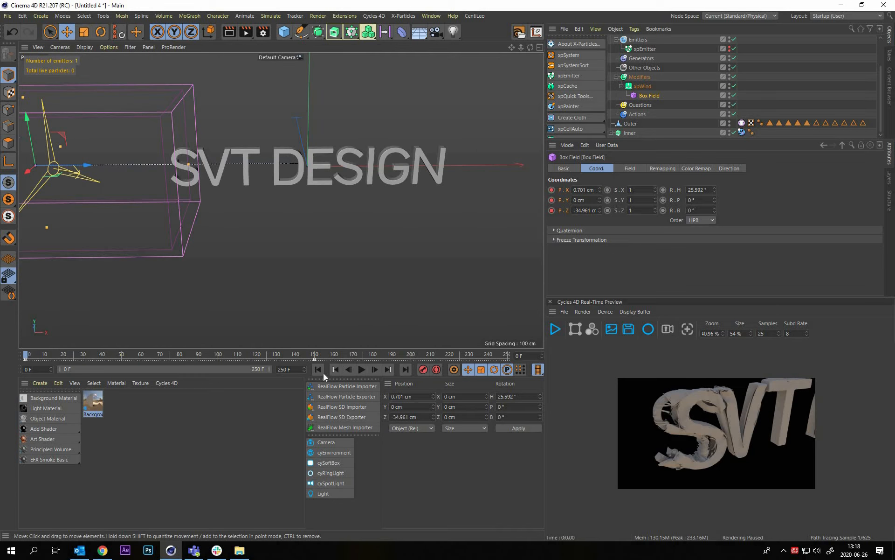
{"action": "left_click", "coordinate": [312, 231]}
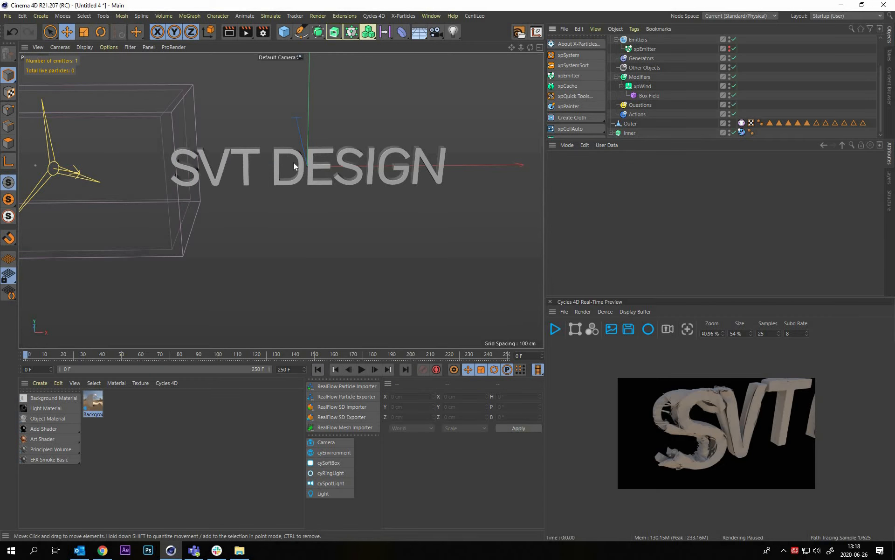
{"action": "scroll", "coordinate": [292, 162], "scroll_direction": "up", "scroll_amount": 3}
{"action": "left_click", "coordinate": [361, 369]}
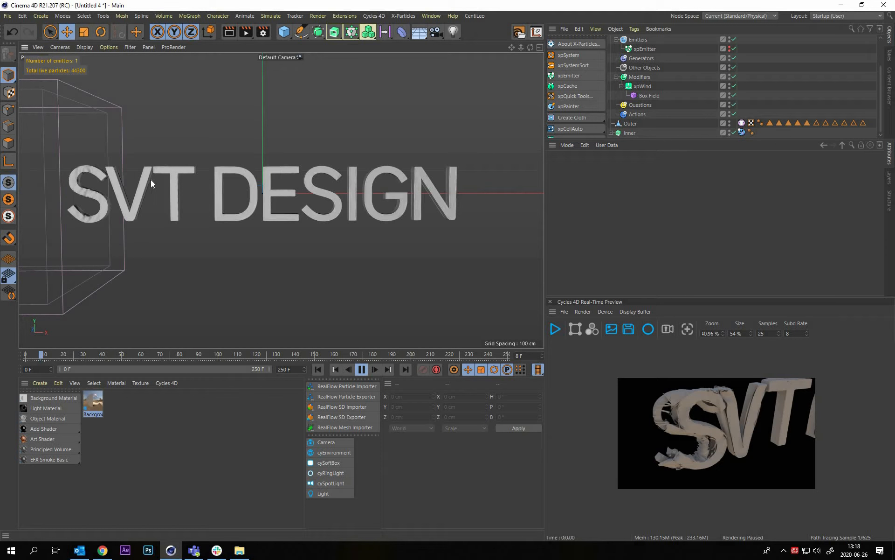
{"action": "scroll", "coordinate": [123, 209], "scroll_direction": "up", "scroll_amount": 2}
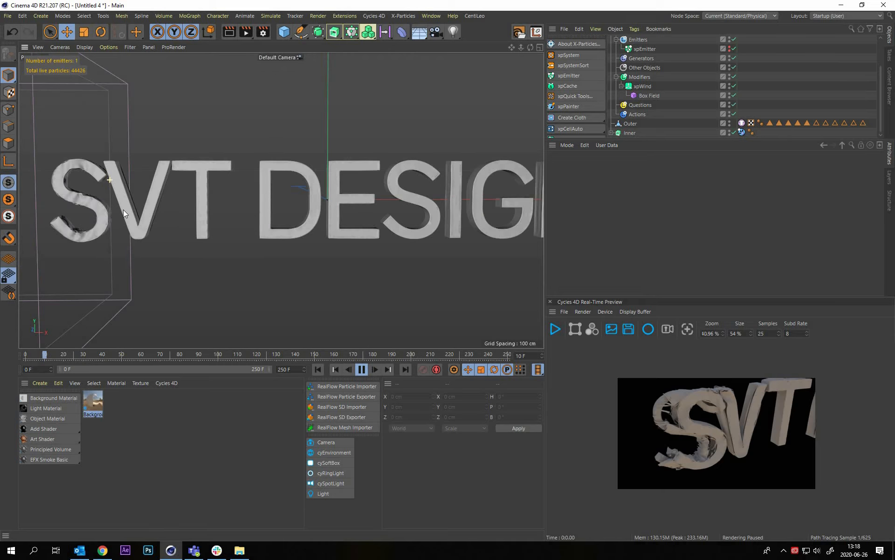
{"action": "scroll", "coordinate": [123, 209], "scroll_direction": "up", "scroll_amount": 1}
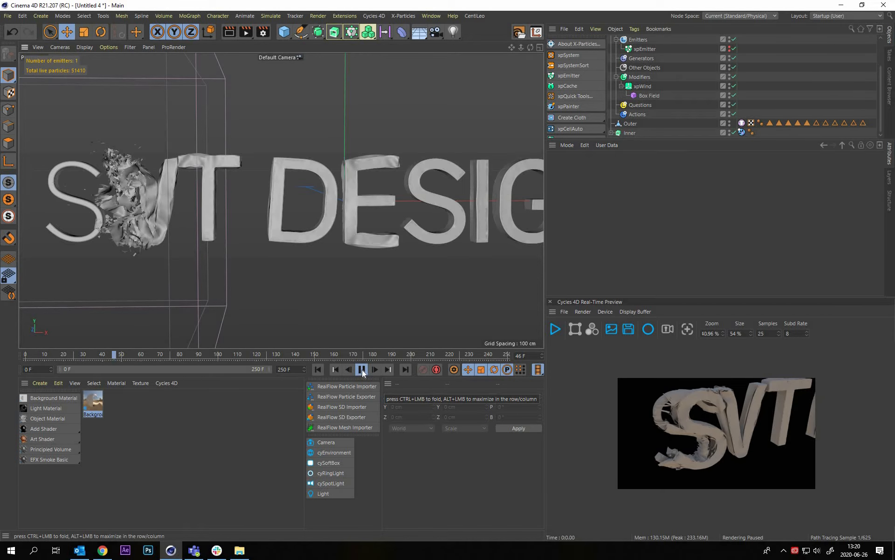
Examine the torn and wrinkled cloth on the letters at frame 47 from several angles, from the S across to DESIGN
{"action": "left_click_drag", "start_coordinate": [160, 188], "coordinate": [181, 155], "text": "alt"}
{"action": "scroll", "coordinate": [168, 190], "scroll_direction": "up", "scroll_amount": 4}
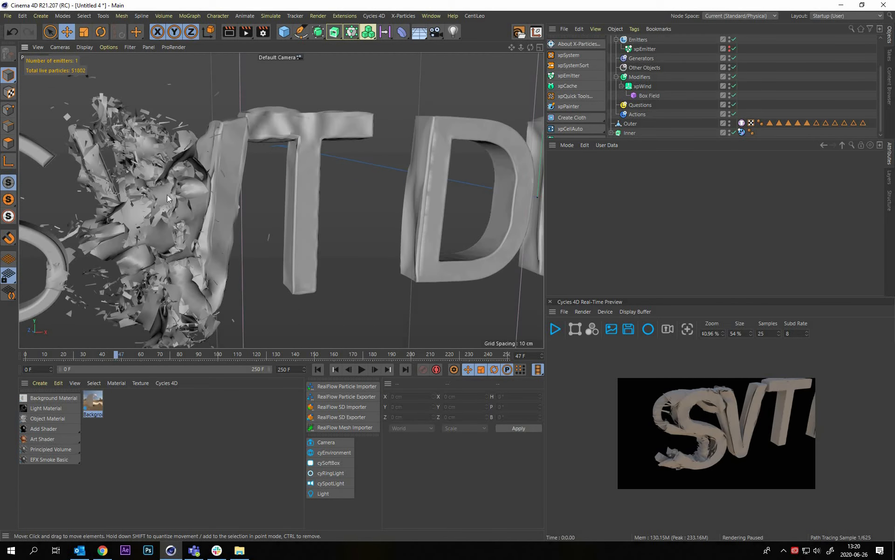
{"action": "left_click_drag", "start_coordinate": [167, 194], "coordinate": [306, 168], "text": "alt"}
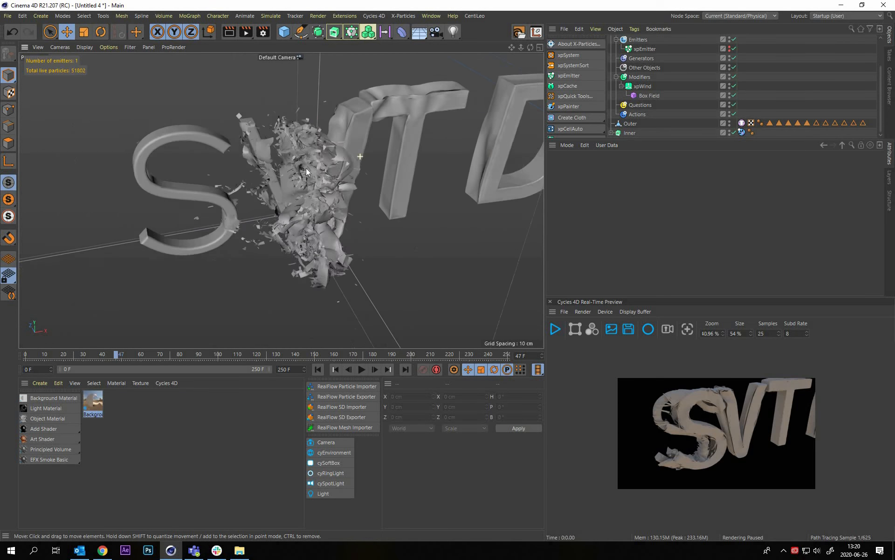
{"action": "right_click_drag", "start_coordinate": [306, 167], "coordinate": [153, 170], "text": "alt"}
{"action": "left_click_drag", "start_coordinate": [152, 169], "coordinate": [266, 223], "text": "alt"}
{"action": "middle_click_drag", "start_coordinate": [266, 222], "coordinate": [109, 208], "text": "alt"}
{"action": "right_click_drag", "start_coordinate": [110, 209], "coordinate": [266, 222], "text": "alt"}
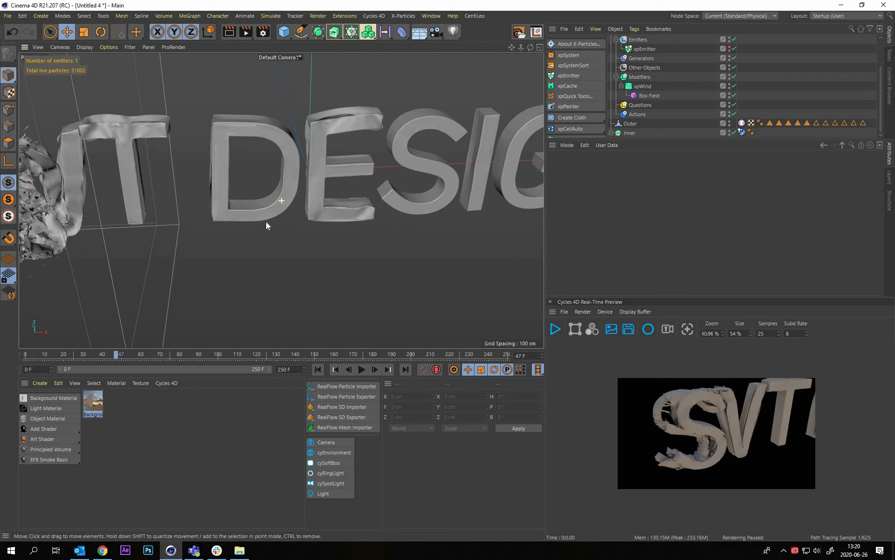
{"action": "left_click_drag", "start_coordinate": [266, 222], "coordinate": [266, 222], "text": "alt"}
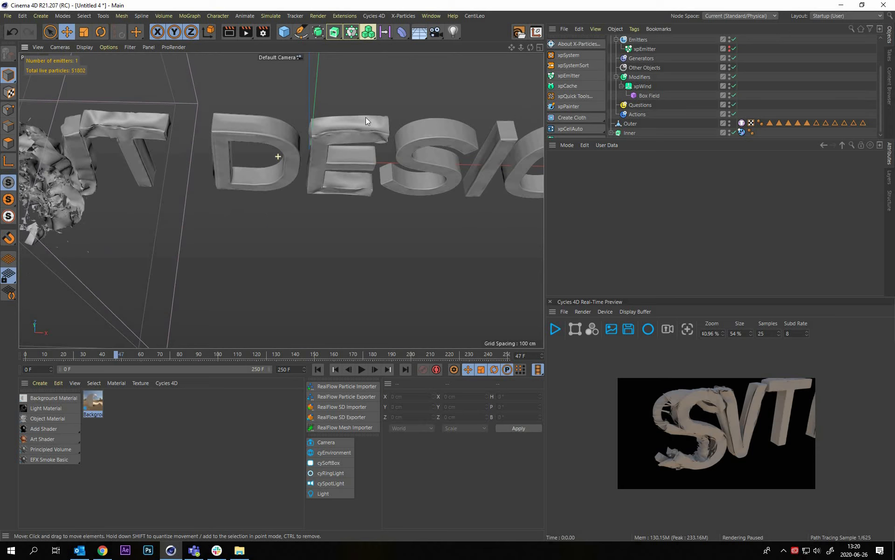
{"action": "mouse_move", "coordinate": [366, 117]}
{"action": "left_mouse_down", "text": "alt"}
{"action": "mouse_move", "coordinate": [362, 130]}
{"action": "mouse_move", "coordinate": [359, 122]}
{"action": "left_mouse_up", "text": "alt"}
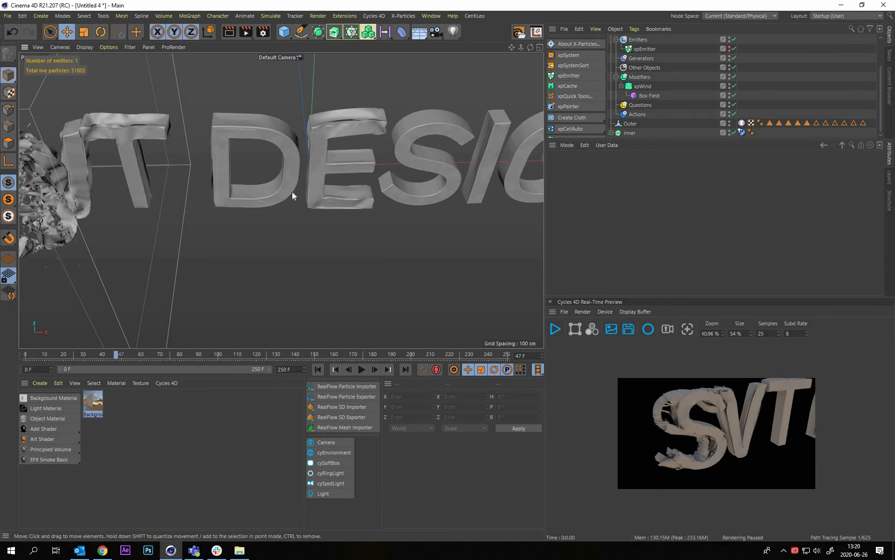
{"action": "left_click_drag", "start_coordinate": [264, 234], "coordinate": [309, 188], "text": "alt"}
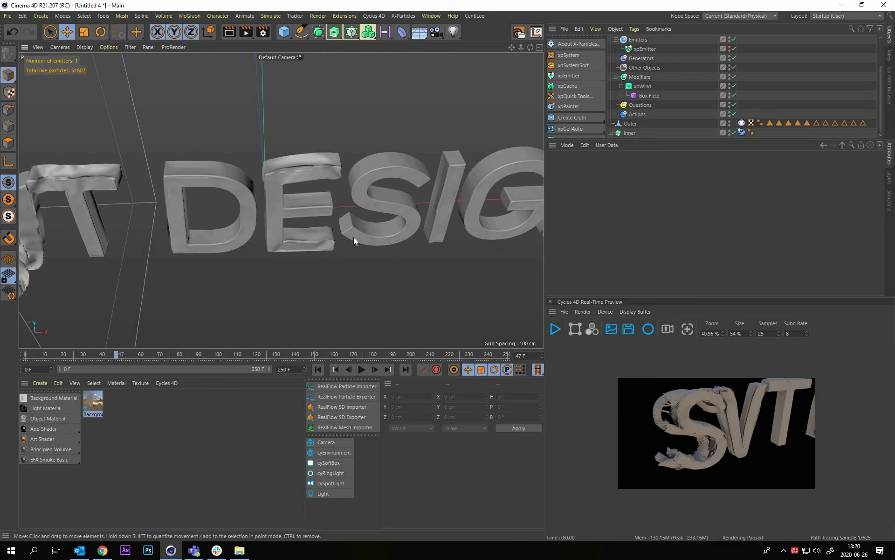
{"action": "left_click_drag", "start_coordinate": [354, 237], "coordinate": [341, 203], "text": "alt"}
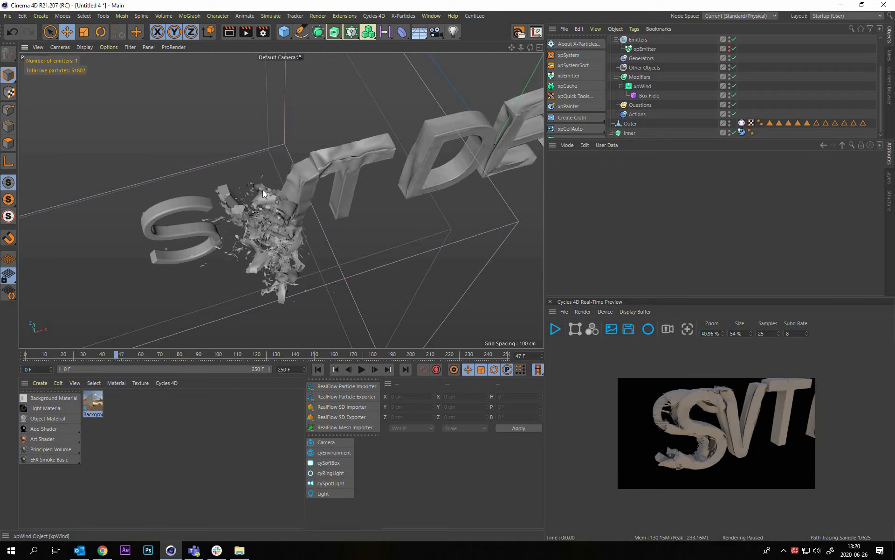
{"action": "right_click_drag", "start_coordinate": [289, 183], "coordinate": [353, 164], "text": "alt"}
{"action": "left_click_drag", "start_coordinate": [263, 189], "coordinate": [347, 196], "text": "alt"}
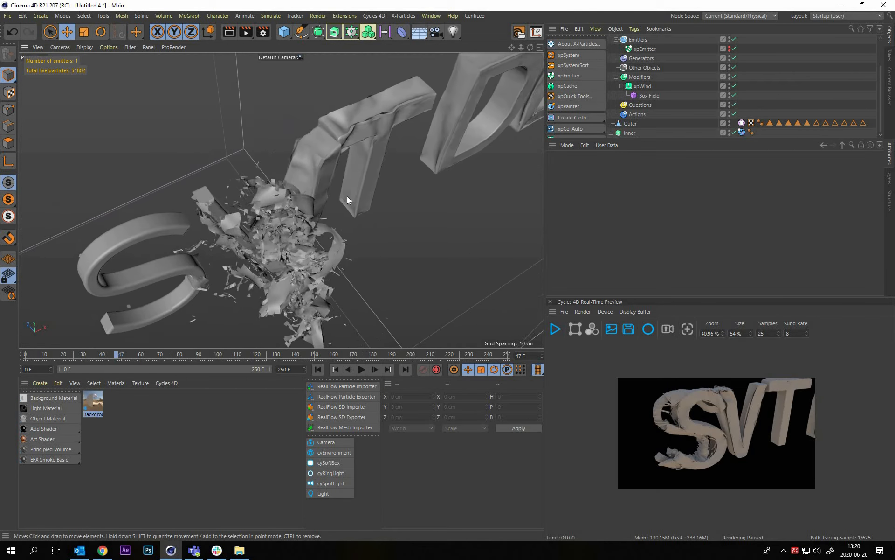
{"action": "middle_click_drag", "start_coordinate": [347, 196], "coordinate": [435, 175], "text": "alt"}
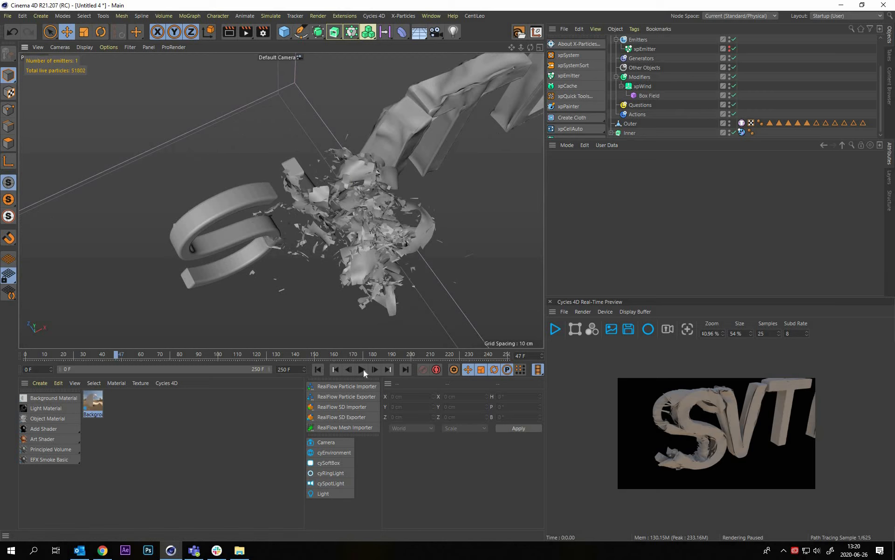
Return to frame 0 and set the xpEmitter's particle radius to 1 cm
{"action": "left_click", "coordinate": [318, 369]}
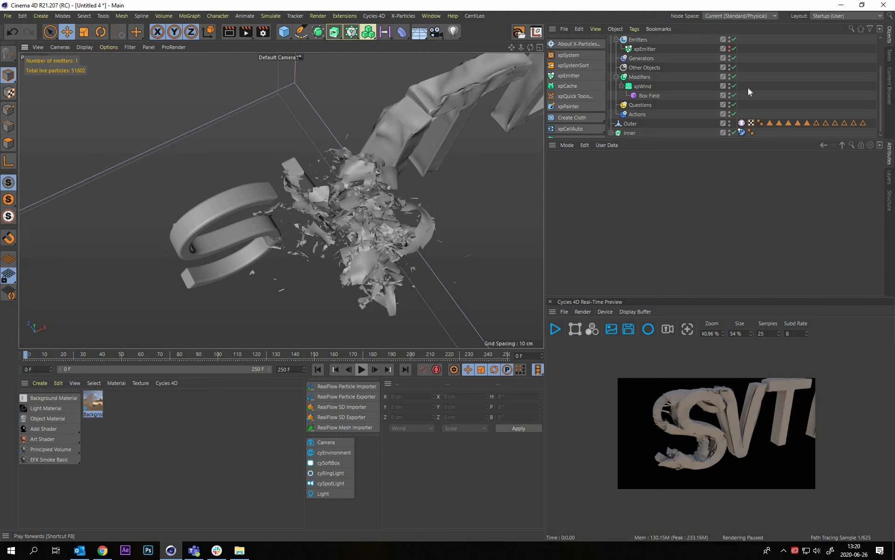
{"action": "left_click", "coordinate": [648, 49]}
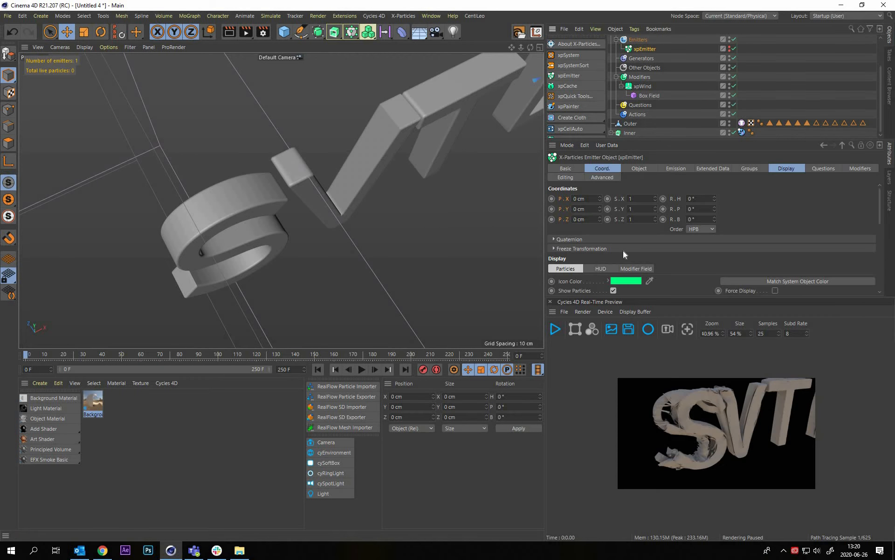
{"action": "left_click", "coordinate": [673, 169]}
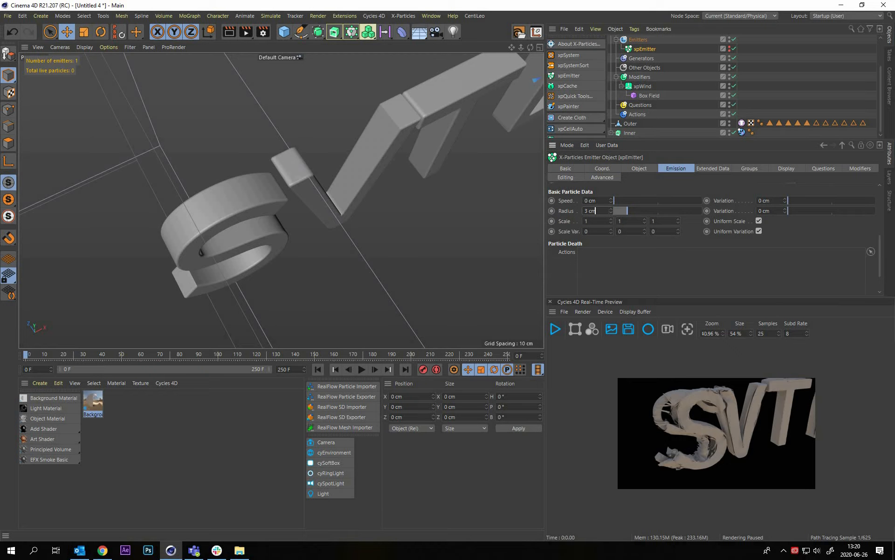
{"action": "double_click", "coordinate": [595, 211]}
{"action": "type", "text": "1"}
{"action": "key", "text": "Return"}
Play the simulation for a few frames from the start with the S and V framed, and stop it
{"action": "left_click", "coordinate": [306, 239]}
{"action": "left_click_drag", "start_coordinate": [306, 242], "coordinate": [354, 370], "text": "alt"}
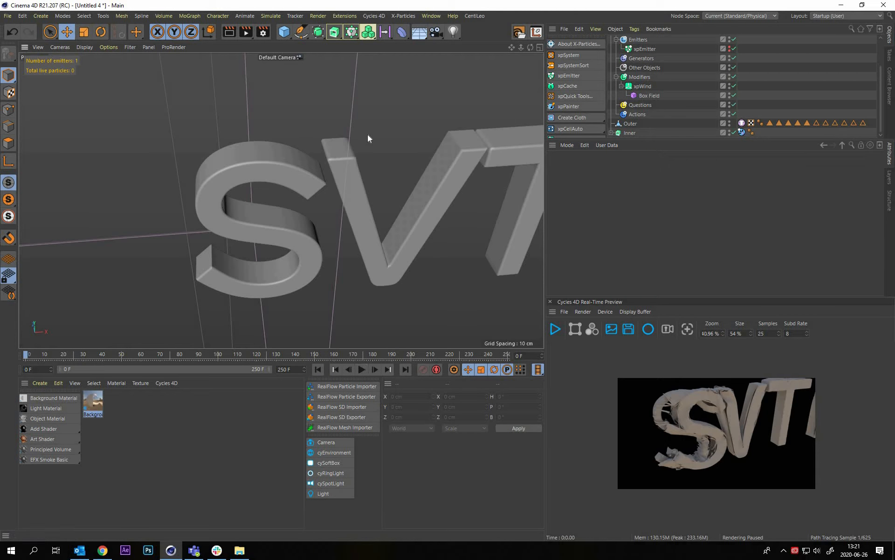
{"action": "key", "text": "F8"}
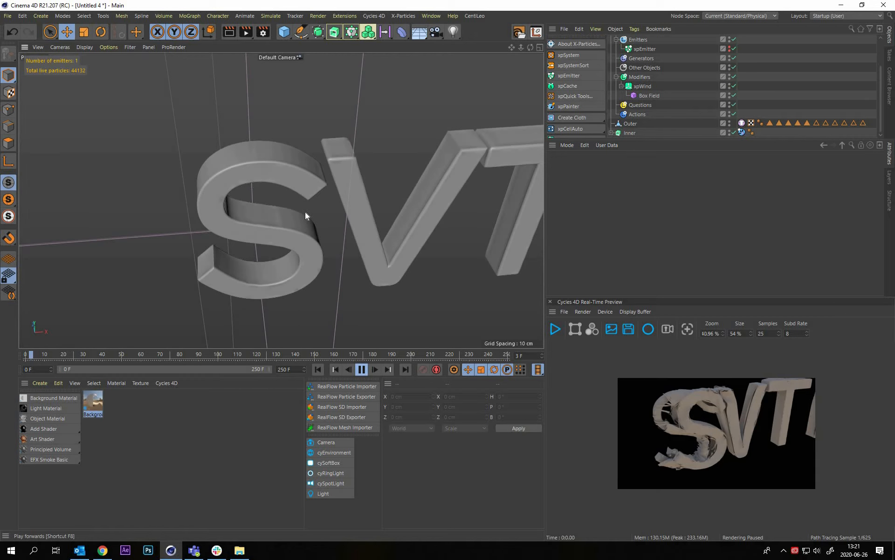
{"action": "left_click", "coordinate": [362, 369]}
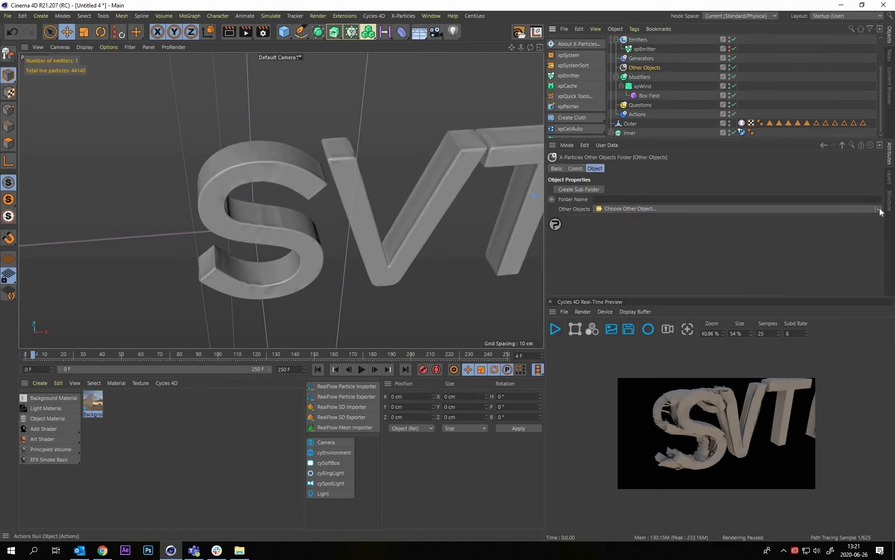
Add an xpCache to the X-Particles Other Objects folder and turn off Compress Cache on Build
{"action": "left_click", "coordinate": [629, 208]}
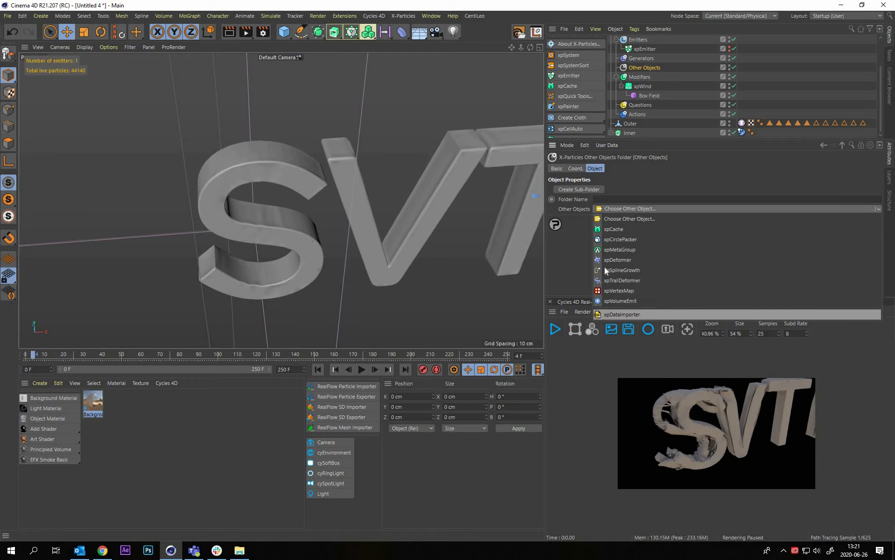
{"action": "left_click", "coordinate": [624, 238]}
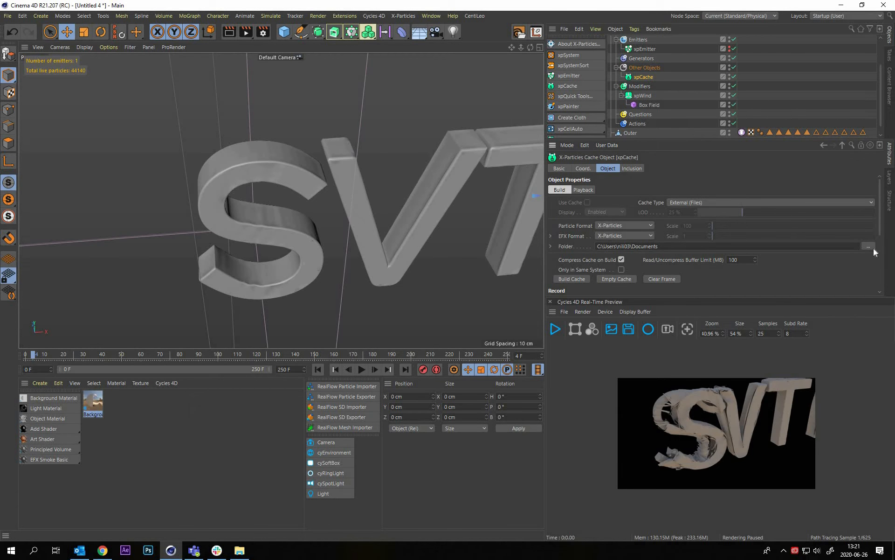
{"action": "left_click", "coordinate": [622, 259]}
Create a folder named 200626 in F:\XP_Cache and set it as the xpCache's storage folder
{"action": "left_click", "coordinate": [869, 246]}
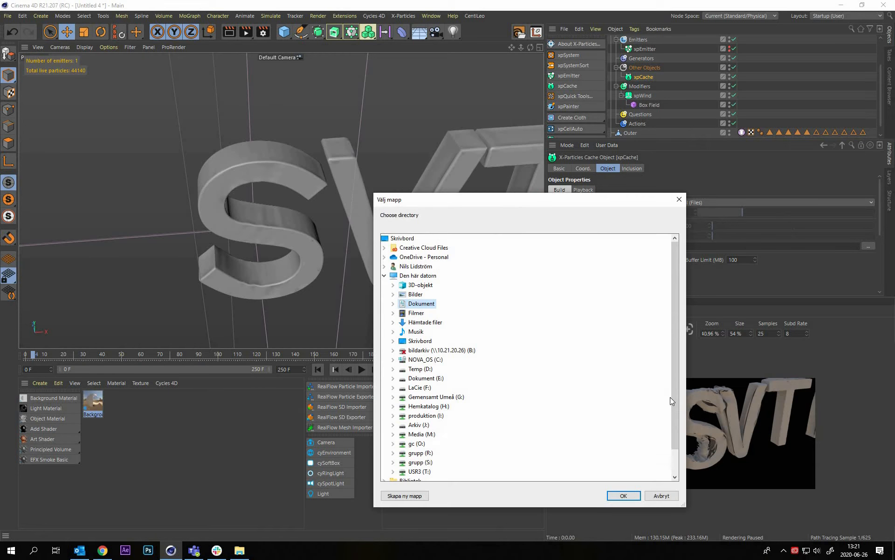
{"action": "double_click", "coordinate": [420, 369]}
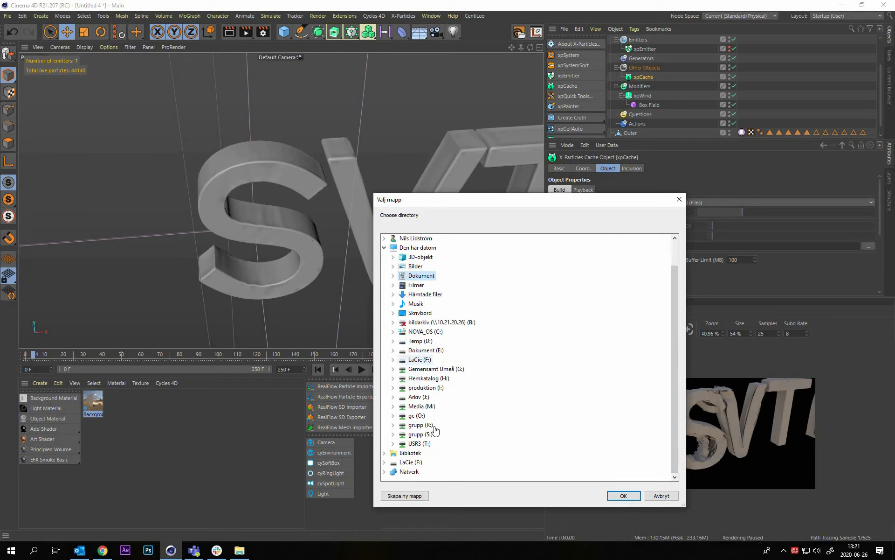
{"action": "left_click", "coordinate": [406, 494]}
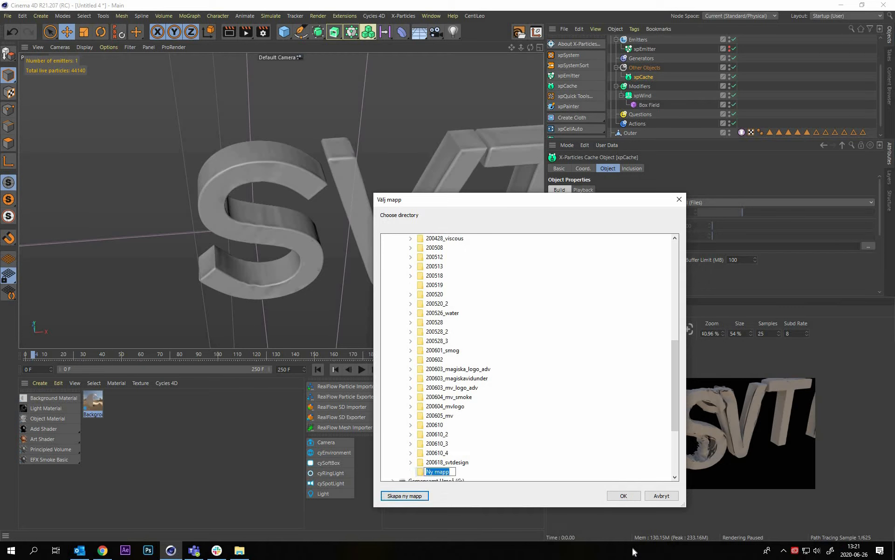
{"action": "type", "text": "2006"}
{"action": "key", "text": "Escape"}
{"action": "key", "text": "Return"}
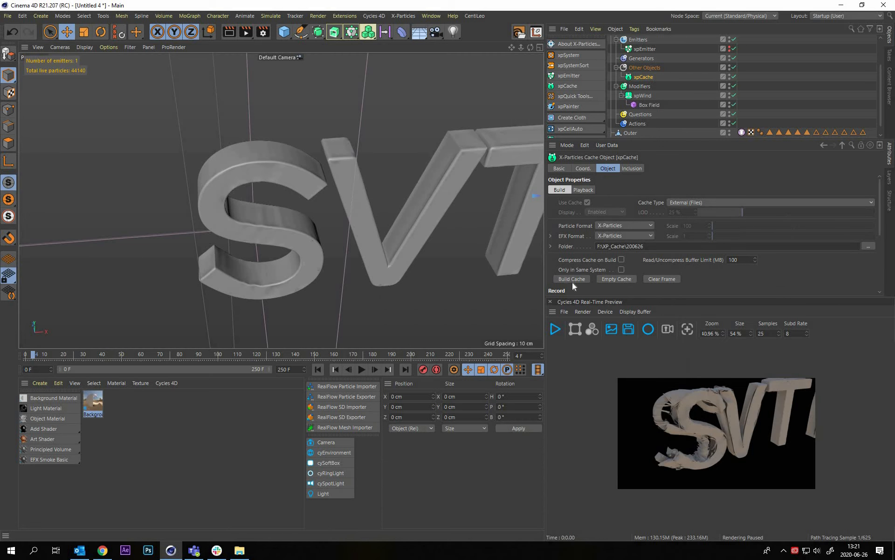
{"action": "left_click", "coordinate": [323, 373]}
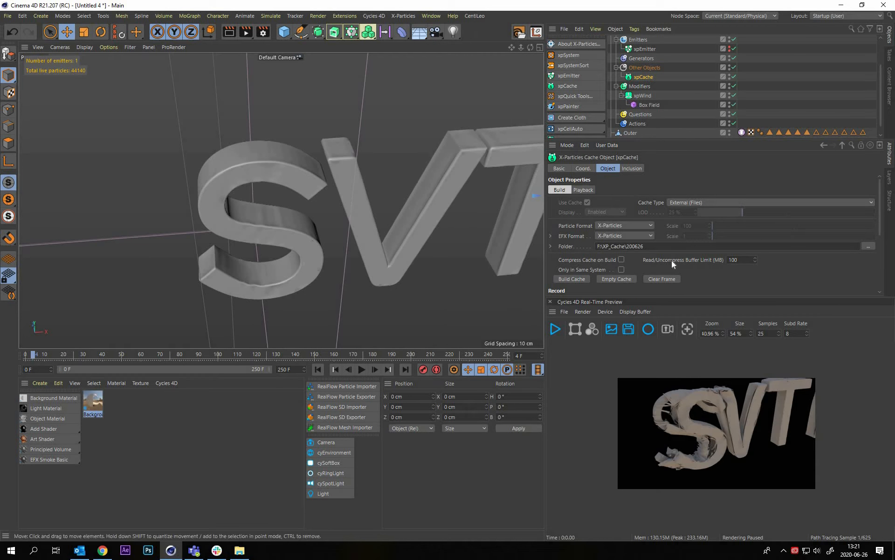
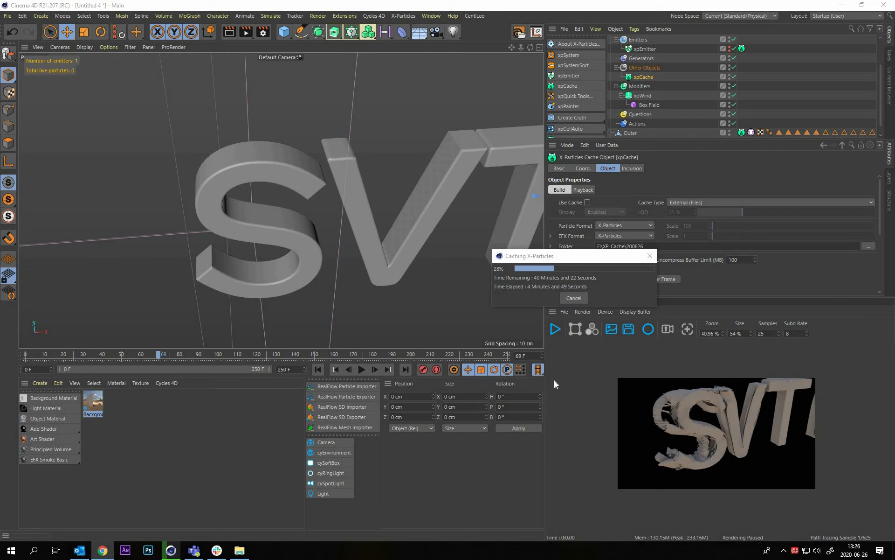
Stop the cache build and play the cached simulation from frame 0 with the SVT letters framed
{"action": "key", "text": "Escape"}
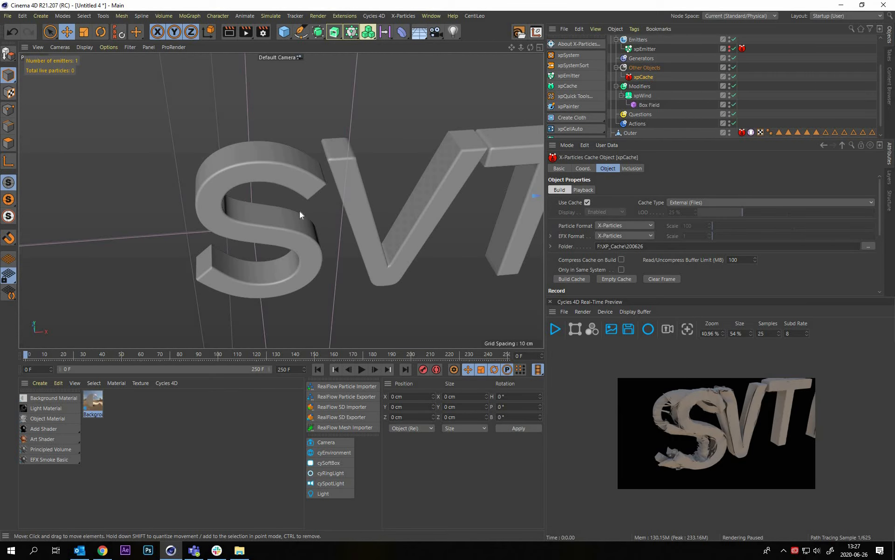
{"action": "middle_click_drag", "start_coordinate": [254, 216], "coordinate": [159, 198], "text": "alt"}
{"action": "right_click_drag", "start_coordinate": [307, 191], "coordinate": [280, 200], "text": "alt"}
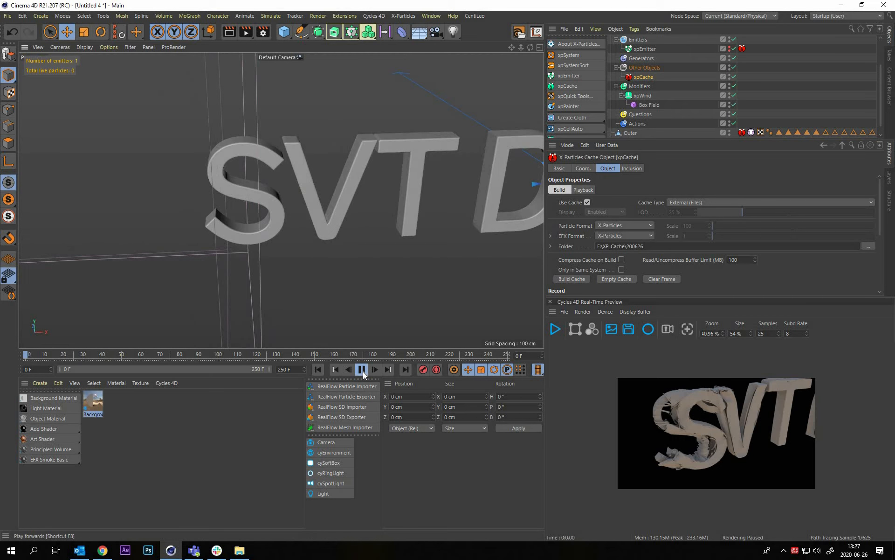
{"action": "key", "text": "F8"}
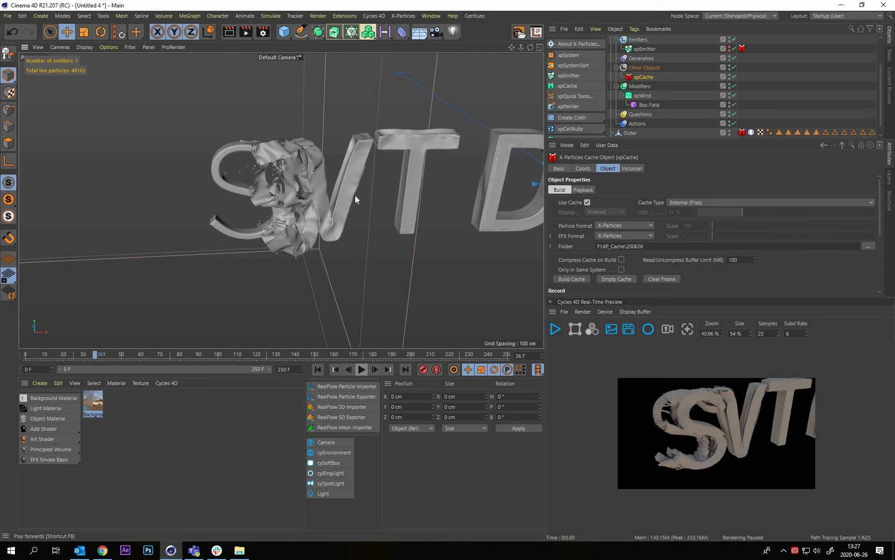
Play the cached simulation on to frame 73, examining the torn cloth from several angles
{"action": "left_click_drag", "start_coordinate": [371, 136], "coordinate": [289, 331], "text": "alt"}
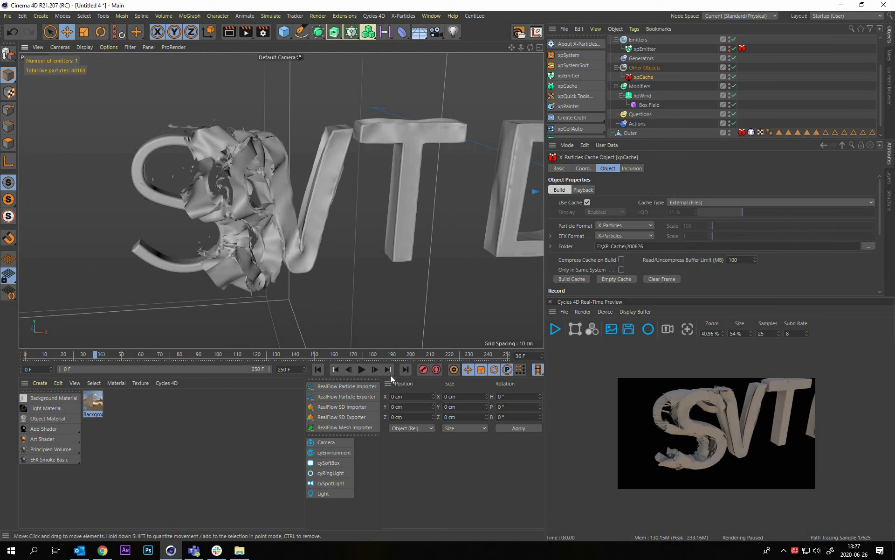
{"action": "left_click", "coordinate": [362, 369]}
{"action": "left_click", "coordinate": [363, 370]}
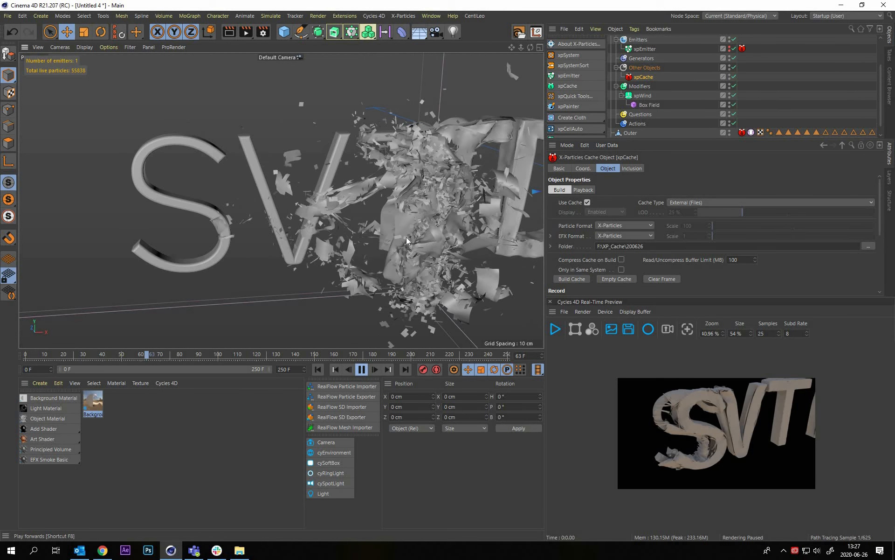
{"action": "right_click_drag", "start_coordinate": [215, 265], "coordinate": [216, 329], "text": "alt"}
{"action": "left_click_drag", "start_coordinate": [217, 328], "coordinate": [351, 194], "text": "alt"}
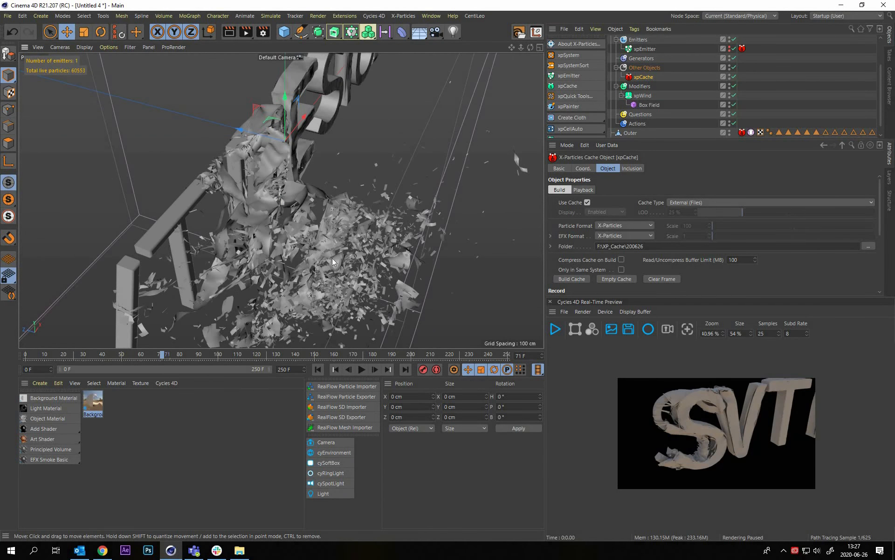
{"action": "left_click_drag", "start_coordinate": [332, 259], "coordinate": [357, 219], "text": "alt"}
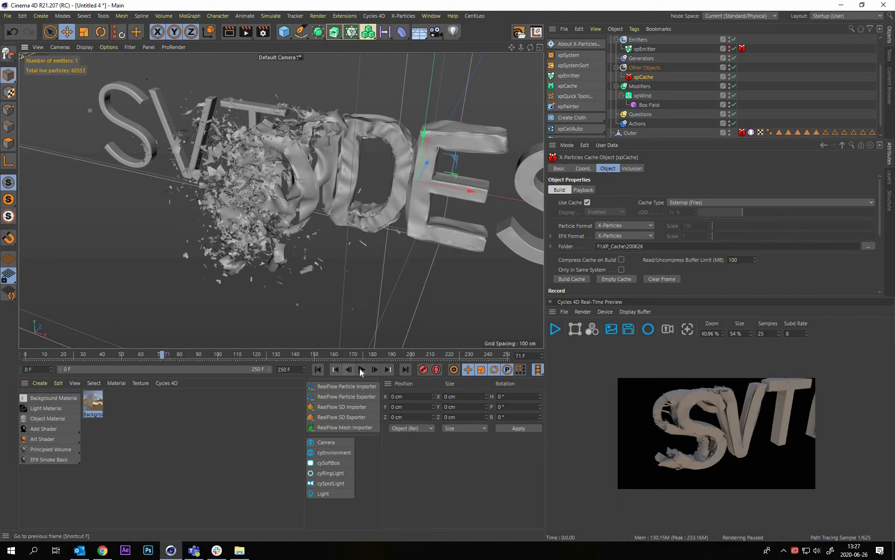
{"action": "left_click", "coordinate": [361, 369]}
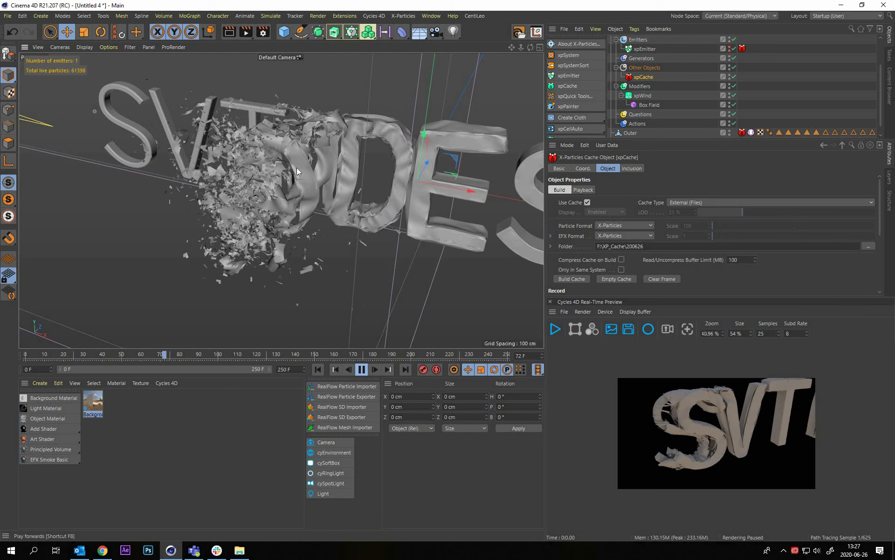
{"action": "left_click", "coordinate": [363, 371]}
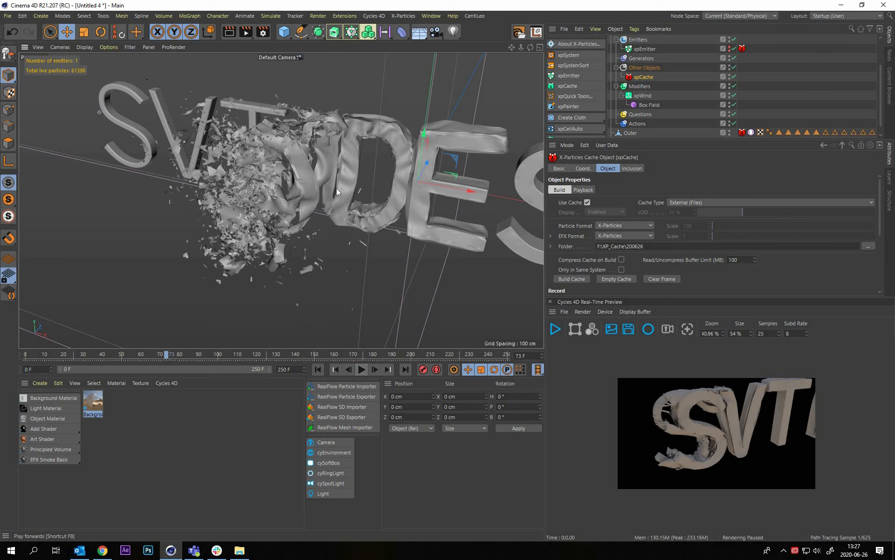
{"action": "left_click_drag", "start_coordinate": [430, 183], "coordinate": [155, 355], "text": "alt"}
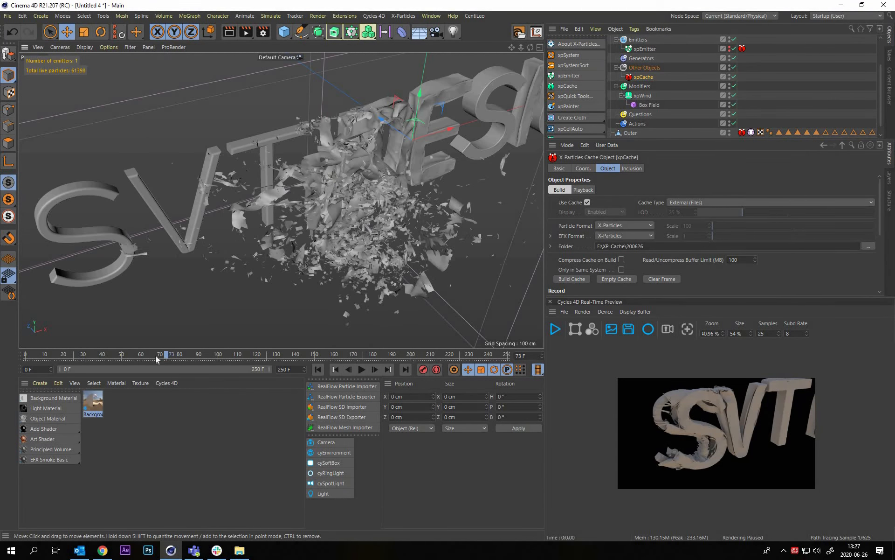
Scrub to frames 39 and 48 and inspect how the cloth tears off the S and V from different angles
{"action": "left_click", "coordinate": [75, 355]}
{"action": "left_click_drag", "start_coordinate": [244, 212], "coordinate": [208, 183]}
{"action": "left_click_drag", "start_coordinate": [326, 223], "coordinate": [187, 169], "text": "alt"}
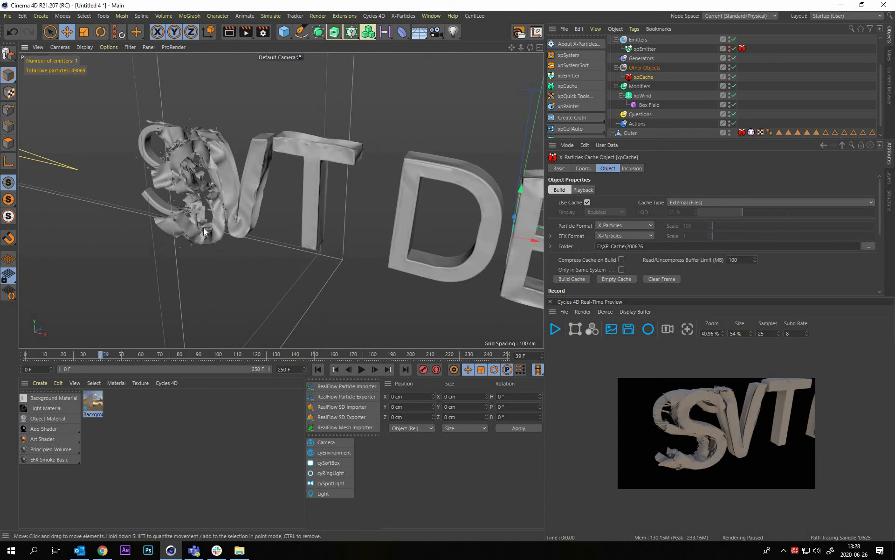
{"action": "left_click_drag", "start_coordinate": [223, 222], "coordinate": [196, 298], "text": "alt"}
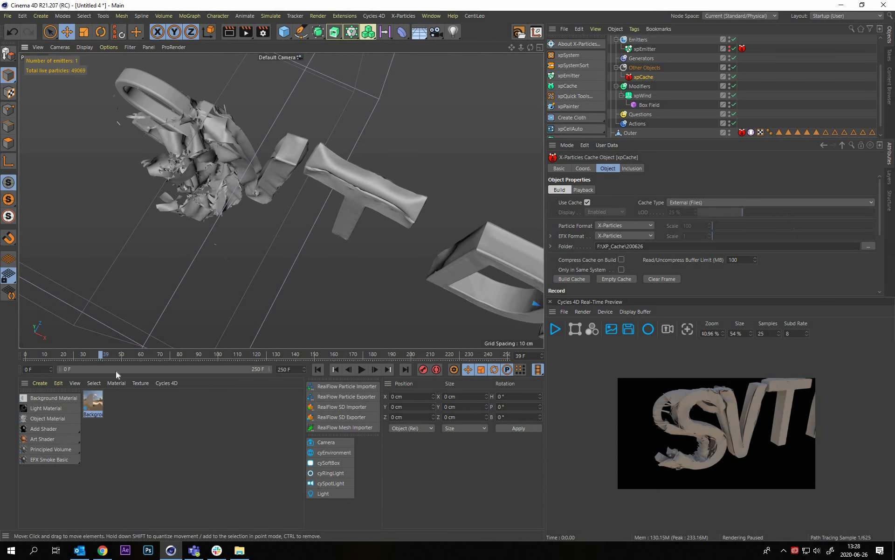
{"action": "left_click_drag", "start_coordinate": [116, 353], "coordinate": [136, 353]}
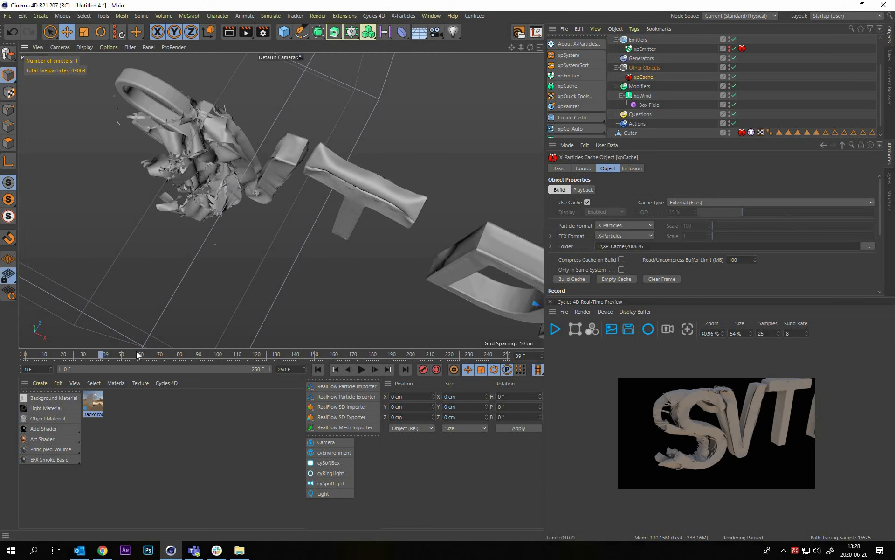
{"action": "left_click_drag", "start_coordinate": [250, 183], "coordinate": [327, 119], "text": "alt"}
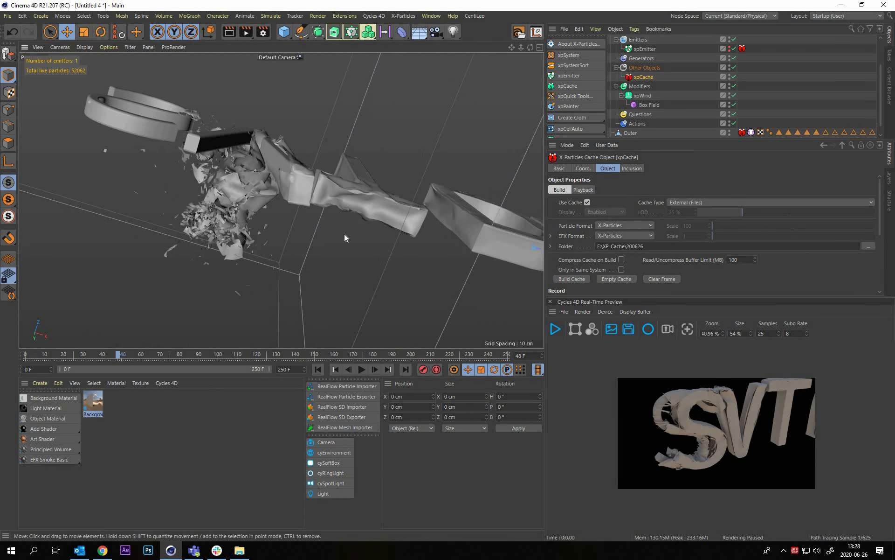
{"action": "left_click_drag", "start_coordinate": [344, 234], "coordinate": [286, 228], "text": "alt"}
{"action": "left_click_drag", "start_coordinate": [364, 163], "coordinate": [775, 70], "text": "alt"}
Review the Advanced and Tearing settings of the xpCloth tag on the Outer object
{"action": "left_click", "coordinate": [751, 132]}
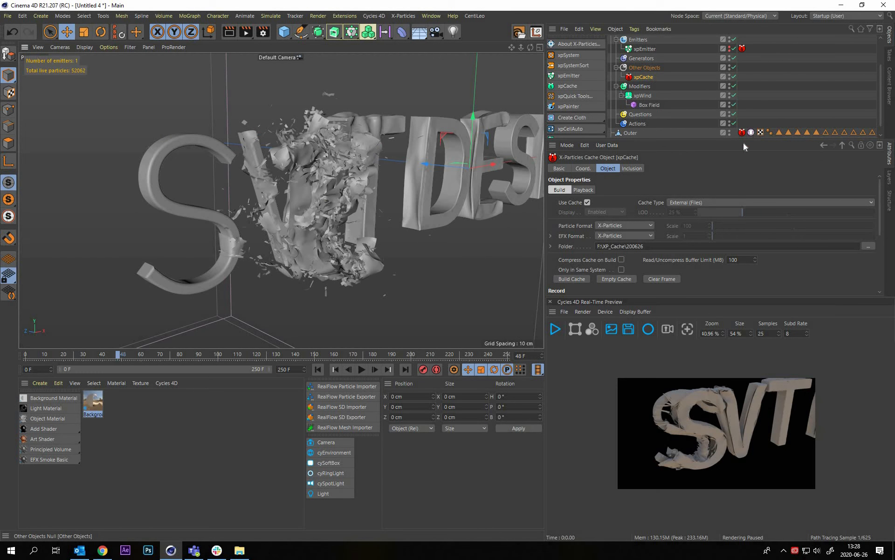
{"action": "left_click", "coordinate": [638, 169]}
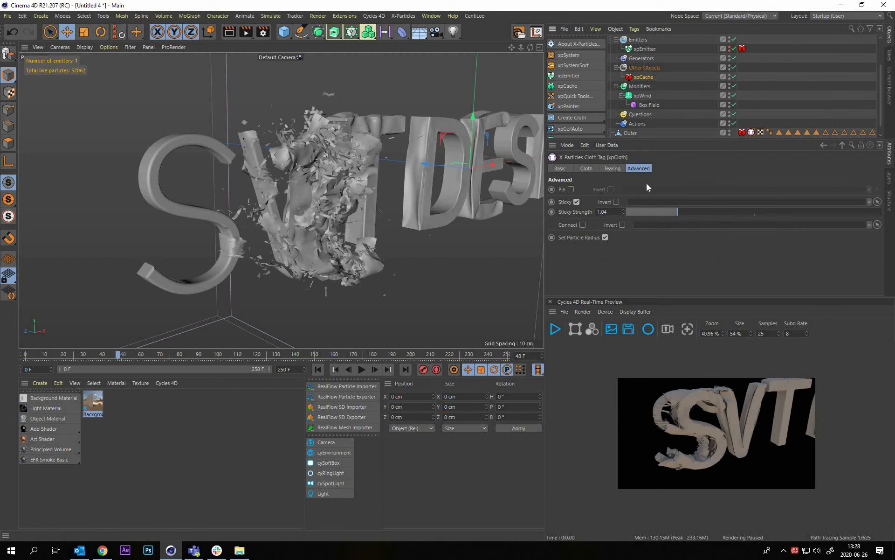
{"action": "left_click", "coordinate": [612, 168]}
{"action": "scroll", "coordinate": [629, 202], "scroll_direction": "up", "scroll_amount": 4}
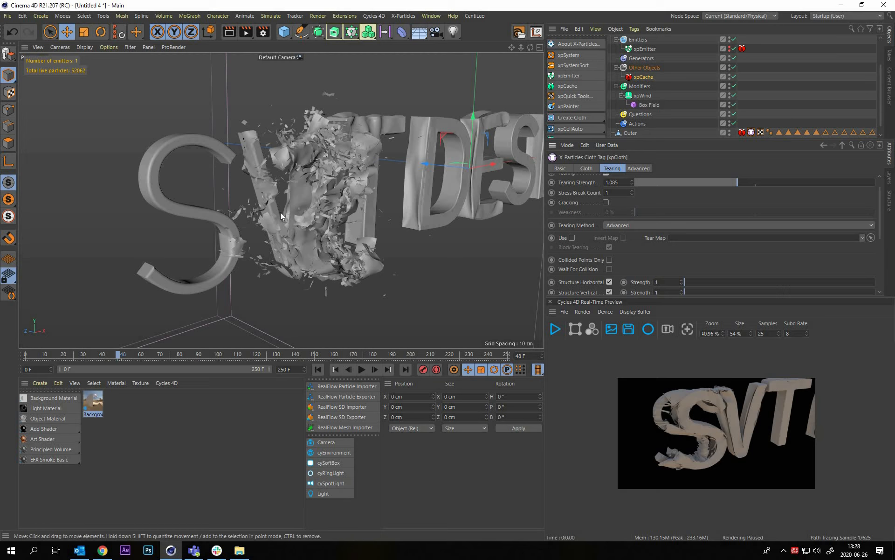
Create a Cycles 4D Object Material, assign it to the Inner object and open it in the Node Editor
{"action": "left_click_drag", "start_coordinate": [345, 92], "coordinate": [366, 192], "text": "alt"}
{"action": "left_click_drag", "start_coordinate": [450, 186], "coordinate": [382, 191], "text": "alt"}
{"action": "left_click_drag", "start_coordinate": [766, 77], "coordinate": [441, 154], "text": "alt"}
{"action": "middle_click_drag", "start_coordinate": [436, 154], "coordinate": [344, 155], "text": "alt"}
{"action": "left_click", "coordinate": [421, 172]}
{"action": "left_click_drag", "start_coordinate": [422, 173], "coordinate": [453, 211], "text": "alt"}
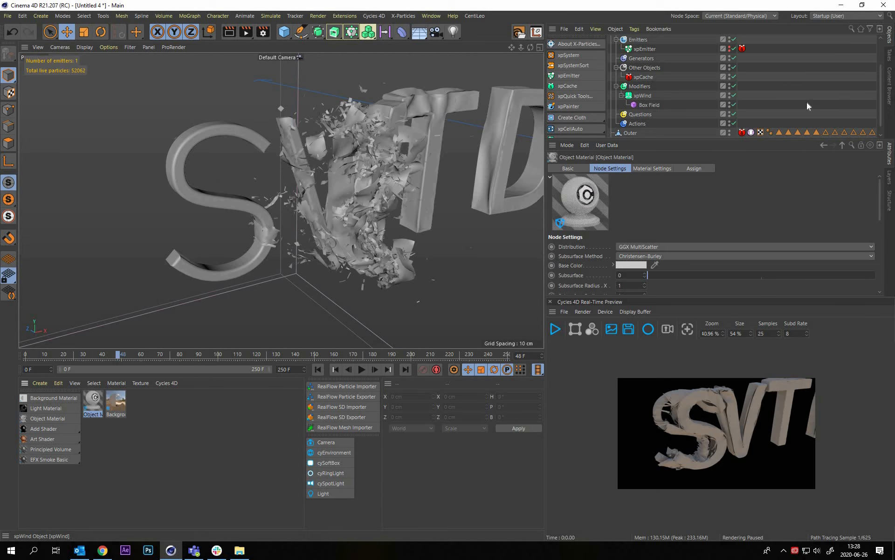
{"action": "scroll", "coordinate": [807, 104], "scroll_direction": "down", "scroll_amount": 1}
{"action": "left_click_drag", "start_coordinate": [93, 408], "coordinate": [170, 151]}
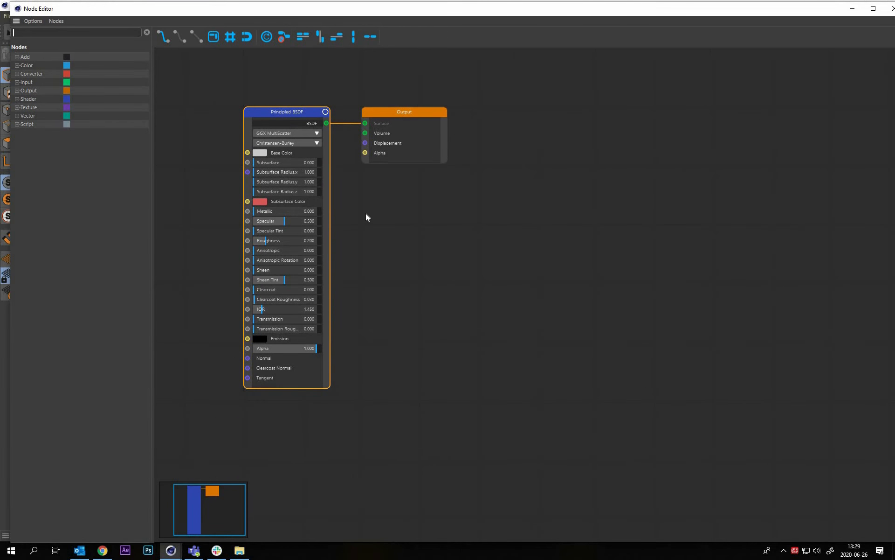
Set the Principled BSDF's Base Color to a near-white with a value of 95%
{"action": "middle_click_drag", "start_coordinate": [360, 219], "coordinate": [447, 276]}
{"action": "scroll", "coordinate": [350, 227], "scroll_direction": "up", "scroll_amount": 1}
{"action": "scroll", "coordinate": [350, 227], "scroll_direction": "up", "scroll_amount": 1}
{"action": "left_click", "coordinate": [340, 204]}
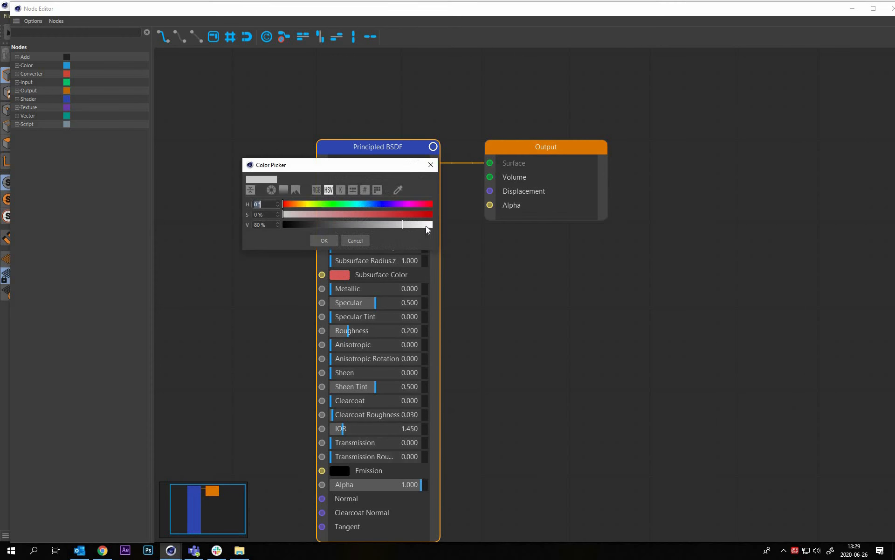
{"action": "left_click", "coordinate": [428, 225]}
{"action": "left_click_drag", "start_coordinate": [286, 213], "coordinate": [290, 213]}
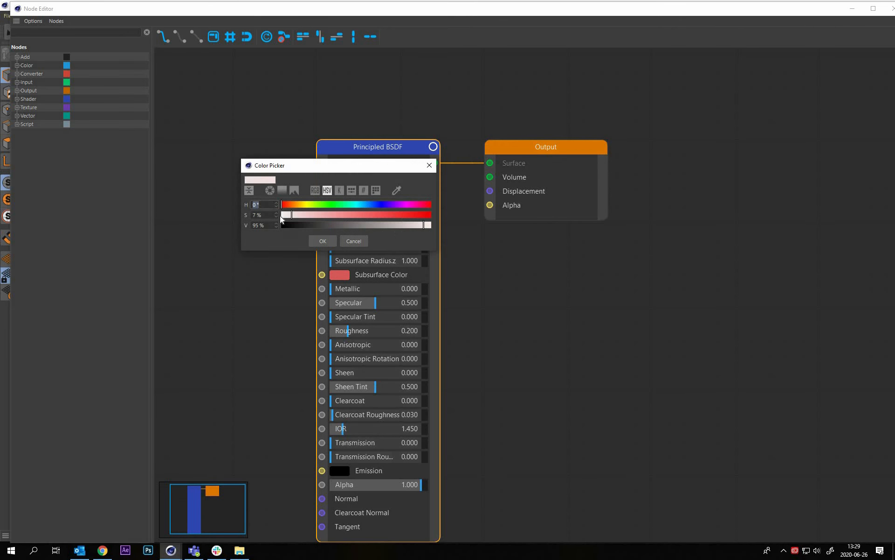
{"action": "left_click", "coordinate": [282, 215]}
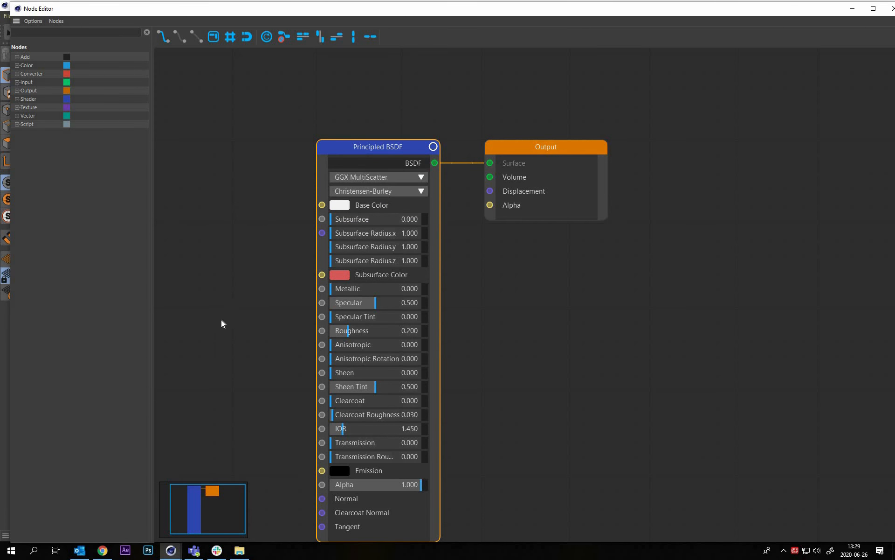
Start the Cycles 4D real-time preview and frame the upper part of the S in the viewport
{"action": "left_click_drag", "start_coordinate": [432, 4], "coordinate": [452, 329]}
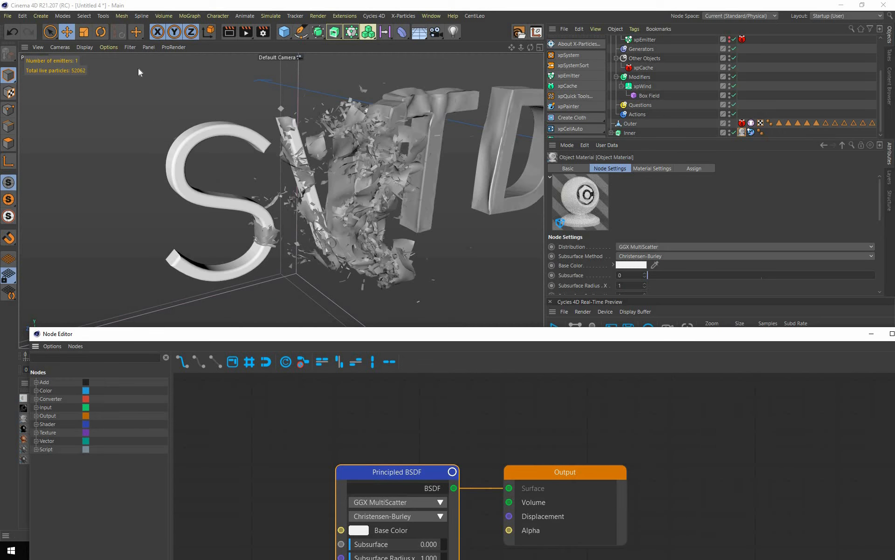
{"action": "left_click_drag", "start_coordinate": [181, 134], "coordinate": [1, 60]}
{"action": "left_click", "coordinate": [555, 330]}
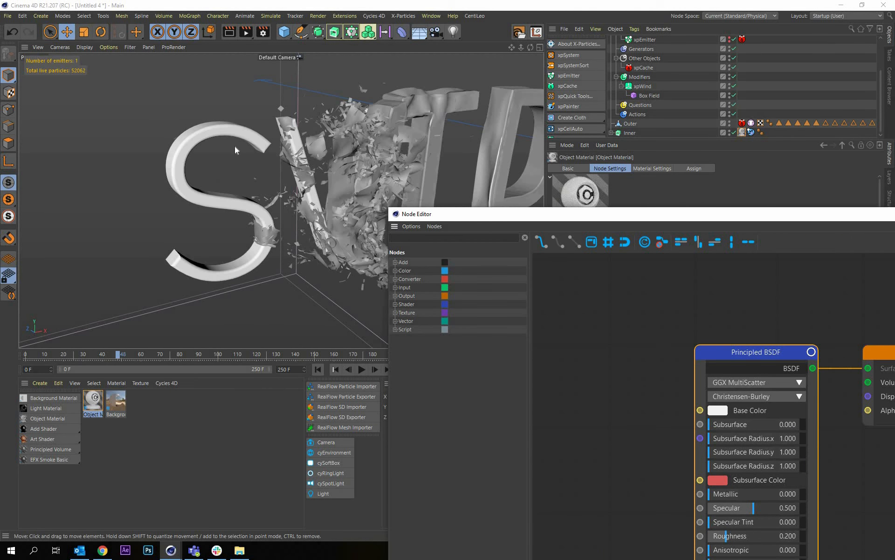
{"action": "right_click_drag", "start_coordinate": [244, 143], "coordinate": [260, 184], "text": "alt"}
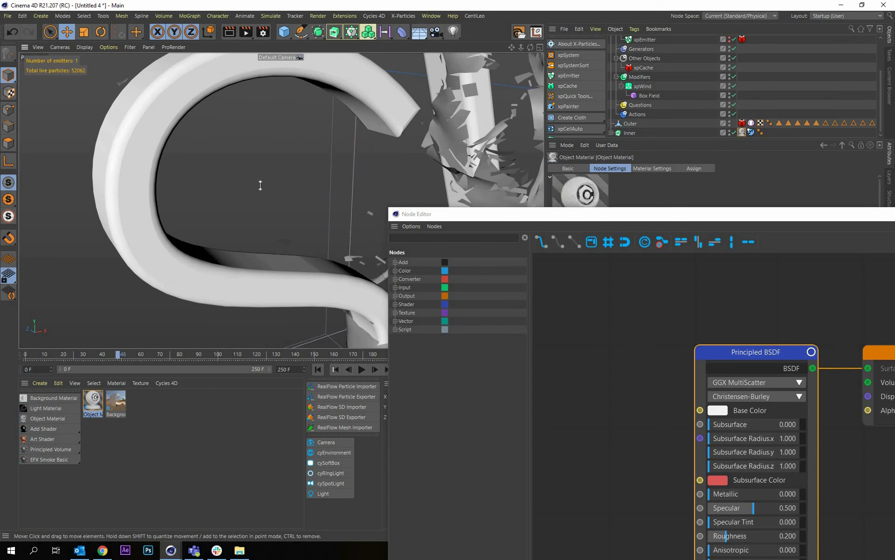
Shrink the Node Editor window, place it clear of the render preview and bring the Principled BSDF node into view
{"action": "left_click_drag", "start_coordinate": [390, 210], "coordinate": [130, 187]}
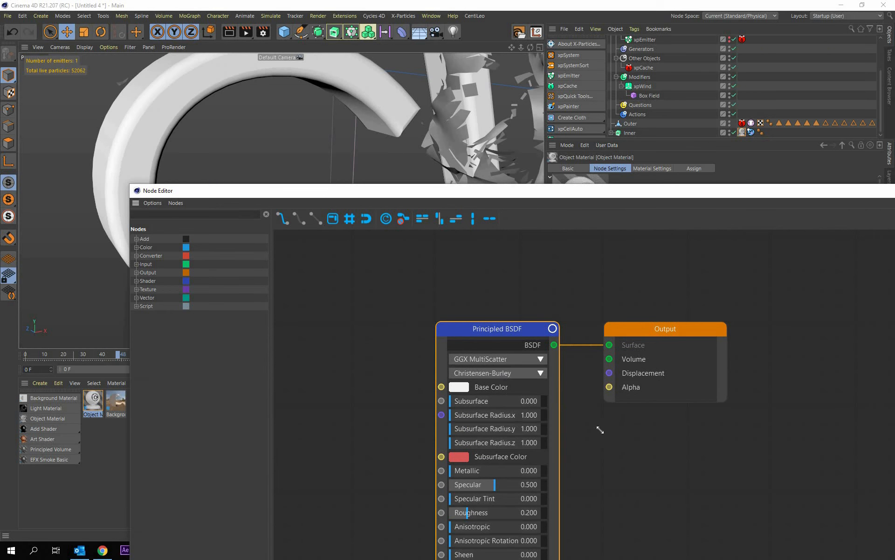
{"action": "left_click_drag", "start_coordinate": [601, 430], "coordinate": [638, 450]}
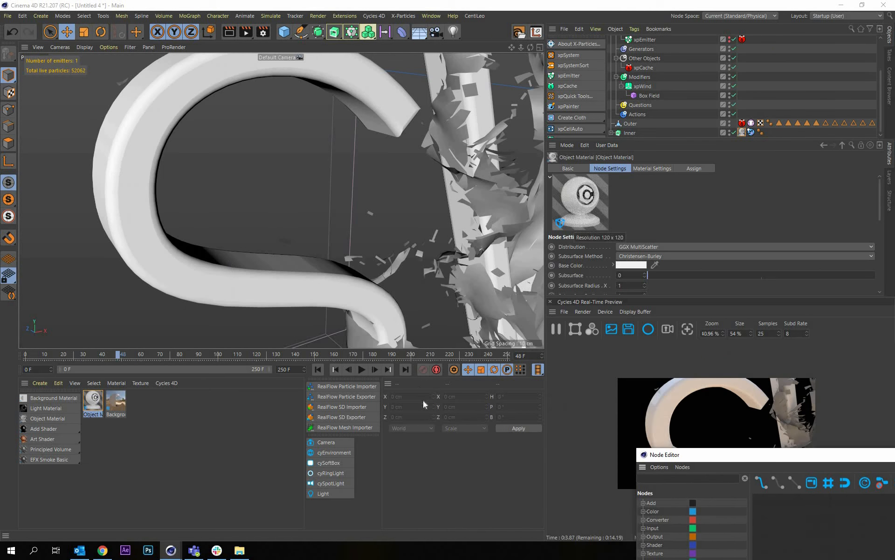
{"action": "left_click_drag", "start_coordinate": [424, 404], "coordinate": [275, 262]}
{"action": "right_click_drag", "start_coordinate": [431, 401], "coordinate": [390, 376], "text": "alt"}
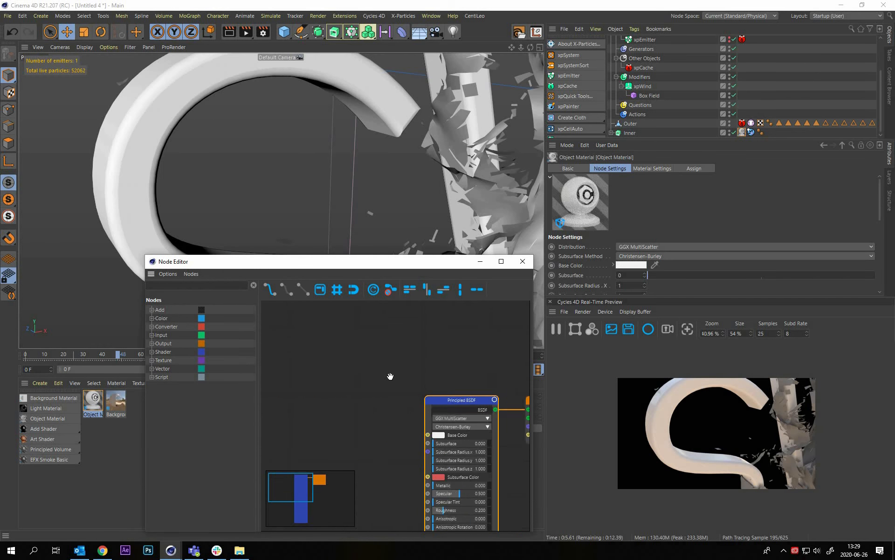
{"action": "scroll", "coordinate": [391, 376], "scroll_direction": "down", "scroll_amount": 1}
{"action": "middle_click_drag", "start_coordinate": [390, 376], "coordinate": [500, 374], "text": "alt"}
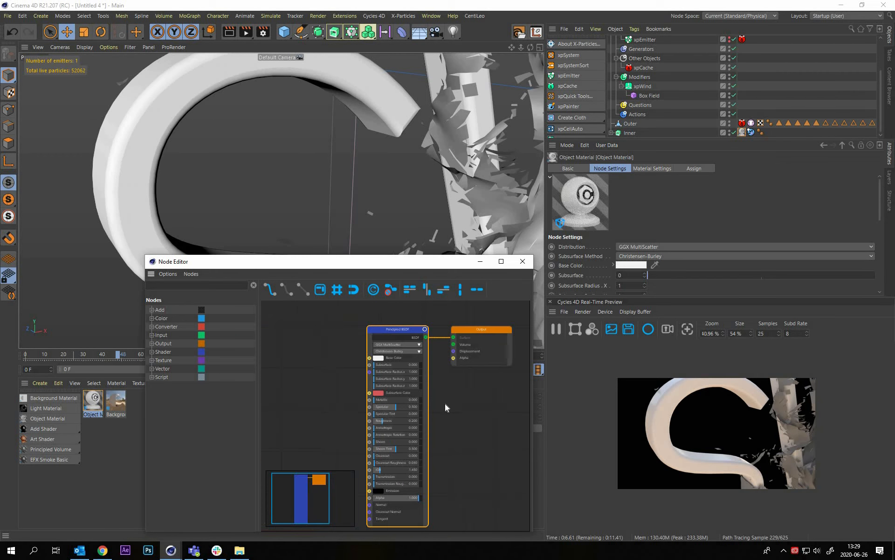
Set the Principled BSDF's Metallic value to about 0.42, trying 0.726 first
{"action": "scroll", "coordinate": [391, 405], "scroll_direction": "up", "scroll_amount": 2}
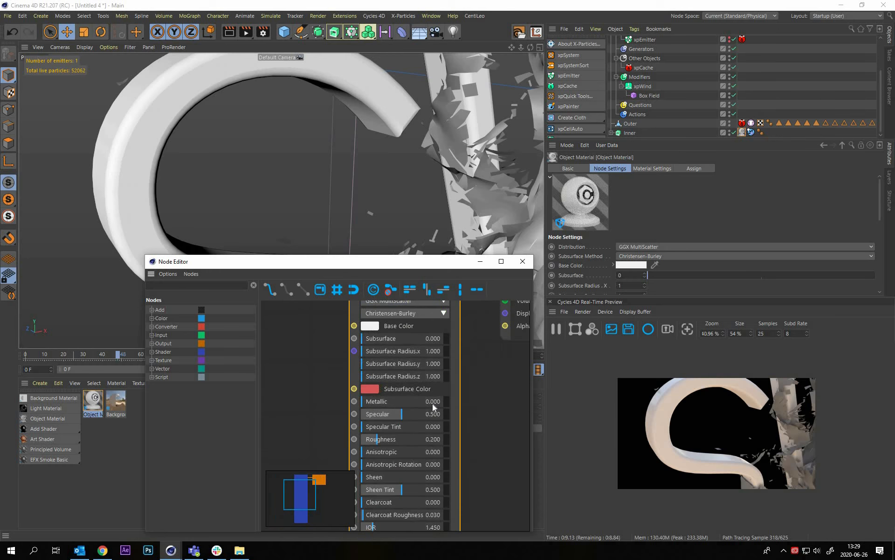
{"action": "scroll", "coordinate": [429, 405], "scroll_direction": "up", "scroll_amount": 1}
{"action": "left_click", "coordinate": [430, 404]}
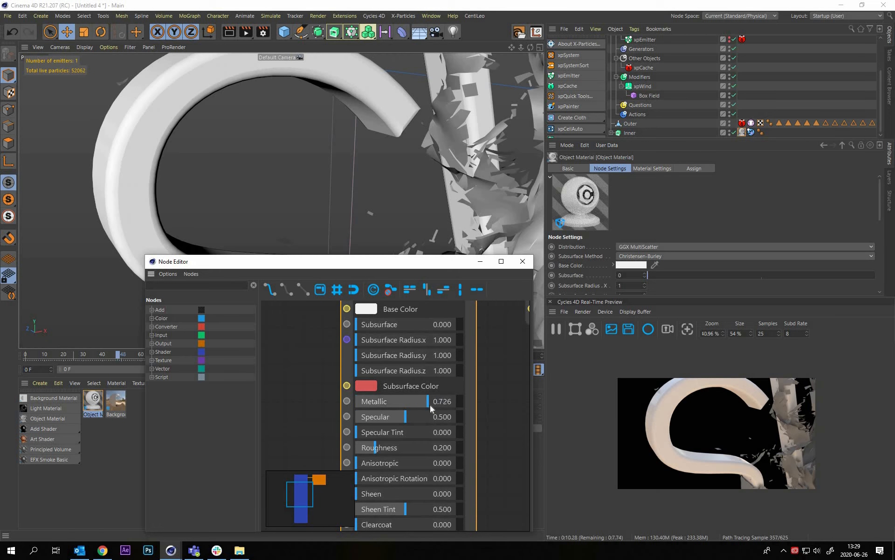
{"action": "left_click", "coordinate": [397, 403]}
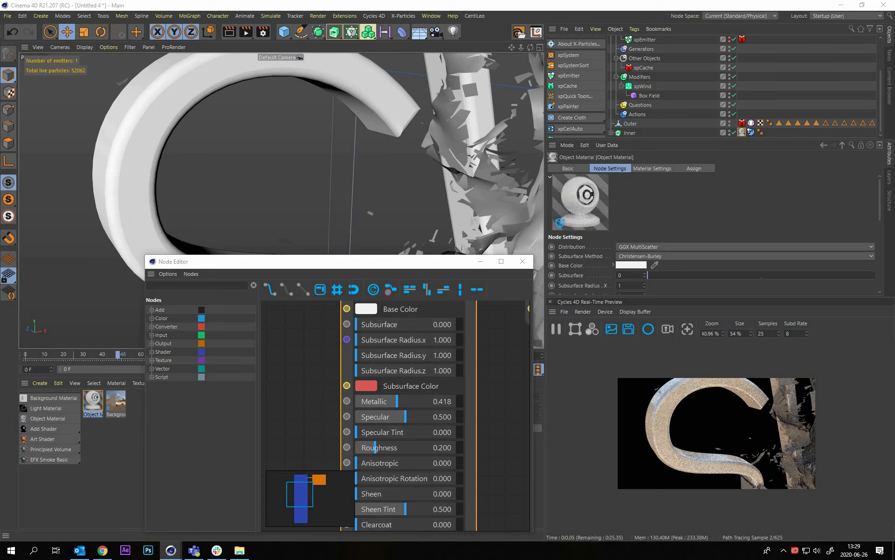
Switch to File Explorer and open the 3D-projekt folder in Google Drive on LaCie (F:)
{"action": "key", "text": "super+e"}
{"action": "key", "text": "super+shift+Left"}
{"action": "key", "text": "super+shift+Left"}
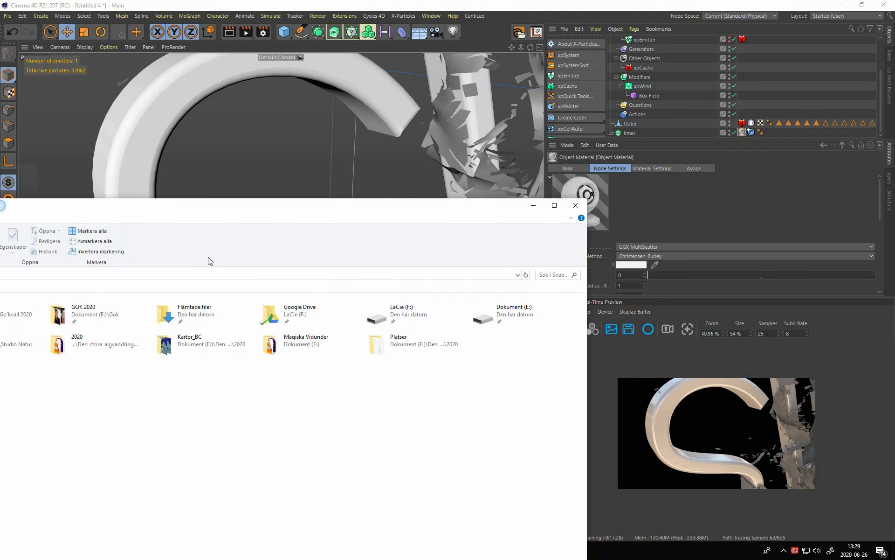
{"action": "left_click", "coordinate": [215, 251]}
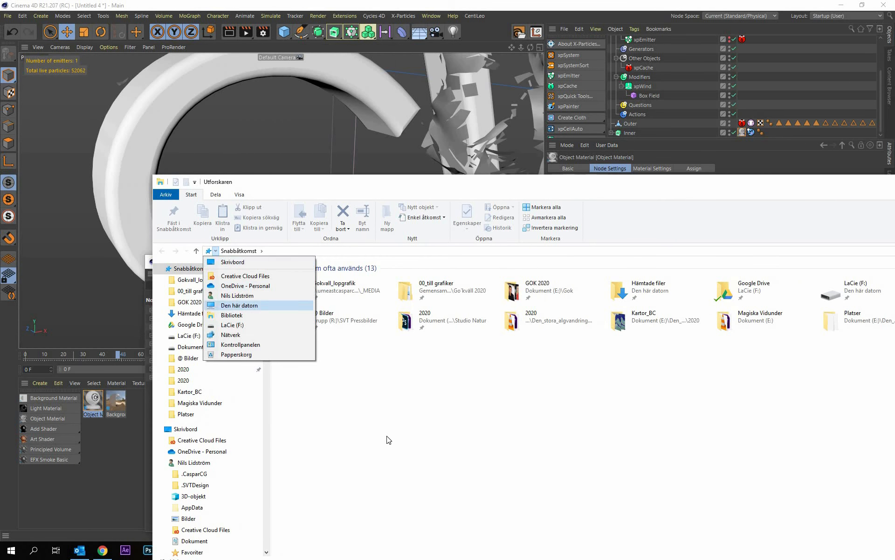
{"action": "key", "text": "Return"}
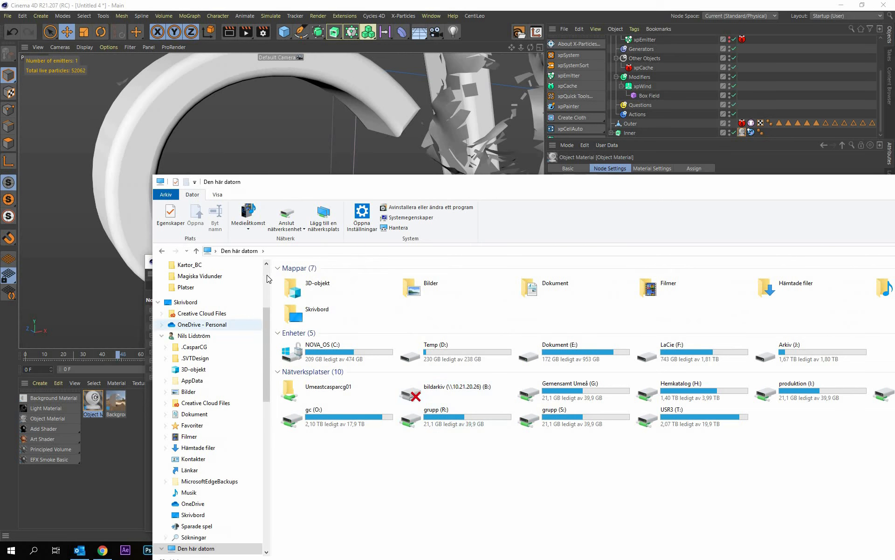
{"action": "scroll", "coordinate": [191, 327], "scroll_direction": "up", "scroll_amount": 4}
{"action": "left_click", "coordinate": [190, 328]}
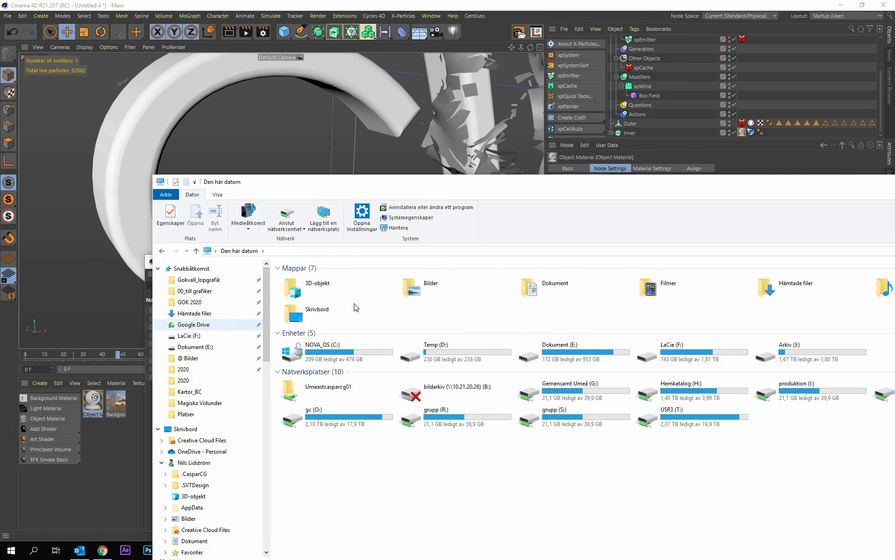
{"action": "double_click", "coordinate": [351, 287]}
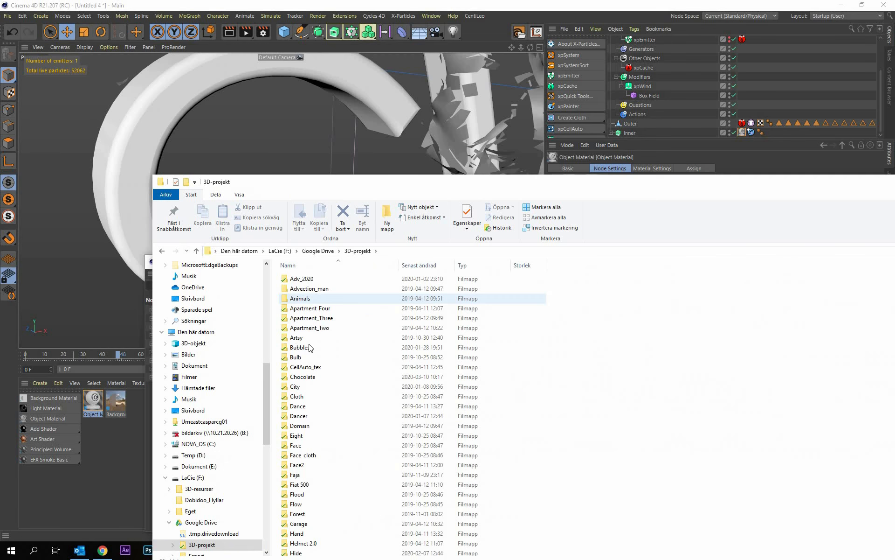
Open the inner 10 Bonus Roughness Maps folder under Resurser, Texturer, Roughness_maps
{"action": "left_click", "coordinate": [342, 351]}
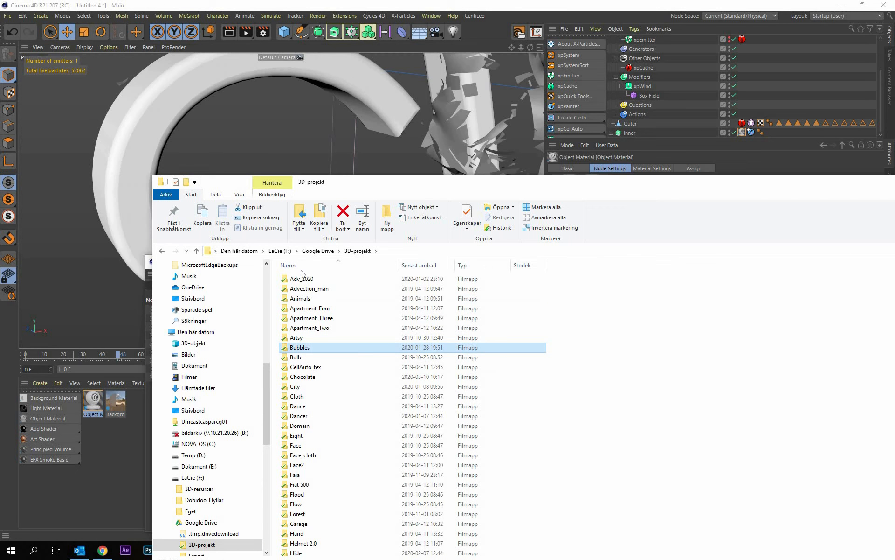
{"action": "key", "text": "r"}
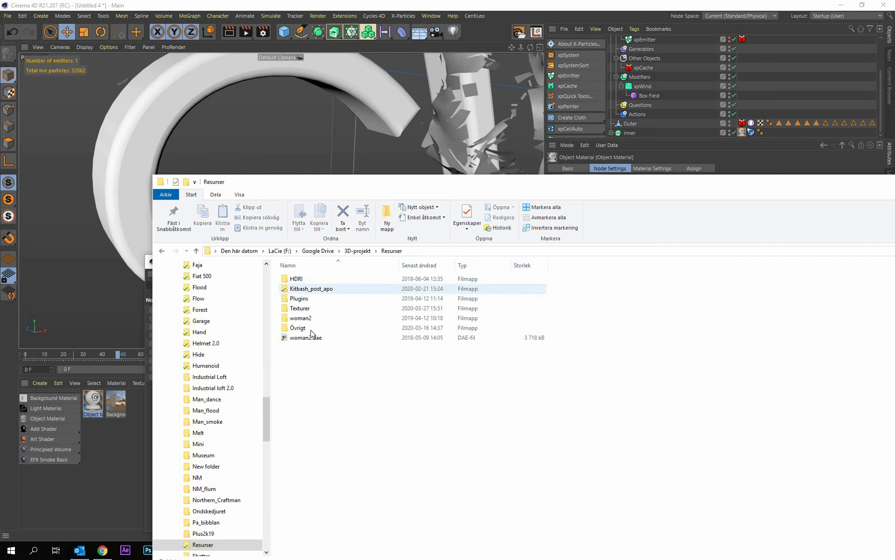
{"action": "key", "text": "Return"}
{"action": "left_click", "coordinate": [305, 328]}
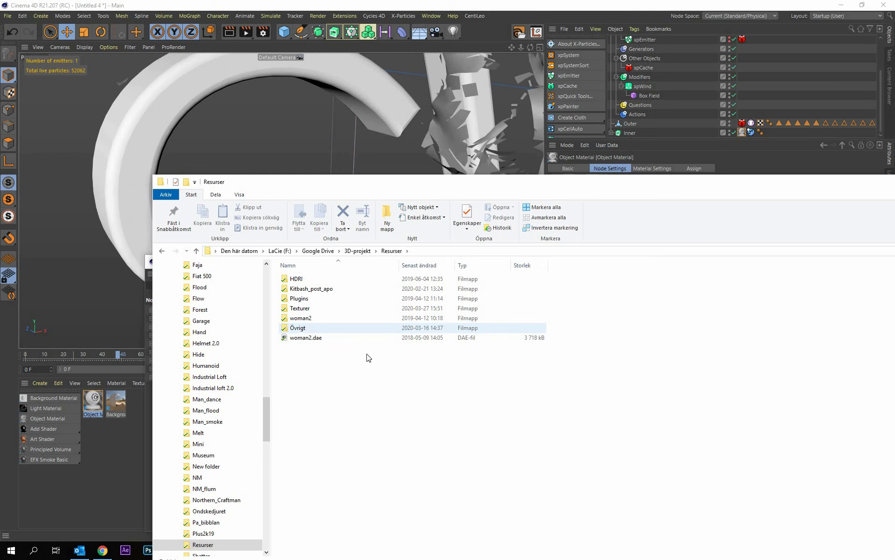
{"action": "key", "text": "t"}
{"action": "key", "text": "Return"}
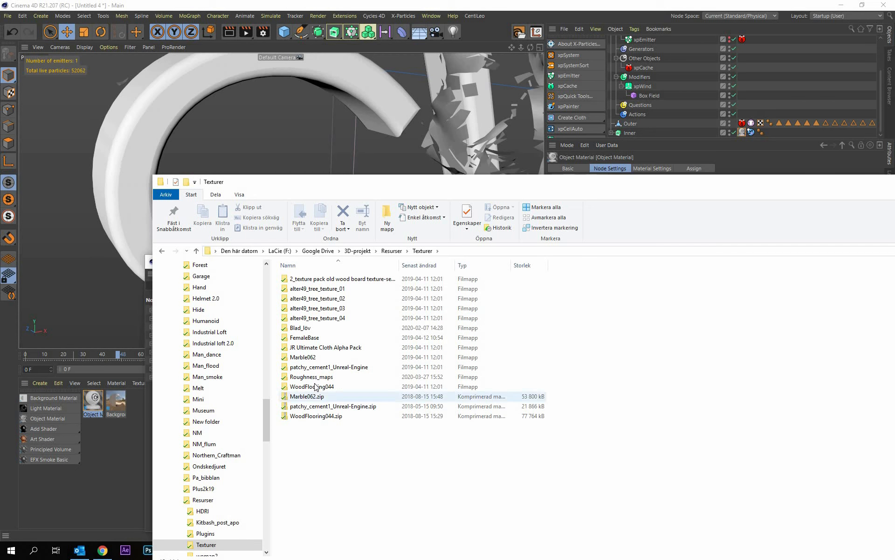
{"action": "key", "text": "r"}
{"action": "key", "text": "Return"}
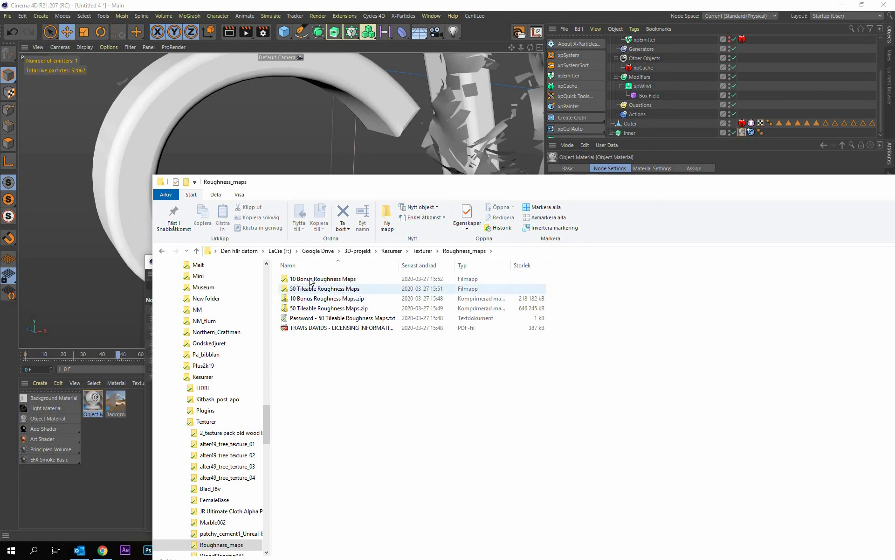
{"action": "left_click", "coordinate": [311, 279]}
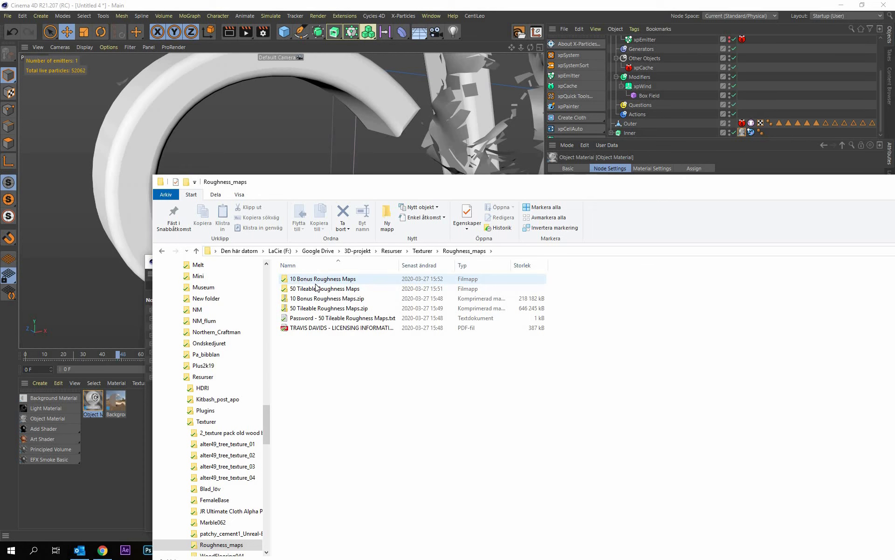
{"action": "key", "text": "Return"}
{"action": "key", "text": "1"}
{"action": "key", "text": "Return"}
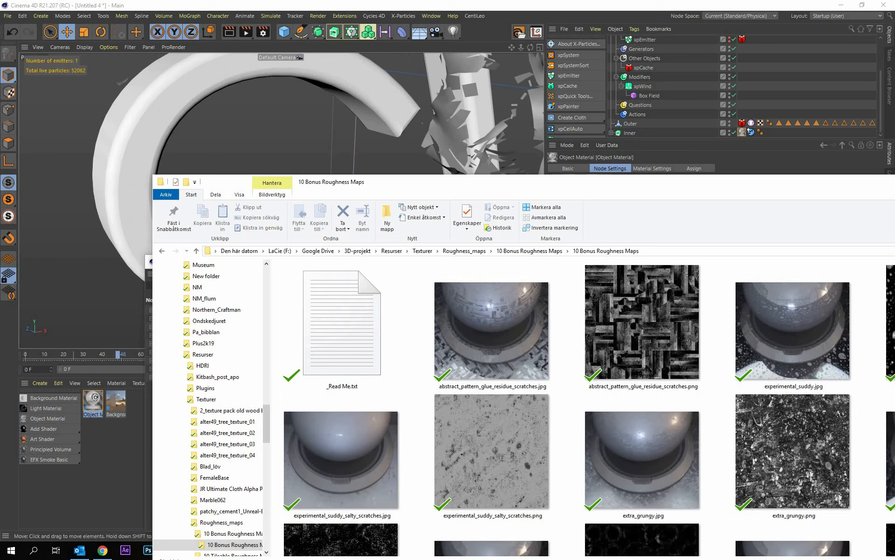
Bring extra_grungy.png from the roughness maps folder into the material's node graph as an image texture
{"action": "left_click_drag", "start_coordinate": [513, 182], "coordinate": [0, 61]}
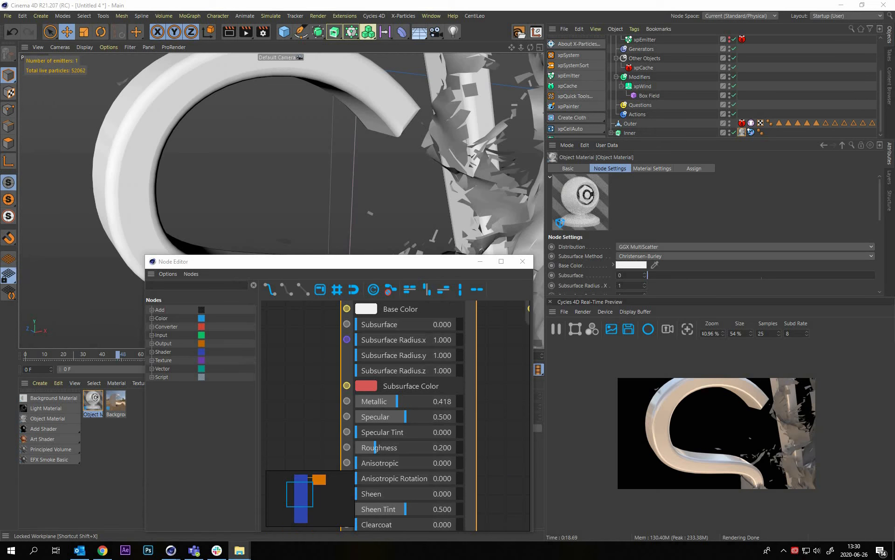
{"action": "left_click_drag", "start_coordinate": [606, 559], "coordinate": [555, 240]}
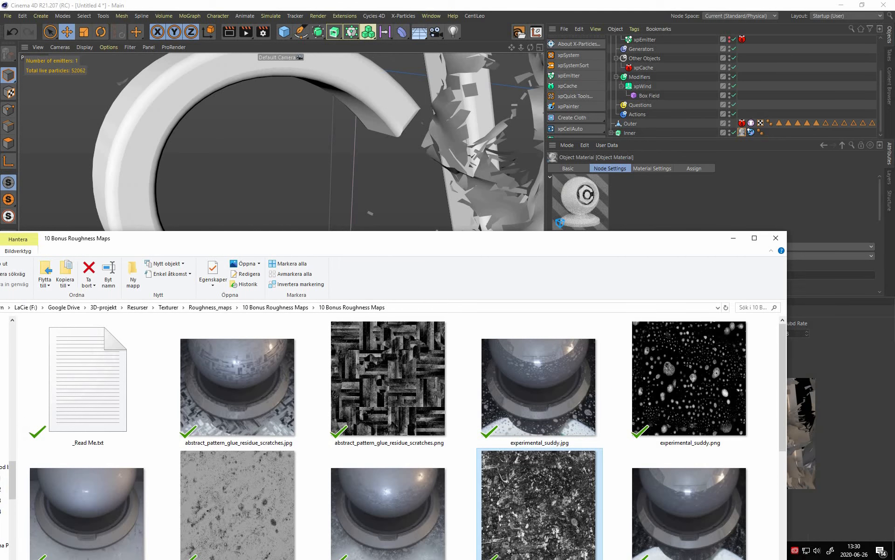
{"action": "left_click_drag", "start_coordinate": [280, 238], "coordinate": [0, 224]}
{"action": "left_click_drag", "start_coordinate": [308, 422], "coordinate": [310, 421]}
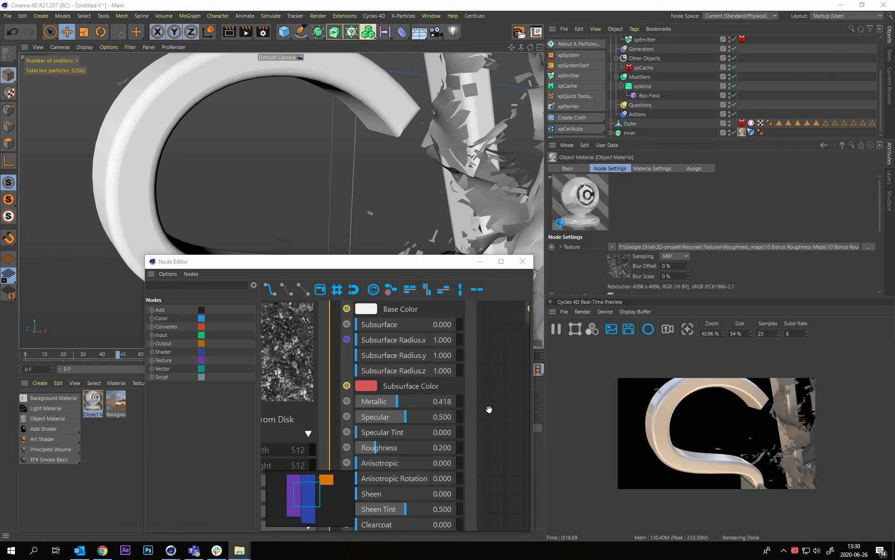
Place the extra_grungy node clear of the Principled BSDF and preview its Color output on the S
{"action": "scroll", "coordinate": [432, 335], "scroll_direction": "down", "scroll_amount": 2}
{"action": "middle_click_drag", "start_coordinate": [357, 330], "coordinate": [497, 369]}
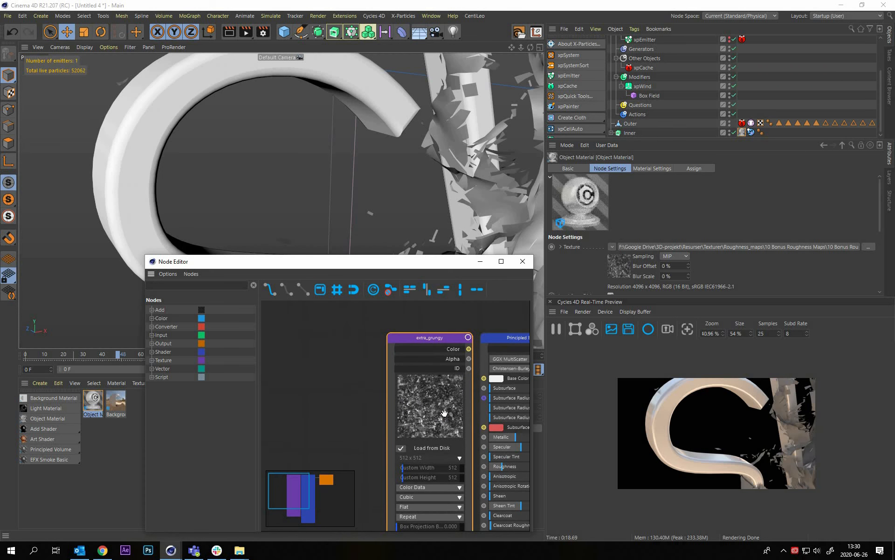
{"action": "left_click_drag", "start_coordinate": [444, 413], "coordinate": [372, 413]}
{"action": "middle_click_drag", "start_coordinate": [393, 414], "coordinate": [492, 376]}
{"action": "middle_click_drag", "start_coordinate": [392, 353], "coordinate": [298, 345]}
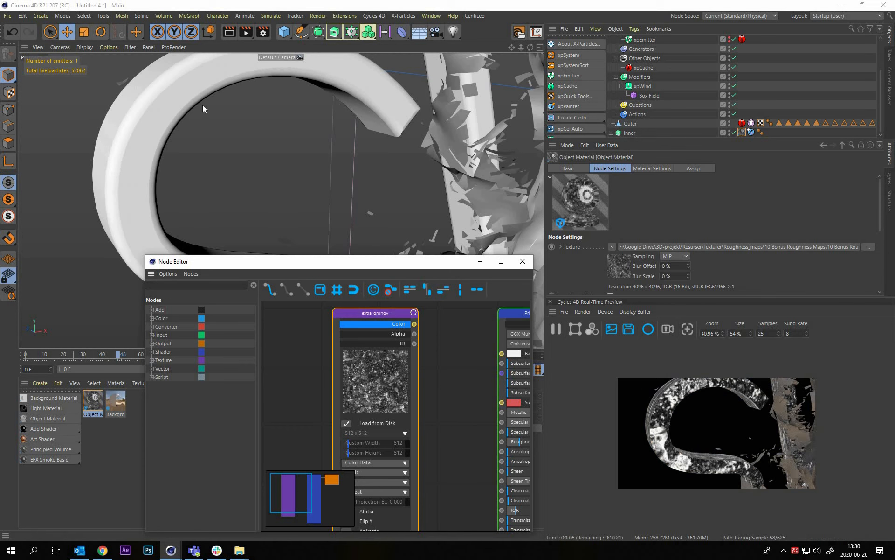
{"action": "left_click_drag", "start_coordinate": [141, 186], "coordinate": [233, 224], "text": "alt"}
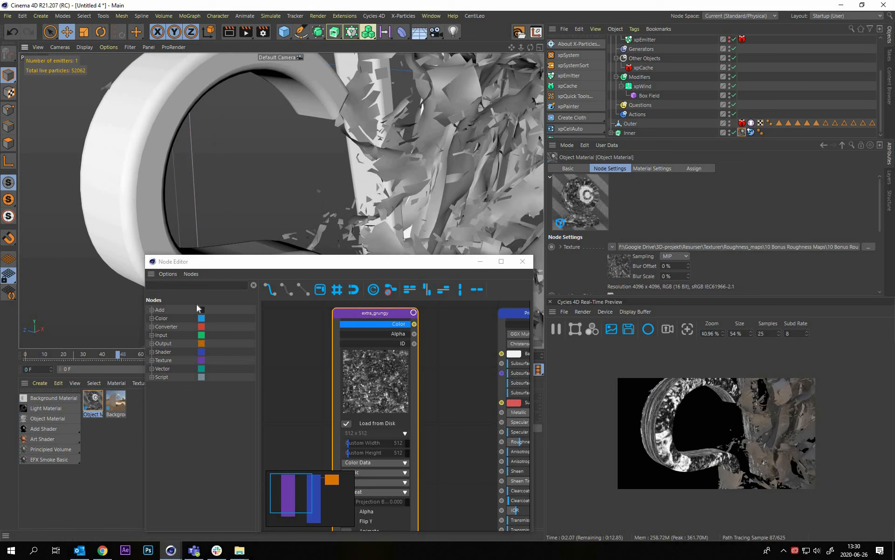
Find and add a Texture Tag node to the graph, placing it well ahead of the extra_grungy node
{"action": "middle_click_drag", "start_coordinate": [289, 336], "coordinate": [327, 350], "text": "alt"}
{"action": "left_click", "coordinate": [196, 285]}
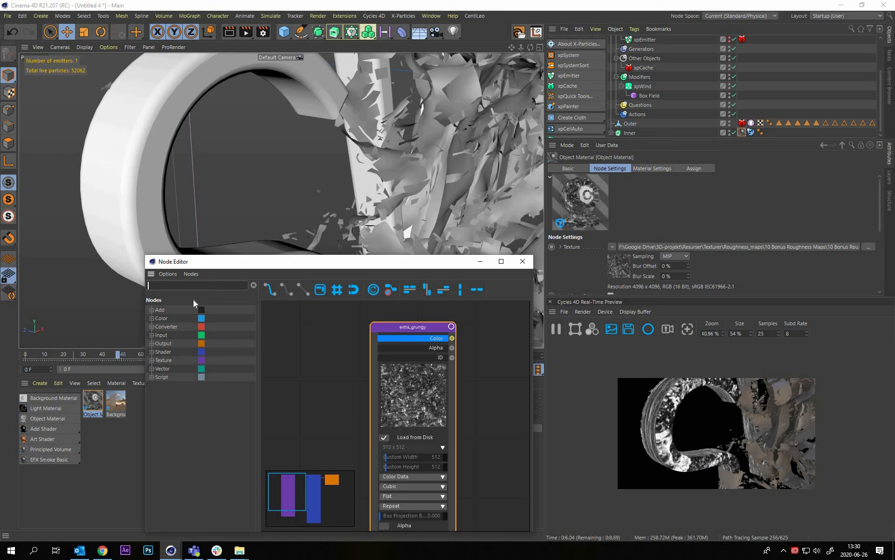
{"action": "type", "text": "tex"}
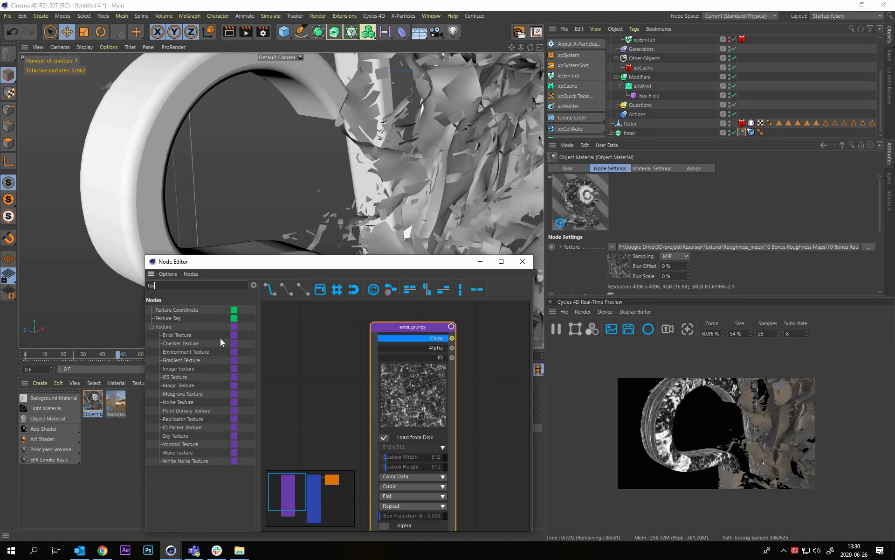
{"action": "middle_click_drag", "start_coordinate": [203, 325], "coordinate": [238, 342], "text": "alt"}
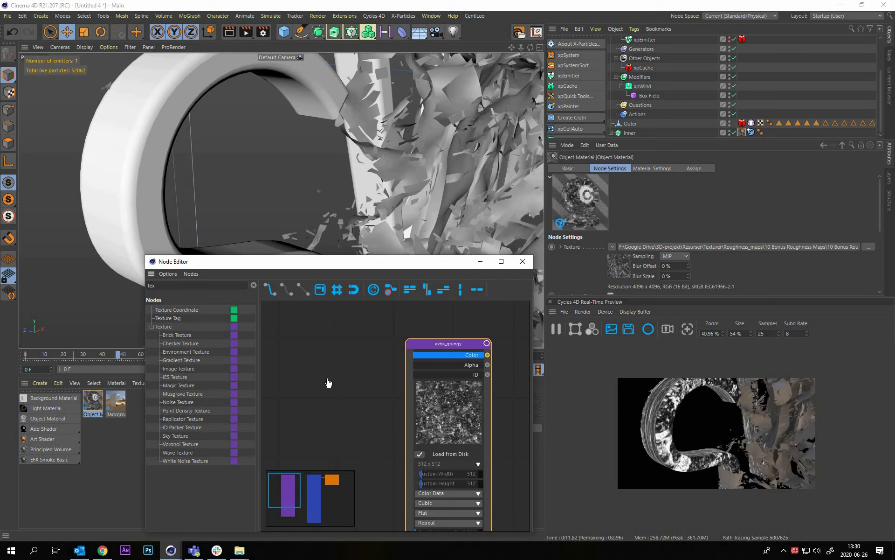
{"action": "left_click_drag", "start_coordinate": [420, 374], "coordinate": [410, 373]}
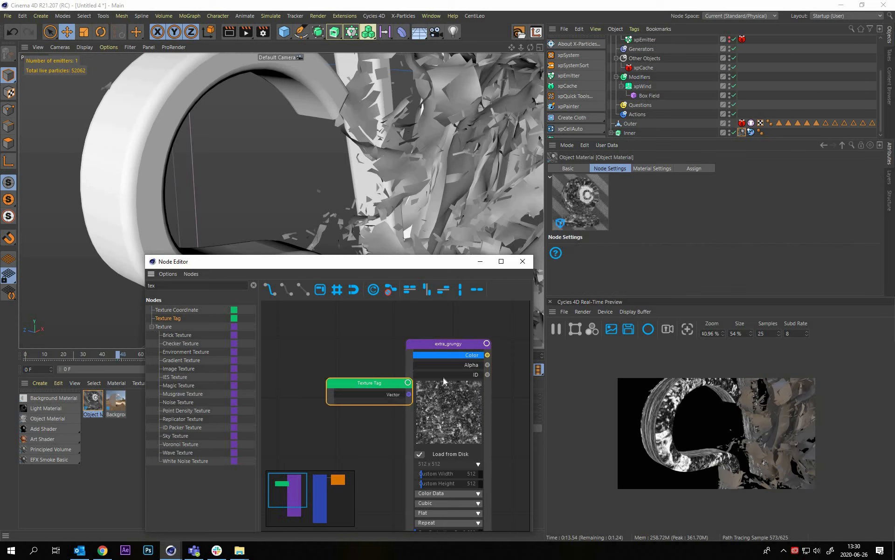
{"action": "middle_click_drag", "start_coordinate": [292, 381], "coordinate": [369, 371]}
{"action": "left_click_drag", "start_coordinate": [431, 382], "coordinate": [323, 368]}
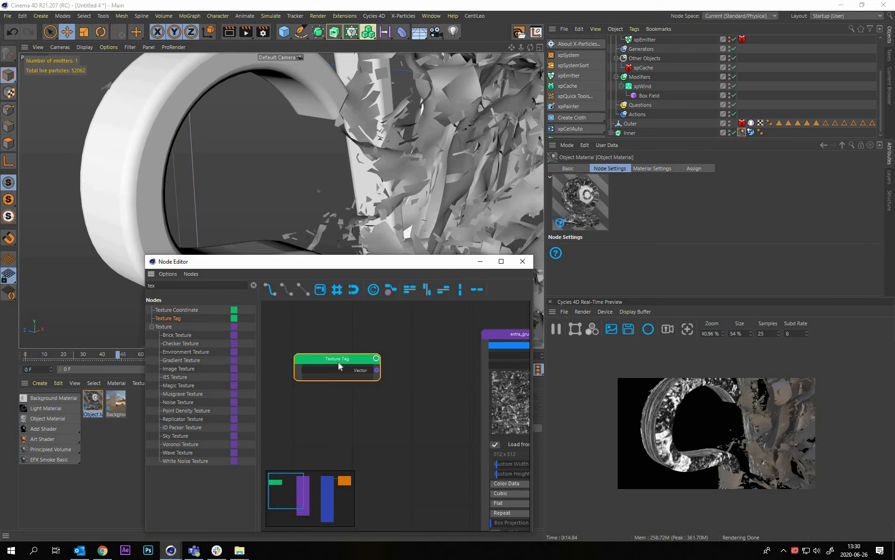
Connect the Texture Tag's Vector output to the Vector input of the extra_grungy texture
{"action": "middle_click_drag", "start_coordinate": [411, 377], "coordinate": [351, 359]}
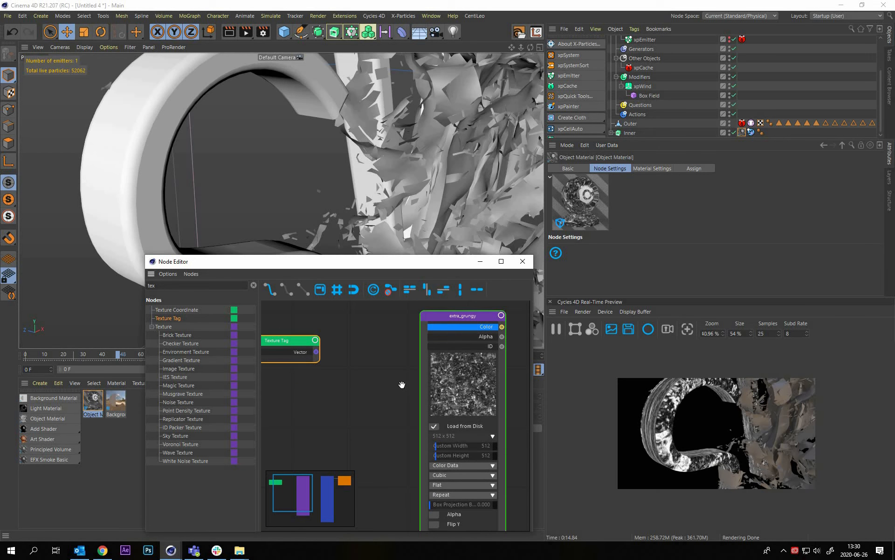
{"action": "scroll", "coordinate": [402, 385], "scroll_direction": "down", "scroll_amount": 1}
{"action": "middle_click_drag", "start_coordinate": [422, 526], "coordinate": [422, 492]}
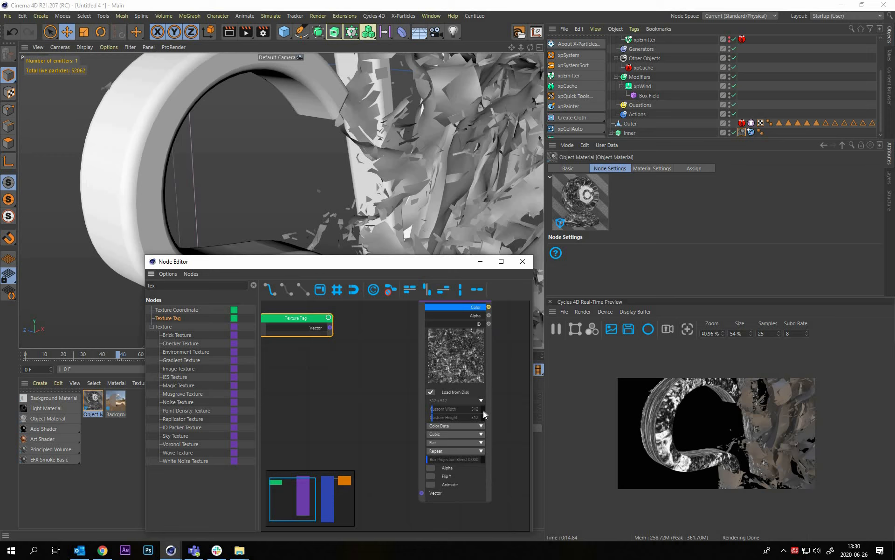
{"action": "left_click_drag", "start_coordinate": [330, 327], "coordinate": [422, 493]}
{"action": "middle_click_drag", "start_coordinate": [511, 322], "coordinate": [451, 379]}
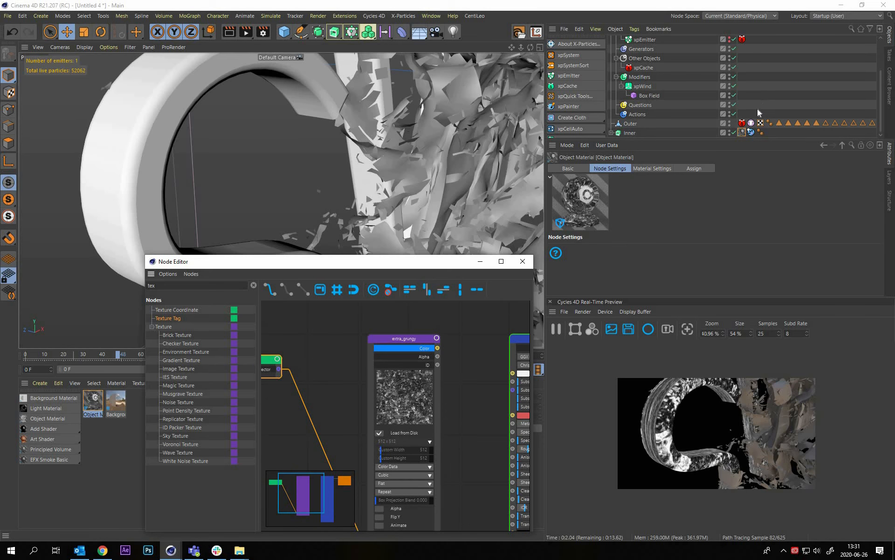
Set the Projection of the Inner object's material tag to Cubic and view the S from the front
{"action": "left_click", "coordinate": [638, 236]}
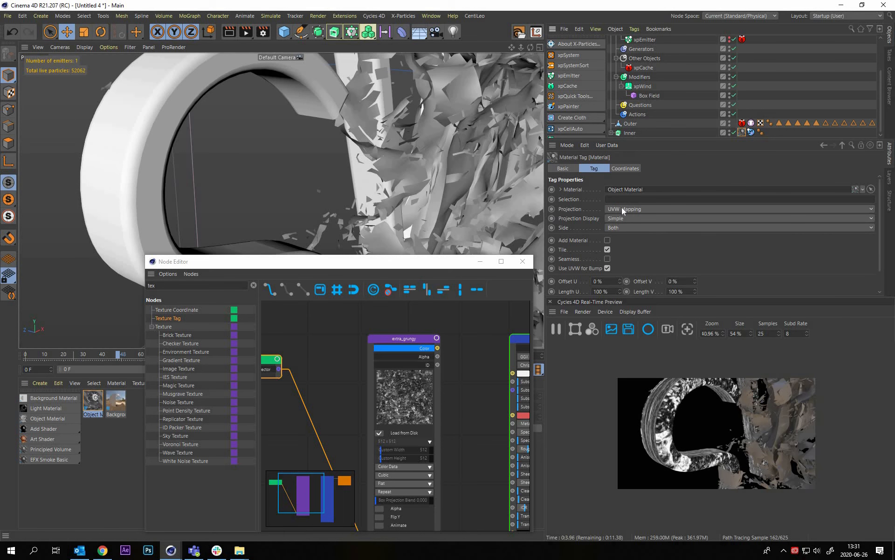
{"action": "left_click", "coordinate": [637, 209]}
{"action": "left_click", "coordinate": [637, 249]}
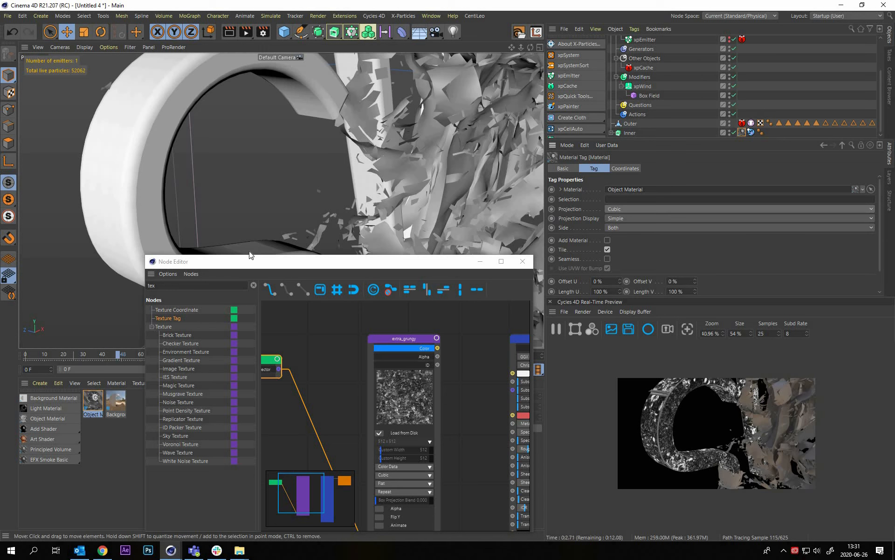
{"action": "left_click_drag", "start_coordinate": [241, 254], "coordinate": [229, 105], "text": "alt"}
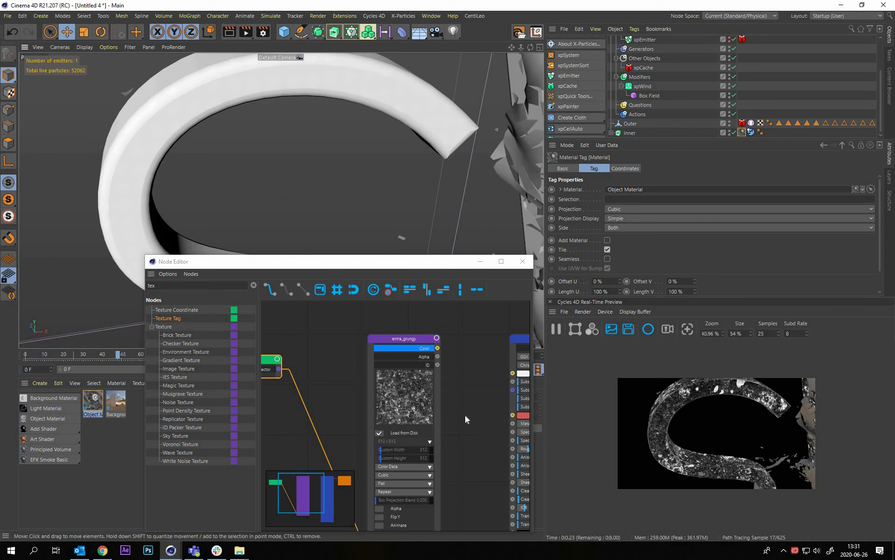
Connect the extra_grungy texture's Color output to the Principled BSDF's Metallic input
{"action": "middle_click_drag", "start_coordinate": [348, 305], "coordinate": [345, 309]}
{"action": "left_click_drag", "start_coordinate": [345, 310], "coordinate": [419, 389]}
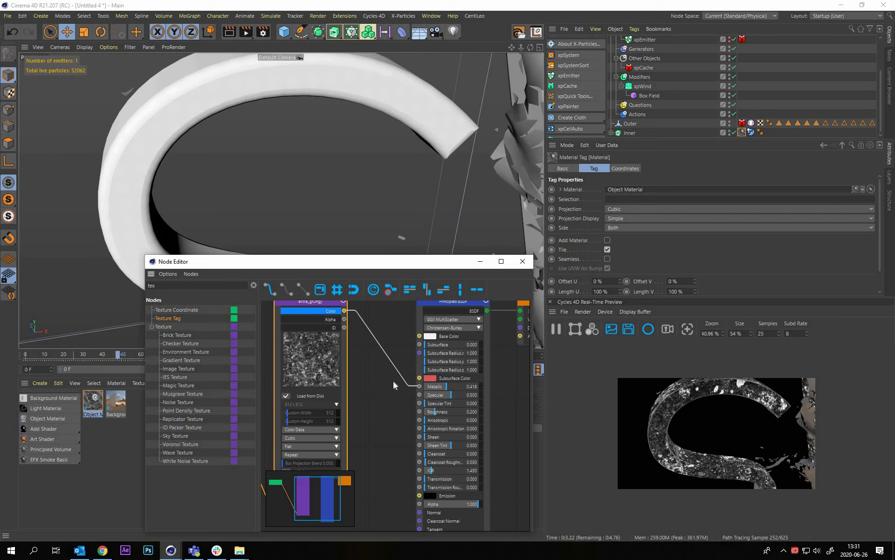
{"action": "middle_click_drag", "start_coordinate": [375, 371], "coordinate": [408, 399]}
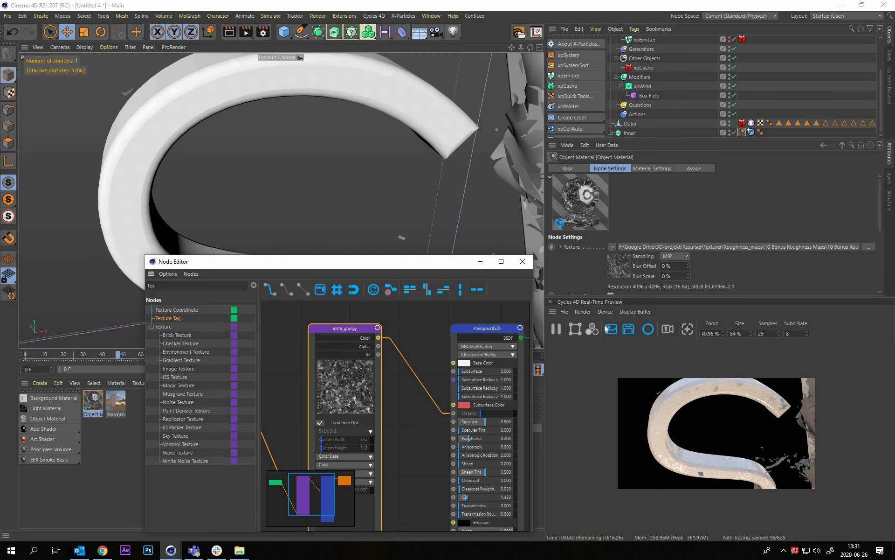
Examine the grunge on the curve of the S from closer angles, with the real-time preview enlarged to 100%
{"action": "left_click_drag", "start_coordinate": [295, 148], "coordinate": [369, 152], "text": "alt"}
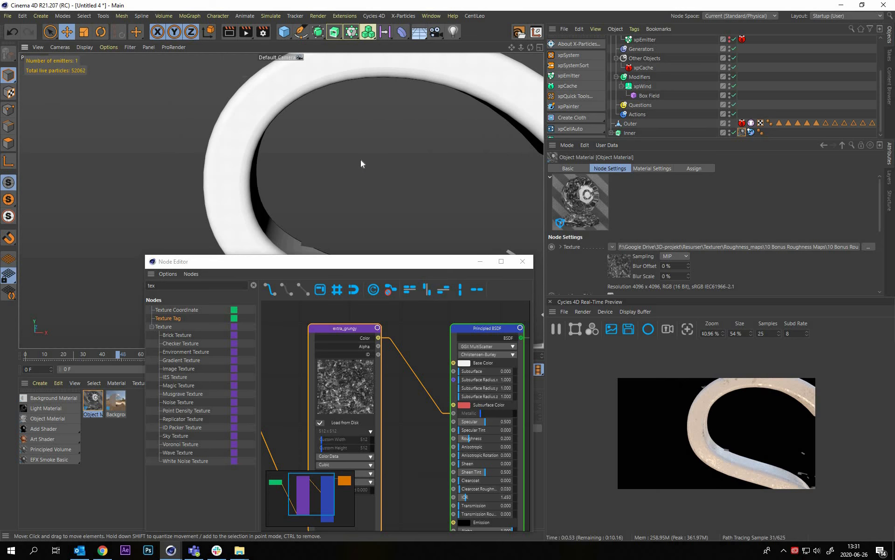
{"action": "left_click_drag", "start_coordinate": [360, 159], "coordinate": [264, 172], "text": "alt"}
{"action": "right_click_drag", "start_coordinate": [350, 160], "coordinate": [466, 187], "text": "alt"}
{"action": "middle_click_drag", "start_coordinate": [361, 179], "coordinate": [495, 175], "text": "alt"}
{"action": "middle_click_drag", "start_coordinate": [437, 211], "coordinate": [397, 190], "text": "alt"}
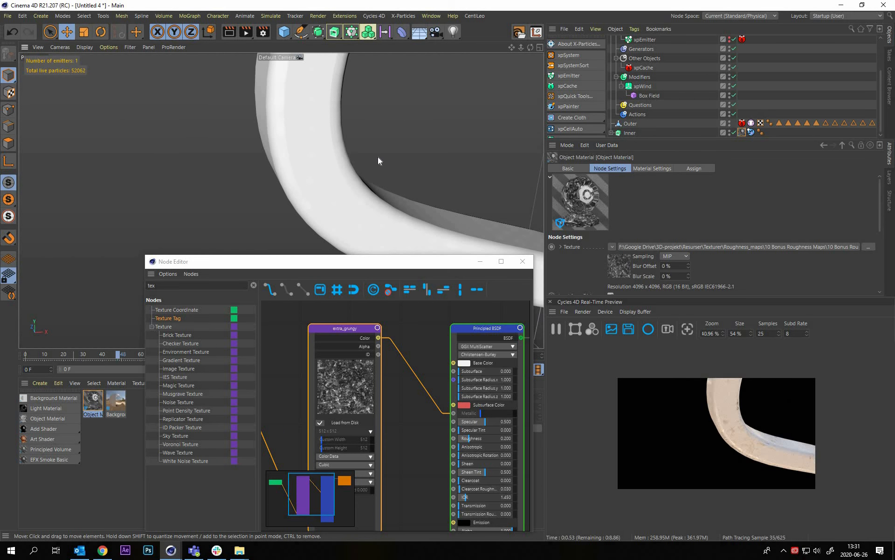
{"action": "left_click_drag", "start_coordinate": [378, 158], "coordinate": [344, 163], "text": "alt"}
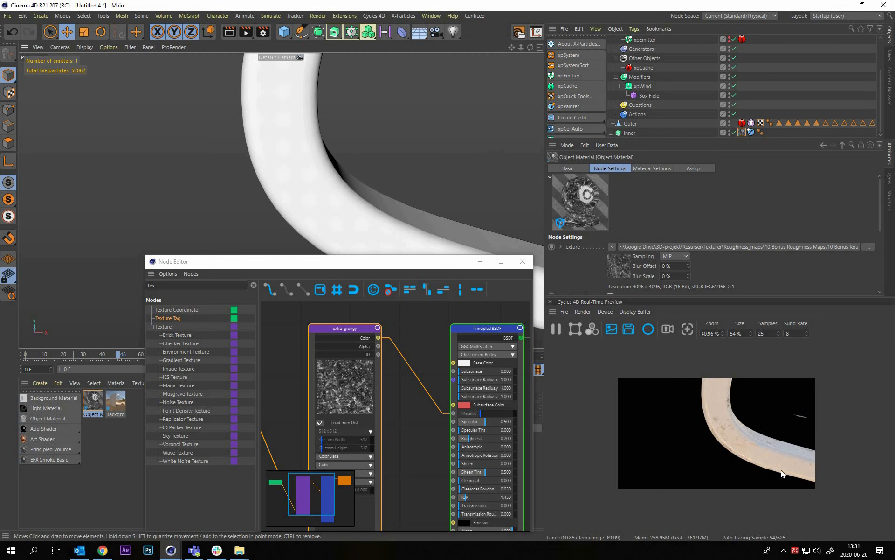
{"action": "scroll", "coordinate": [724, 447], "scroll_direction": "up", "scroll_amount": 4}
{"action": "middle_click_drag", "start_coordinate": [868, 493], "coordinate": [752, 436]}
{"action": "middle_click_drag", "start_coordinate": [752, 399], "coordinate": [757, 425]}
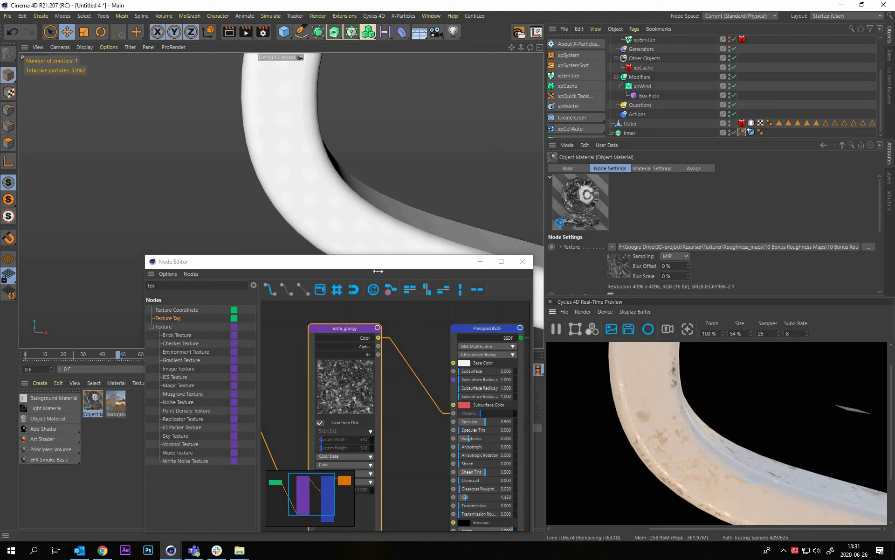
Create a new Object Material and assign it to the Outer object
{"action": "left_click_drag", "start_coordinate": [206, 262], "coordinate": [50, 265]}
{"action": "left_click", "coordinate": [366, 264]}
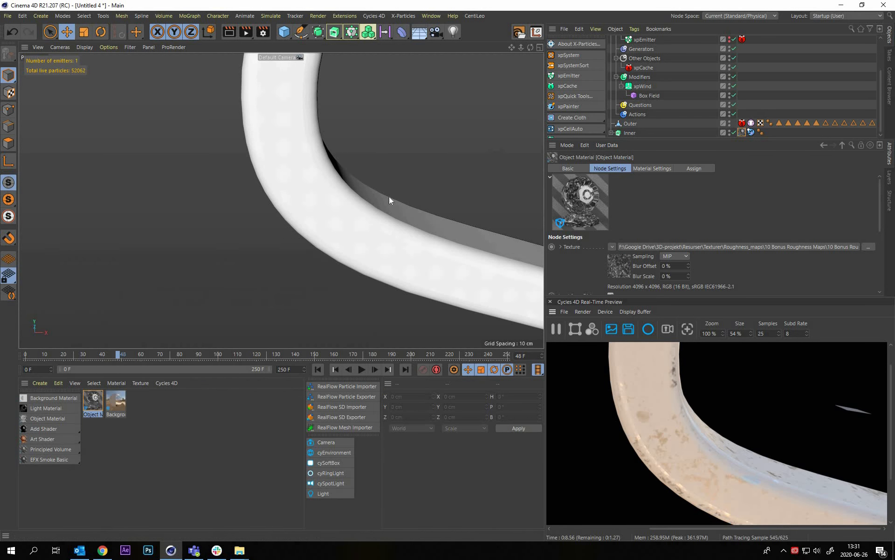
{"action": "right_click_drag", "start_coordinate": [415, 193], "coordinate": [261, 196], "text": "alt"}
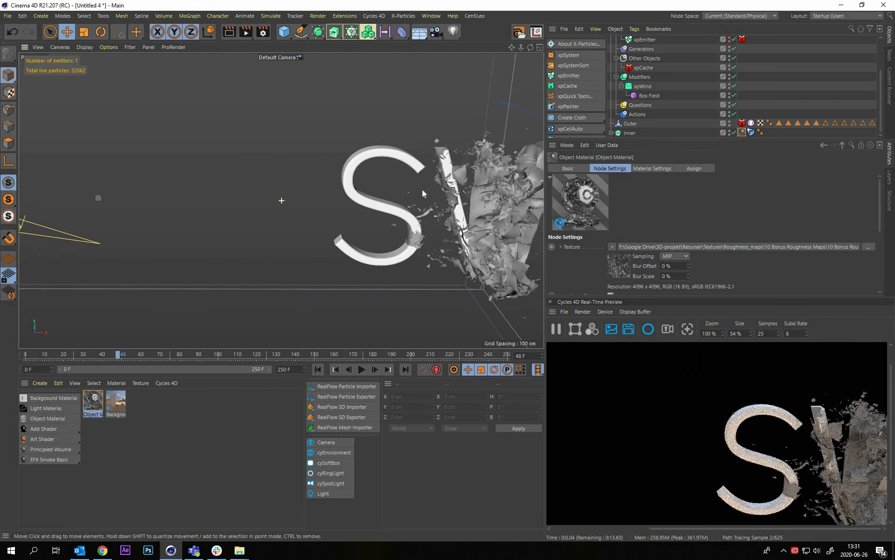
{"action": "middle_click_drag", "start_coordinate": [421, 189], "coordinate": [186, 188], "text": "alt"}
{"action": "left_click_drag", "start_coordinate": [363, 217], "coordinate": [443, 218], "text": "alt"}
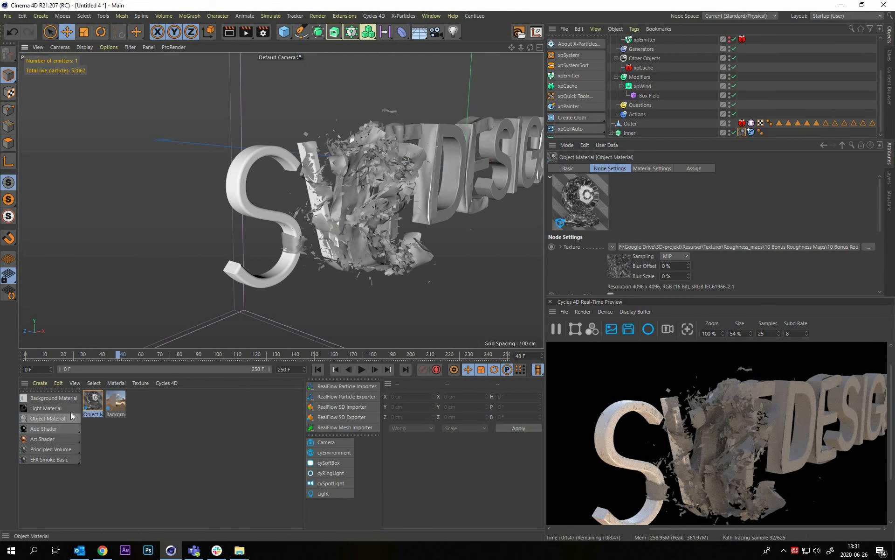
{"action": "left_click", "coordinate": [47, 418]}
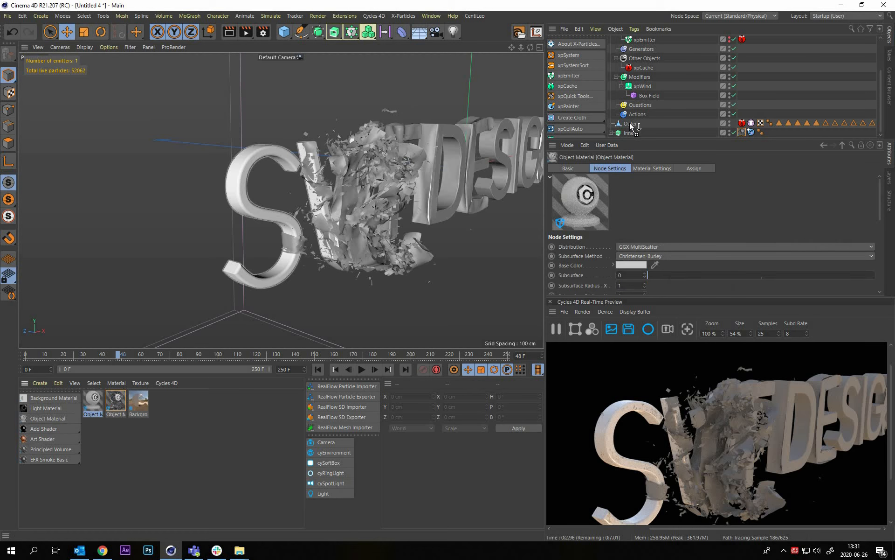
{"action": "left_click_drag", "start_coordinate": [629, 126], "coordinate": [632, 127]}
Open the new material's node graph, move the Output node away from the Principled BSDF and add a Mix Shader node
{"action": "double_click", "coordinate": [93, 404]}
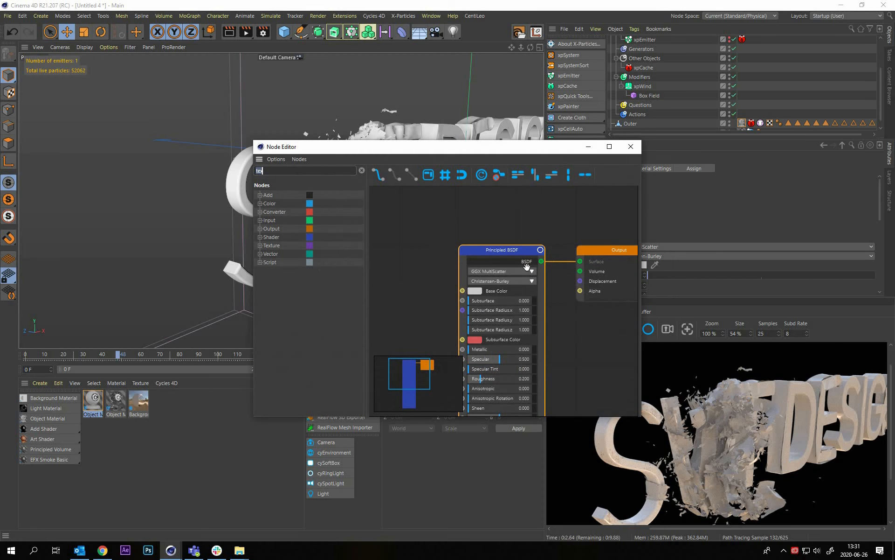
{"action": "scroll", "coordinate": [459, 284], "scroll_direction": "down", "scroll_amount": 3}
{"action": "middle_click_drag", "start_coordinate": [434, 257], "coordinate": [417, 211]}
{"action": "left_click_drag", "start_coordinate": [481, 224], "coordinate": [401, 212]}
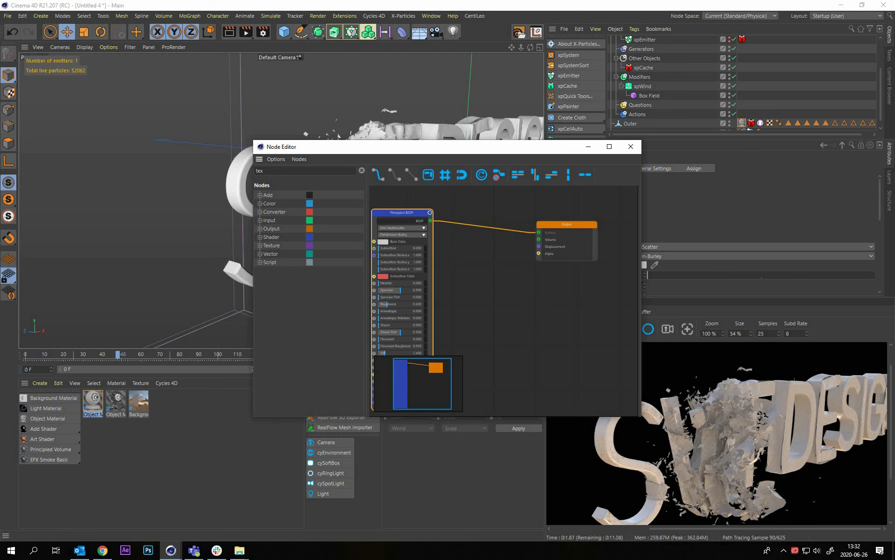
{"action": "left_click_drag", "start_coordinate": [566, 225], "coordinate": [577, 266]}
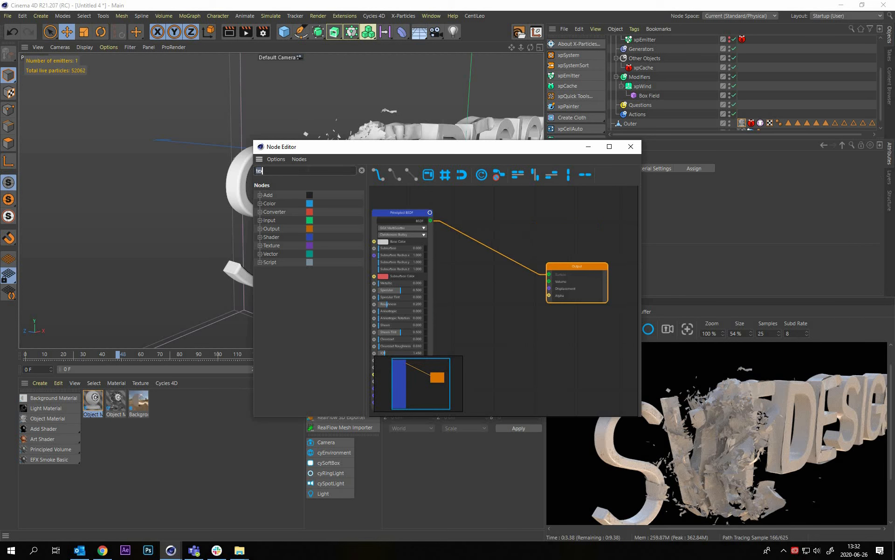
{"action": "type", "text": "mix"}
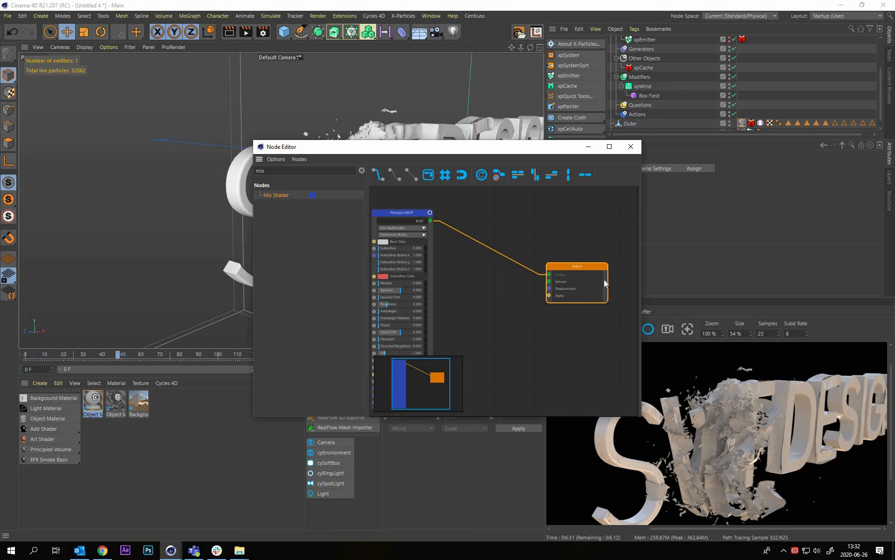
{"action": "key", "text": "Return"}
Connect the Principled BSDF to the Mix Shader's Shader1 input and the Mix Shader's output to the Output node's Surface
{"action": "left_click_drag", "start_coordinate": [433, 221], "coordinate": [475, 325]}
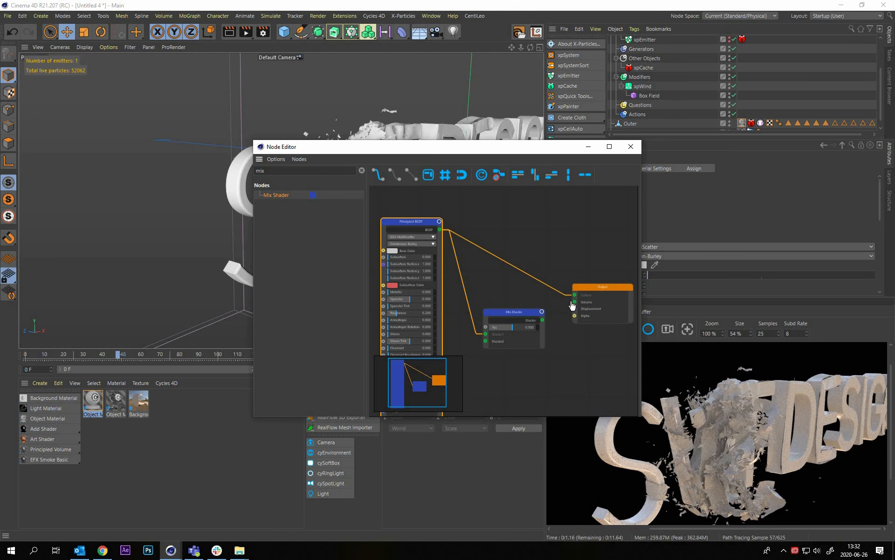
{"action": "left_click", "coordinate": [524, 345]}
{"action": "left_click_drag", "start_coordinate": [523, 343], "coordinate": [575, 295]}
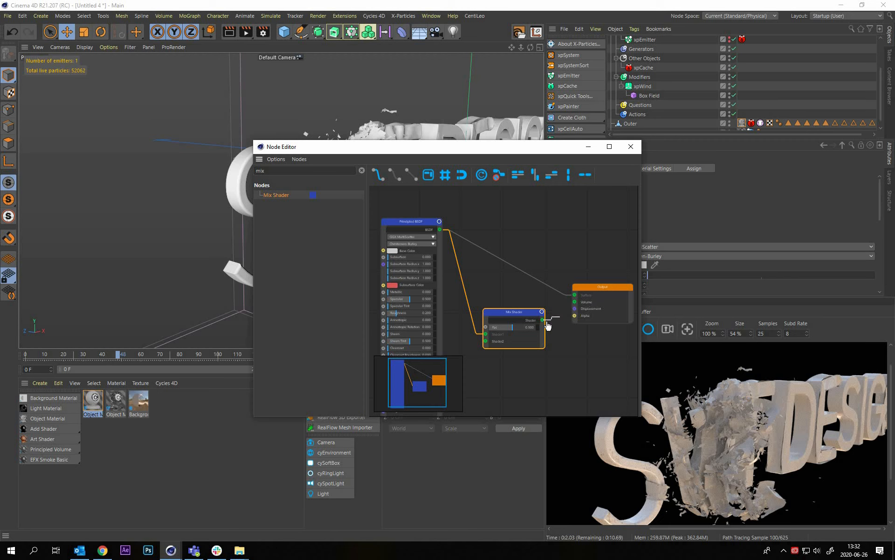
{"action": "left_click_drag", "start_coordinate": [545, 325], "coordinate": [575, 295]}
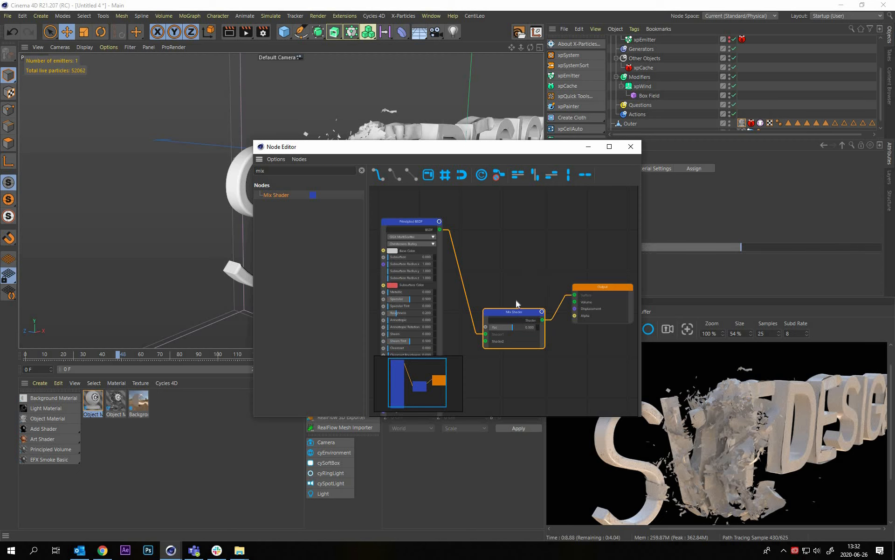
Examine the Mix Shader's Fac, Shader1 and Shader2 inputs and its place between the Principled BSDF and the Output
{"action": "scroll", "coordinate": [550, 327], "scroll_direction": "down", "scroll_amount": 2}
{"action": "left_click_drag", "start_coordinate": [524, 332], "coordinate": [526, 318]}
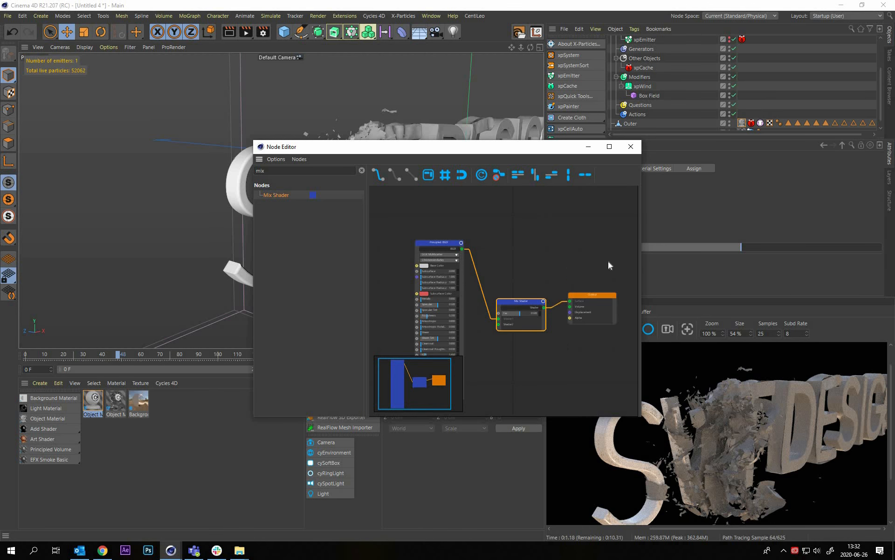
{"action": "scroll", "coordinate": [611, 259], "scroll_direction": "up", "scroll_amount": 3}
{"action": "left_click_drag", "start_coordinate": [589, 258], "coordinate": [601, 257]}
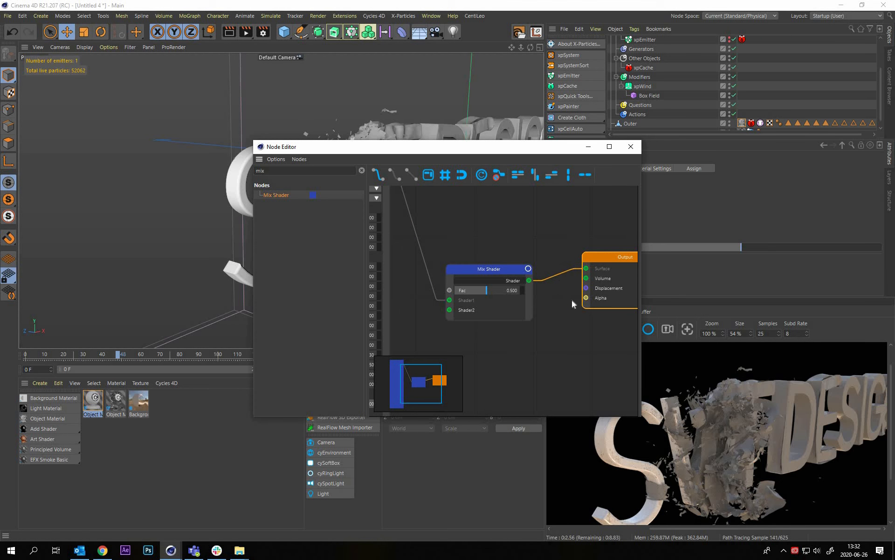
{"action": "middle_click_drag", "start_coordinate": [504, 321], "coordinate": [566, 302]}
{"action": "left_click", "coordinate": [562, 323]}
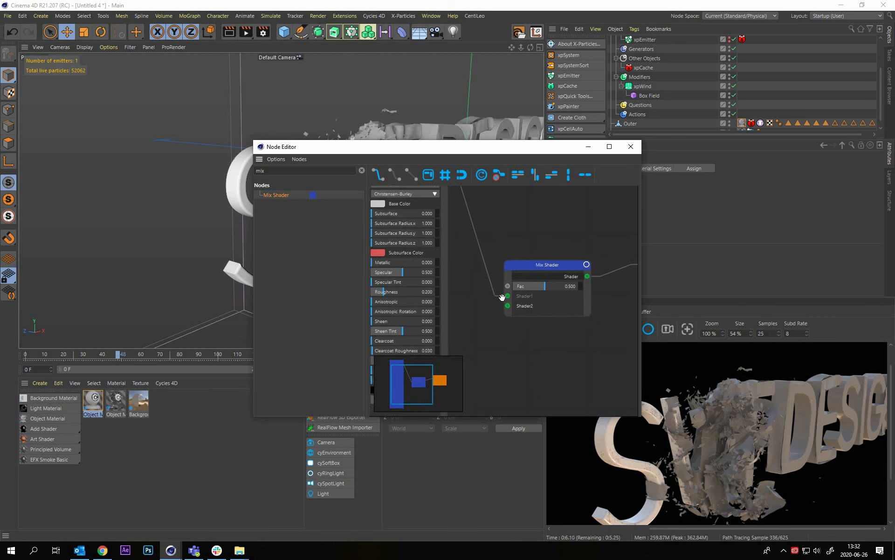
{"action": "scroll", "coordinate": [520, 305], "scroll_direction": "down", "scroll_amount": 3}
{"action": "mouse_move", "coordinate": [501, 297]}
{"action": "middle_mouse_down"}
{"action": "mouse_move", "coordinate": [520, 305]}
{"action": "mouse_move", "coordinate": [500, 309]}
{"action": "middle_mouse_up"}
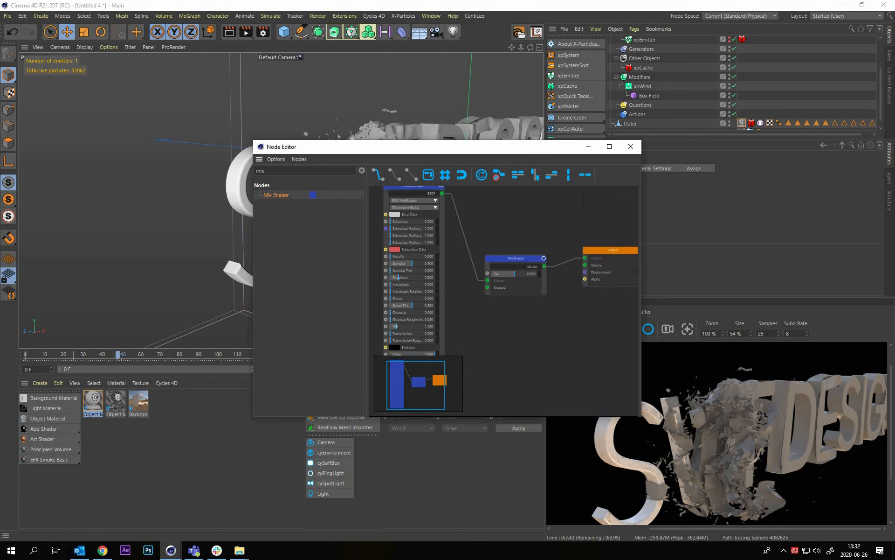
Clear the node search and set the Principled BSDF's Base Color to a near-black grey with a V of 10%
{"action": "double_click", "coordinate": [297, 172]}
{"action": "key", "text": "BackSpace"}
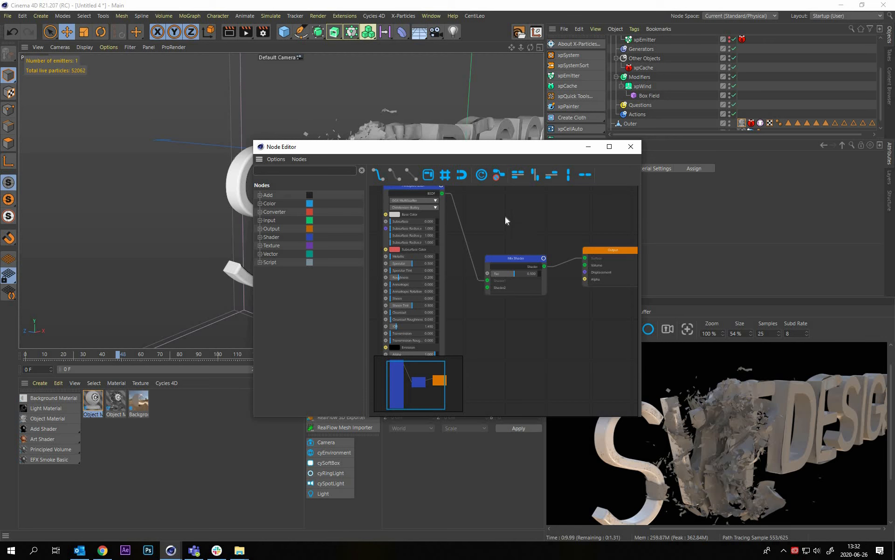
{"action": "middle_click_drag", "start_coordinate": [442, 230], "coordinate": [486, 242]}
{"action": "left_click", "coordinate": [446, 232]}
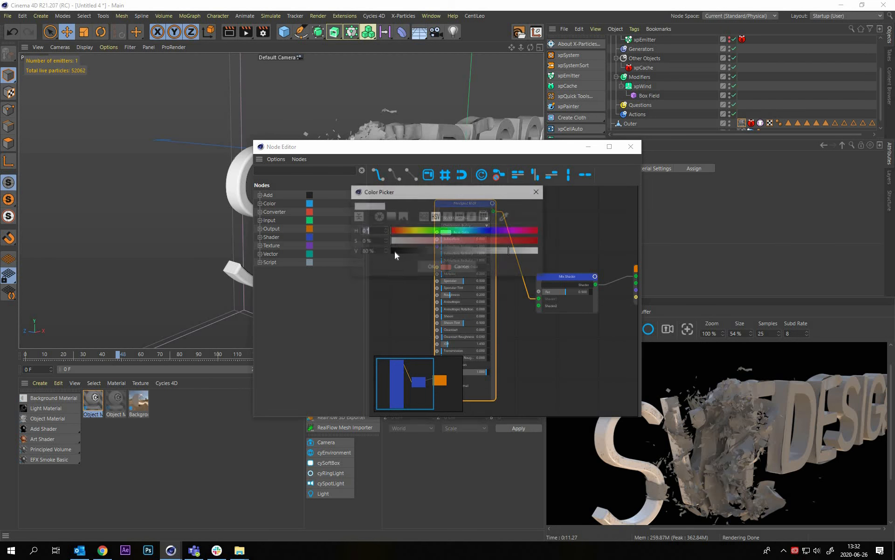
{"action": "left_click", "coordinate": [399, 251]}
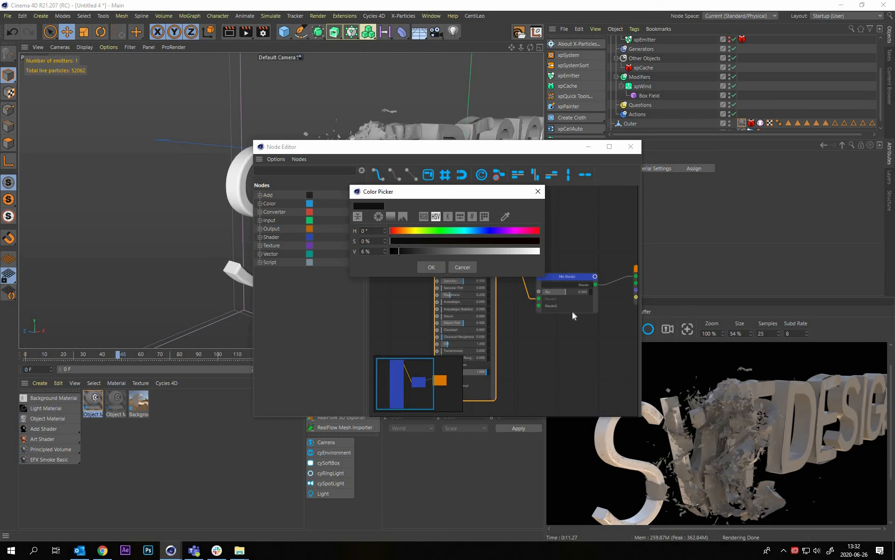
{"action": "key", "text": "Return"}
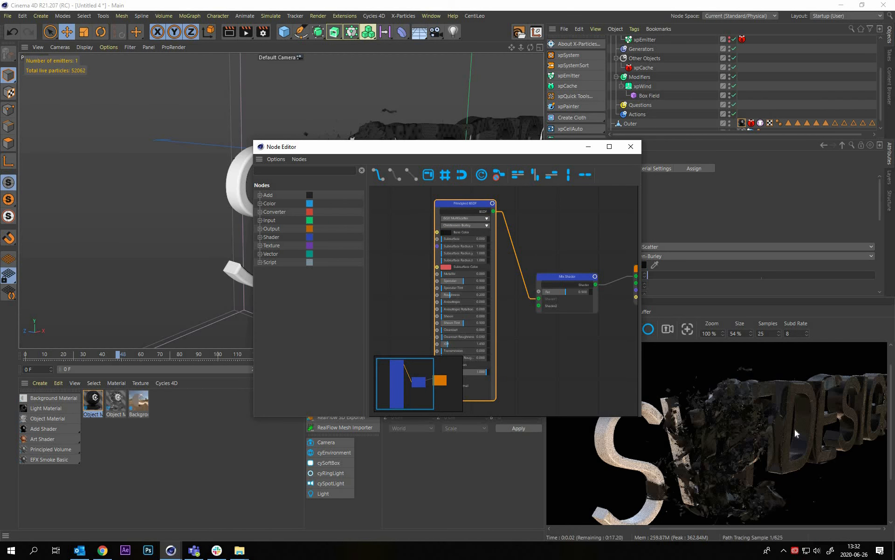
{"action": "left_click", "coordinate": [446, 232]}
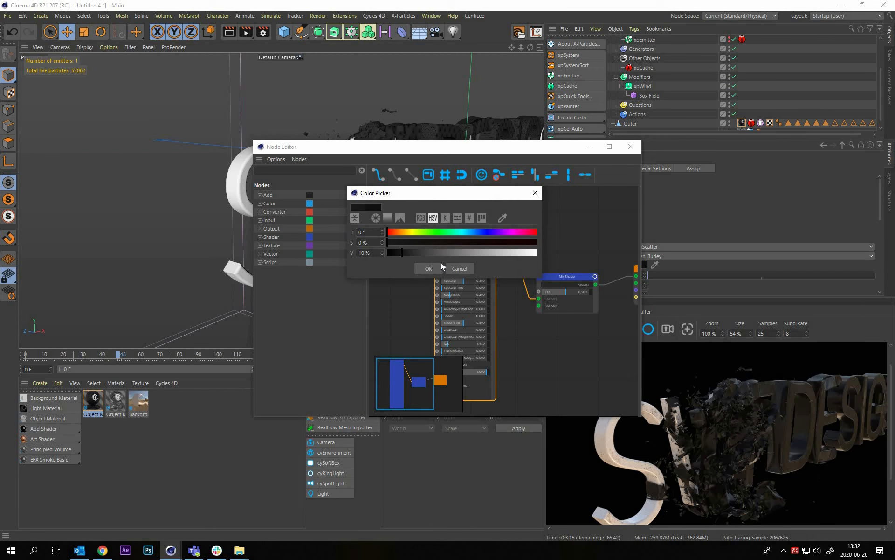
{"action": "key", "text": "Return"}
Raise the dark Principled BSDF's Roughness to about 0.434 and uncover the render preview
{"action": "scroll", "coordinate": [483, 325], "scroll_direction": "up", "scroll_amount": 5}
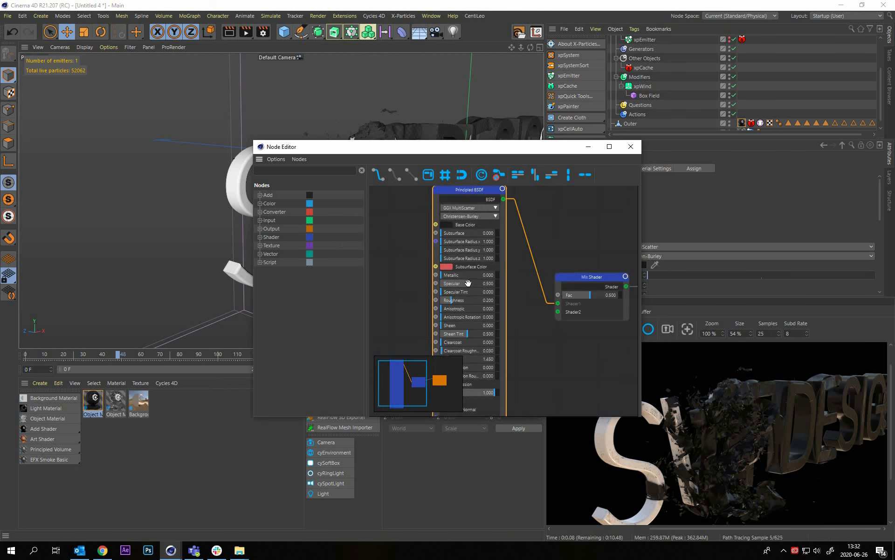
{"action": "scroll", "coordinate": [473, 327], "scroll_direction": "up", "scroll_amount": 1}
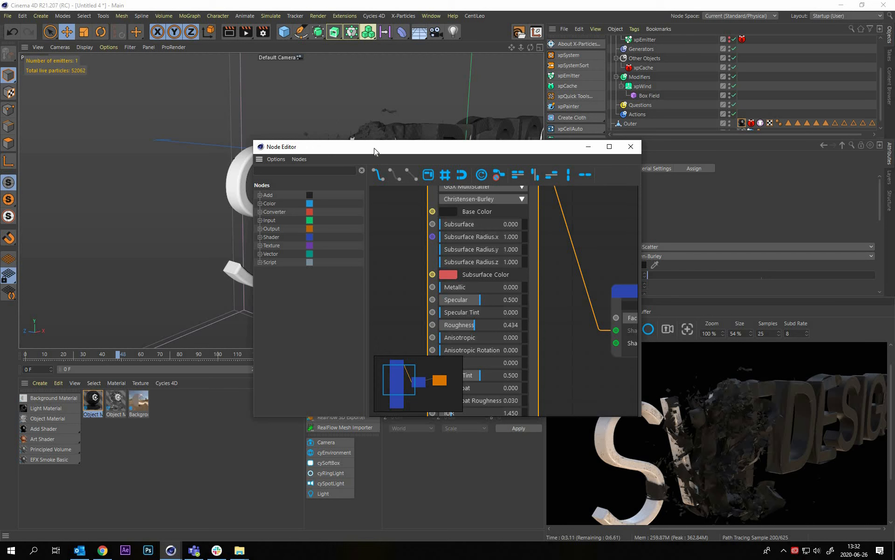
{"action": "left_click_drag", "start_coordinate": [297, 243], "coordinate": [212, 214]}
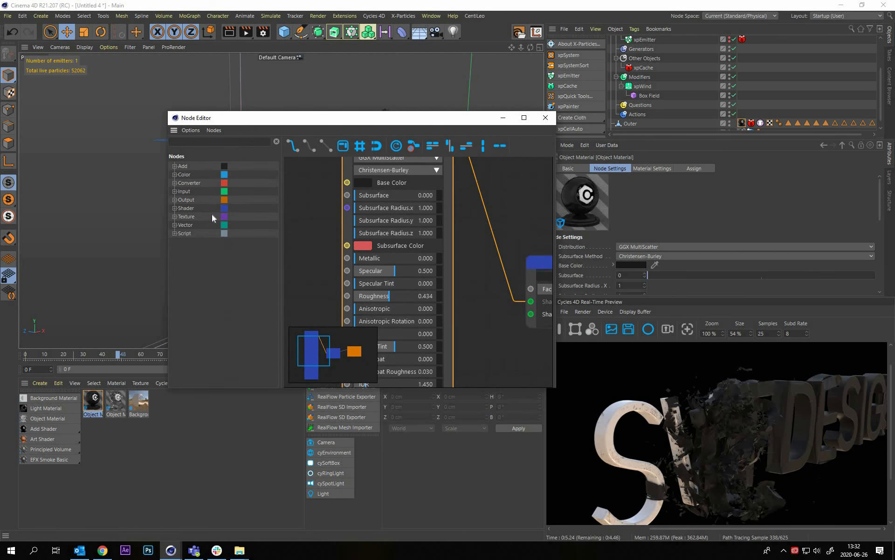
Add a second Principled BSDF node below the dark one in the Outer material's node graph
{"action": "scroll", "coordinate": [382, 265], "scroll_direction": "down", "scroll_amount": 1}
{"action": "scroll", "coordinate": [434, 235], "scroll_direction": "down", "scroll_amount": 4}
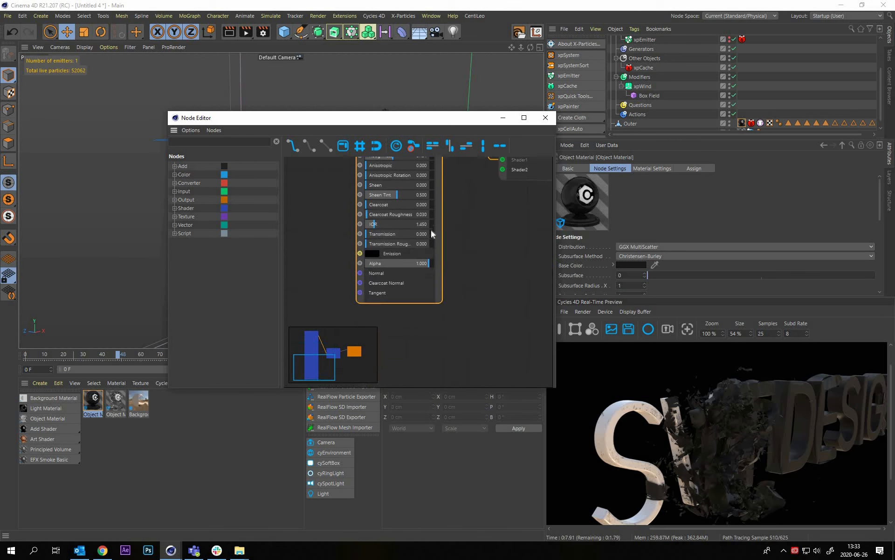
{"action": "scroll", "coordinate": [434, 234], "scroll_direction": "down", "scroll_amount": 5}
{"action": "scroll", "coordinate": [434, 235], "scroll_direction": "up", "scroll_amount": 5}
{"action": "middle_click_drag", "start_coordinate": [433, 233], "coordinate": [421, 251]}
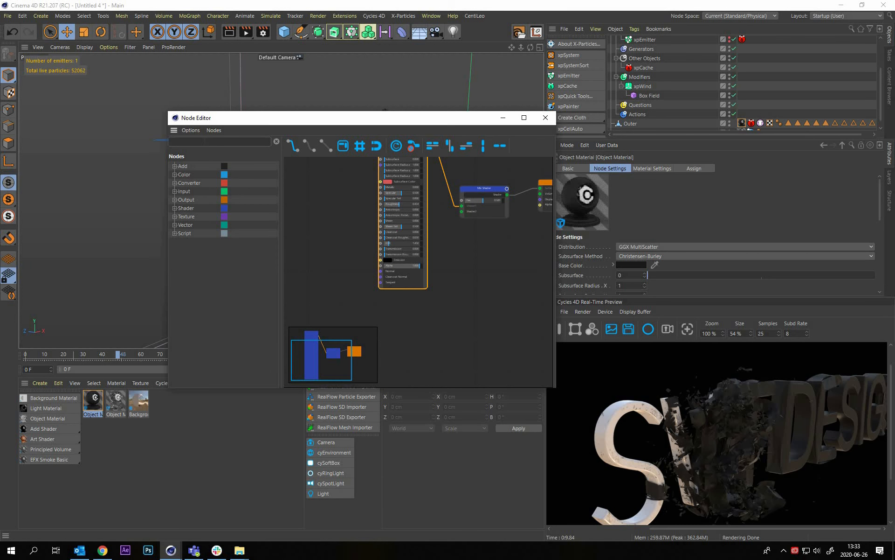
{"action": "type", "text": "prinm"}
{"action": "key", "text": "BackSpace"}
{"action": "key", "text": "BackSpace"}
{"action": "key", "text": "BackSpace"}
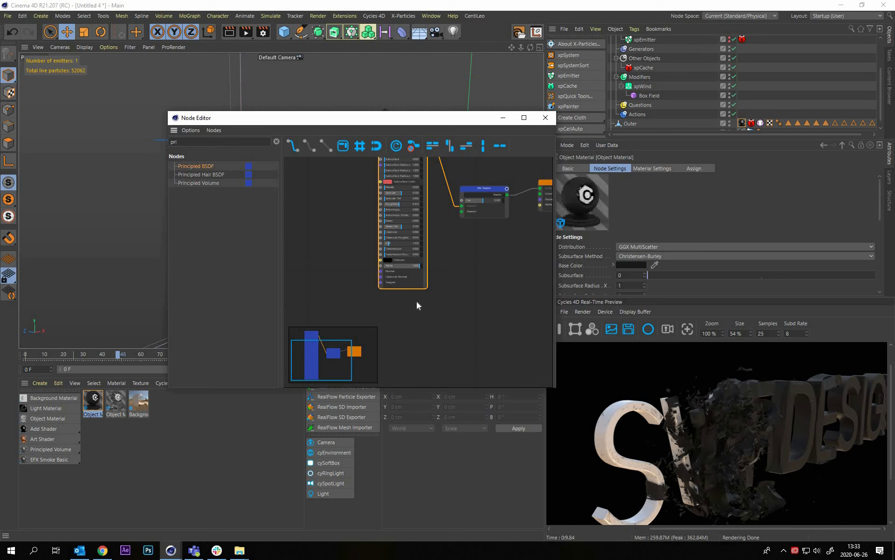
{"action": "left_click_drag", "start_coordinate": [417, 302], "coordinate": [414, 303]}
{"action": "left_click_drag", "start_coordinate": [423, 337], "coordinate": [403, 324]}
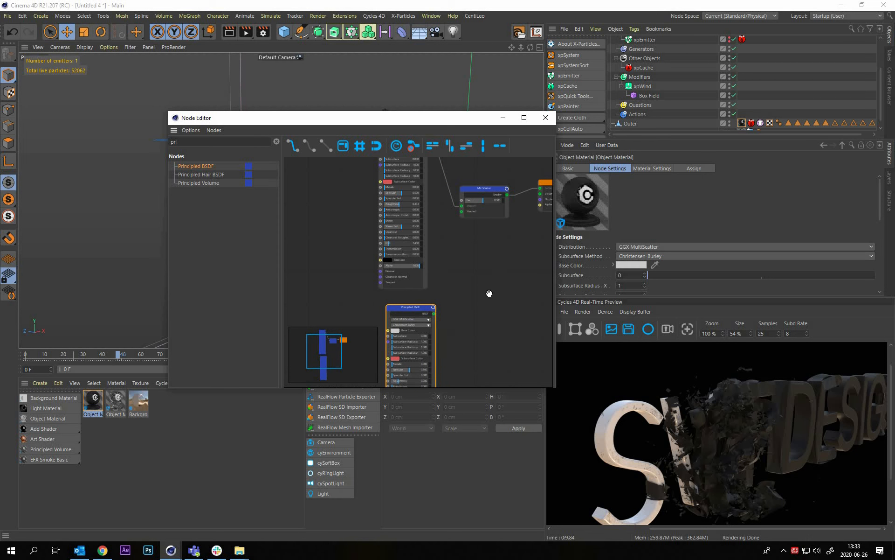
Set the second Principled BSDF's Base Color to a golden orange with a hue of about 37° and 70% saturation
{"action": "scroll", "coordinate": [463, 316], "scroll_direction": "up", "scroll_amount": 3}
{"action": "middle_click_drag", "start_coordinate": [457, 312], "coordinate": [532, 284]}
{"action": "left_click", "coordinate": [456, 312]}
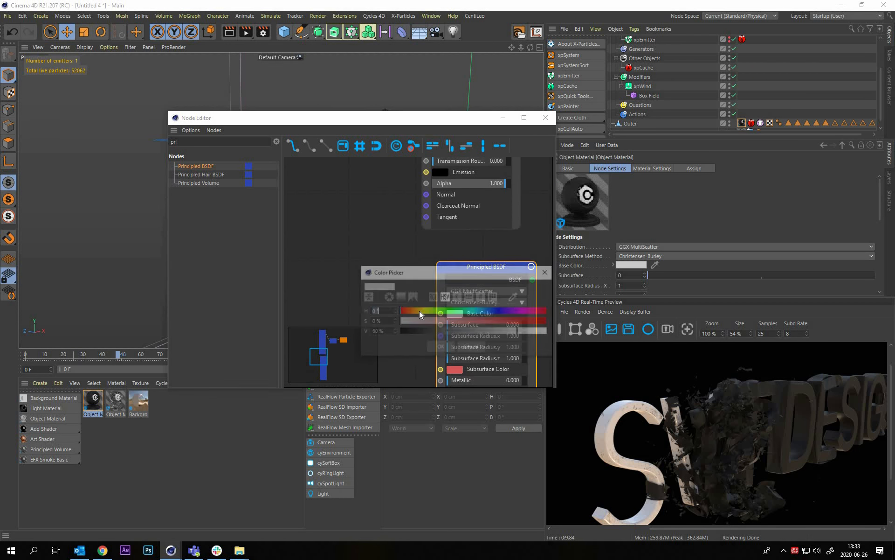
{"action": "left_click_drag", "start_coordinate": [419, 312], "coordinate": [414, 312]}
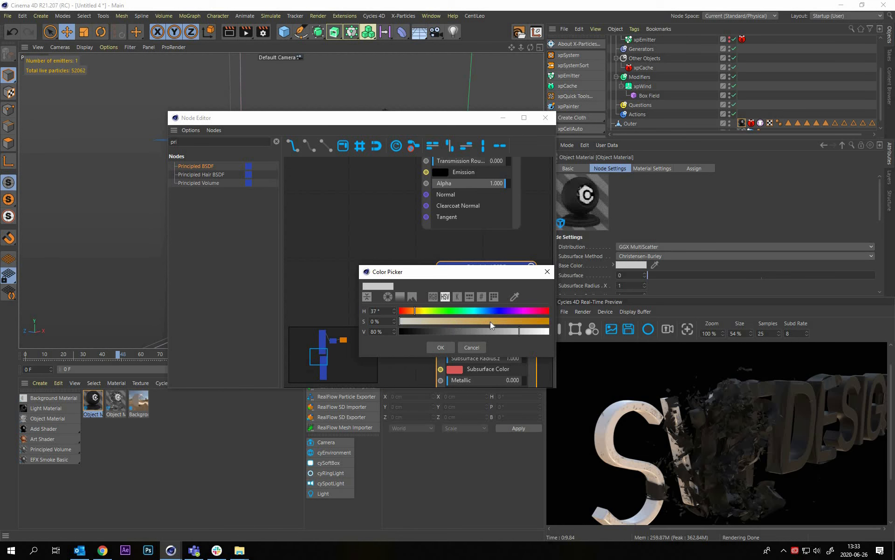
{"action": "left_click", "coordinate": [504, 322]}
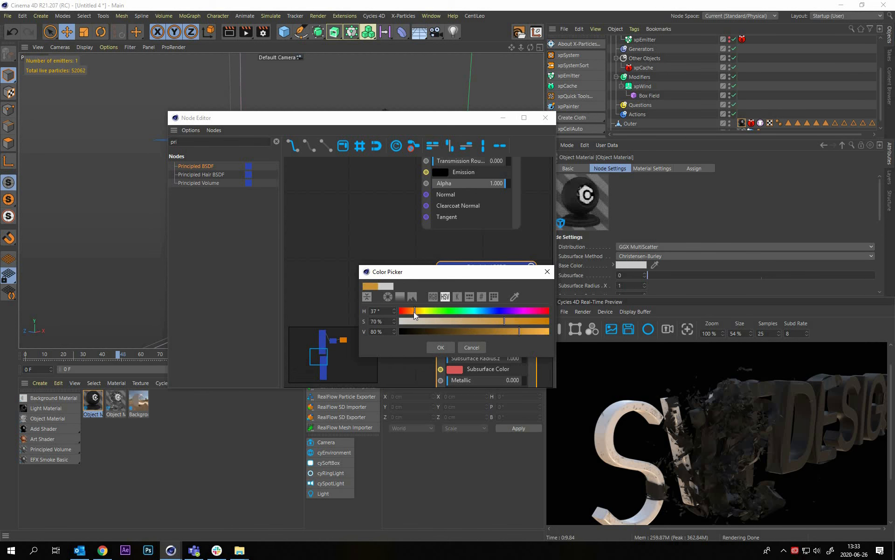
{"action": "left_click_drag", "start_coordinate": [413, 312], "coordinate": [415, 309]}
{"action": "left_click", "coordinate": [441, 347]}
{"action": "scroll", "coordinate": [408, 225], "scroll_direction": "down", "scroll_amount": 1}
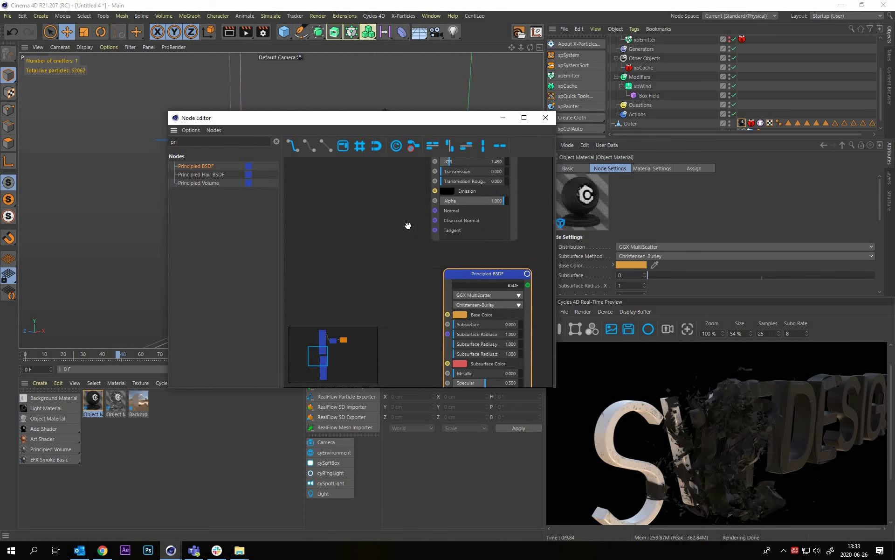
Set the orange Principled BSDF's Metallic value to about 0.796
{"action": "middle_click_drag", "start_coordinate": [397, 274], "coordinate": [399, 275]}
{"action": "left_click_drag", "start_coordinate": [436, 278], "coordinate": [467, 278]}
{"action": "left_click", "coordinate": [435, 275]}
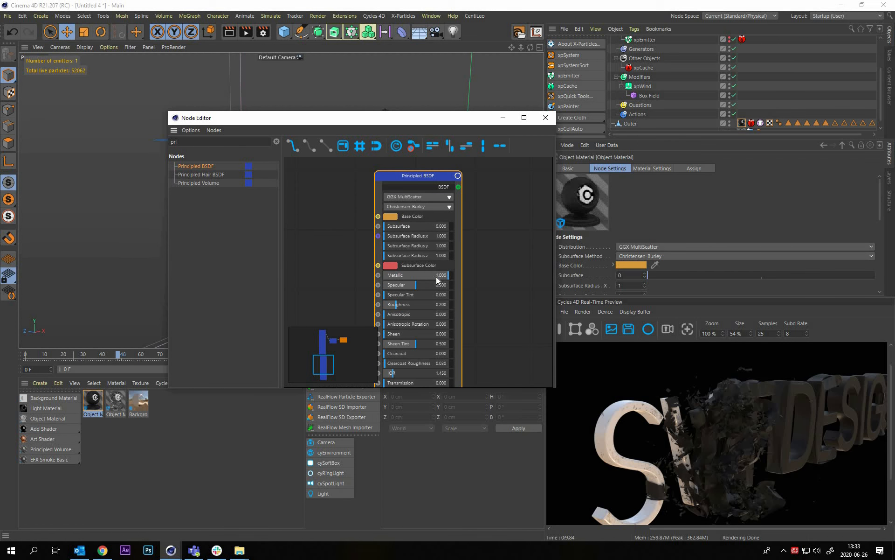
{"action": "left_click", "coordinate": [435, 276]}
{"action": "middle_click_drag", "start_coordinate": [396, 302], "coordinate": [424, 262]}
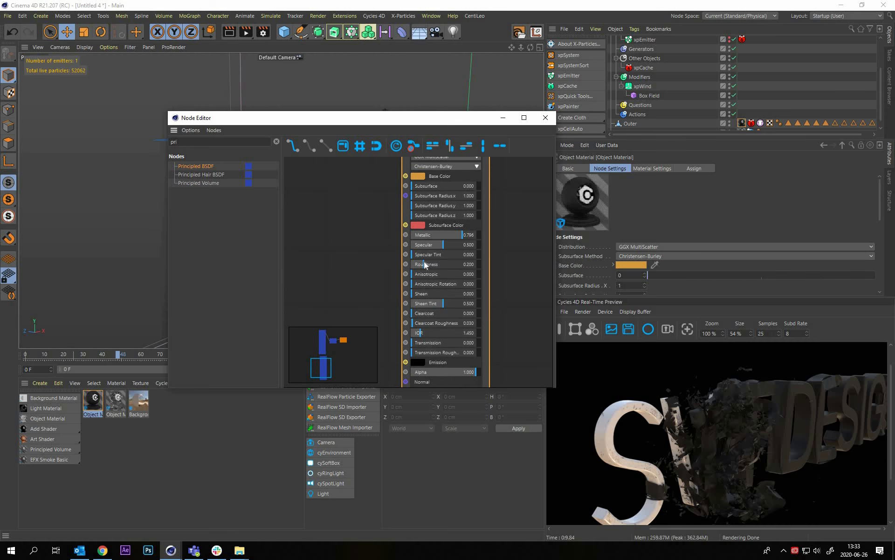
Connect the orange Principled BSDF's output to the Mix Shader's second shader input
{"action": "left_click_drag", "start_coordinate": [435, 264], "coordinate": [556, 368]}
{"action": "left_click_drag", "start_coordinate": [515, 339], "coordinate": [508, 330]}
{"action": "middle_click_drag", "start_coordinate": [436, 344], "coordinate": [414, 439]}
{"action": "middle_click_drag", "start_coordinate": [430, 318], "coordinate": [453, 307]}
{"action": "scroll", "coordinate": [477, 288], "scroll_direction": "down", "scroll_amount": 2}
{"action": "middle_click_drag", "start_coordinate": [520, 217], "coordinate": [479, 304]}
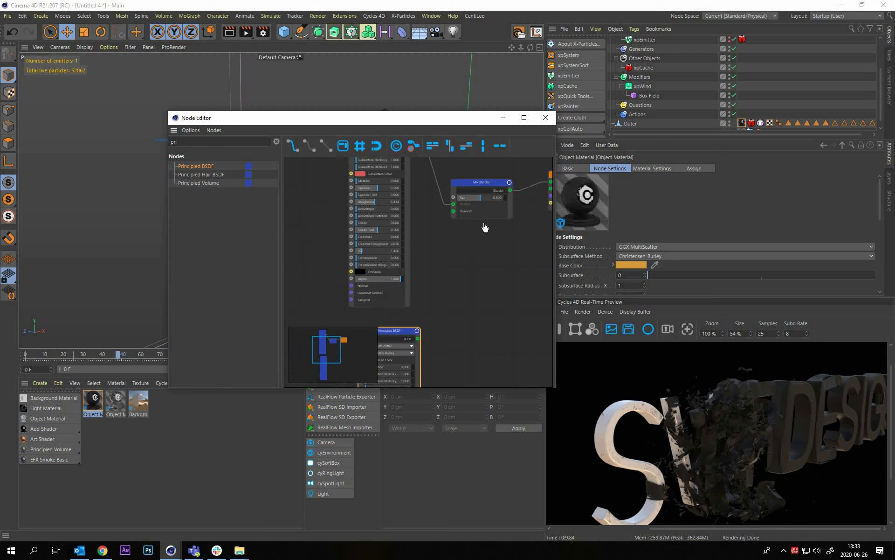
{"action": "middle_click_drag", "start_coordinate": [485, 227], "coordinate": [505, 218]}
{"action": "left_click_drag", "start_coordinate": [438, 330], "coordinate": [473, 202]}
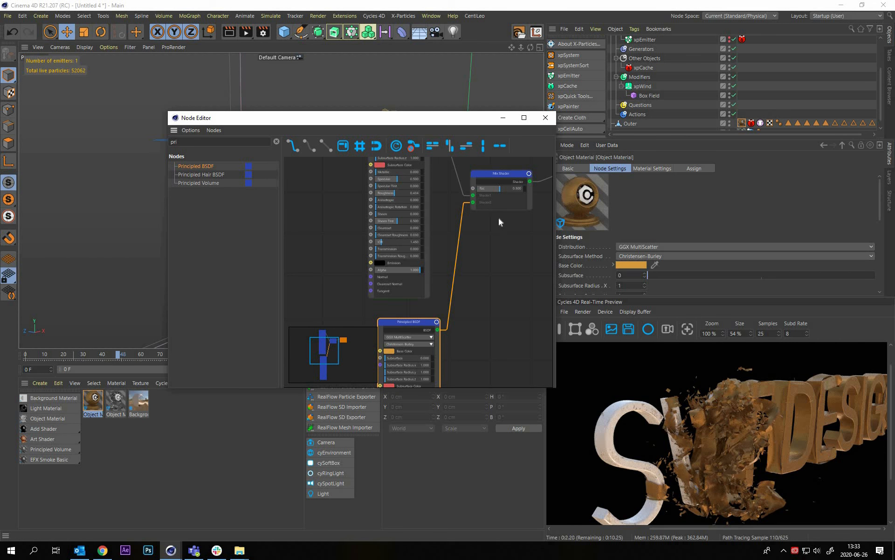
{"action": "middle_click_drag", "start_coordinate": [500, 220], "coordinate": [475, 314]}
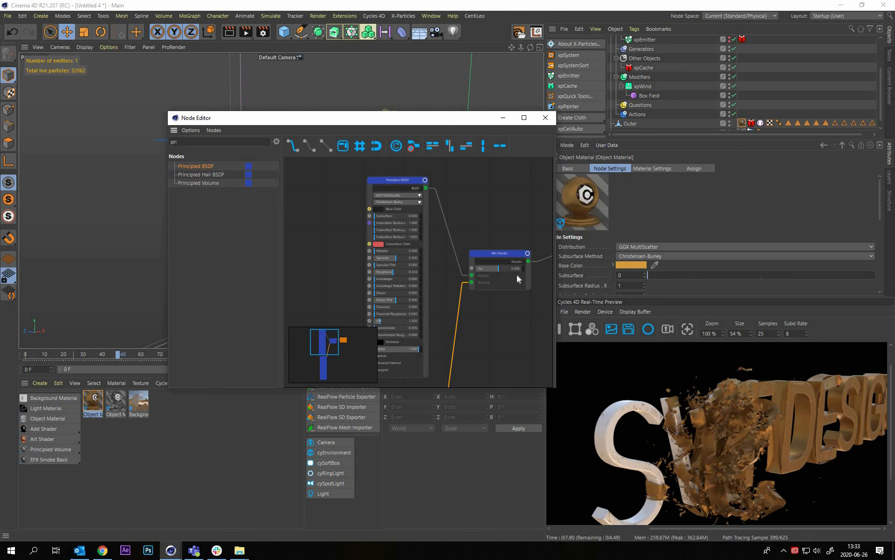
{"action": "scroll", "coordinate": [500, 267], "scroll_direction": "up", "scroll_amount": 3}
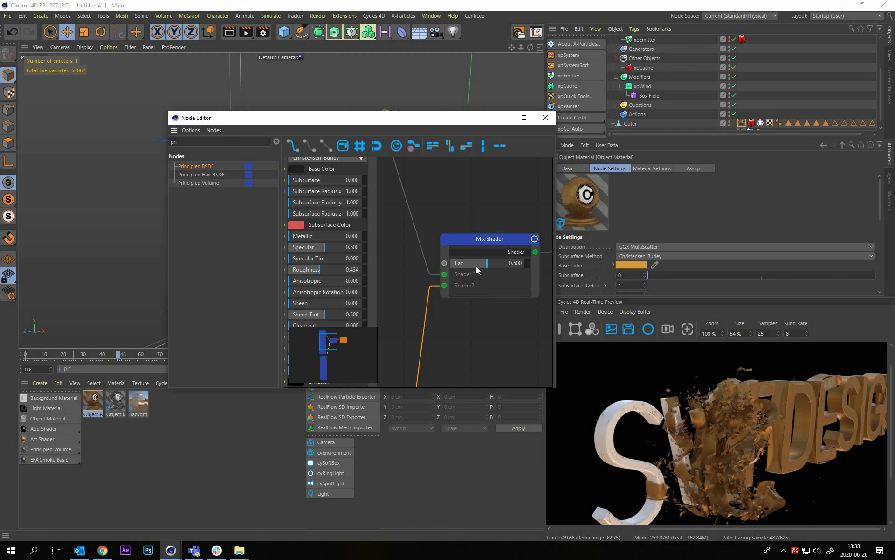
{"action": "left_click", "coordinate": [477, 267]}
{"action": "left_click", "coordinate": [485, 327]}
{"action": "left_click", "coordinate": [498, 283]}
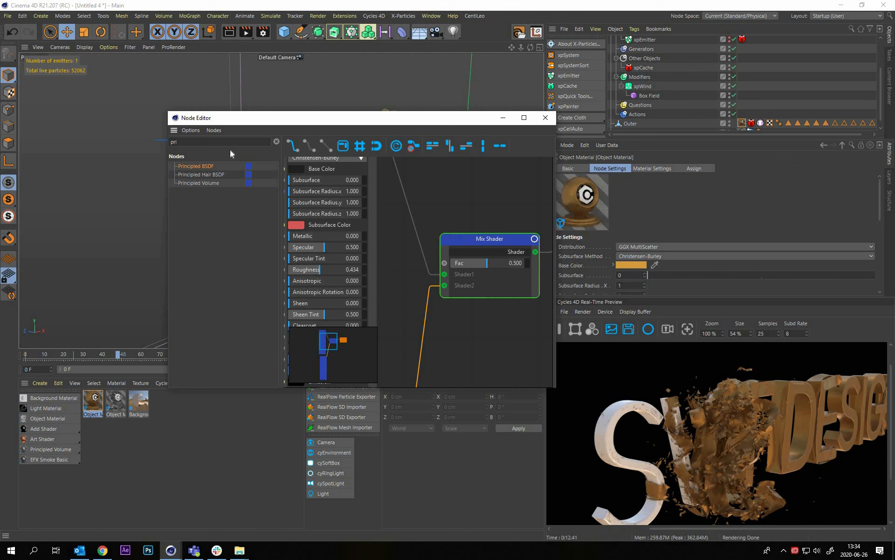
{"action": "key", "text": "ctrl+z"}
{"action": "key", "text": "ctrl+z"}
{"action": "key", "text": "ctrl+z"}
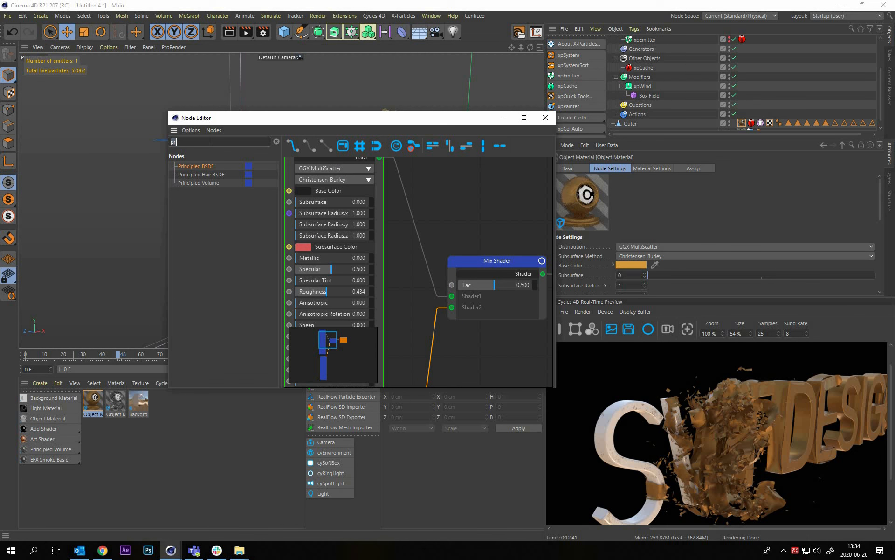
Search the node list for "ge" and add a Geometry node above the dark Principled BSDF
{"action": "key", "text": "BackSpace"}
{"action": "key", "text": "BackSpace"}
{"action": "type", "text": "ge"}
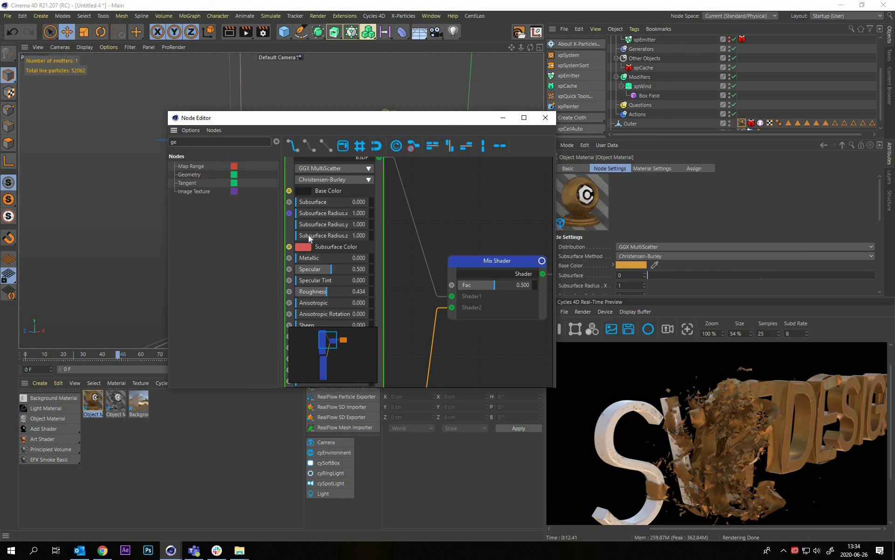
{"action": "scroll", "coordinate": [311, 234], "scroll_direction": "down", "scroll_amount": 2}
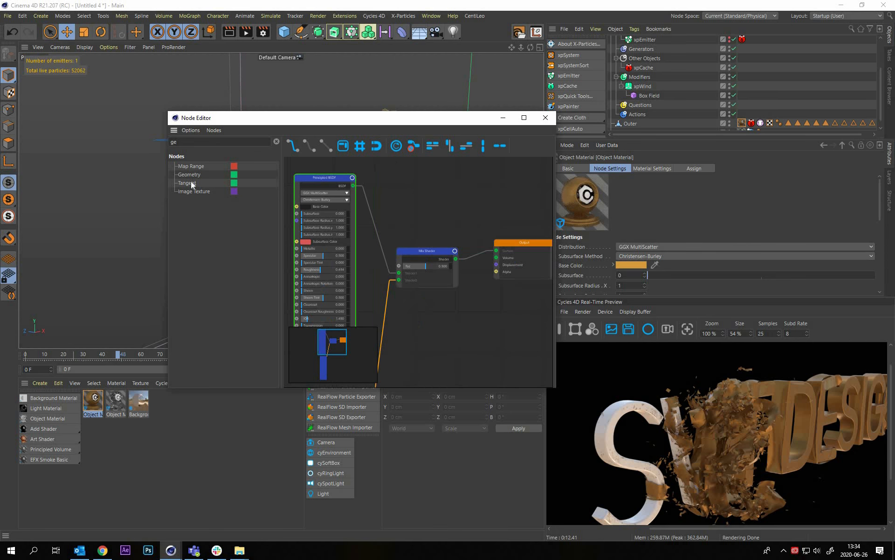
{"action": "left_click_drag", "start_coordinate": [193, 175], "coordinate": [384, 193]}
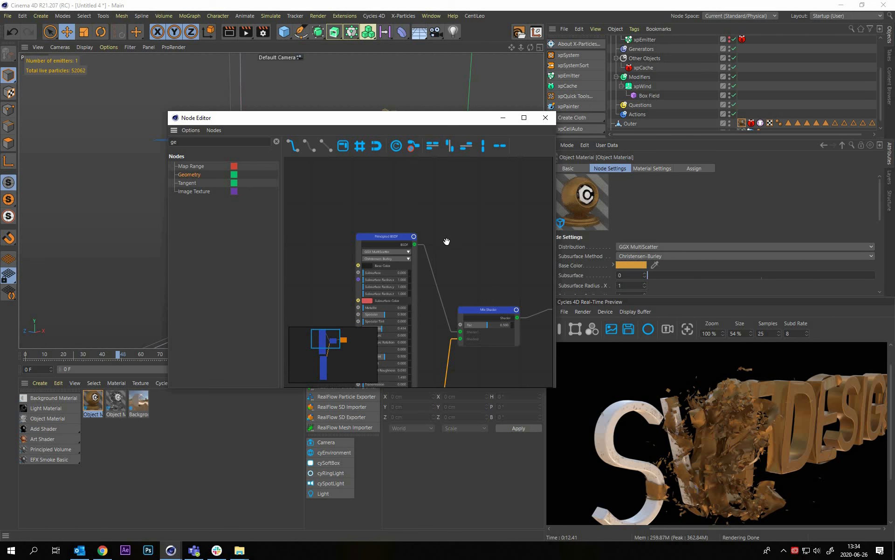
{"action": "middle_click_drag", "start_coordinate": [380, 159], "coordinate": [409, 187], "text": "alt"}
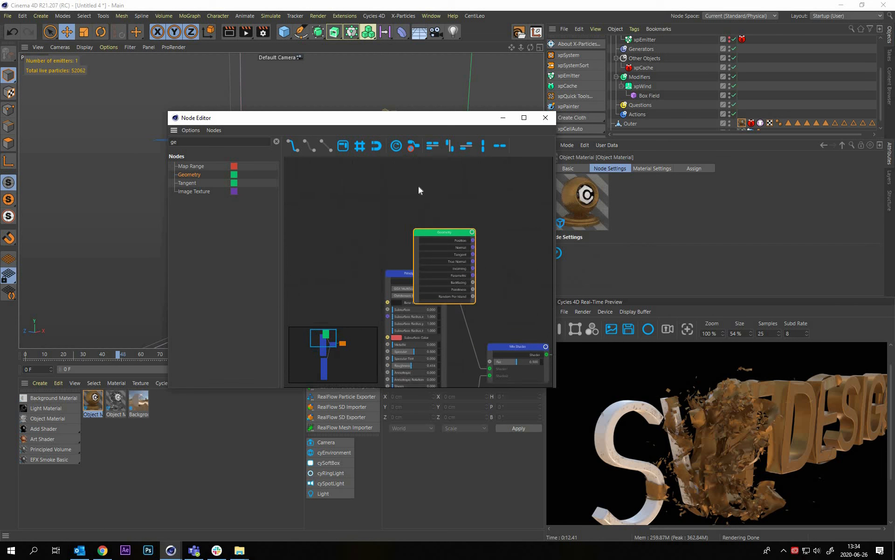
{"action": "left_click_drag", "start_coordinate": [433, 255], "coordinate": [410, 223]}
Connect the Geometry node's Backfacing output to the Mix Shader's Fac input
{"action": "scroll", "coordinate": [410, 223], "scroll_direction": "up", "scroll_amount": 1}
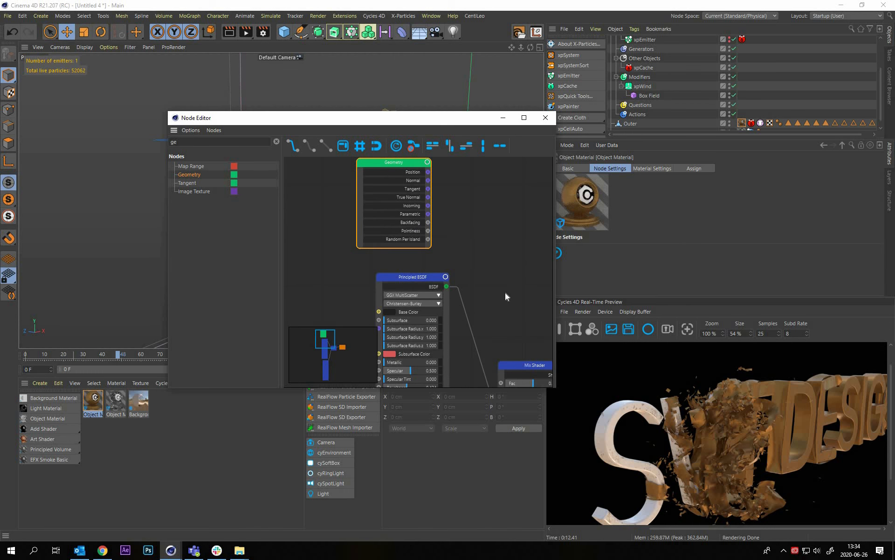
{"action": "middle_click_drag", "start_coordinate": [505, 293], "coordinate": [462, 263], "text": "alt"}
{"action": "middle_click_drag", "start_coordinate": [417, 223], "coordinate": [374, 195], "text": "alt"}
{"action": "left_click_drag", "start_coordinate": [458, 355], "coordinate": [385, 195]}
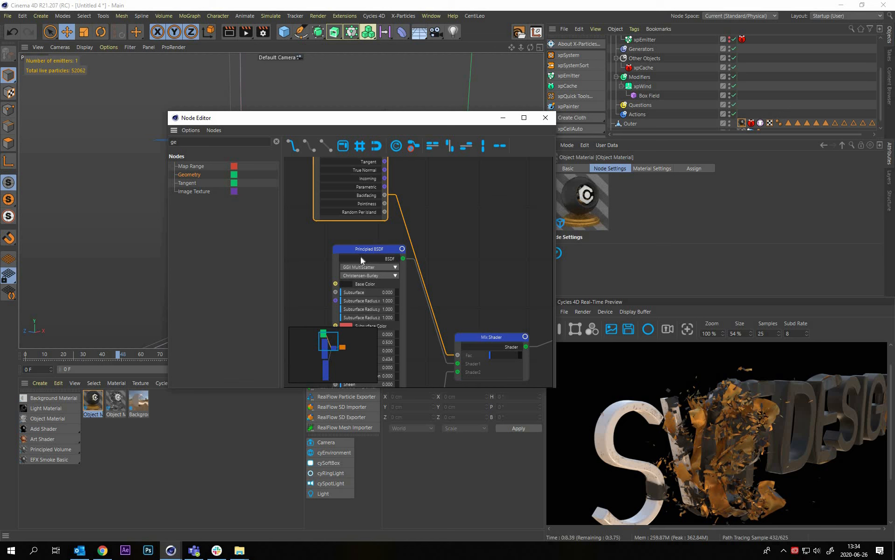
{"action": "scroll", "coordinate": [355, 174], "scroll_direction": "down", "scroll_amount": 3}
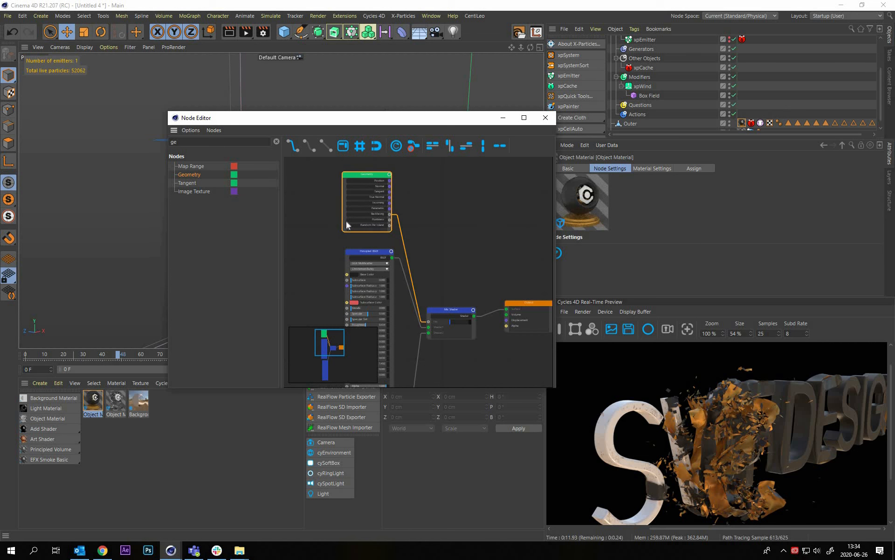
Close the Outer material's node graph and collapse the xpSystem hierarchy in the object list
{"action": "left_click", "coordinate": [546, 118]}
{"action": "left_click_drag", "start_coordinate": [264, 213], "coordinate": [311, 299], "text": "alt"}
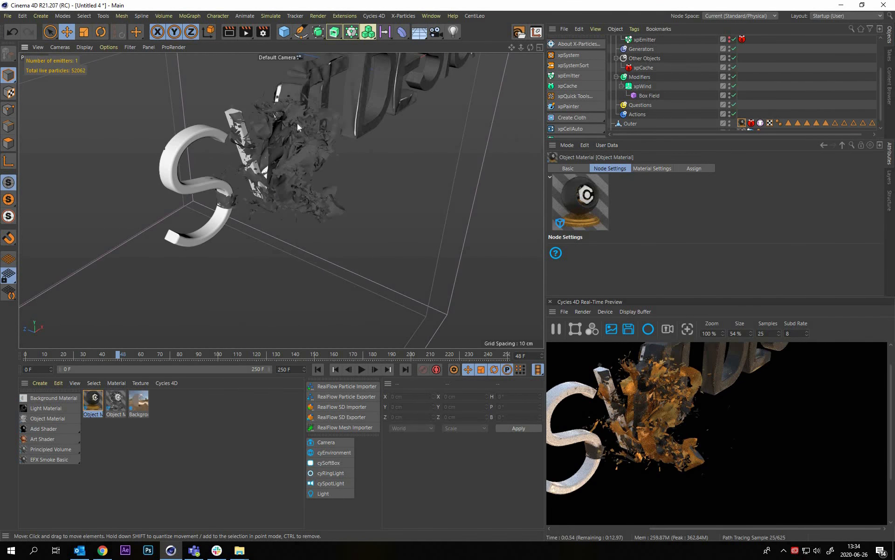
{"action": "left_click_drag", "start_coordinate": [310, 179], "coordinate": [311, 259], "text": "alt"}
{"action": "left_click_drag", "start_coordinate": [681, 62], "coordinate": [407, 43]}
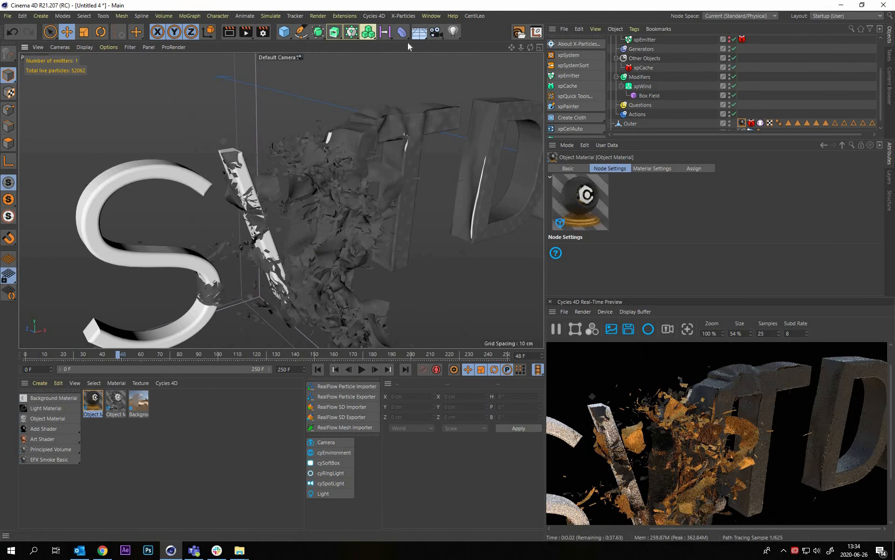
{"action": "left_click", "coordinate": [417, 34]}
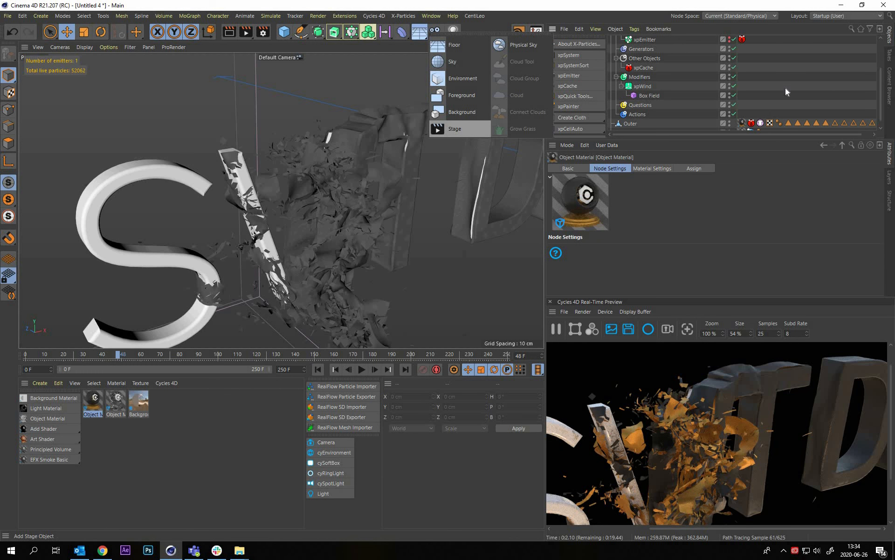
{"action": "scroll", "coordinate": [786, 92], "scroll_direction": "up", "scroll_amount": 3}
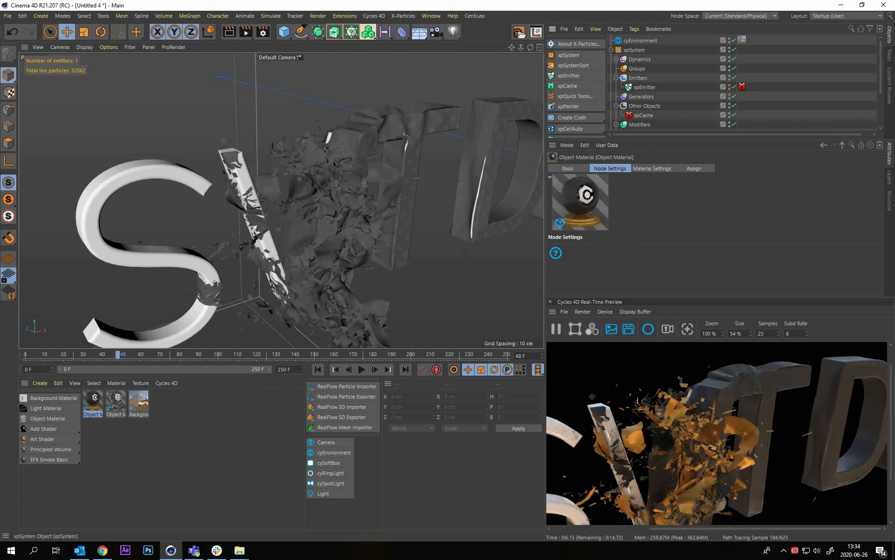
{"action": "left_click", "coordinate": [612, 50]}
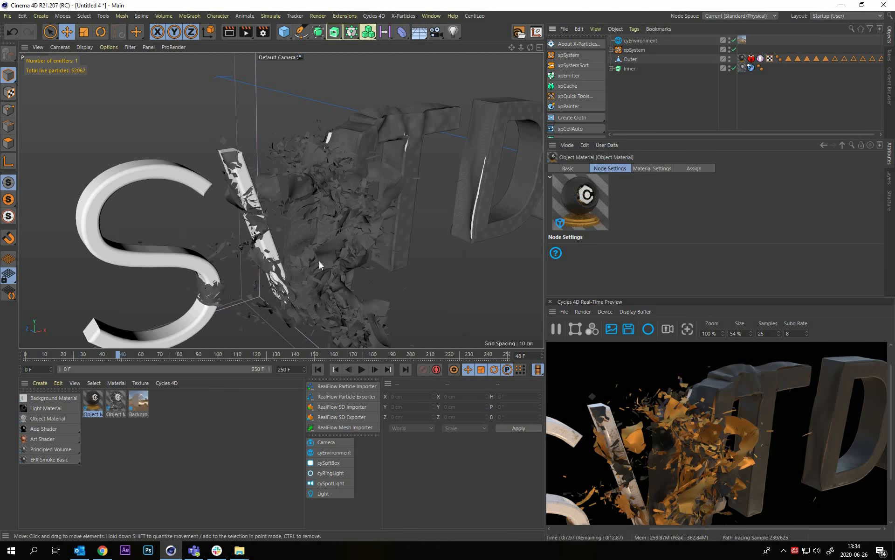
Examine the torn dark and gold cloth around the S, V and T letters from several angles
{"action": "left_click_drag", "start_coordinate": [319, 261], "coordinate": [346, 231], "text": "alt"}
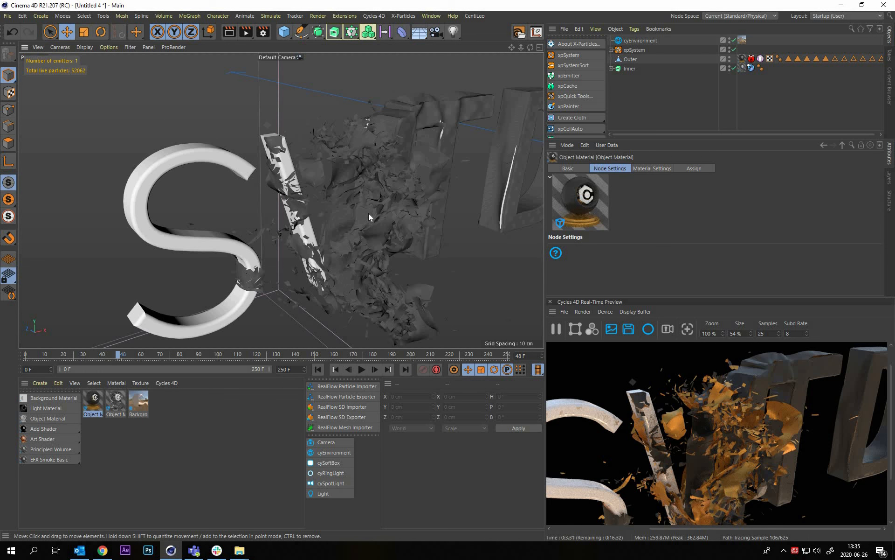
{"action": "left_click_drag", "start_coordinate": [397, 197], "coordinate": [489, 192], "text": "alt"}
{"action": "scroll", "coordinate": [398, 176], "scroll_direction": "up", "scroll_amount": 3}
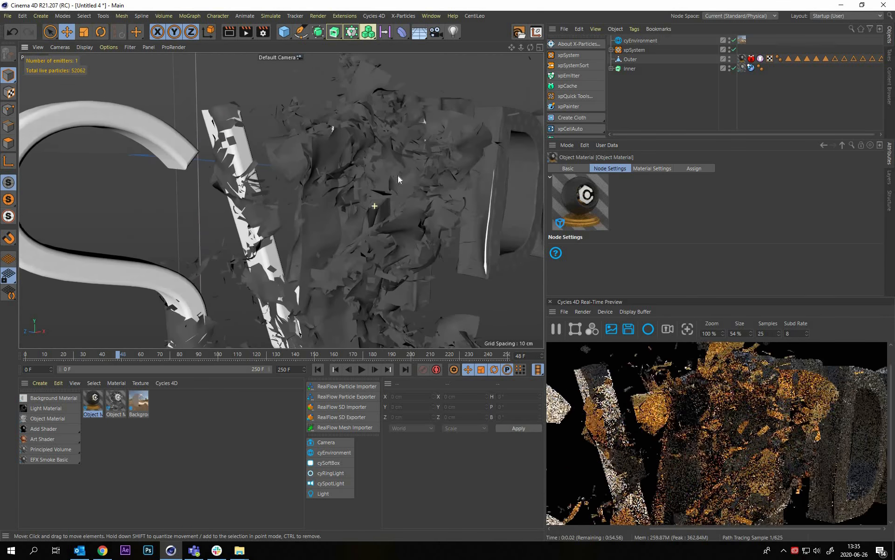
{"action": "left_click_drag", "start_coordinate": [398, 175], "coordinate": [402, 178], "text": "alt"}
{"action": "scroll", "coordinate": [396, 180], "scroll_direction": "up", "scroll_amount": 5}
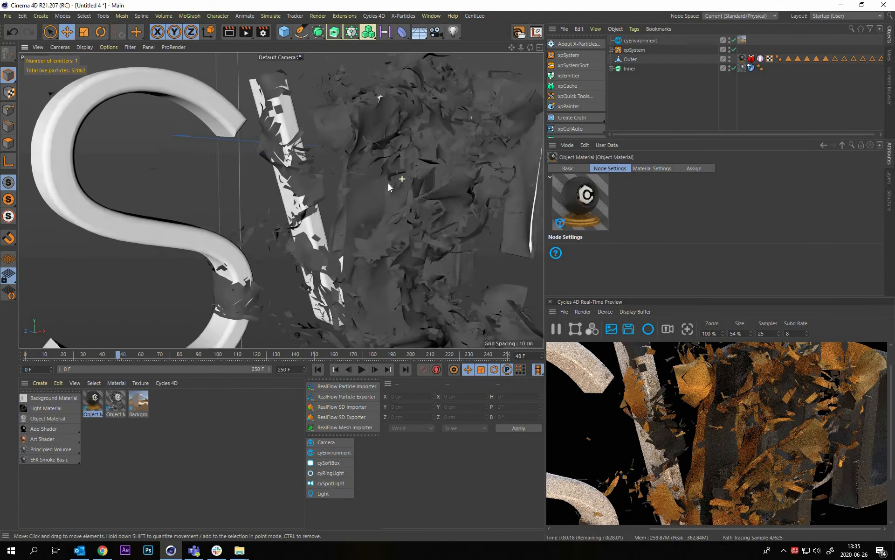
{"action": "right_click_drag", "start_coordinate": [260, 187], "coordinate": [362, 195], "text": "alt"}
{"action": "left_click_drag", "start_coordinate": [386, 184], "coordinate": [258, 175], "text": "alt"}
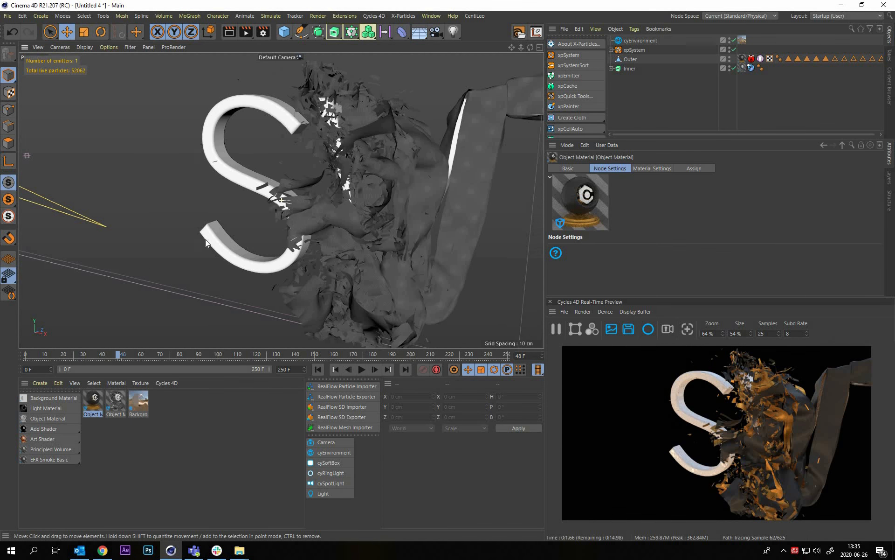
{"action": "middle_click_drag", "start_coordinate": [366, 204], "coordinate": [213, 171], "text": "alt"}
{"action": "left_click_drag", "start_coordinate": [212, 172], "coordinate": [301, 150], "text": "alt"}
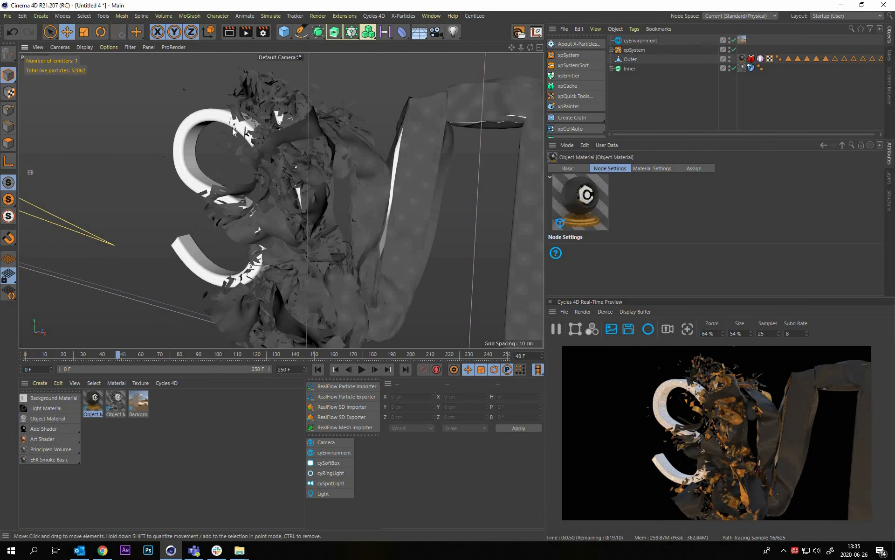
{"action": "right_click_drag", "start_coordinate": [233, 128], "coordinate": [329, 163], "text": "alt"}
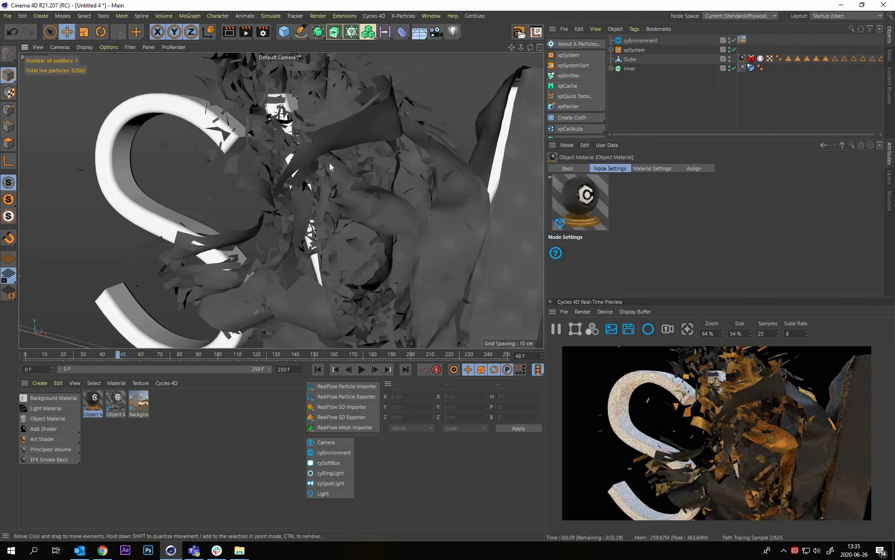
{"action": "left_click_drag", "start_coordinate": [330, 163], "coordinate": [375, 142], "text": "alt"}
{"action": "key", "text": "ctrl+shift+z"}
{"action": "key", "text": "ctrl+shift+z"}
{"action": "key", "text": "ctrl+shift+z"}
{"action": "key", "text": "ctrl+shift+z"}
{"action": "key", "text": "ctrl+shift+z"}
{"action": "key", "text": "ctrl+shift+z"}
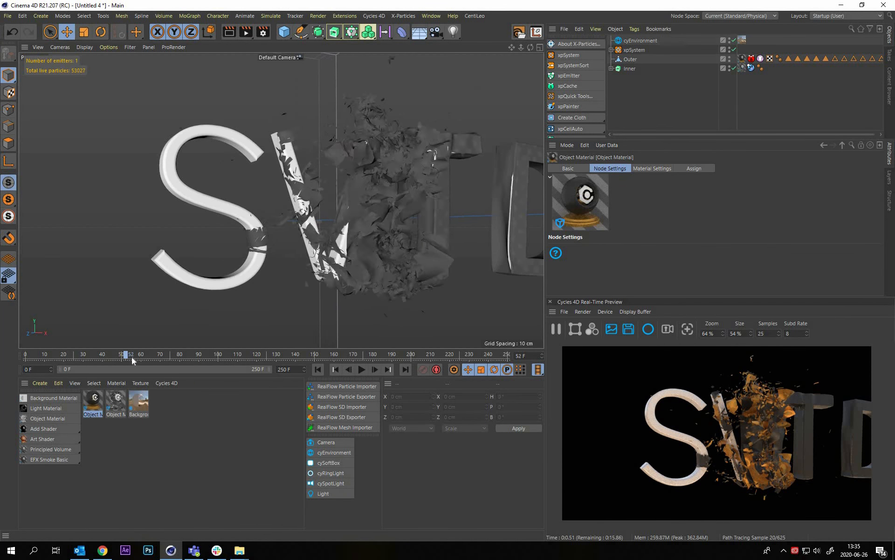
Move the timeline to frame 56 and examine the tearing letters in close perspective angles and in the front view
{"action": "left_click", "coordinate": [132, 357]}
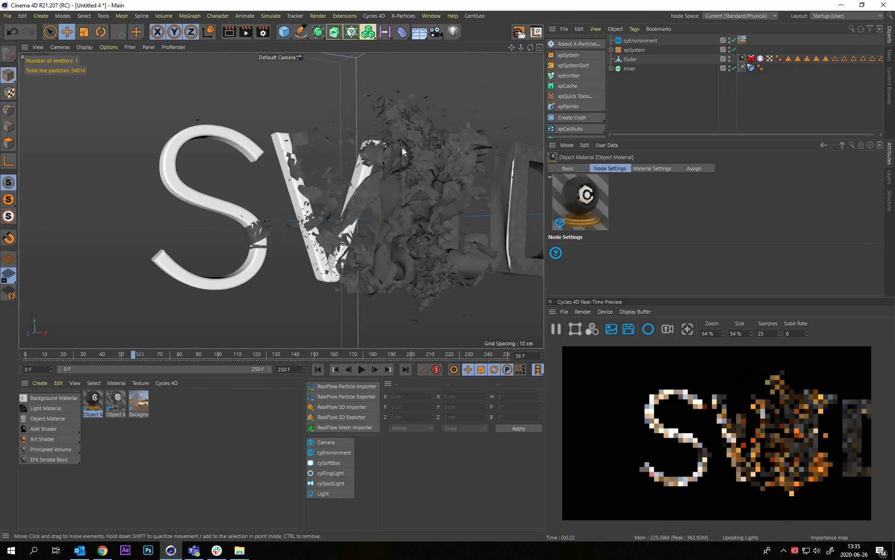
{"action": "left_click_drag", "start_coordinate": [403, 147], "coordinate": [486, 210], "text": "alt"}
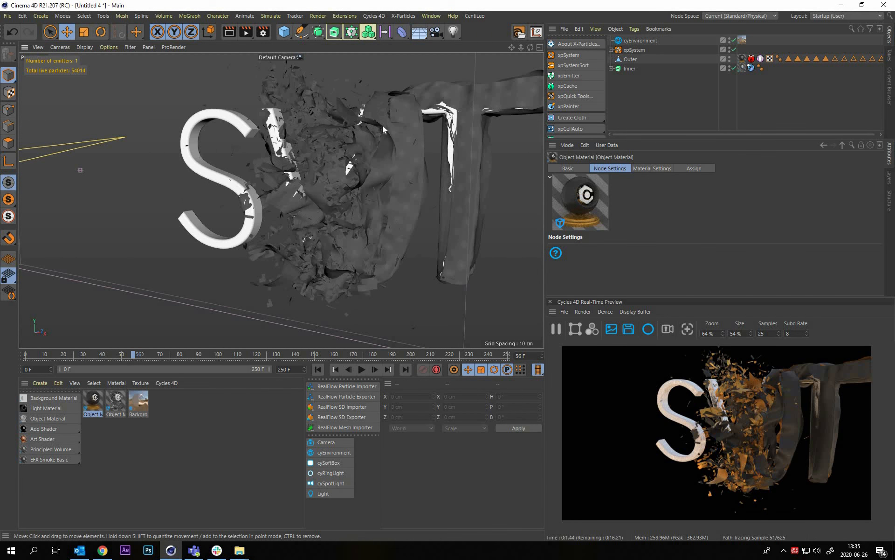
{"action": "scroll", "coordinate": [401, 122], "scroll_direction": "up", "scroll_amount": 10}
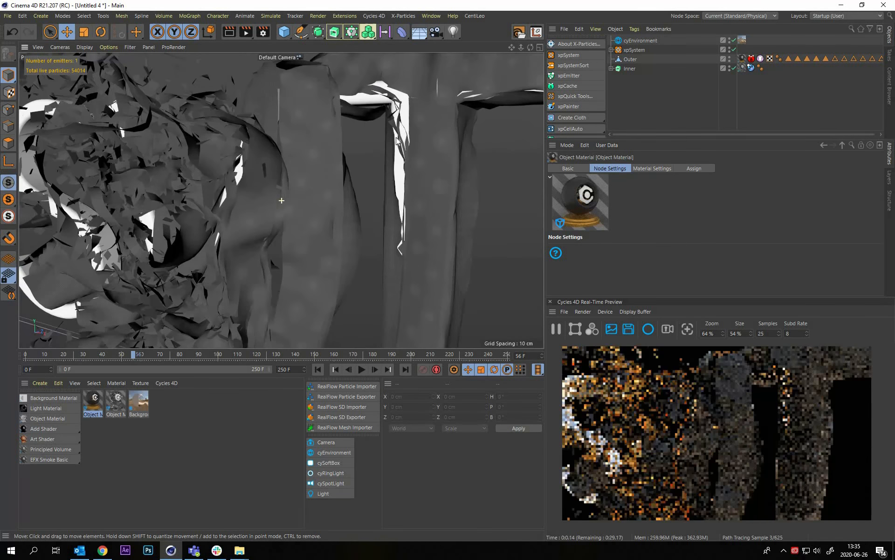
{"action": "middle_click_drag", "start_coordinate": [397, 138], "coordinate": [396, 177], "text": "alt"}
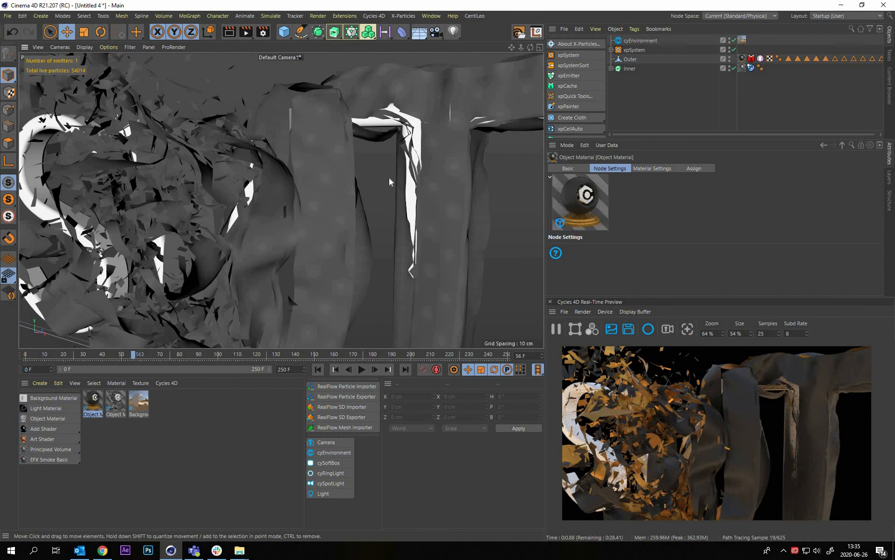
{"action": "left_click_drag", "start_coordinate": [389, 178], "coordinate": [340, 206], "text": "alt"}
{"action": "left_click_drag", "start_coordinate": [370, 237], "coordinate": [444, 108], "text": "alt"}
{"action": "middle_click", "coordinate": [450, 272]}
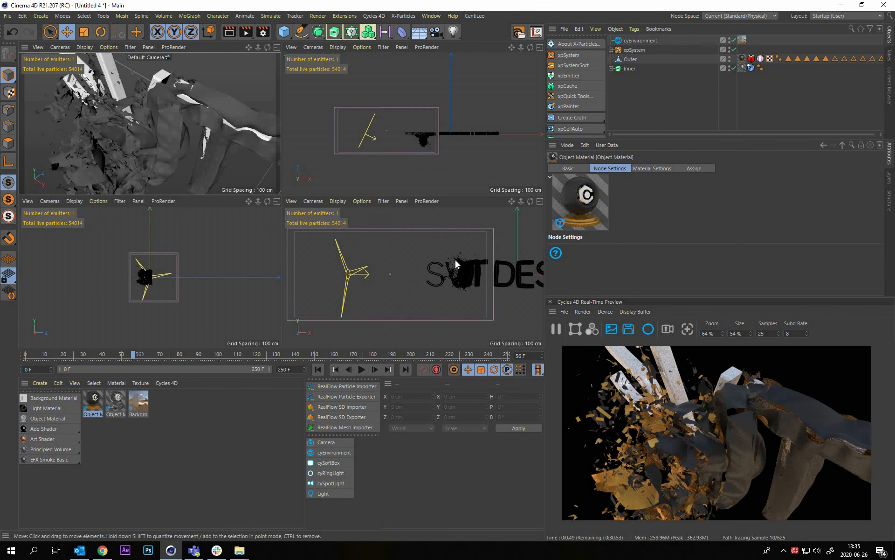
{"action": "middle_click", "coordinate": [364, 252]}
{"action": "right_click_drag", "start_coordinate": [448, 250], "coordinate": [321, 461], "text": "alt"}
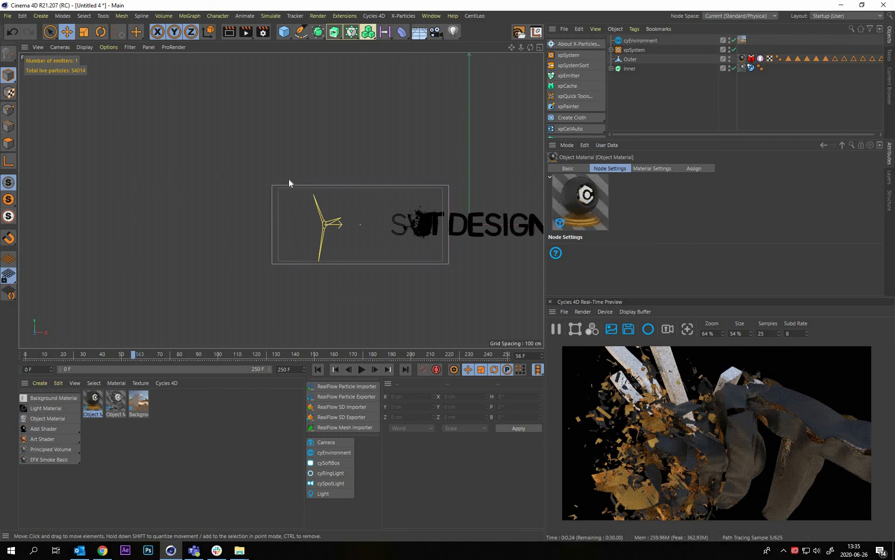
{"action": "middle_click_drag", "start_coordinate": [290, 75], "coordinate": [199, 119], "text": "alt"}
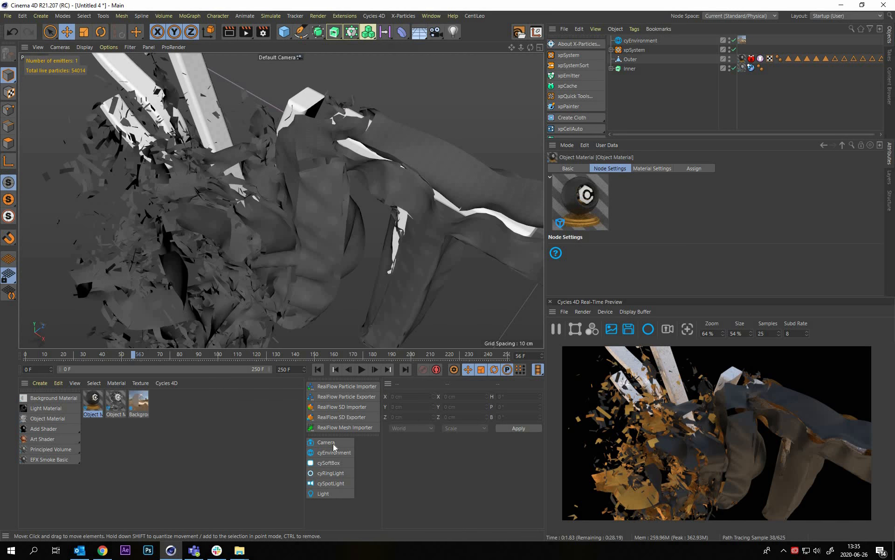
Add a Cycles 4D camera at the current perspective view, then look through it and select it with all four views displayed
{"action": "left_click", "coordinate": [326, 442]}
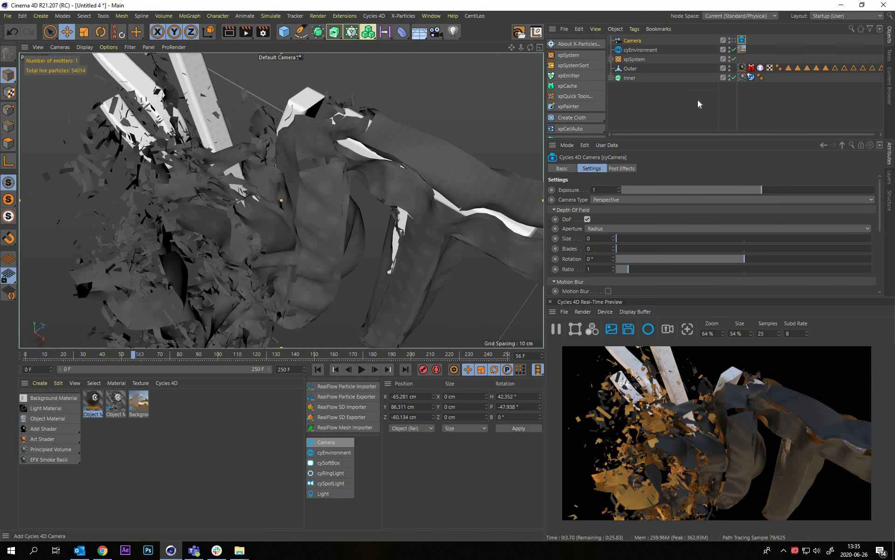
{"action": "left_click", "coordinate": [705, 40]}
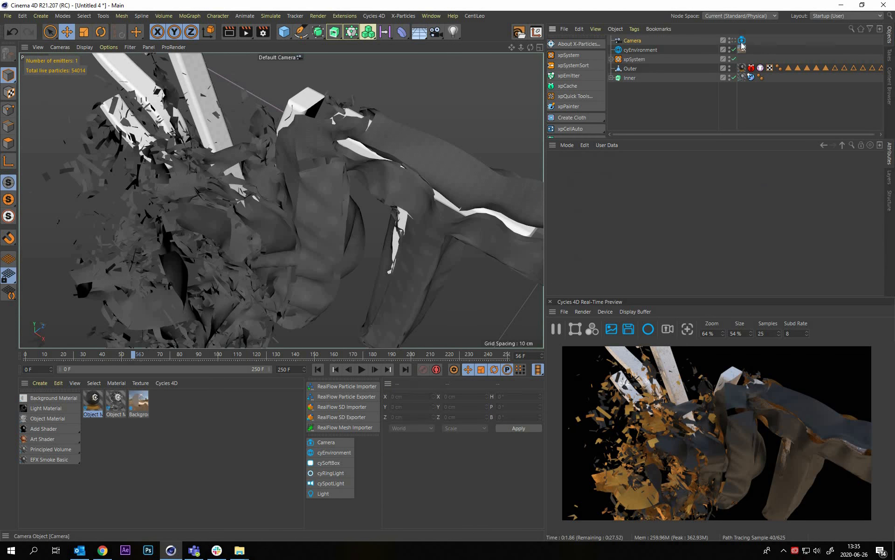
{"action": "left_click", "coordinate": [633, 41]}
{"action": "middle_click", "coordinate": [415, 150]}
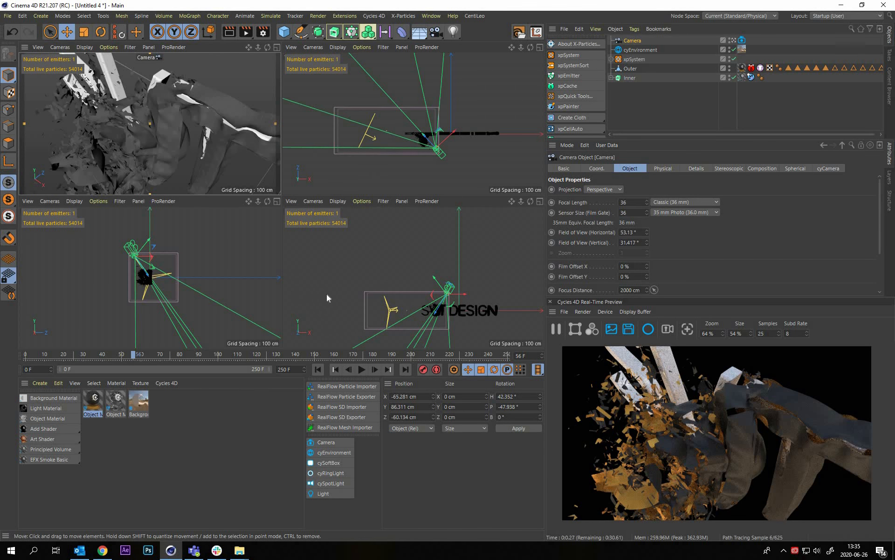
Set the camera's focus distance to about 82 cm in the front view, placing the focus plane on the torn letters
{"action": "middle_click", "coordinate": [346, 292]}
{"action": "right_click_drag", "start_coordinate": [334, 292], "coordinate": [268, 307], "text": "alt"}
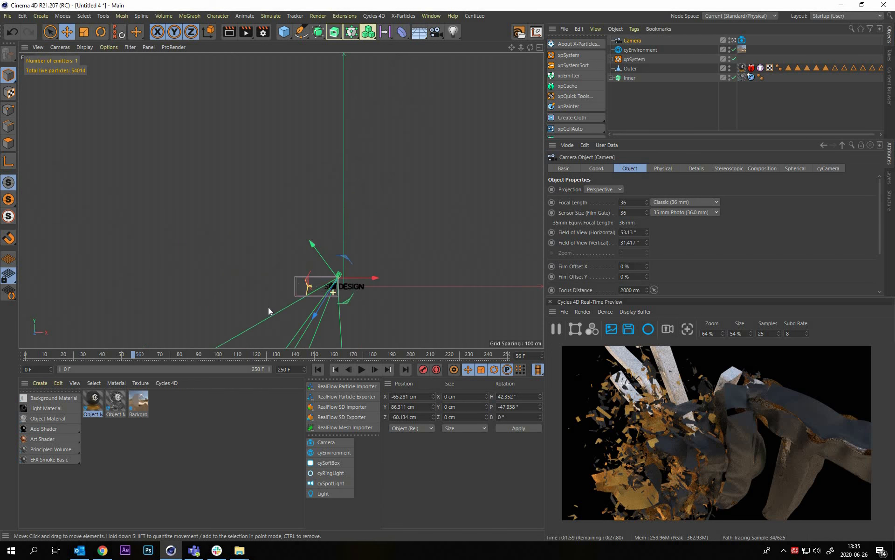
{"action": "middle_click_drag", "start_coordinate": [268, 306], "coordinate": [288, 315], "text": "alt"}
{"action": "left_click_drag", "start_coordinate": [266, 306], "coordinate": [347, 178]}
{"action": "mouse_move", "coordinate": [303, 276]}
{"action": "right_mouse_down", "text": "alt"}
{"action": "mouse_move", "coordinate": [309, 267]}
{"action": "mouse_move", "coordinate": [292, 263]}
{"action": "right_mouse_up", "text": "alt"}
{"action": "middle_click_drag", "start_coordinate": [292, 262], "coordinate": [294, 317], "text": "alt"}
{"action": "left_click_drag", "start_coordinate": [353, 194], "coordinate": [460, 185]}
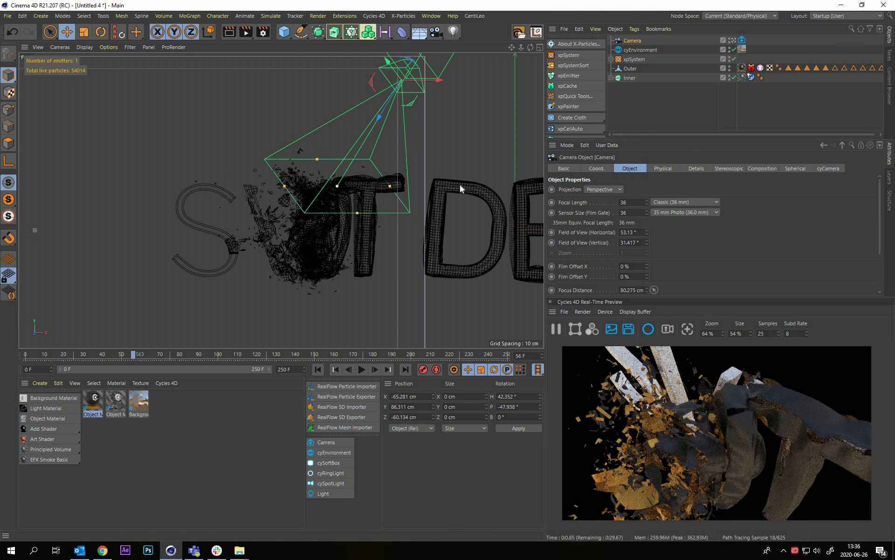
{"action": "middle_click", "coordinate": [222, 92]}
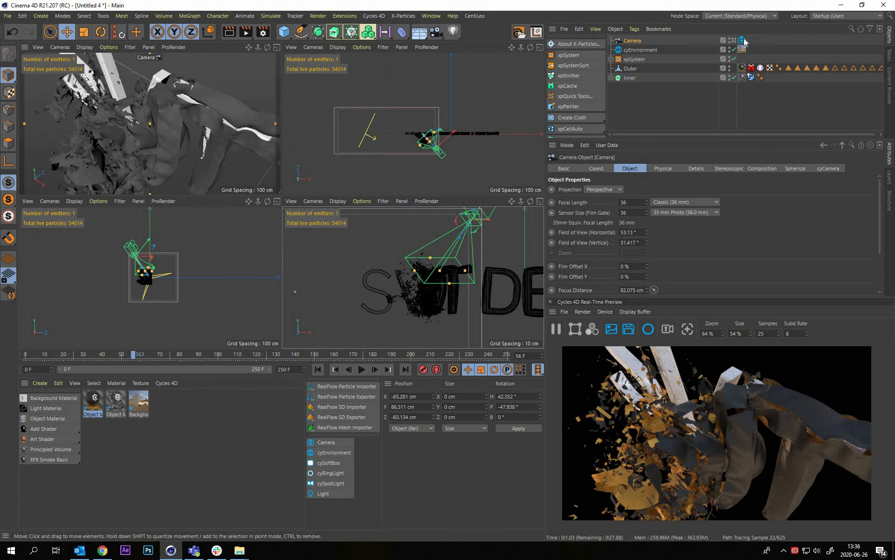
Set the Cycles 4D camera's depth-of-field aperture size to 0.05 and check the blur in the render preview
{"action": "left_click", "coordinate": [744, 43]}
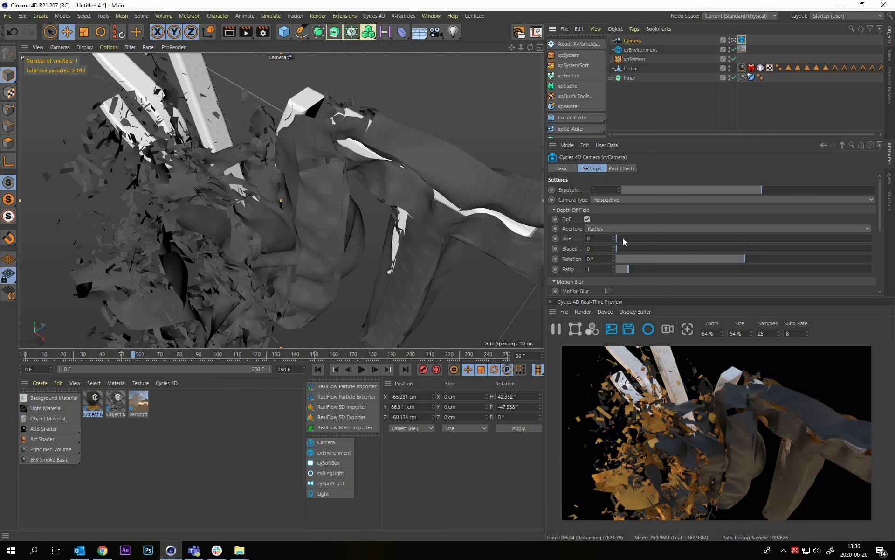
{"action": "left_click_drag", "start_coordinate": [626, 237], "coordinate": [632, 235]}
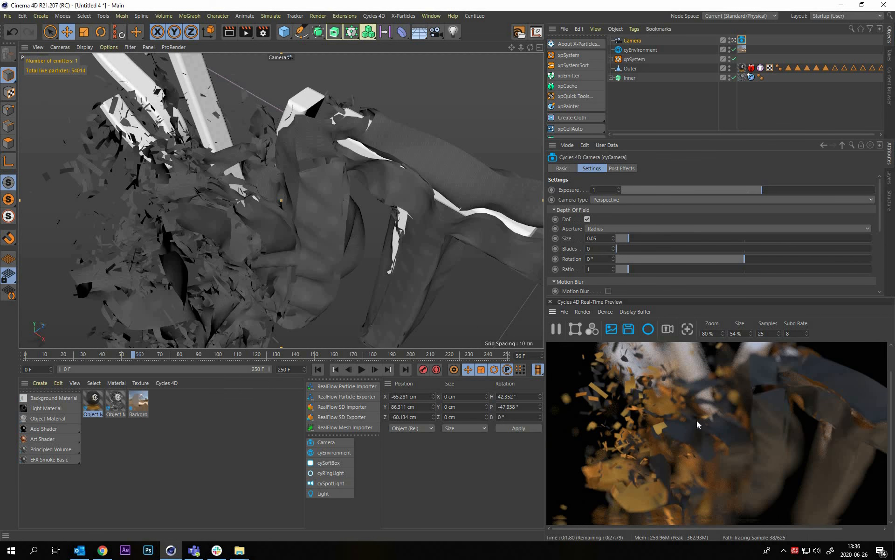
{"action": "scroll", "coordinate": [725, 473], "scroll_direction": "down", "scroll_amount": 1}
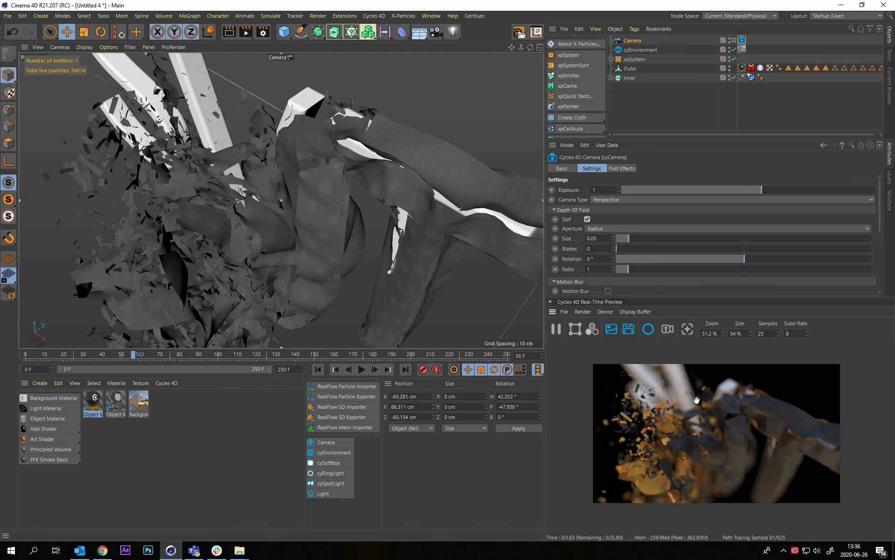
{"action": "scroll", "coordinate": [697, 399], "scroll_direction": "up", "scroll_amount": 3}
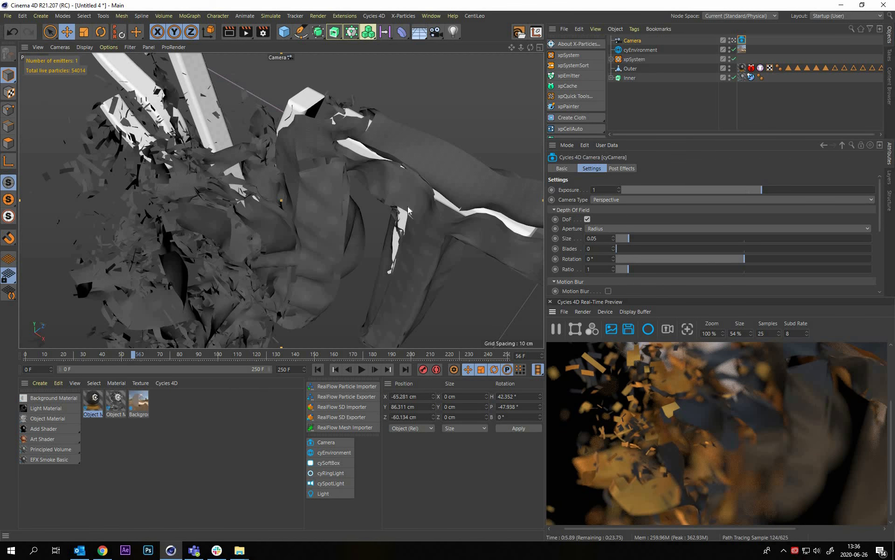
Move the timeline to frame 71 and reframe the camera close to the T and the shattering cloth beside it
{"action": "left_click_drag", "start_coordinate": [264, 226], "coordinate": [343, 197], "text": "alt"}
{"action": "right_click_drag", "start_coordinate": [342, 198], "coordinate": [86, 374], "text": "alt"}
{"action": "left_click_drag", "start_coordinate": [86, 374], "coordinate": [161, 354], "text": "alt"}
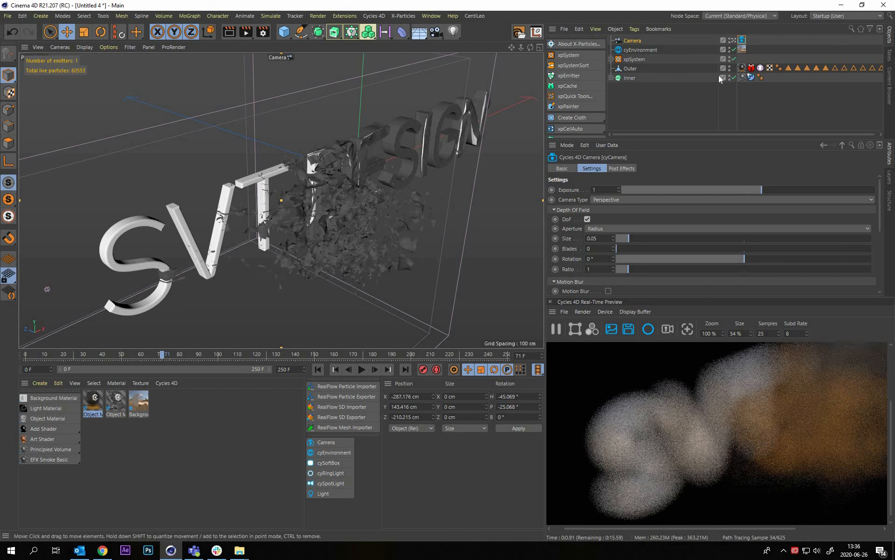
{"action": "left_click", "coordinate": [672, 104]}
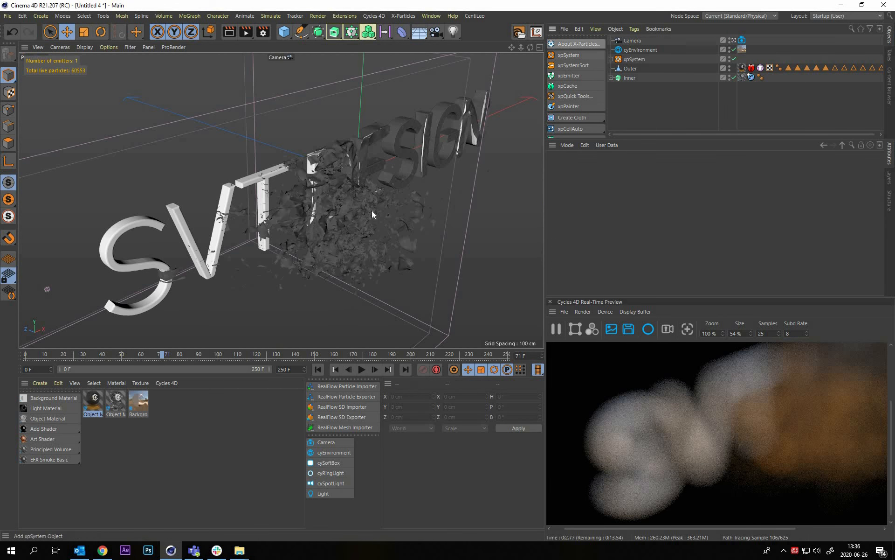
{"action": "scroll", "coordinate": [384, 167], "scroll_direction": "up", "scroll_amount": 10}
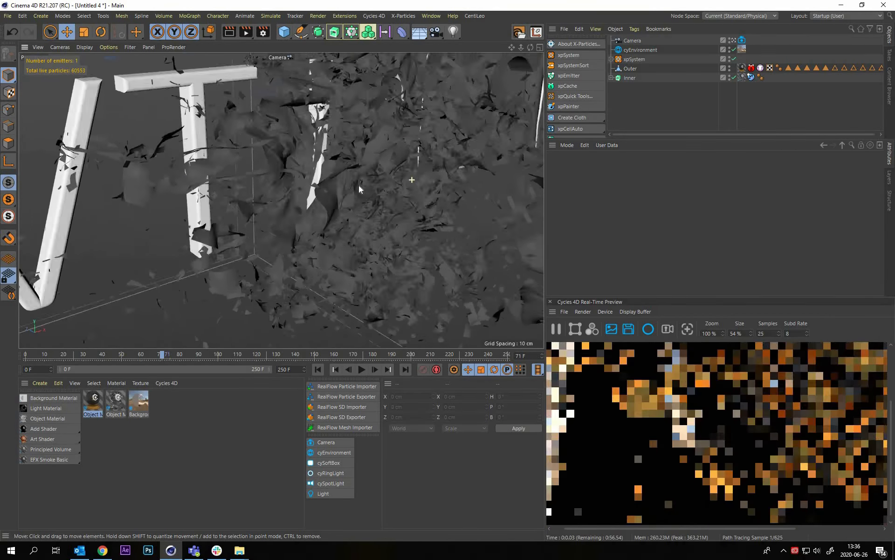
{"action": "left_click_drag", "start_coordinate": [359, 186], "coordinate": [556, 336], "text": "alt"}
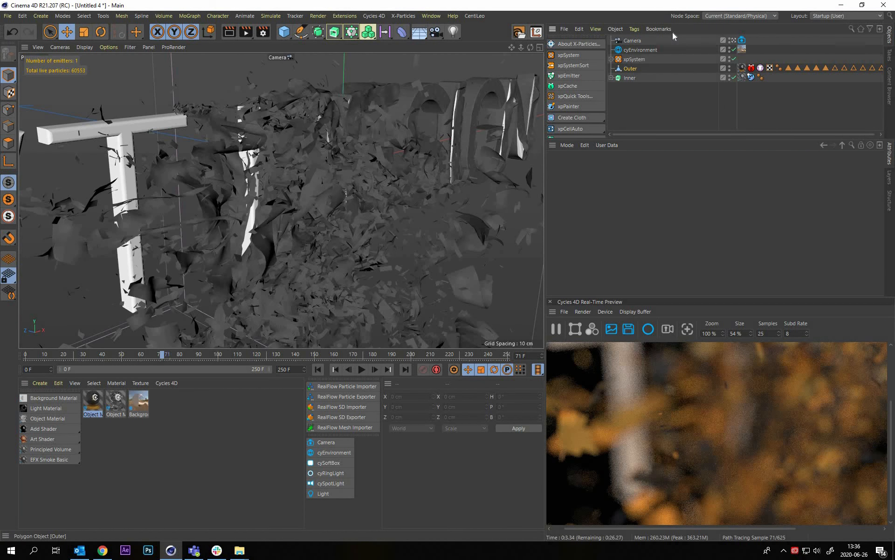
Add a cyObject tag to Outer and set its displacement subdivision type to Catmull Clark
{"action": "left_click", "coordinate": [636, 30]}
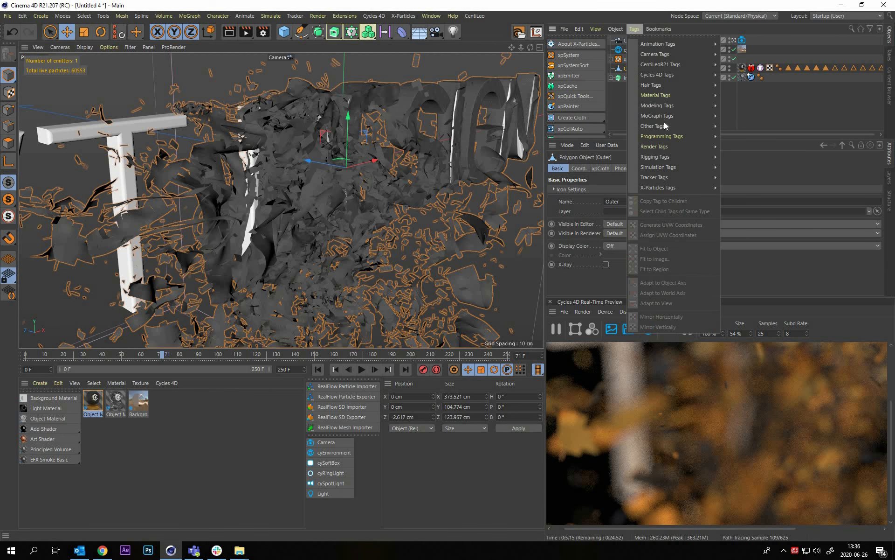
{"action": "mouse_move", "coordinate": [661, 73]}
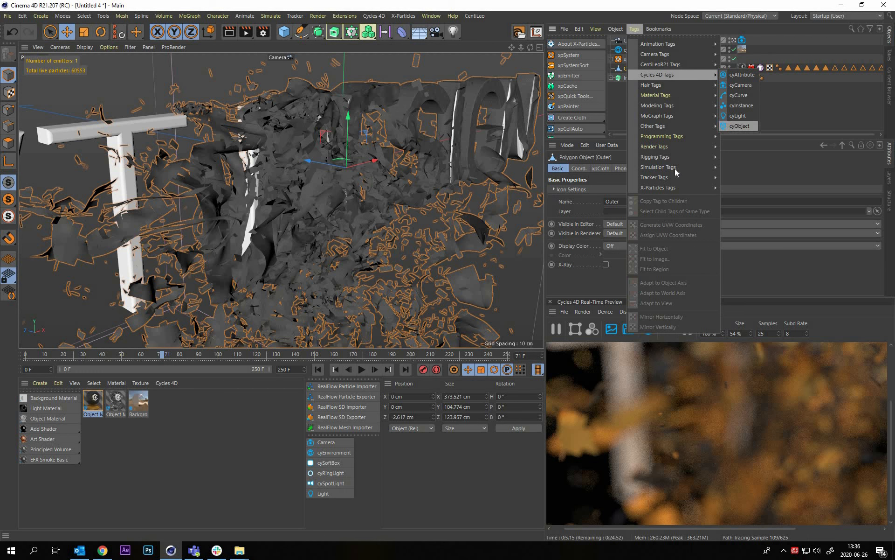
{"action": "left_click", "coordinate": [740, 126]}
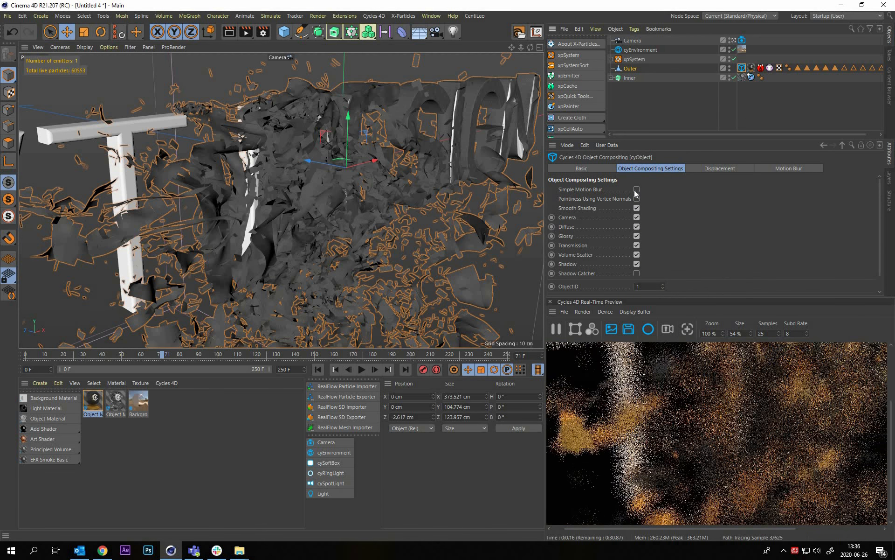
{"action": "left_click", "coordinate": [719, 168]}
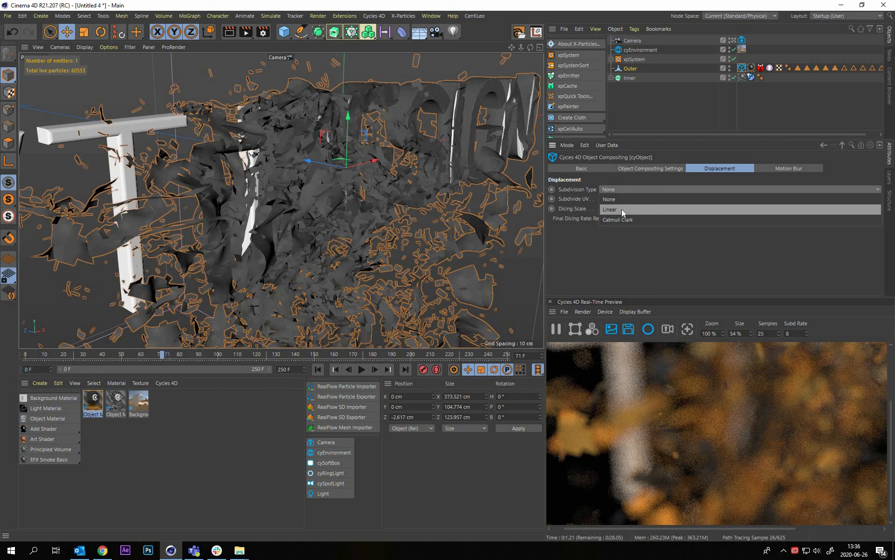
{"action": "left_click", "coordinate": [629, 219]}
{"action": "scroll", "coordinate": [686, 446], "scroll_direction": "down", "scroll_amount": 2}
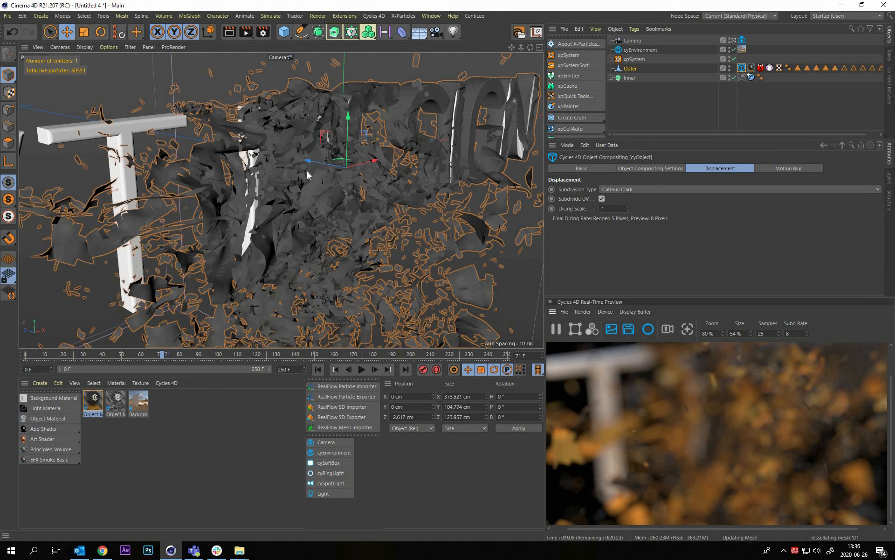
Examine the subdivided cloth around the V and T letters from several close camera angles in the render preview
{"action": "middle_click_drag", "start_coordinate": [345, 178], "coordinate": [372, 161], "text": "alt"}
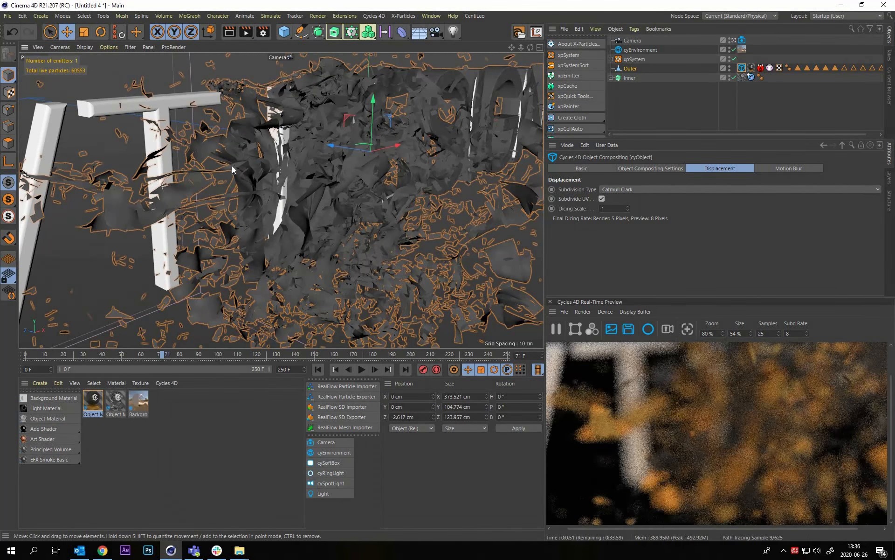
{"action": "right_click_drag", "start_coordinate": [233, 169], "coordinate": [298, 150], "text": "alt"}
{"action": "middle_click_drag", "start_coordinate": [254, 140], "coordinate": [293, 141], "text": "alt"}
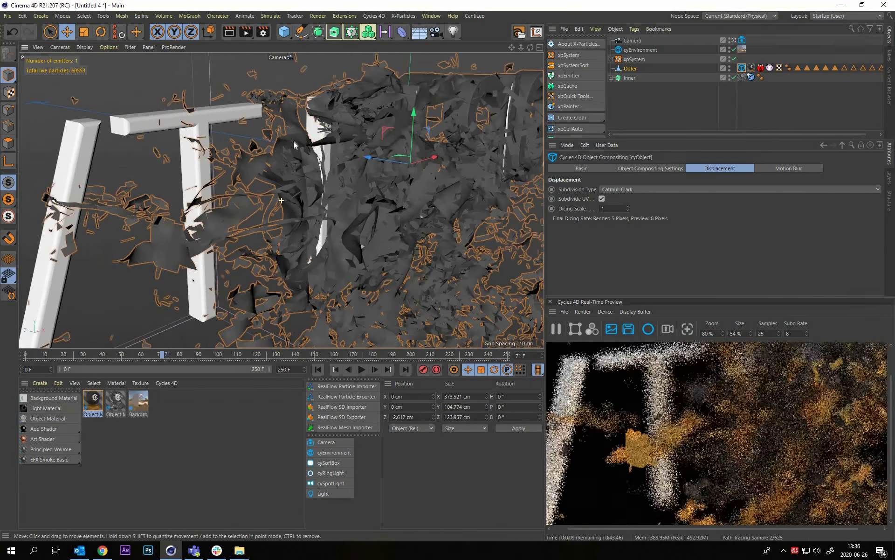
{"action": "right_click_drag", "start_coordinate": [296, 138], "coordinate": [327, 135], "text": "alt"}
{"action": "middle_click_drag", "start_coordinate": [172, 163], "coordinate": [215, 164], "text": "alt"}
{"action": "left_click_drag", "start_coordinate": [214, 160], "coordinate": [208, 148], "text": "alt"}
{"action": "left_click_drag", "start_coordinate": [238, 303], "coordinate": [206, 285], "text": "alt"}
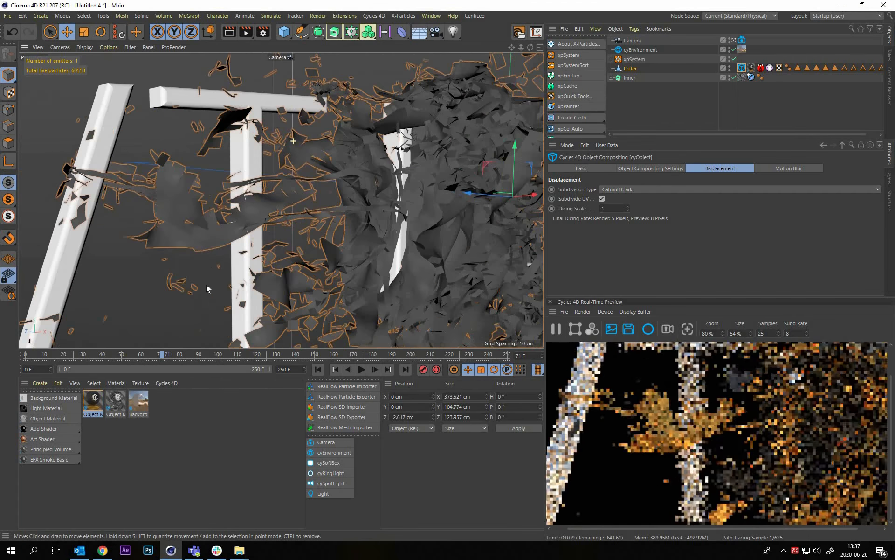
{"action": "middle_click_drag", "start_coordinate": [142, 243], "coordinate": [174, 236], "text": "alt"}
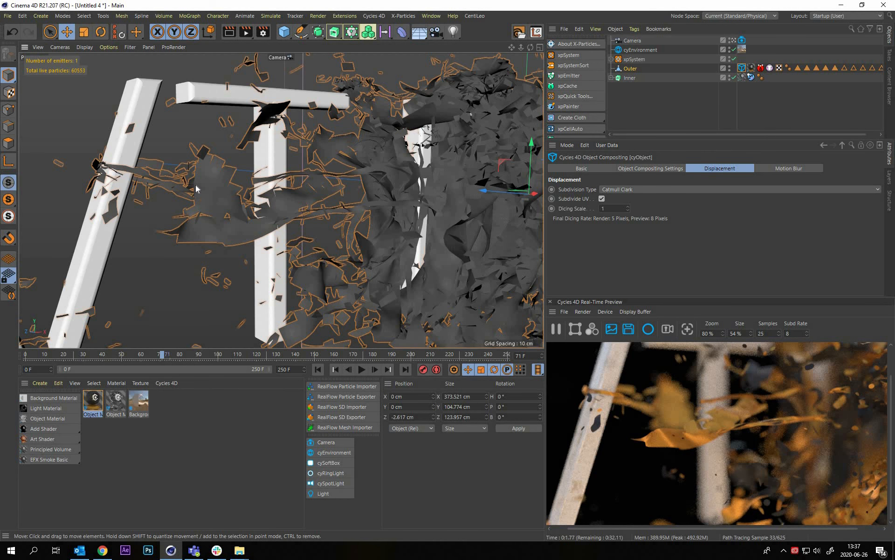
{"action": "middle_click_drag", "start_coordinate": [195, 185], "coordinate": [229, 188], "text": "alt"}
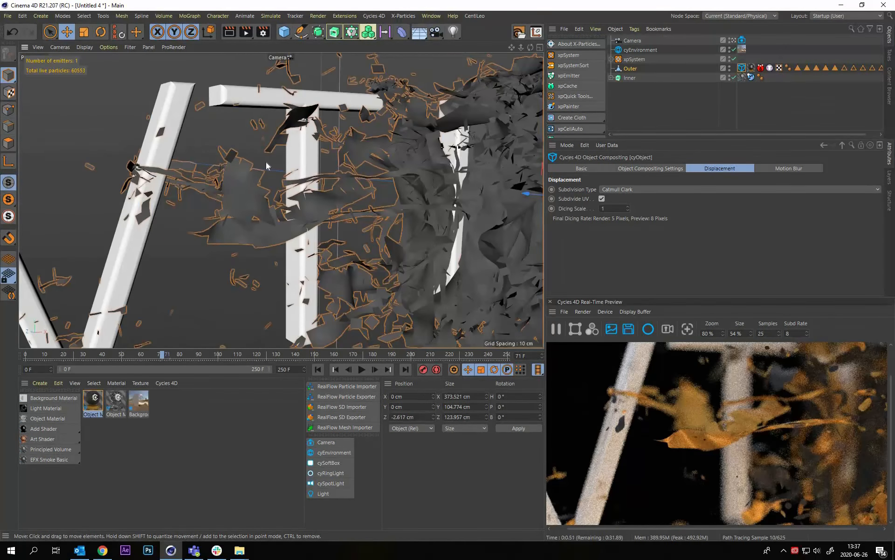
{"action": "left_click_drag", "start_coordinate": [219, 185], "coordinate": [212, 197], "text": "alt"}
{"action": "middle_click_drag", "start_coordinate": [211, 198], "coordinate": [217, 196], "text": "alt"}
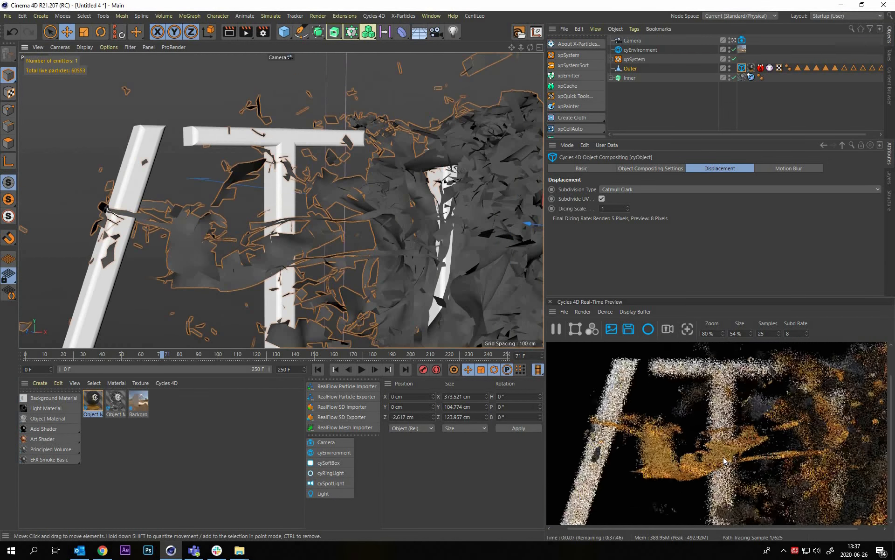
{"action": "scroll", "coordinate": [722, 458], "scroll_direction": "down", "scroll_amount": 2}
{"action": "left_click_drag", "start_coordinate": [258, 177], "coordinate": [285, 176], "text": "alt"}
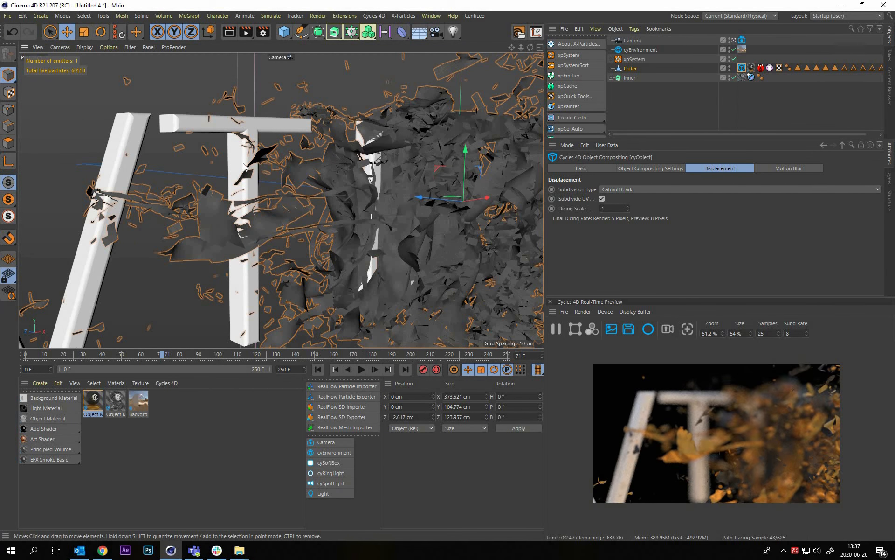
{"action": "middle_click_drag", "start_coordinate": [243, 164], "coordinate": [228, 147], "text": "alt"}
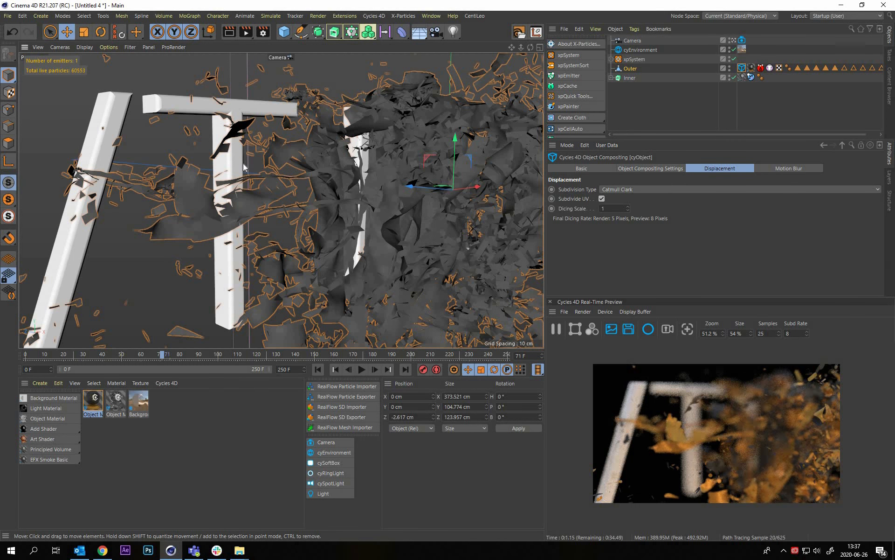